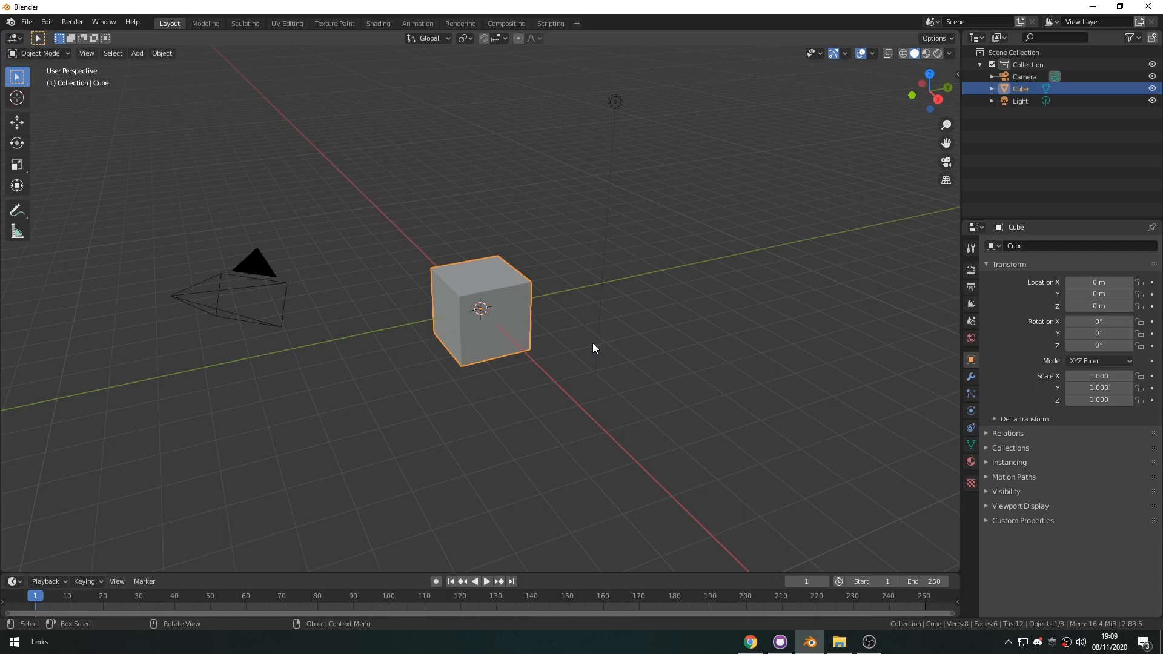
- Delete the default cube and light from the scene, keeping the camera
middle_drag(666, 347, 376, 313)
shift+click(461, 166)
key(Delete)
- Add a plane mesh at the world origin
middle_drag(519, 402, 481, 332)
key(shift+a)
mouse_move(471, 330)
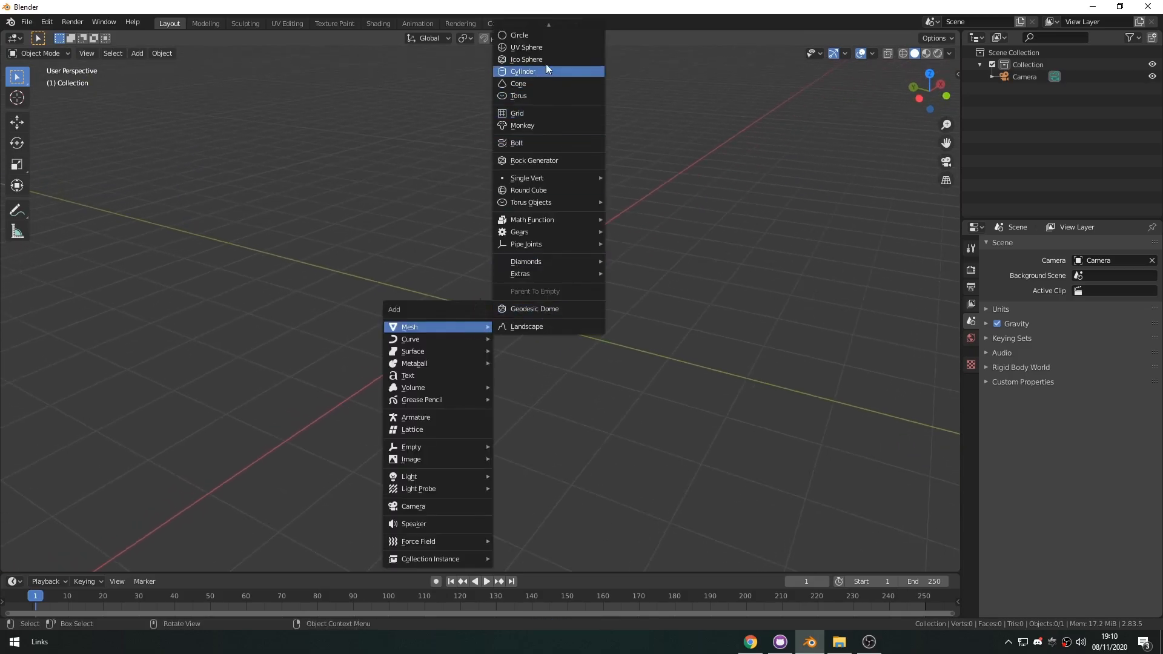
scroll(543, 37, up, 1)
scroll(543, 38, up, 2)
scroll(543, 37, down, 1)
click(535, 30)
middle_drag(514, 299, 494, 314)
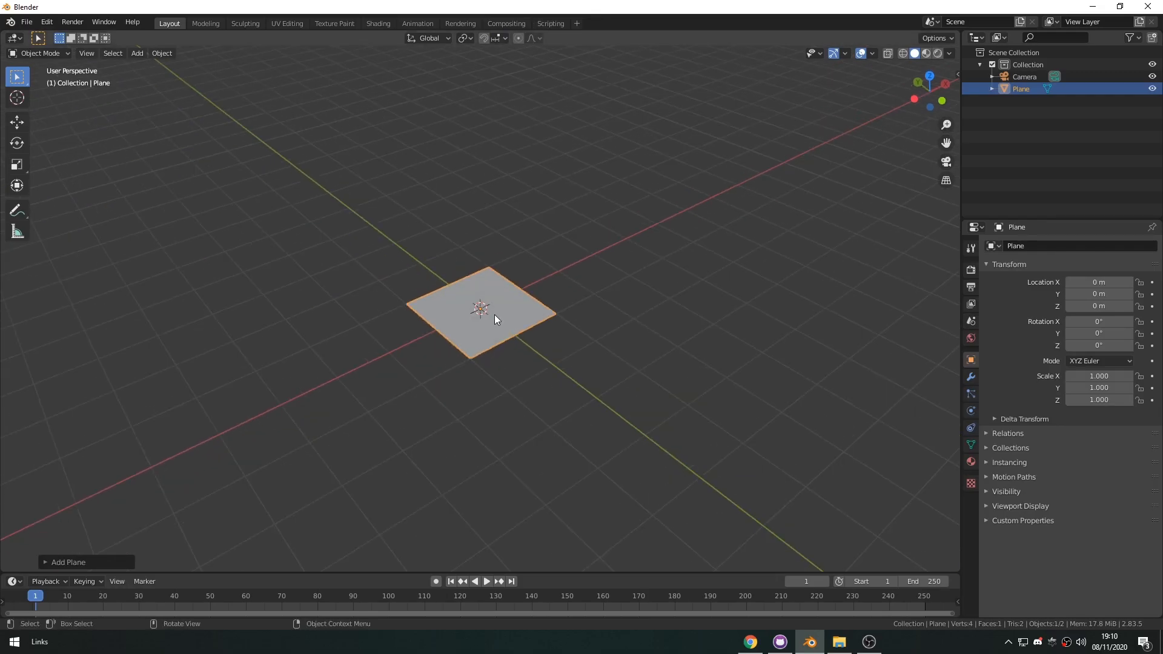
key(s)
right_click(495, 315)
key(s)
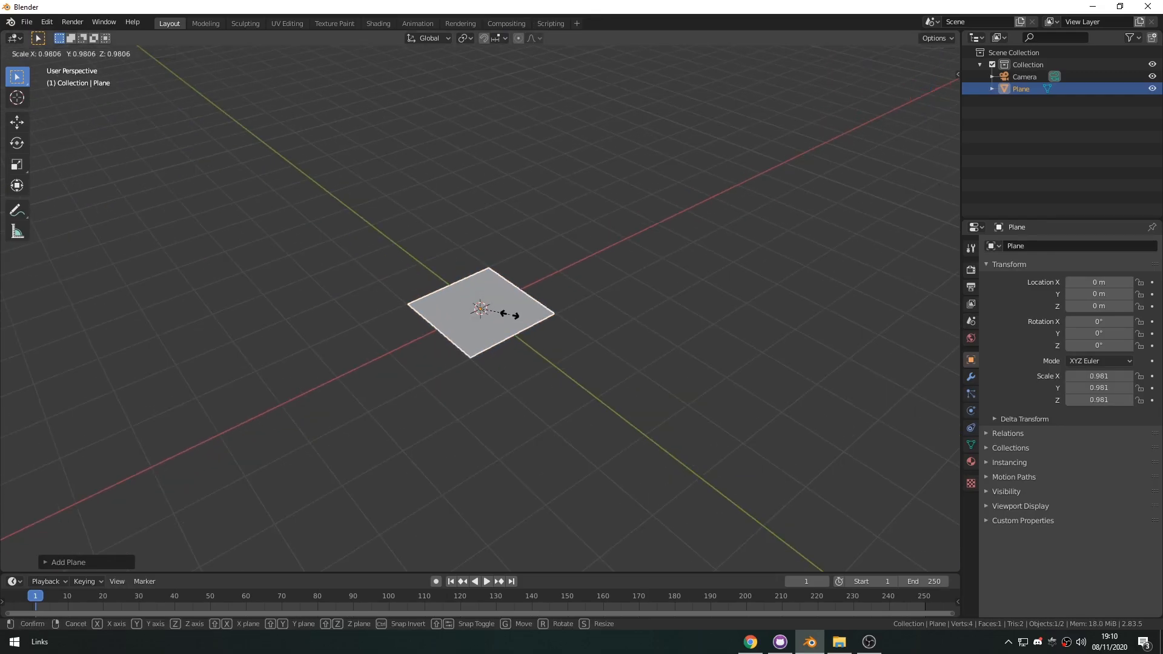
right_click(510, 315)
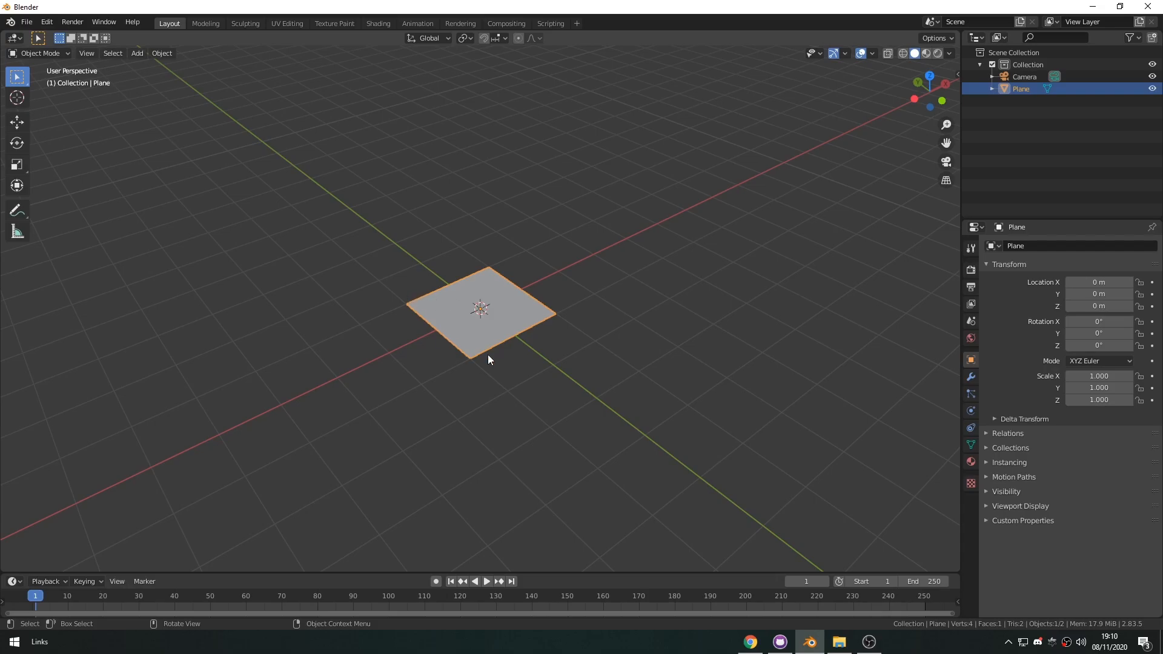
- Set the plane's scale to 3 on the X, Y and Z axes together
middle_drag(468, 349, 489, 261)
drag(1105, 399, 1104, 377)
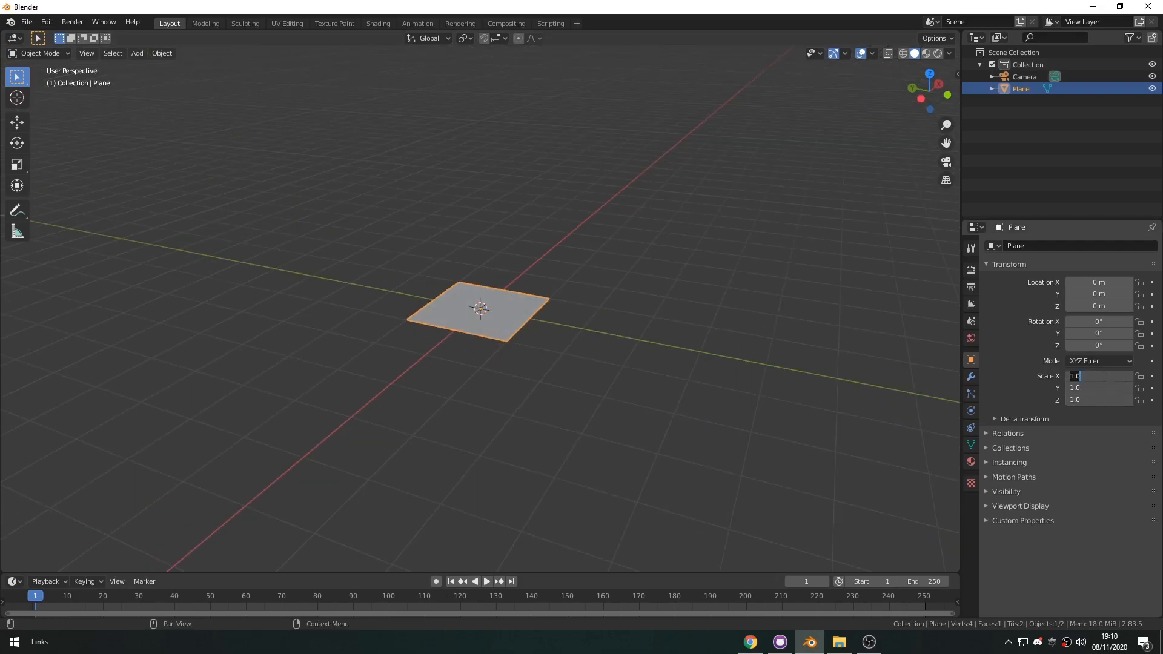
text(3)
key(Return)
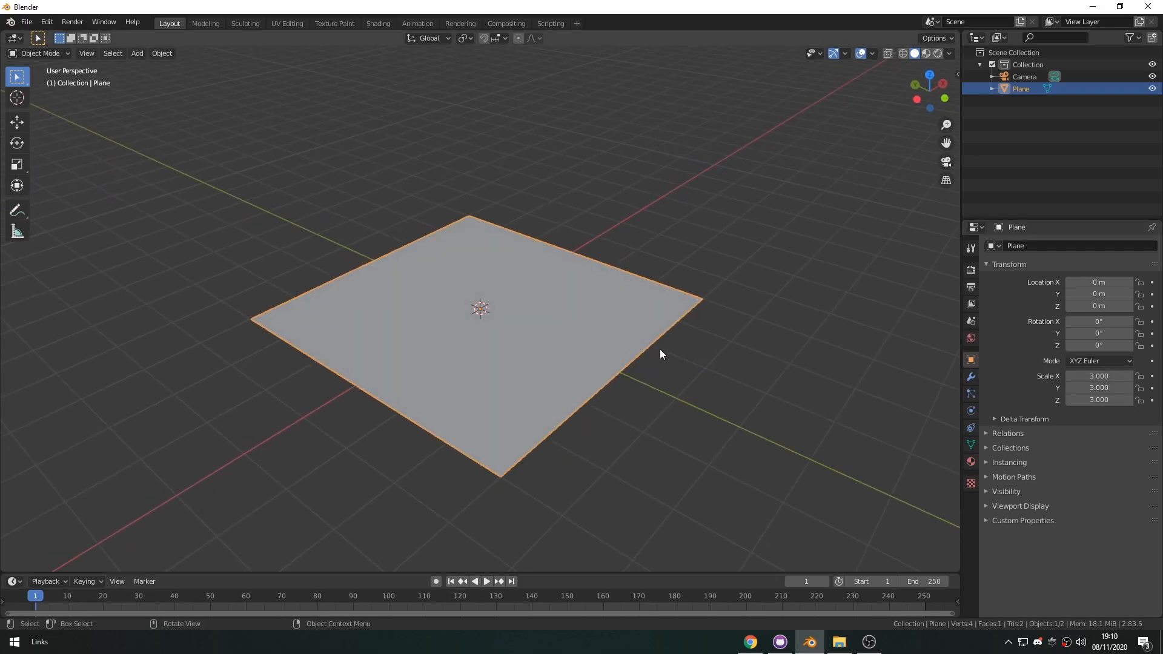
- Try Y scale values of 1 and 1.5 on the plane to narrow it
middle_drag(623, 380, 695, 382)
scroll(694, 379, down, 3)
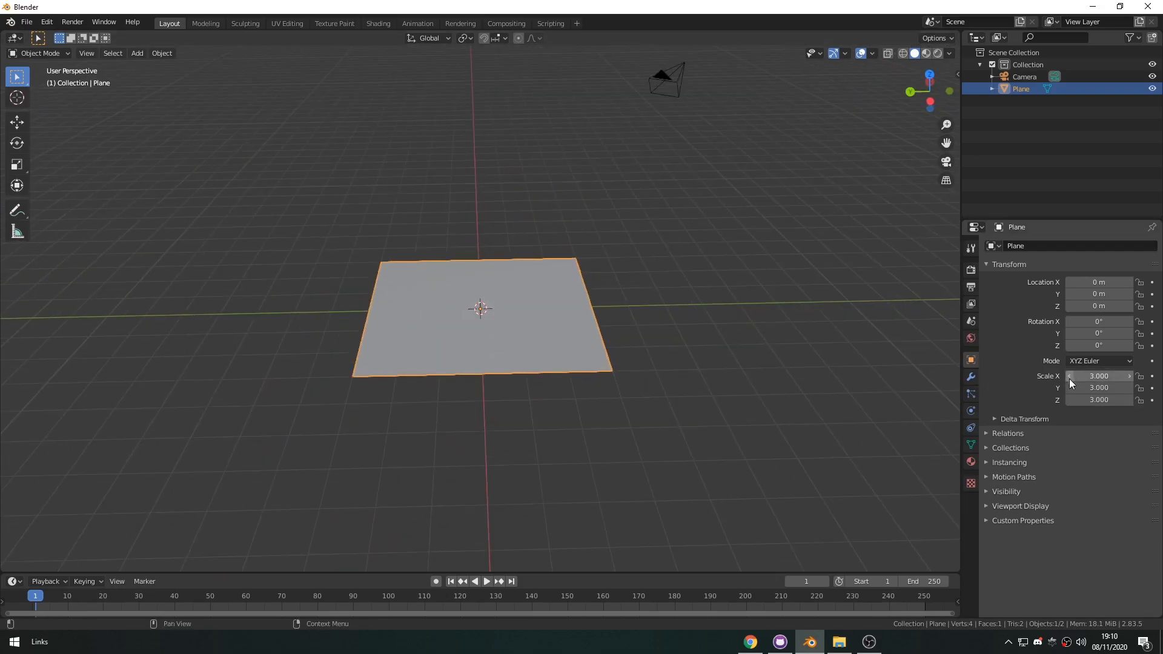
drag(1095, 388, 988, 388)
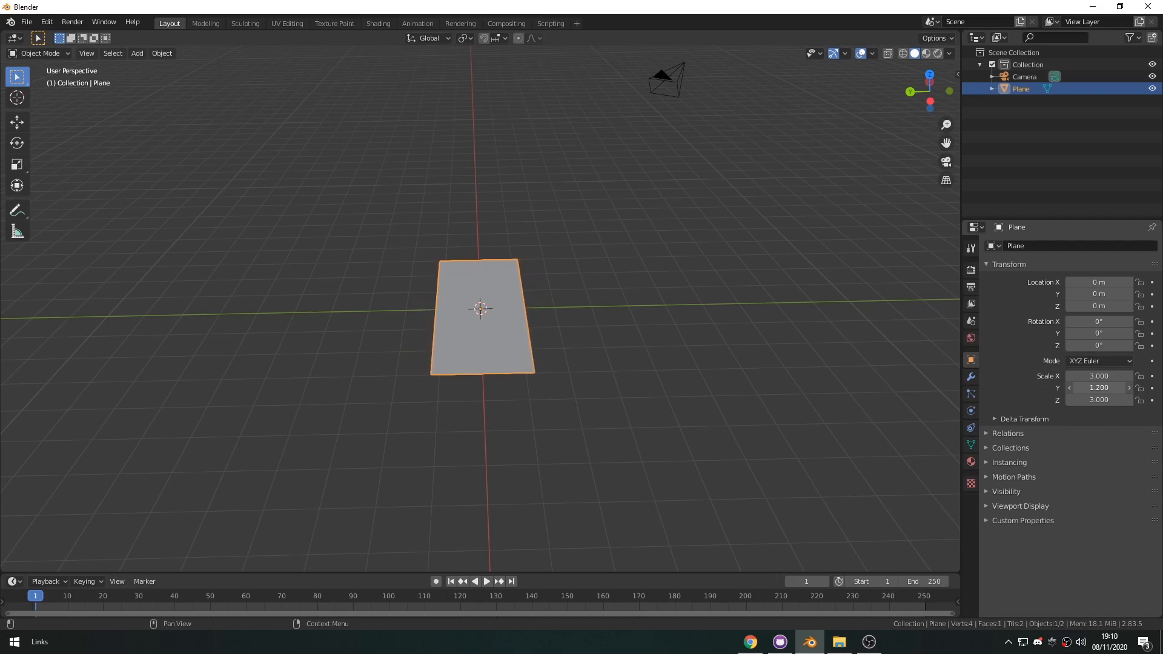
text(1)
key(Return)
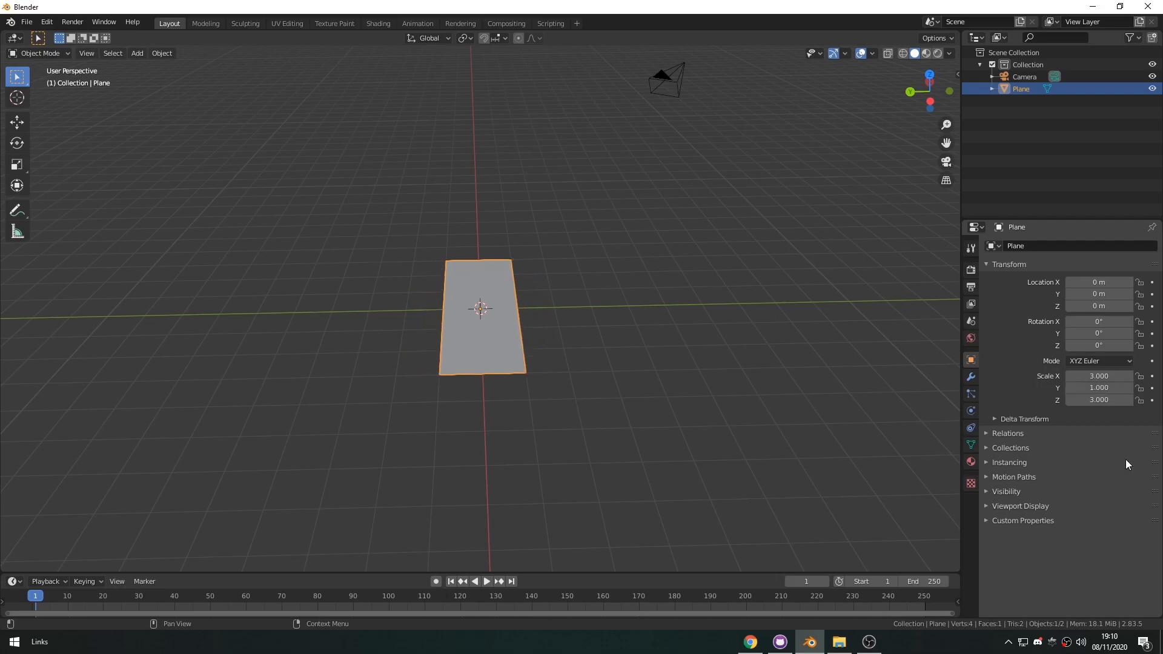
middle_drag(654, 281, 647, 282)
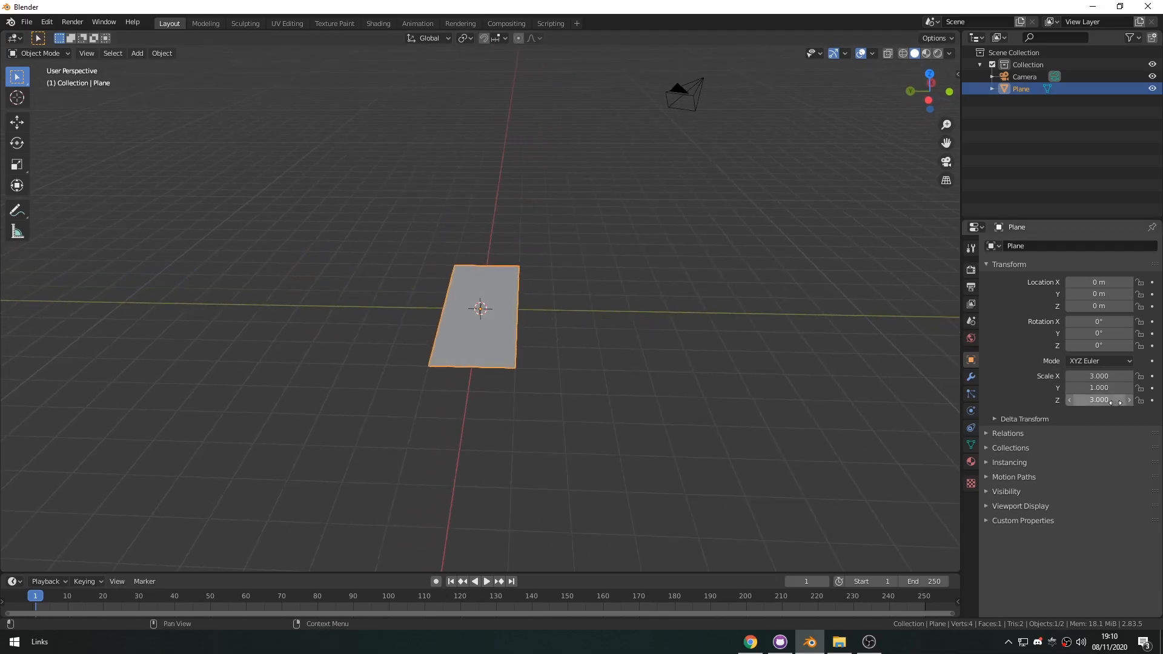
click(1097, 387)
text(1.5)
key(Return)
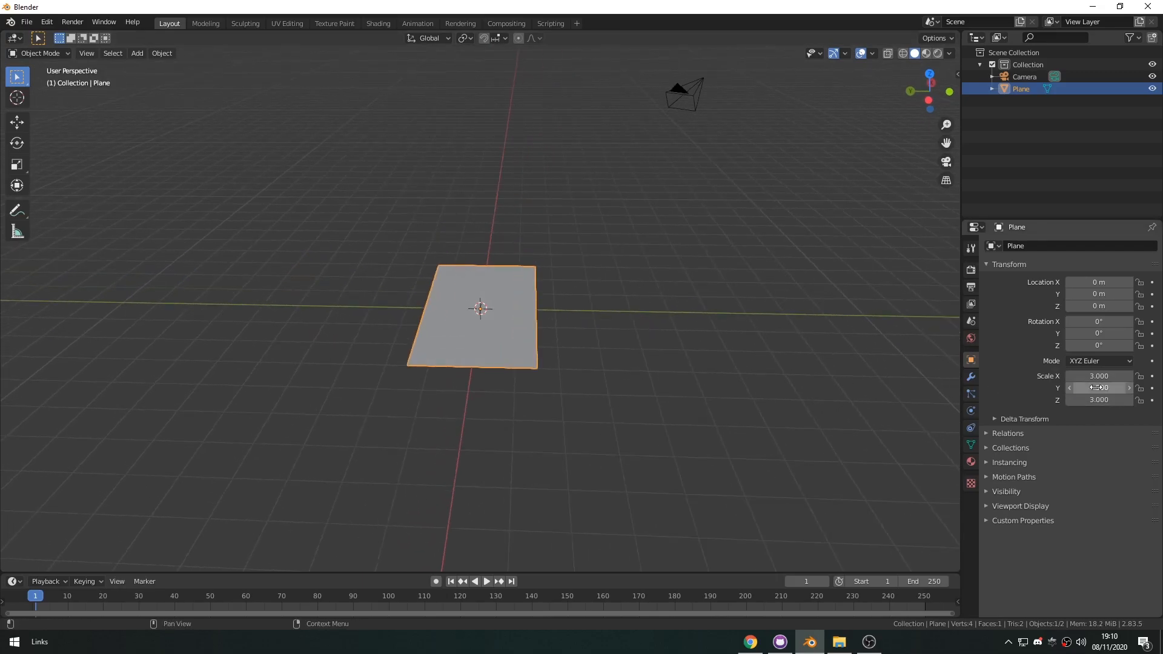
- Set the plane's Y scale to 1.25
middle_drag(734, 376, 584, 379)
click(1098, 388)
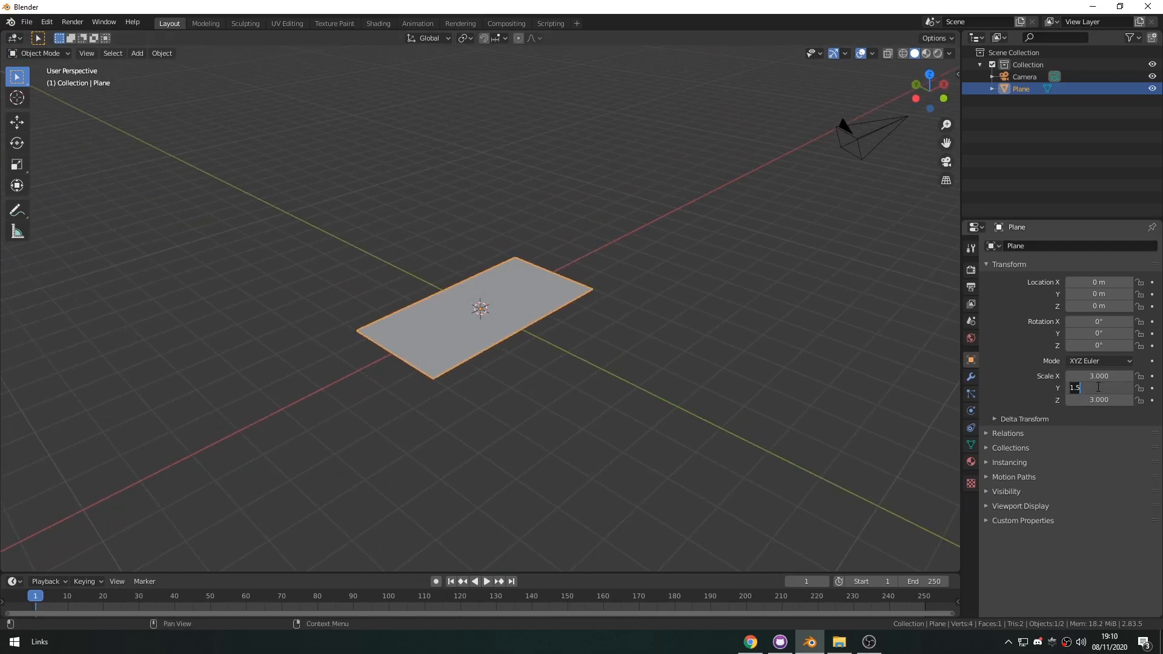
text(1.25)
key(Return)
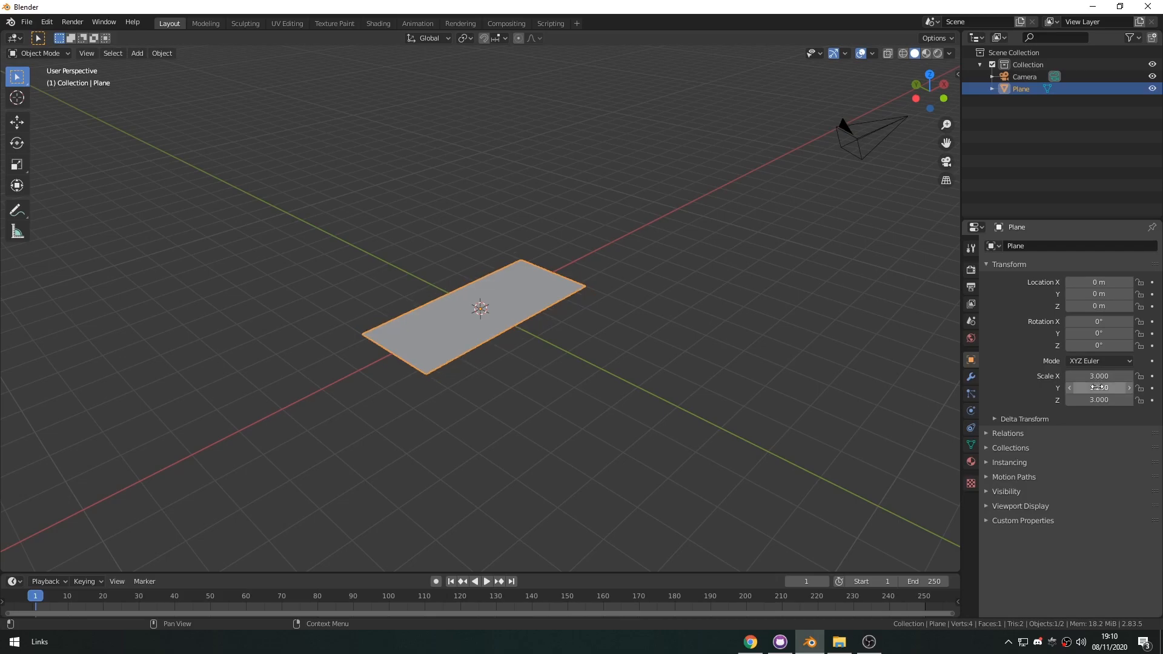
- Lengthen the plane into a long floor strip by setting its X scale to 5
mouse_move(680, 406)
middle_down()
mouse_move(643, 380)
mouse_move(623, 399)
mouse_move(666, 394)
middle_up()
middle_drag(789, 389, 505, 321)
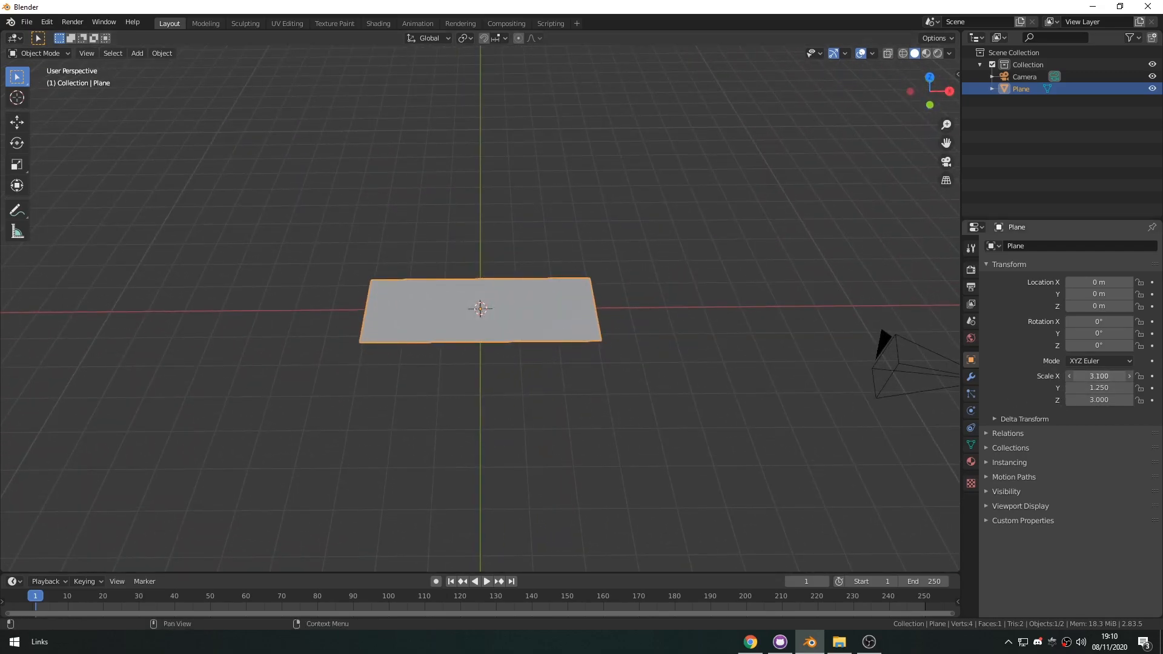
drag(1099, 375, 1127, 375)
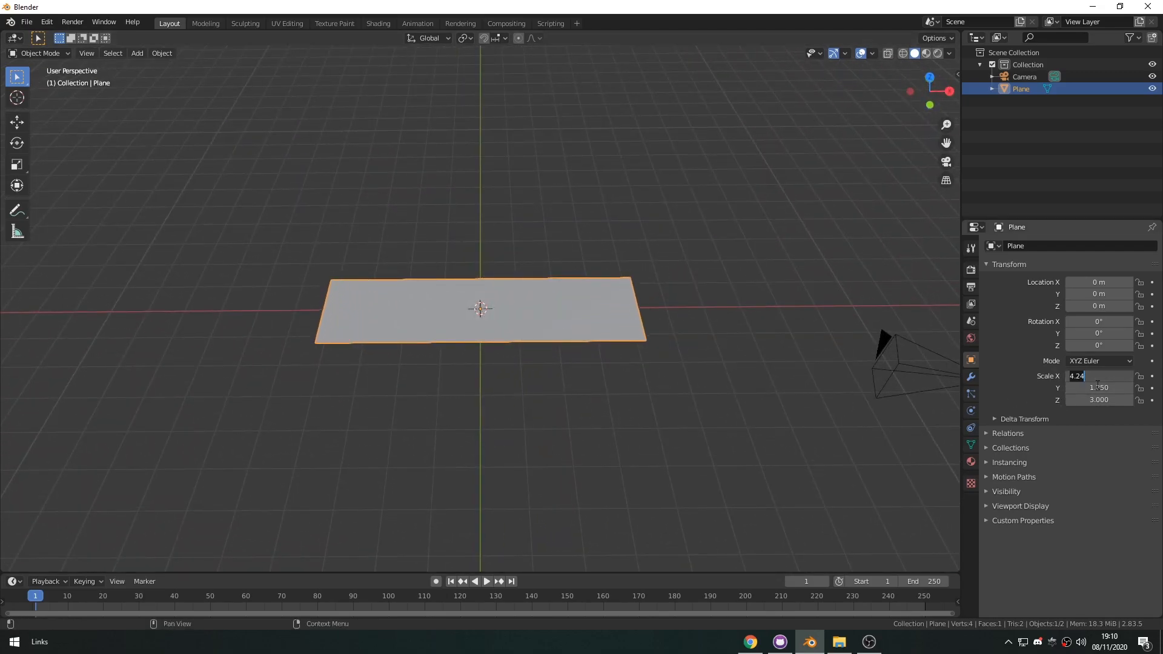
text(5)
key(Return)
- Add a second plane mesh at the world origin
scroll(656, 386, down, 3)
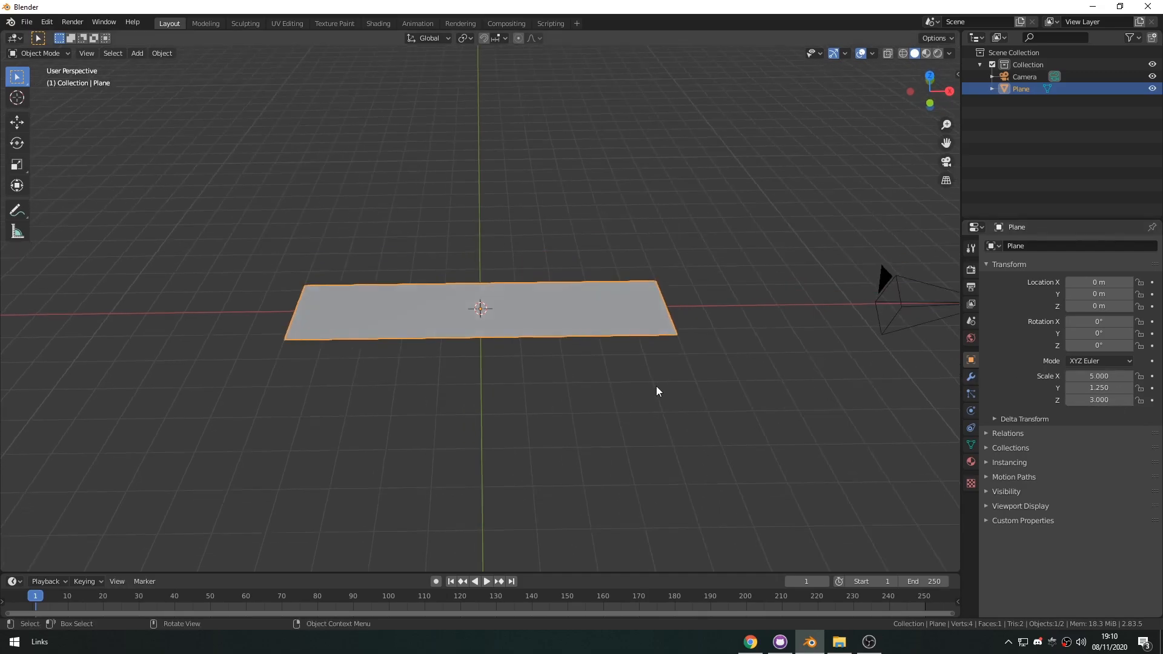
middle_drag(576, 375, 479, 362)
key(shift+a)
click(508, 56)
- Stand the new plane upright by rotating it 90° about the X axis
key(r)
key(Escape)
key(shift+space)
key(r)
drag(512, 296, 515, 374)
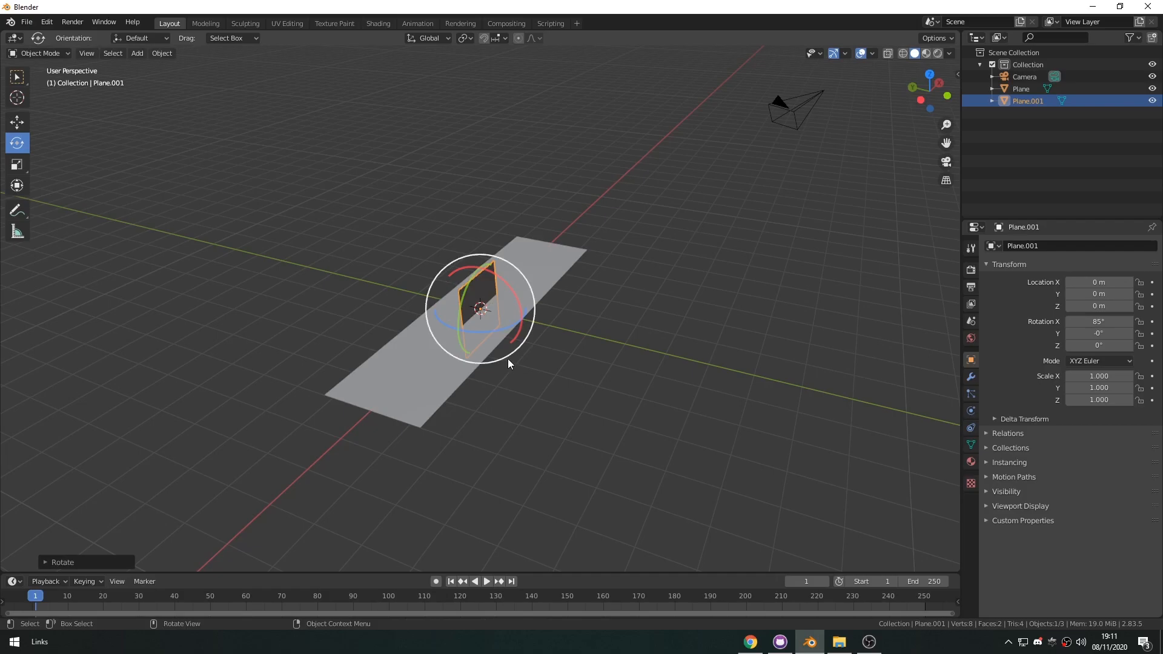
drag(511, 290, 515, 296)
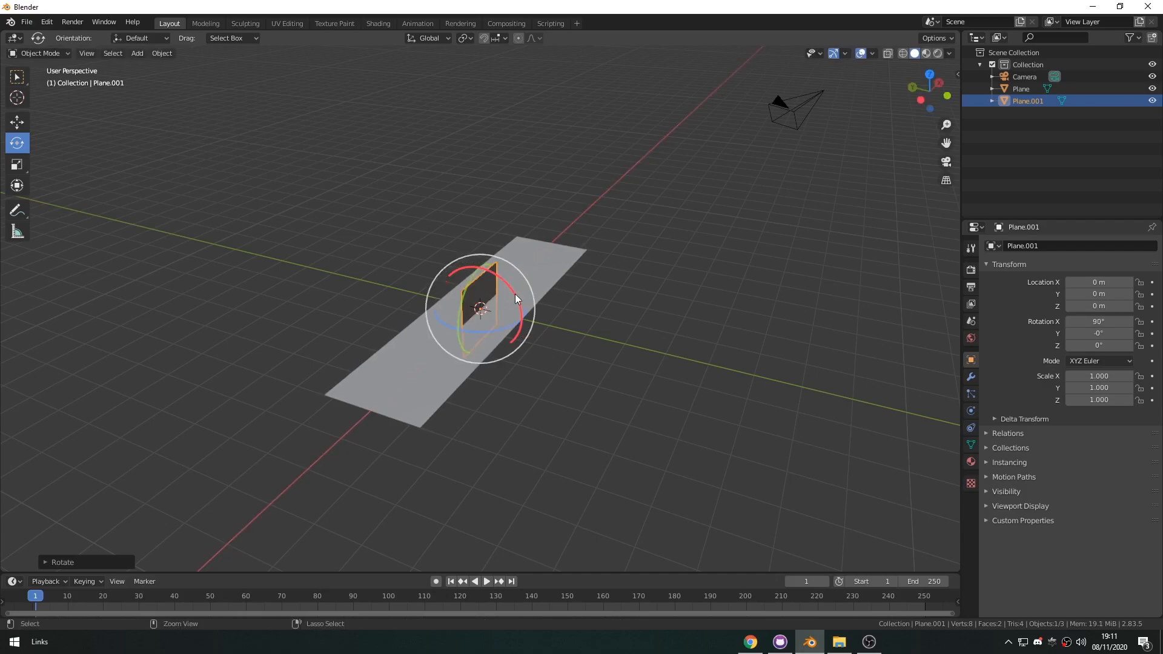
key(Return)
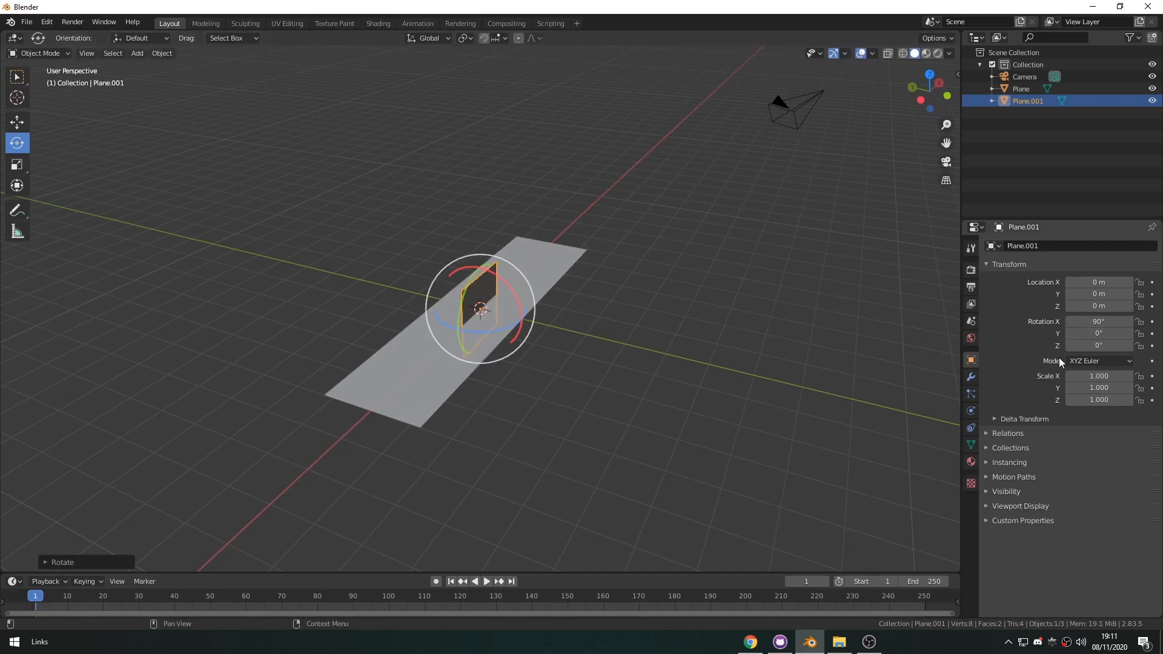
- Move the upright plane to the floor's long edge and set its Y location to 1.25 m, matching the floor's Y scale
key(shift+space)
click(493, 302)
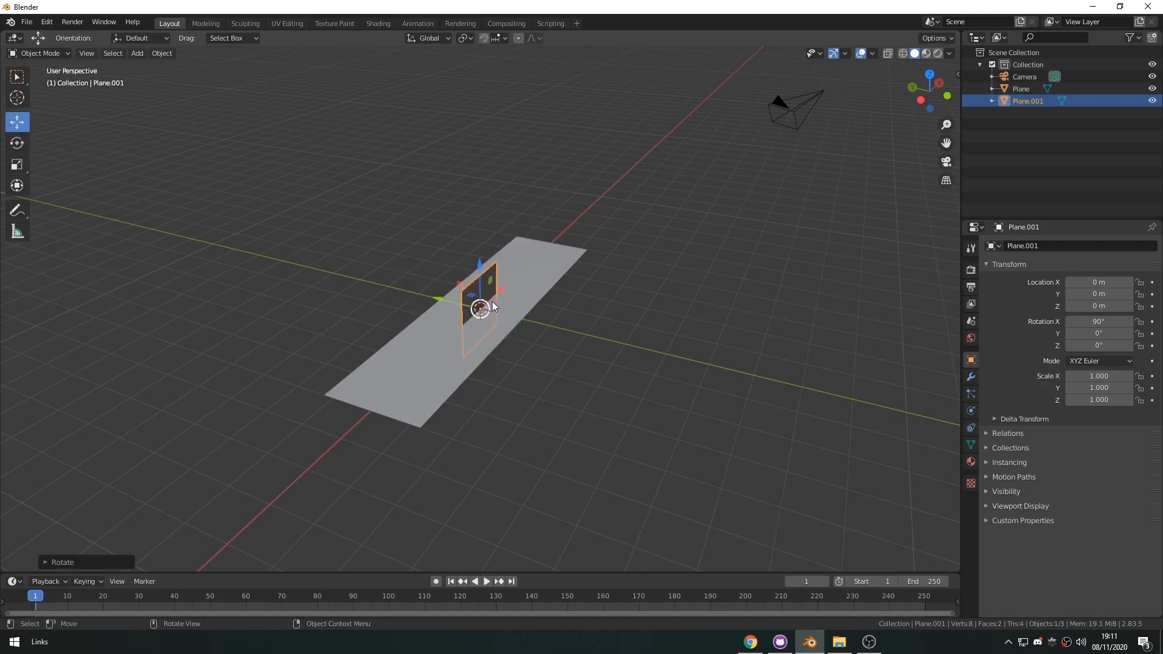
drag(438, 299, 403, 287)
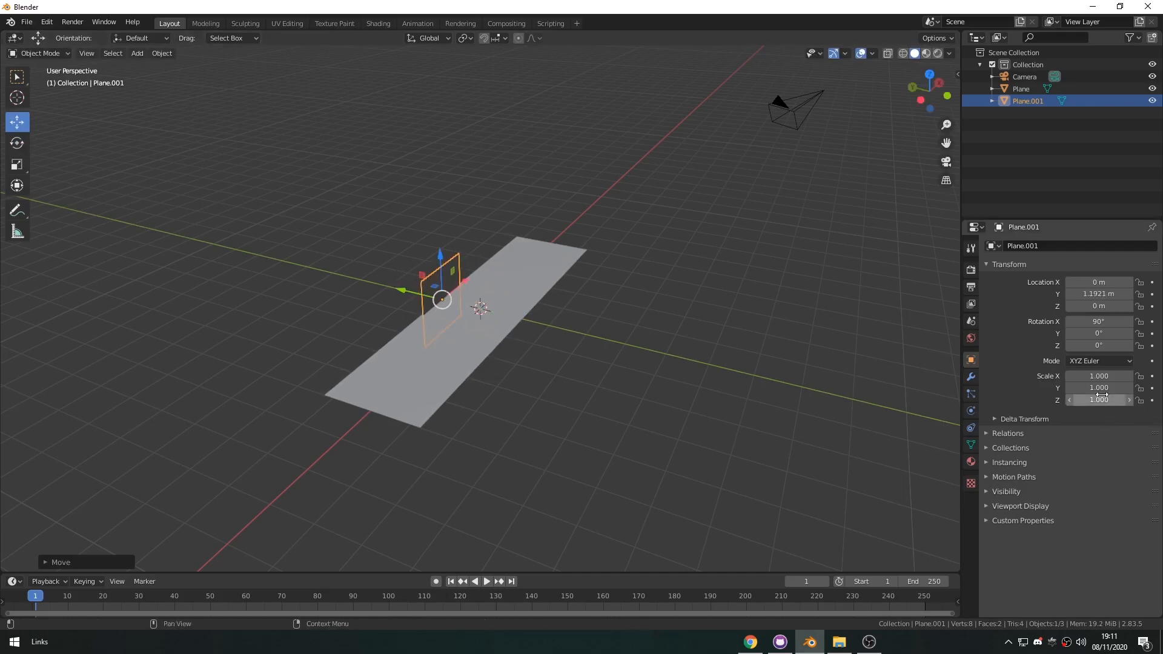
click(449, 356)
click(1103, 390)
key(Return)
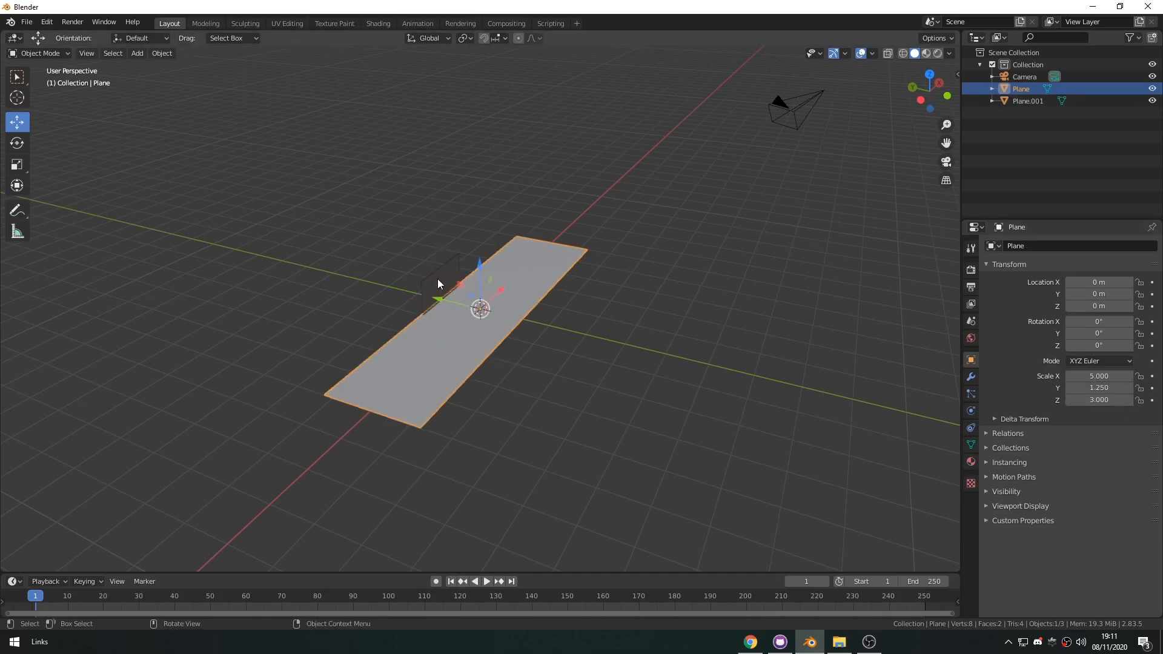
click(429, 293)
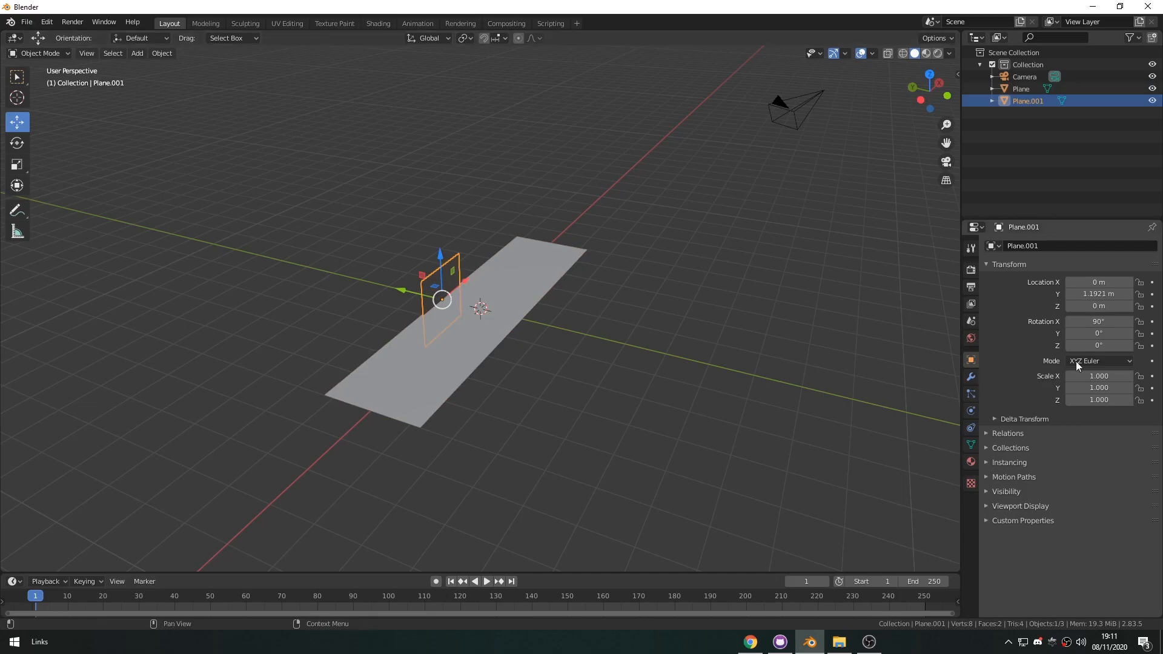
click(1098, 294)
text(1.25)
key(Return)
- Enlarge the upright plane into a wall with a scale of 5 on the X, Y and Z axes
middle_drag(696, 336, 560, 334)
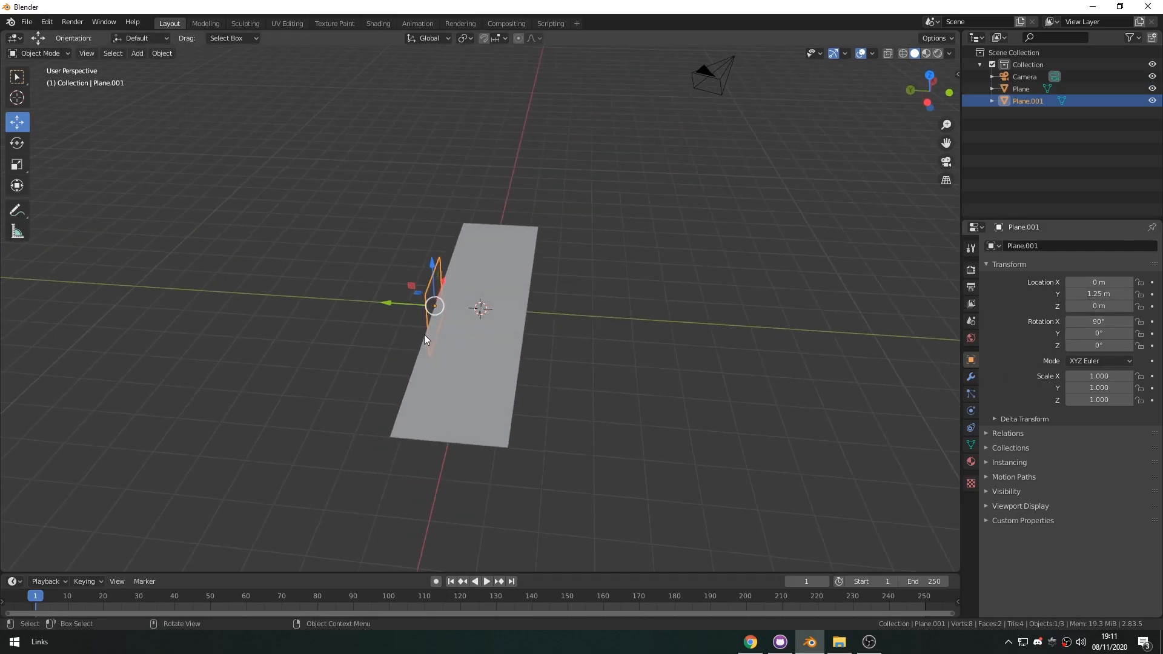
click(364, 371)
middle_drag(436, 320, 384, 334)
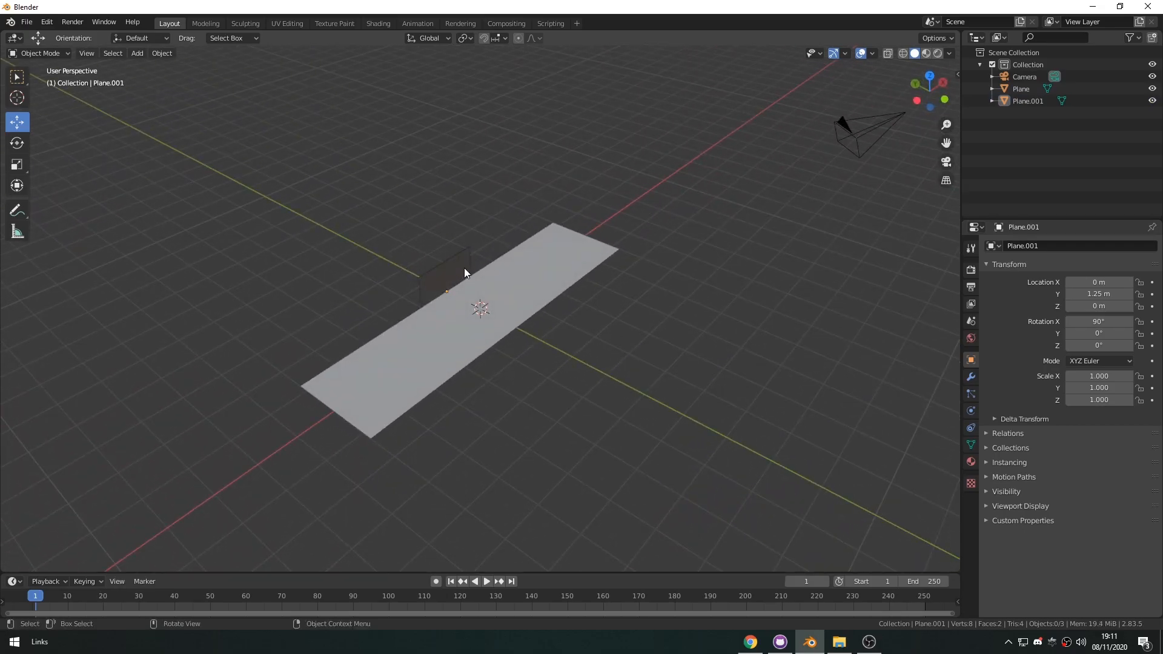
click(463, 268)
middle_drag(540, 318, 470, 308)
key(s)
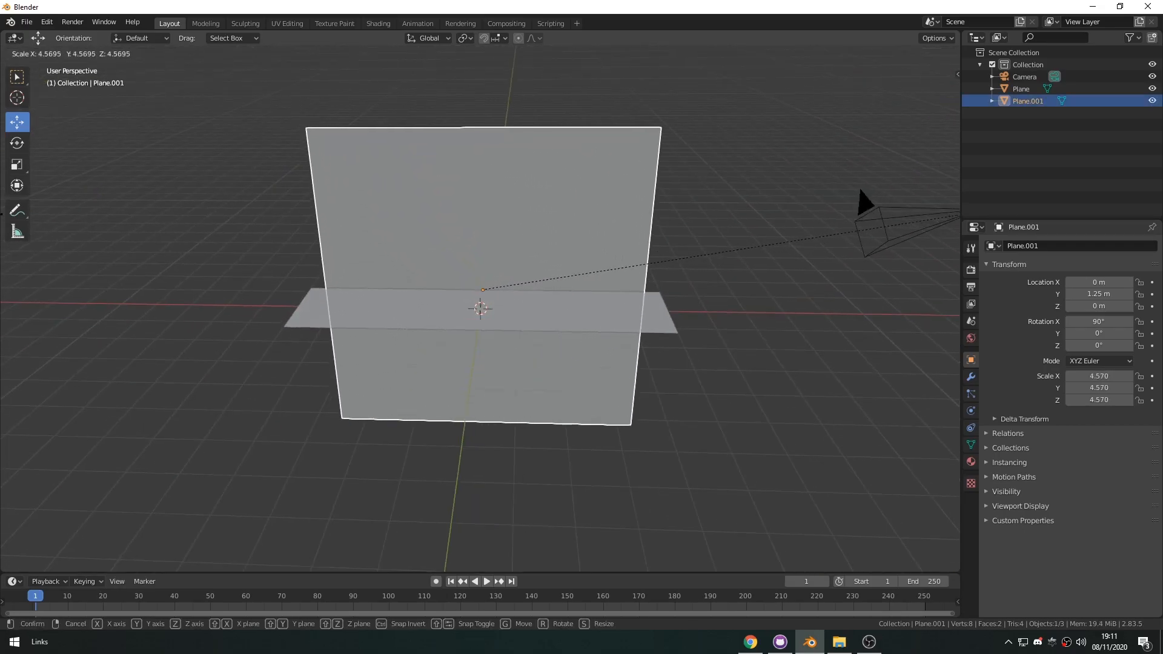
click(288, 309)
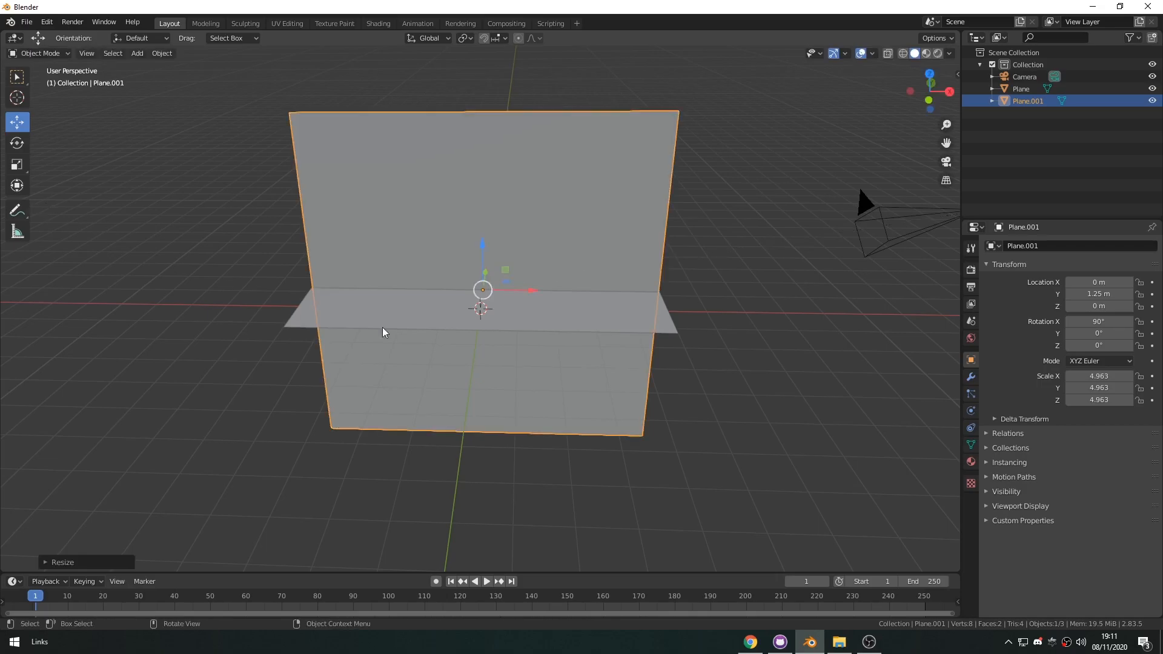
drag(1085, 376, 1086, 399)
text(5)
key(Return)
- Duplicate the wall and move the copy to the floor's opposite long edge at Y location -1.25 m
middle_drag(663, 505, 605, 520)
middle_drag(387, 446, 582, 467)
click(548, 474)
click(355, 276)
middle_drag(358, 371, 378, 376)
key(shift+d)
right_click(377, 370)
drag(393, 296, 480, 308)
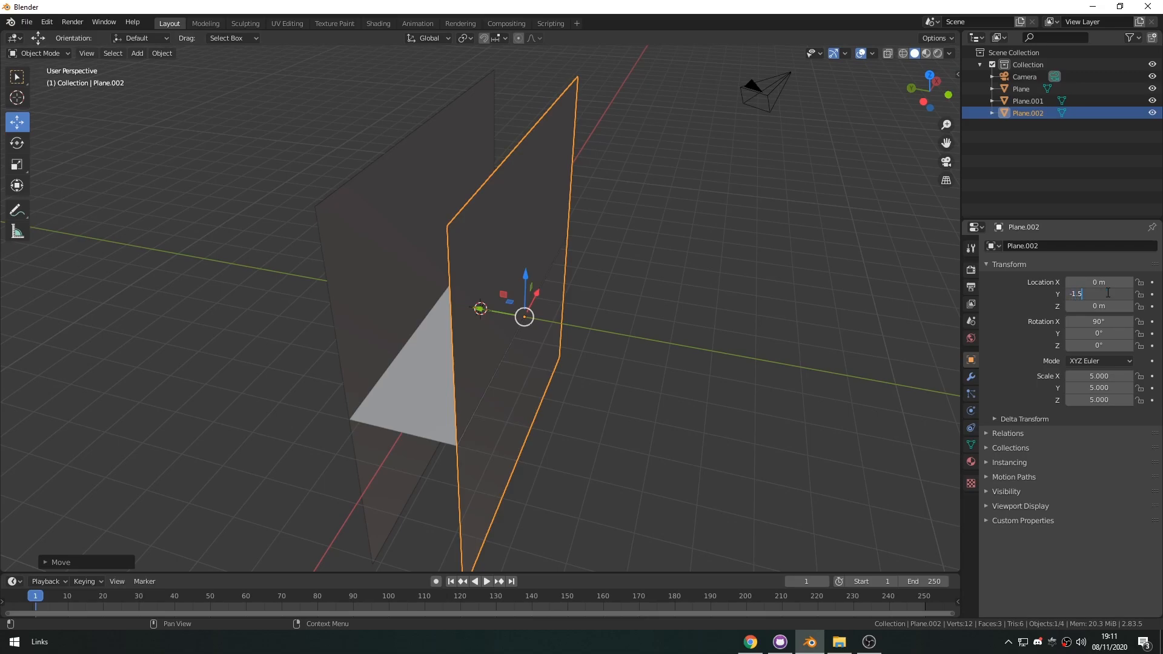
key(Return)
- Duplicate the wall at Y location 1.25 m, leaving the copy in the same place
middle_drag(666, 341, 551, 394)
middle_drag(700, 373, 575, 401)
scroll(390, 417, down, 5)
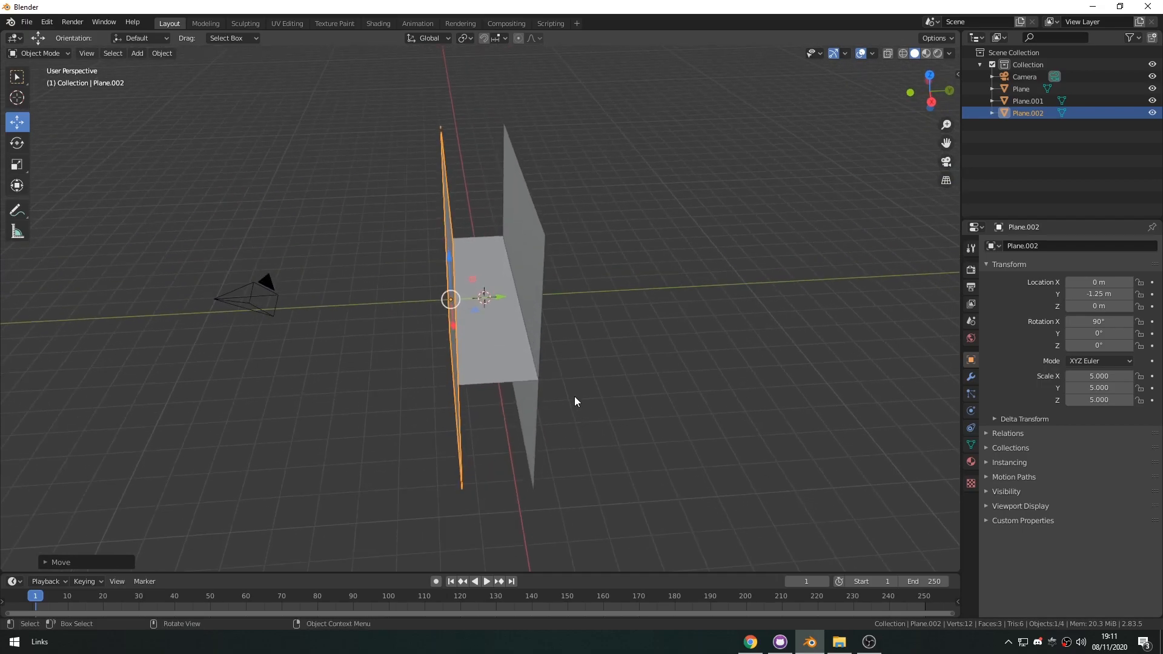
click(530, 271)
key(shift+d)
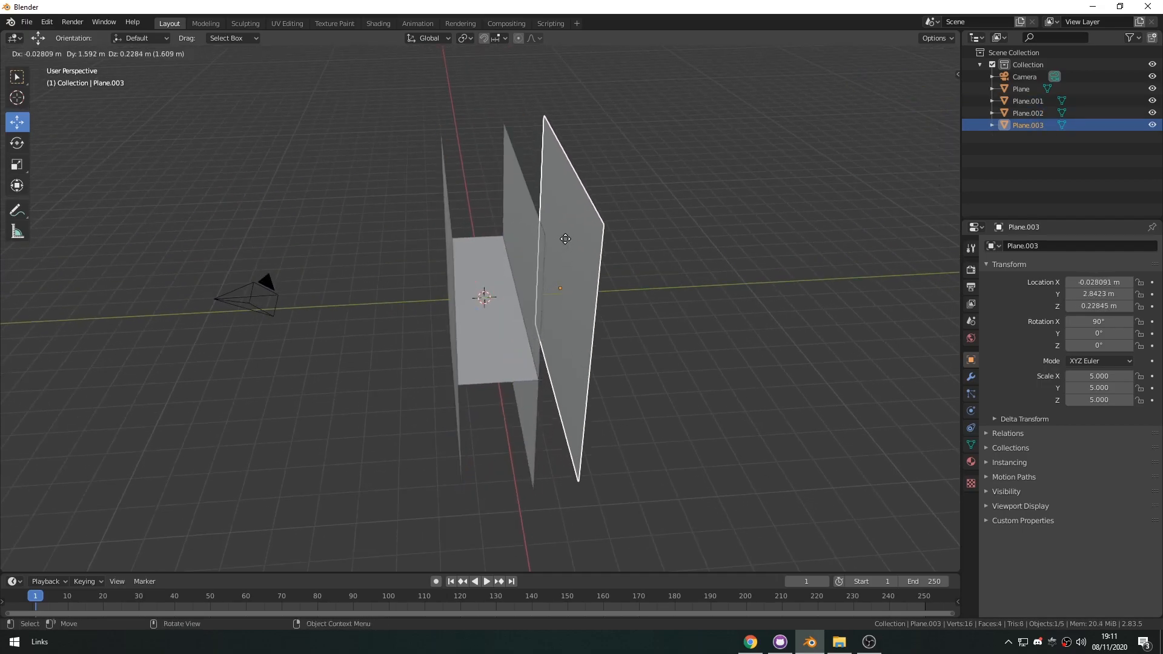
right_click(573, 362)
middle_drag(572, 363, 565, 368)
key(r)
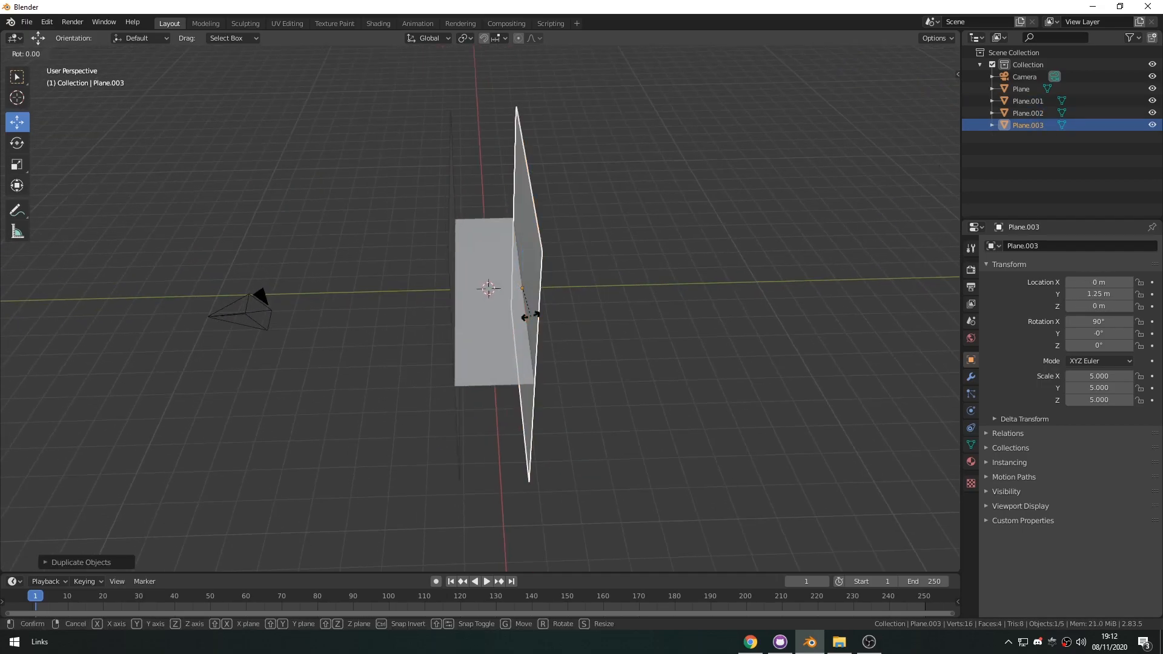
click(531, 315)
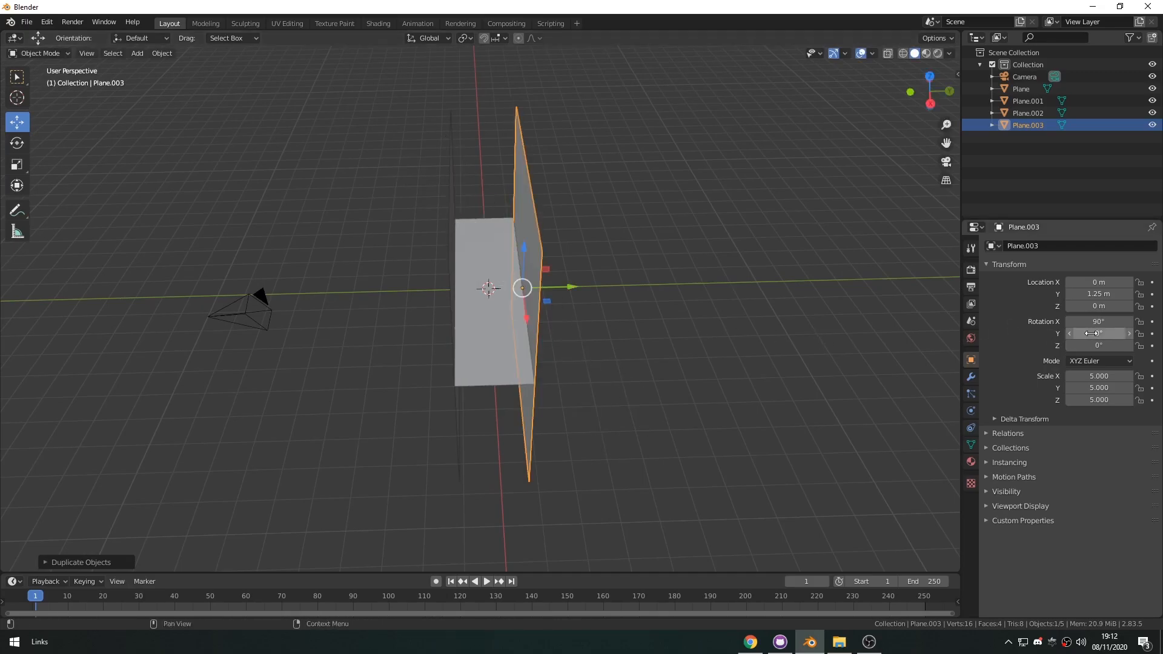
mouse_move(1098, 334)
mouse_down()
mouse_move(1148, 345)
mouse_move(1097, 347)
mouse_up()
key(ctrl+z)
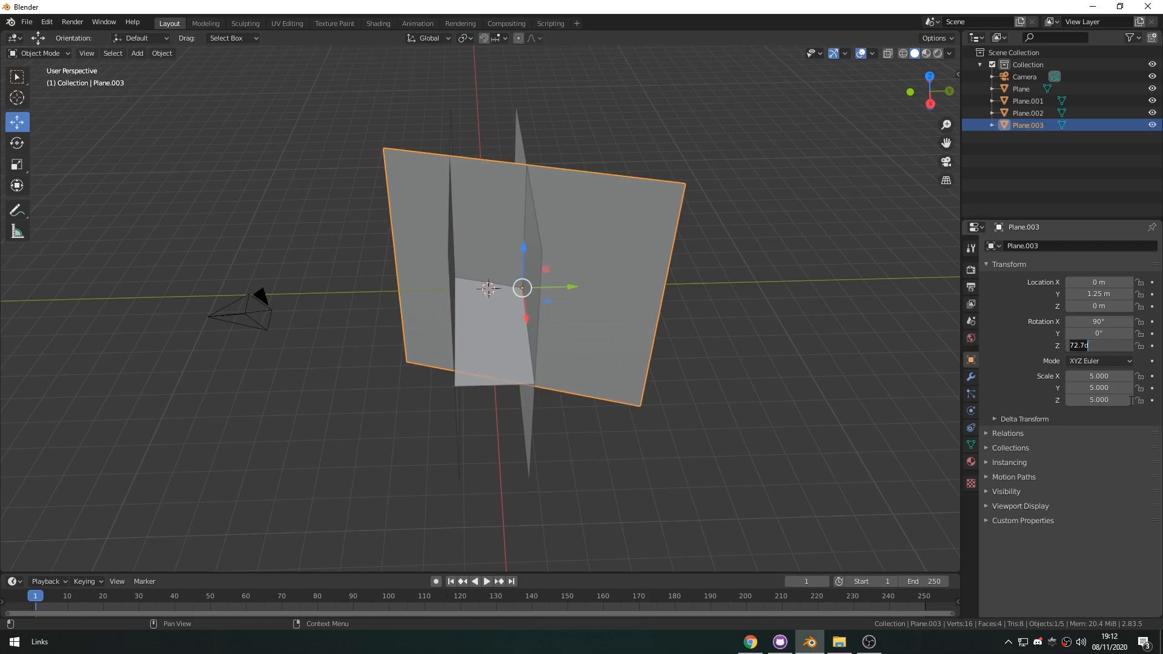
- Set the duplicated wall's Z rotation to -100° so that it stands across the corridor
key(Return)
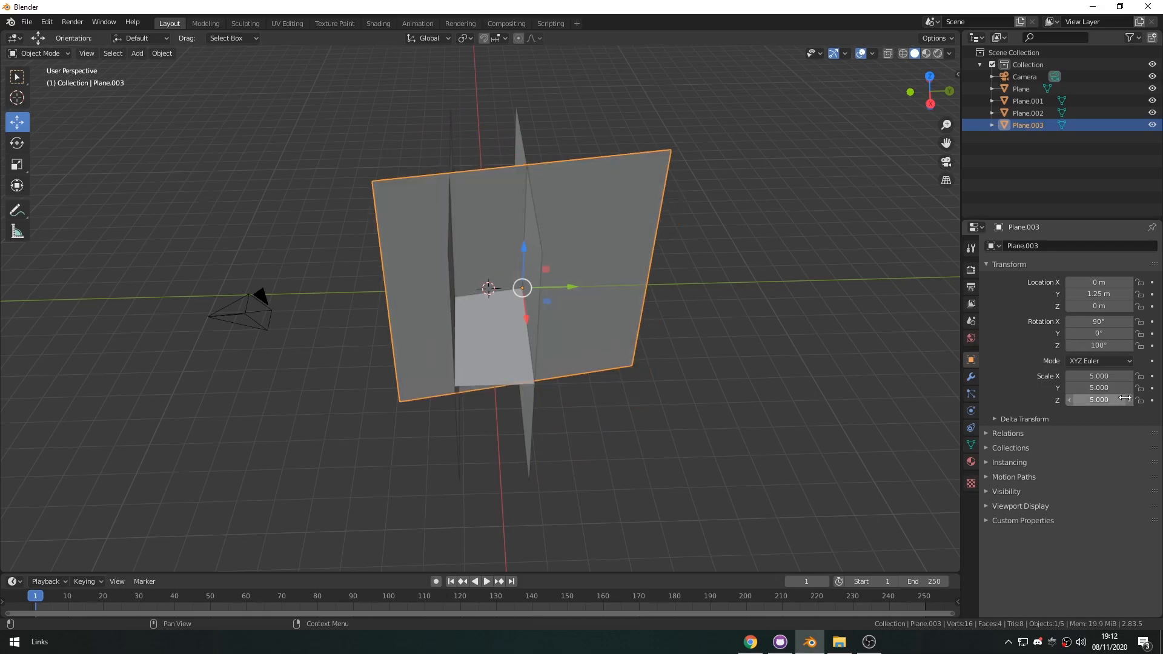
middle_drag(642, 354, 630, 416)
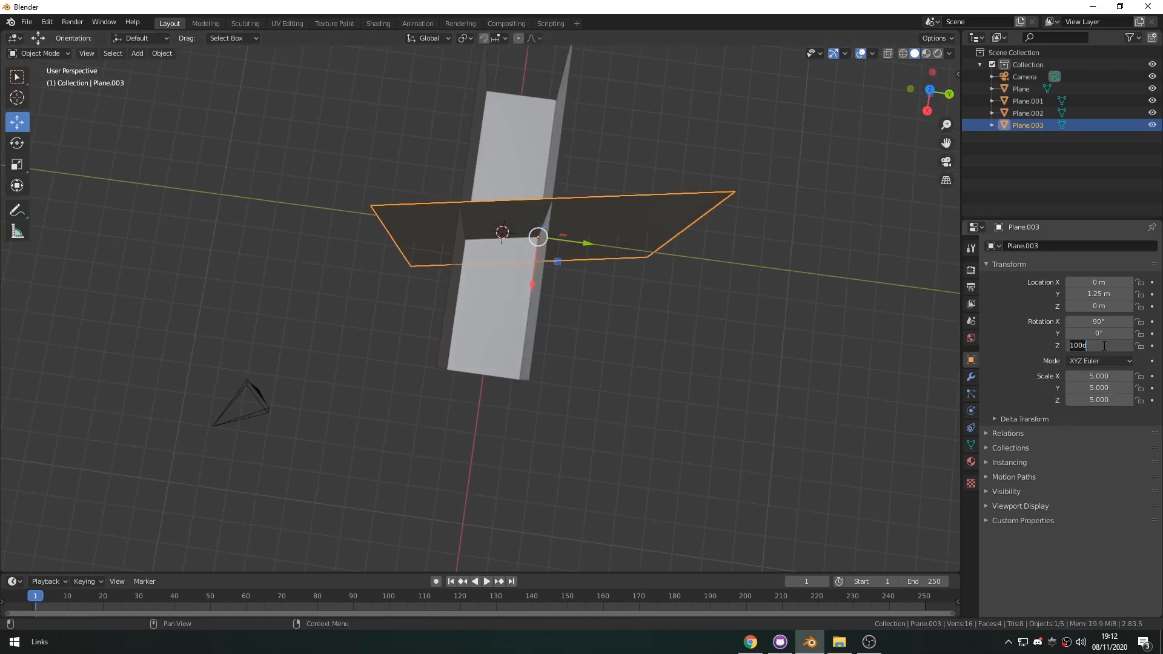
key(Return)
middle_drag(536, 467, 531, 430)
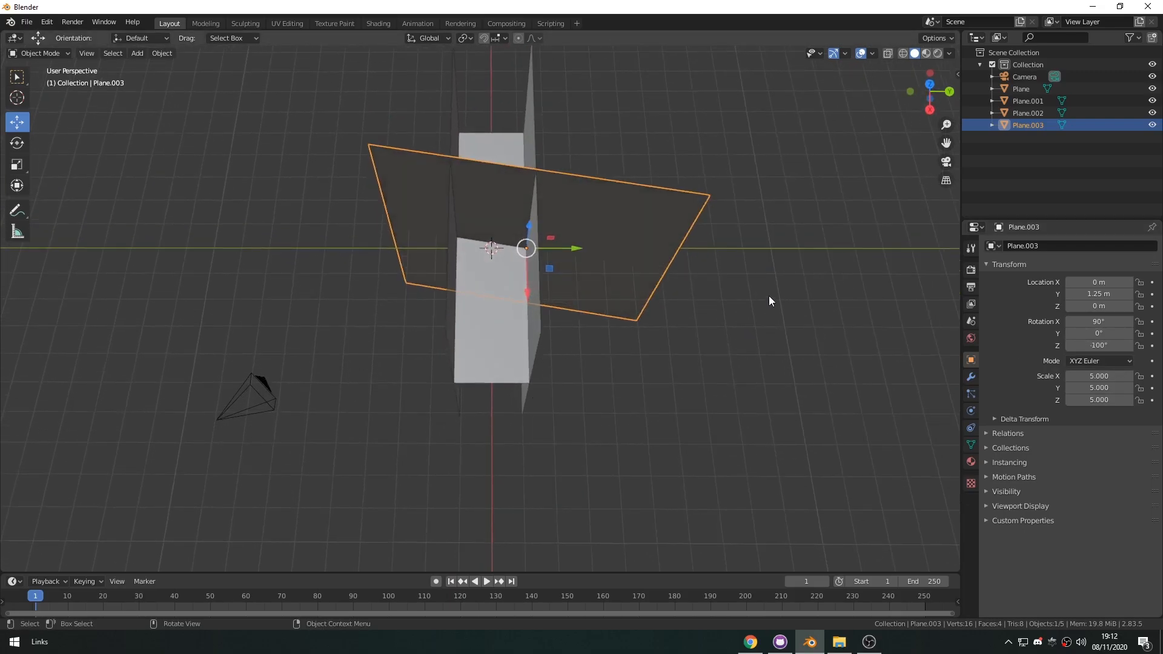
- Narrow the crosswise wall into a panel by scaling it to about 0.11 along the global Y axis
key(s)
key(y)
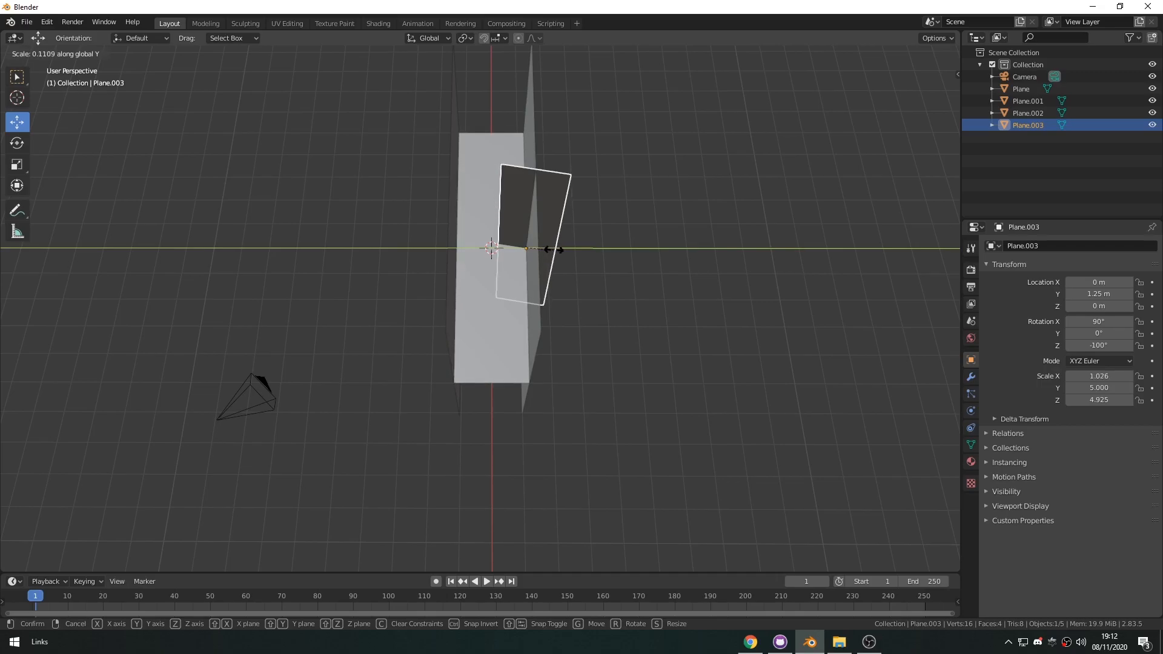
click(553, 250)
- Move the narrow panel along the corridor to the floor's end at X location 5 m
middle_drag(652, 458, 388, 446)
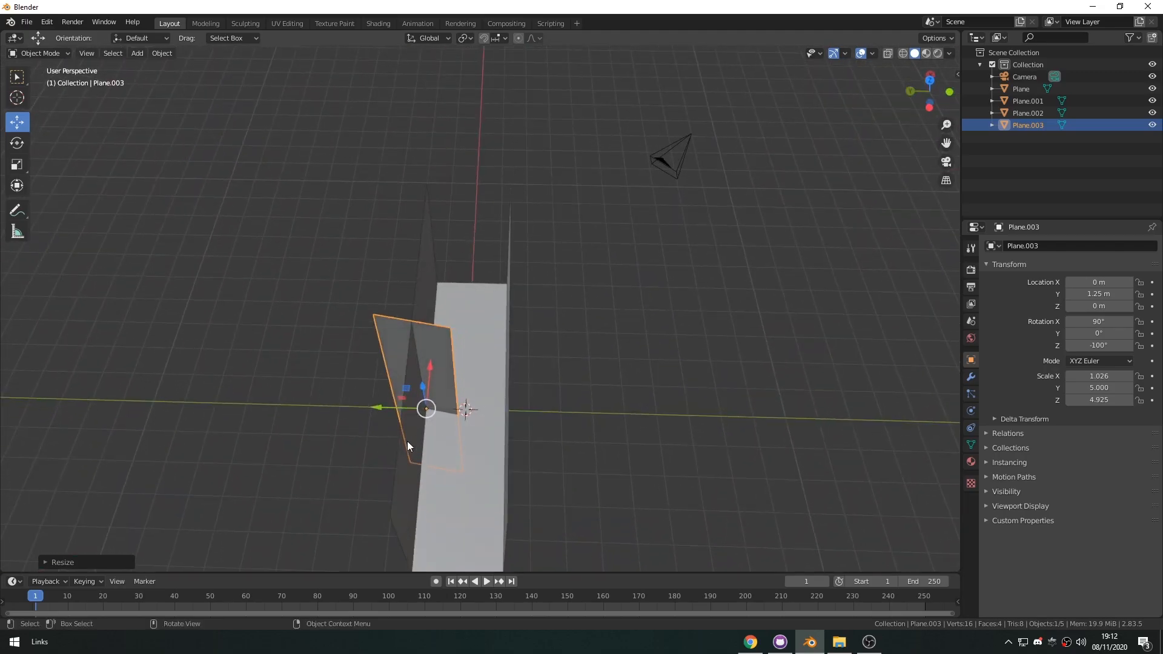
middle_drag(528, 368, 430, 284)
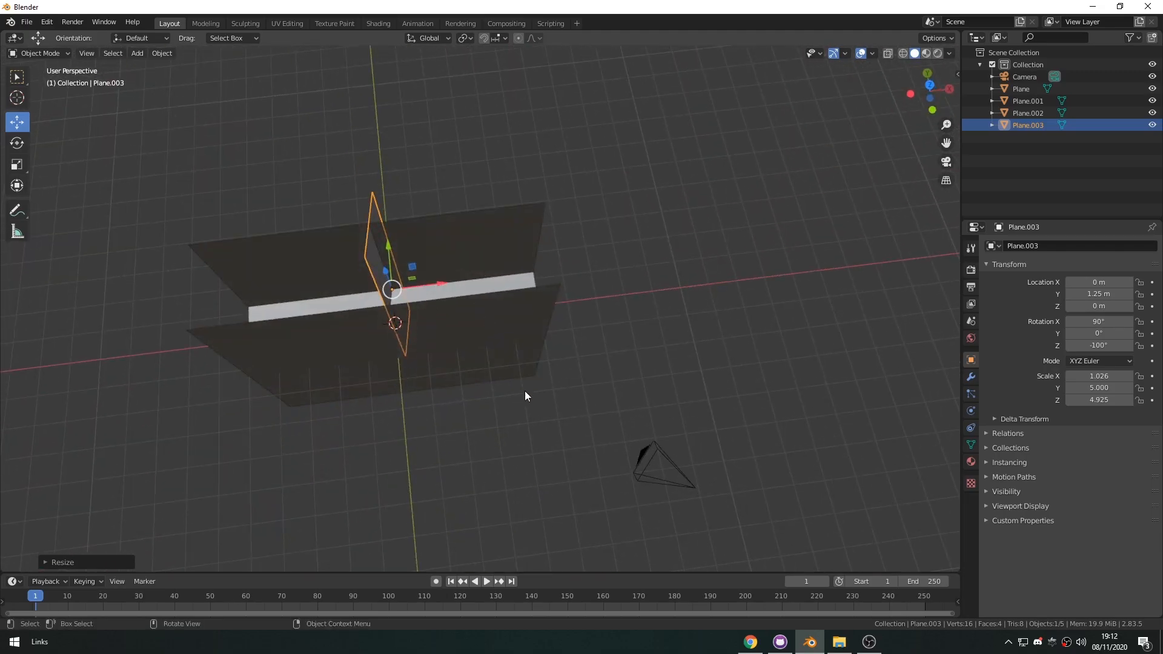
middle_drag(529, 392, 419, 364)
drag(496, 277, 589, 369)
click(1098, 282)
text(5)
key(Return)
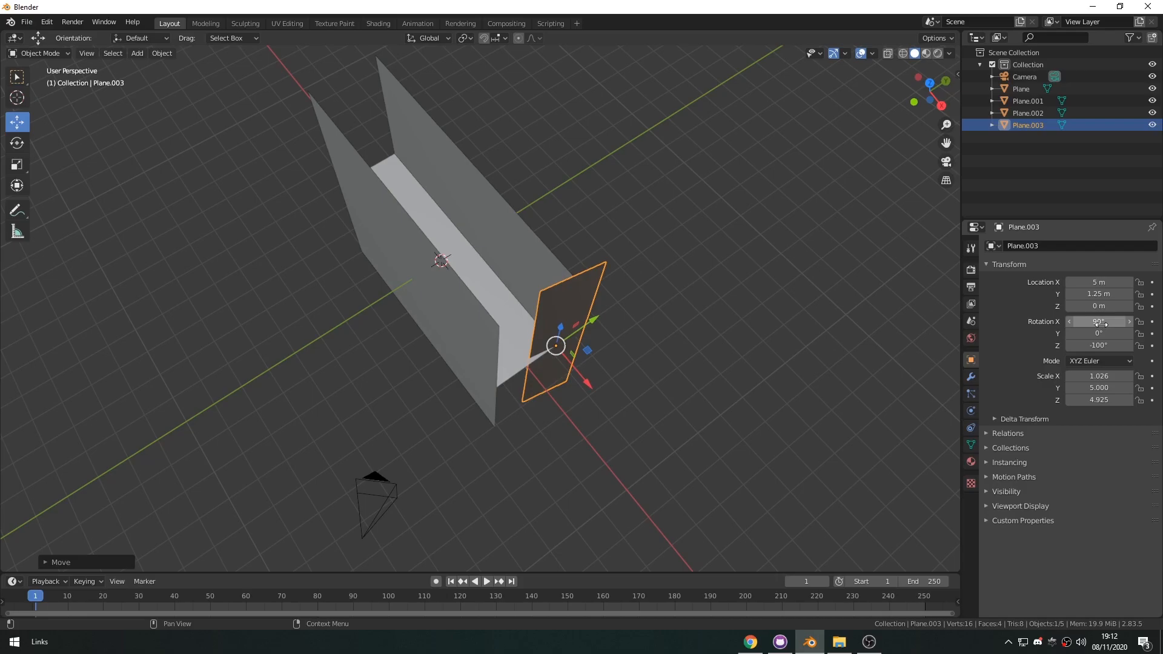
- Duplicate the end panel and move the copy to the corridor's opposite side at Y location -1.25 m
middle_drag(763, 345, 652, 466)
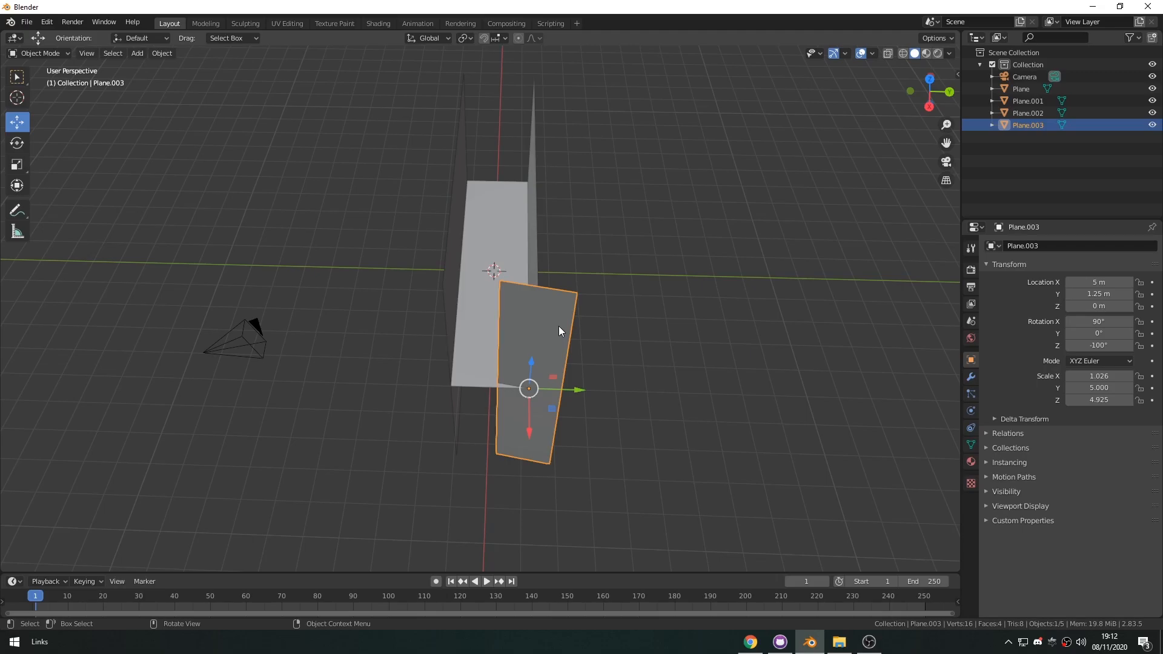
key(shift+d)
right_click(561, 357)
drag(578, 395, 495, 393)
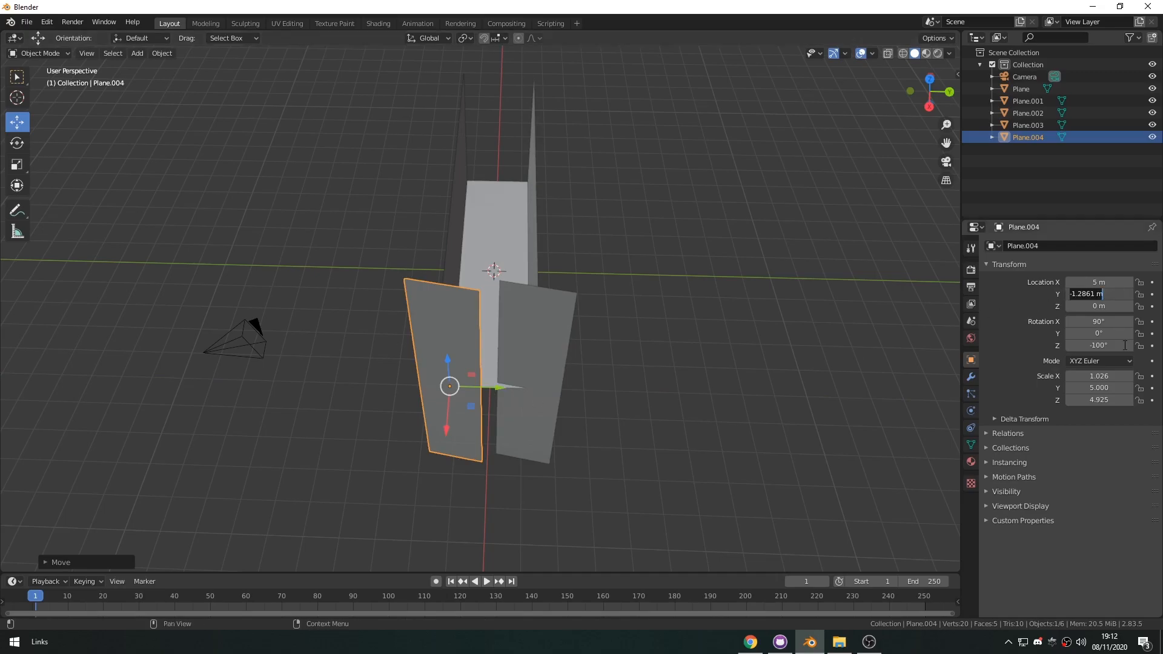
text(-1.25)
key(Return)
- Mirror the copied panel's angle by setting its Z rotation to 100°
click(1103, 346)
text(10)
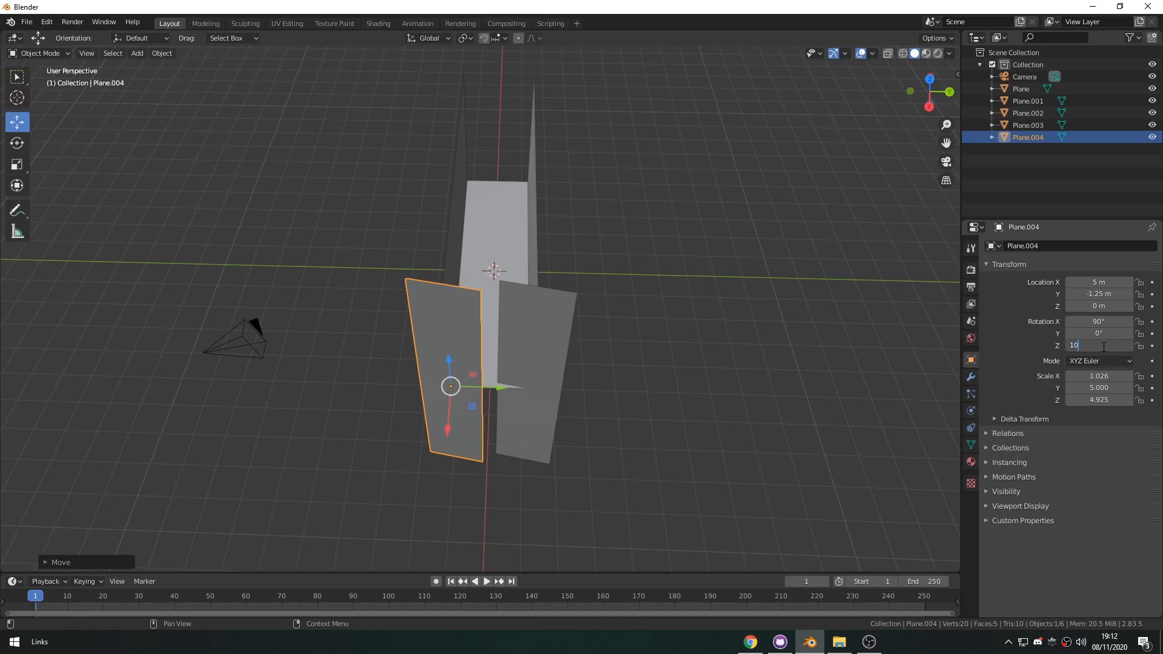
text(0)
key(Return)
- Add a Solidify modifier to the end panel at Y location 1.25 m
middle_drag(545, 478, 571, 368)
click(534, 291)
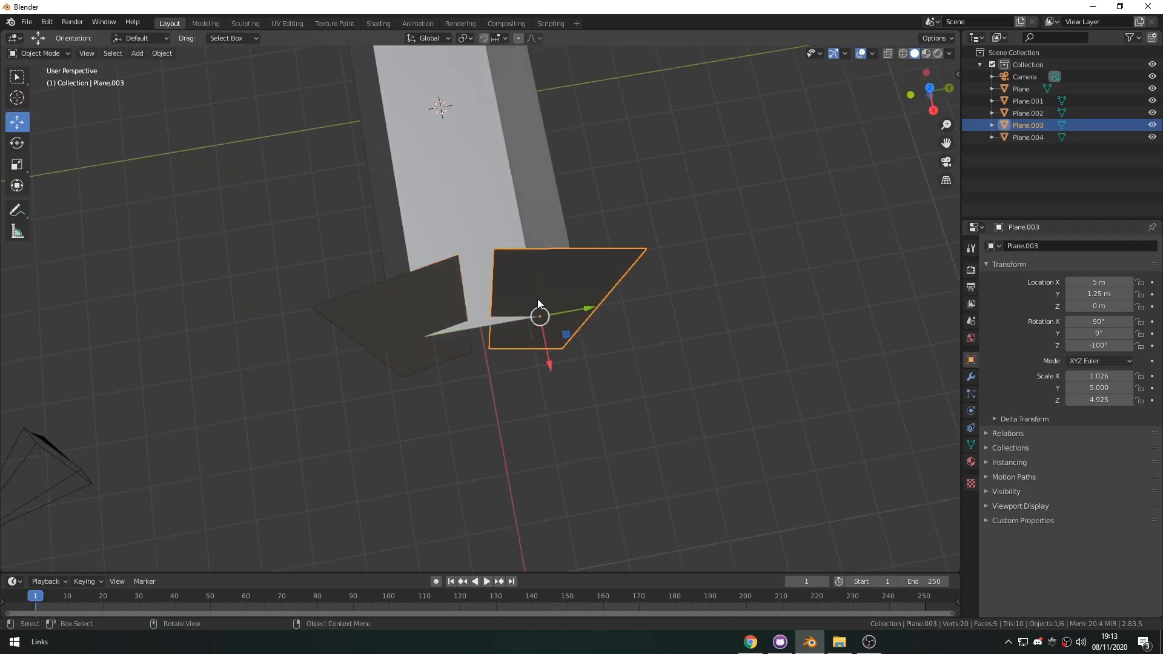
middle_drag(534, 291, 826, 464)
click(971, 377)
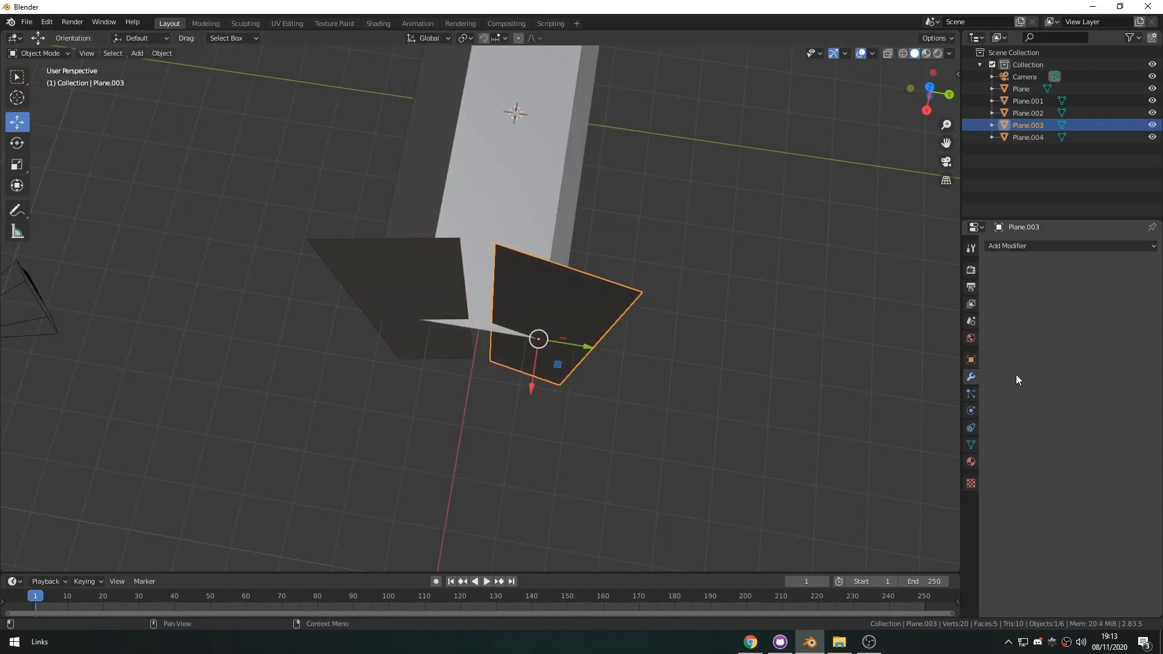
click(1013, 249)
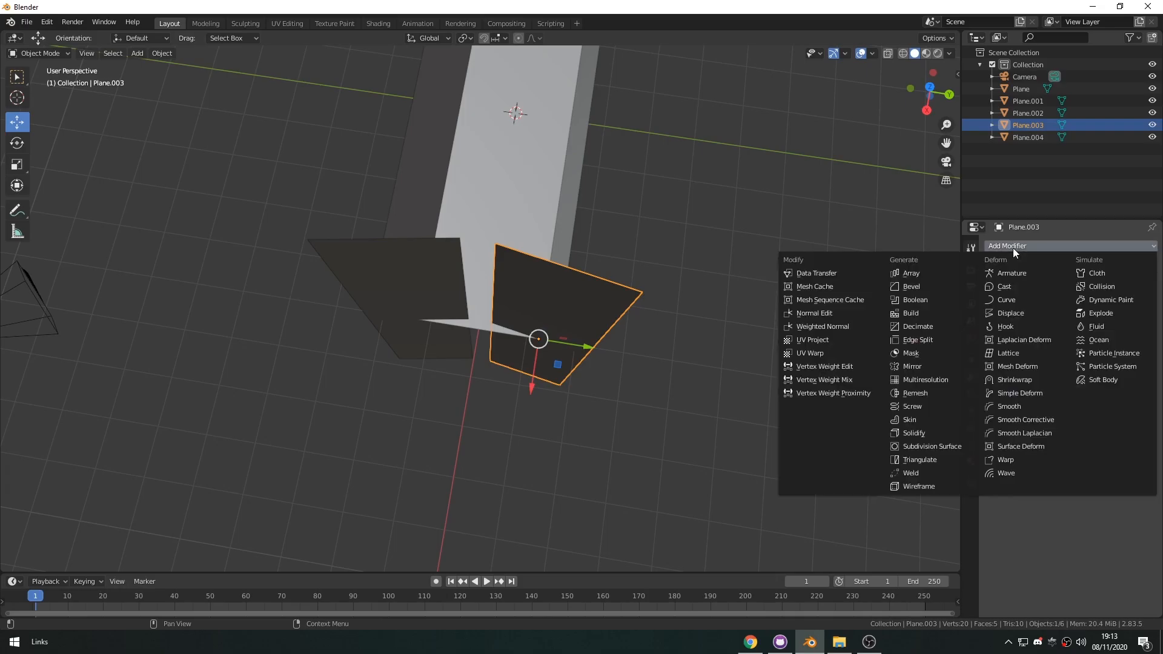
click(915, 433)
scroll(728, 373, up, 5)
middle_drag(728, 374, 654, 389)
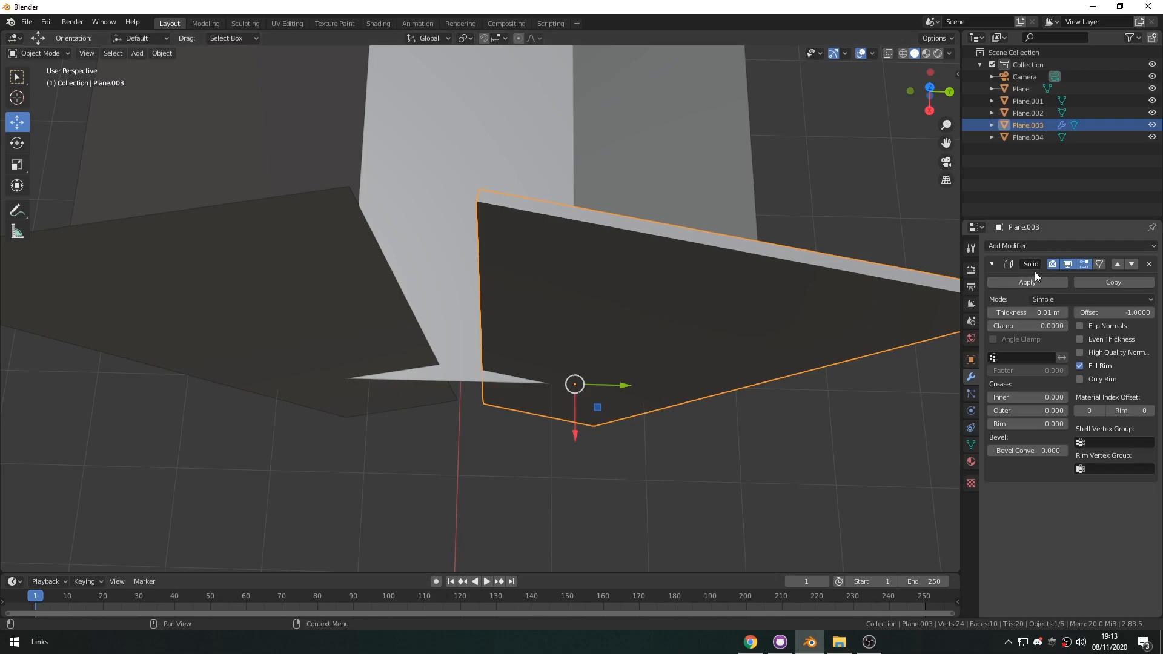
- Set the Solidify thickness of this end panel to 0.05 m
drag(1021, 317, 1043, 316)
click(1023, 315)
text(.5)
key(Return)
click(1036, 313)
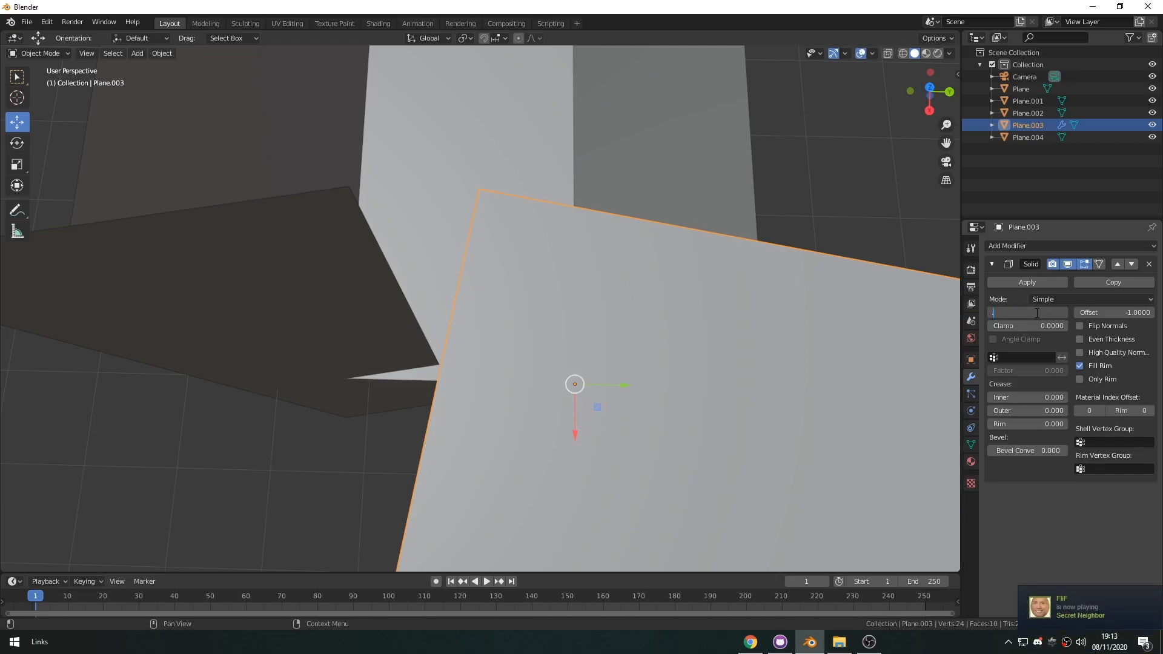
key(Return)
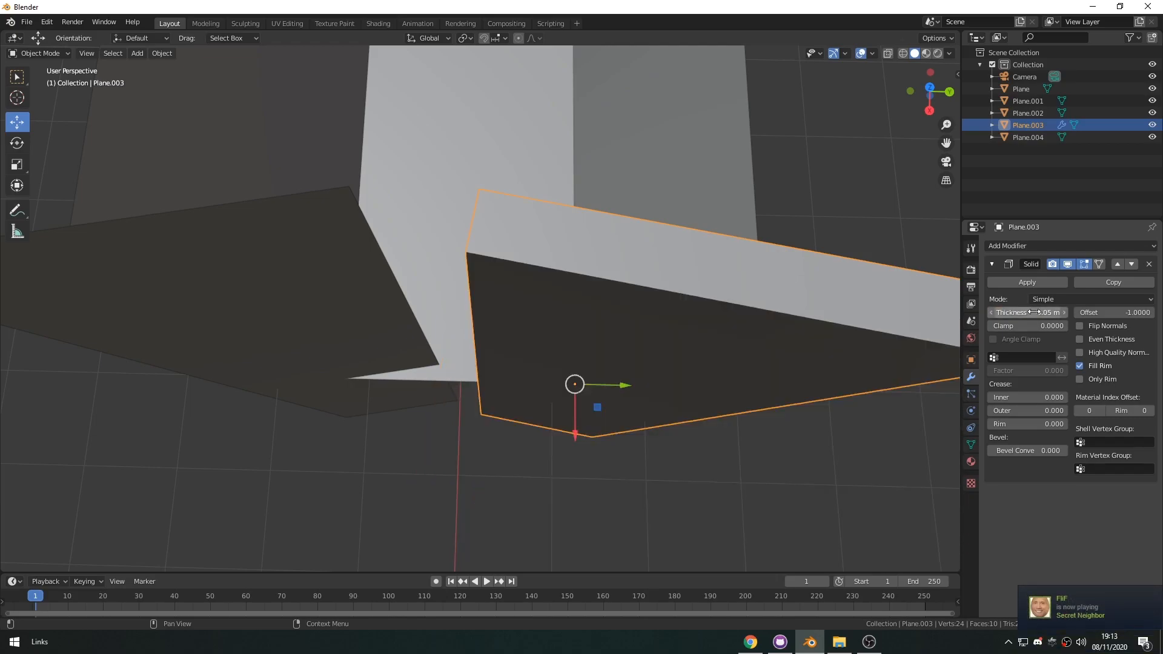
- Add a Solidify modifier with 0.05 m thickness to the other end panel, at Y location -1.25 m
click(344, 301)
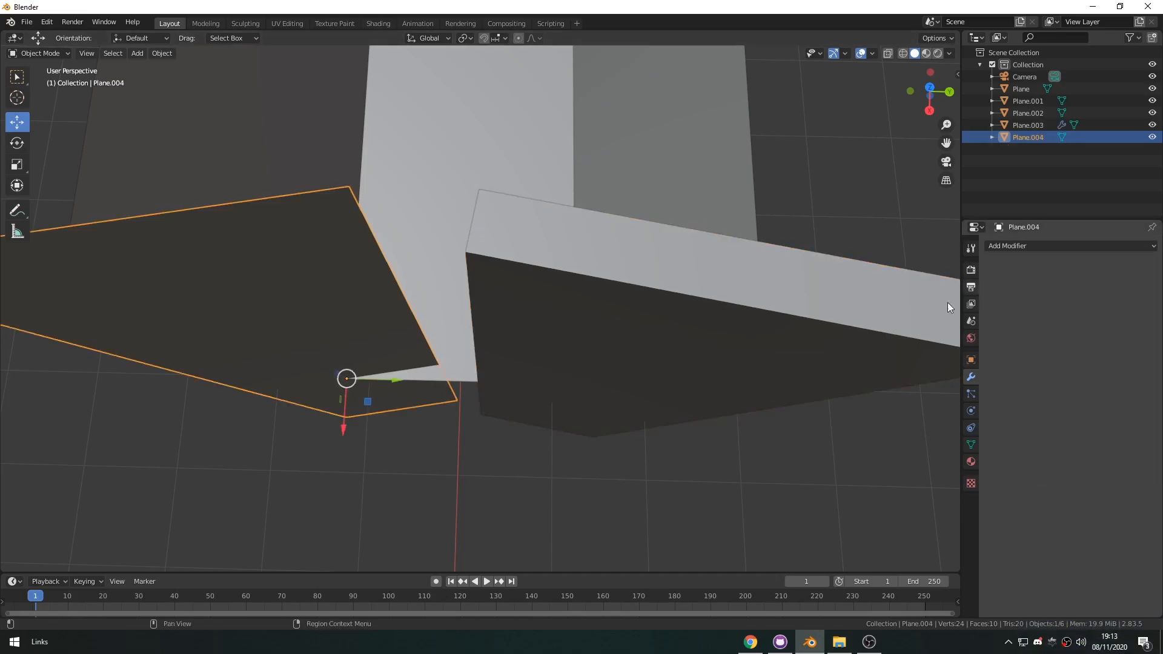
click(990, 248)
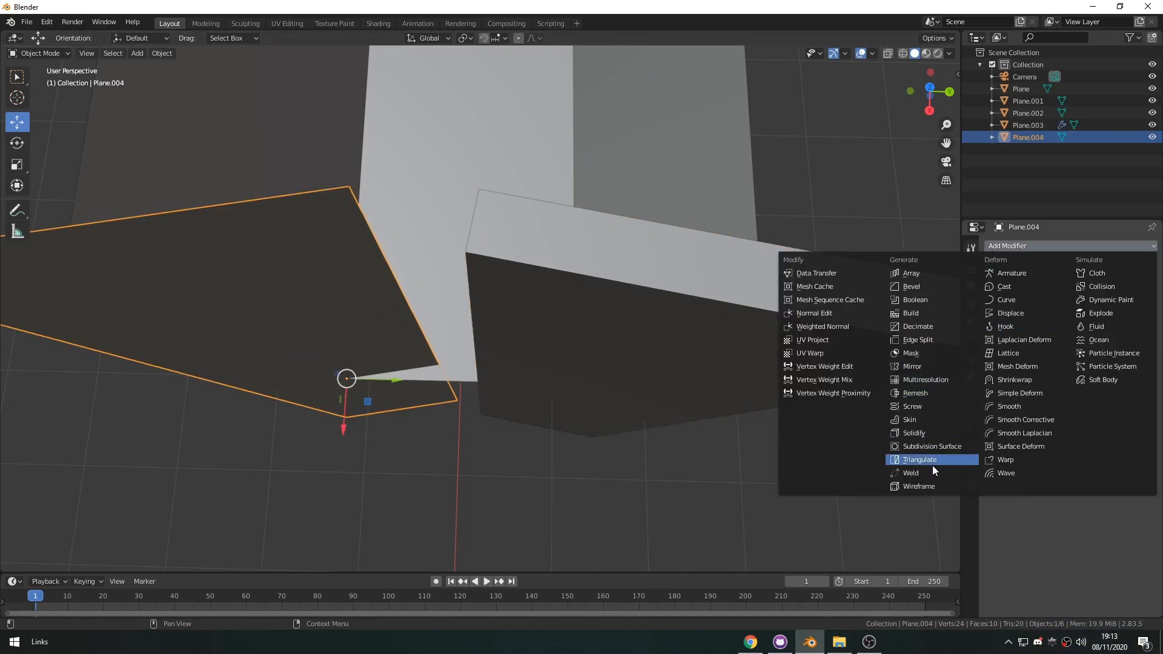
click(923, 433)
click(1020, 312)
key(BackSpace)
key(BackSpace)
key(BackSpace)
key(BackSpace)
key(BackSpace)
key(BackSpace)
text(.05)
key(Return)
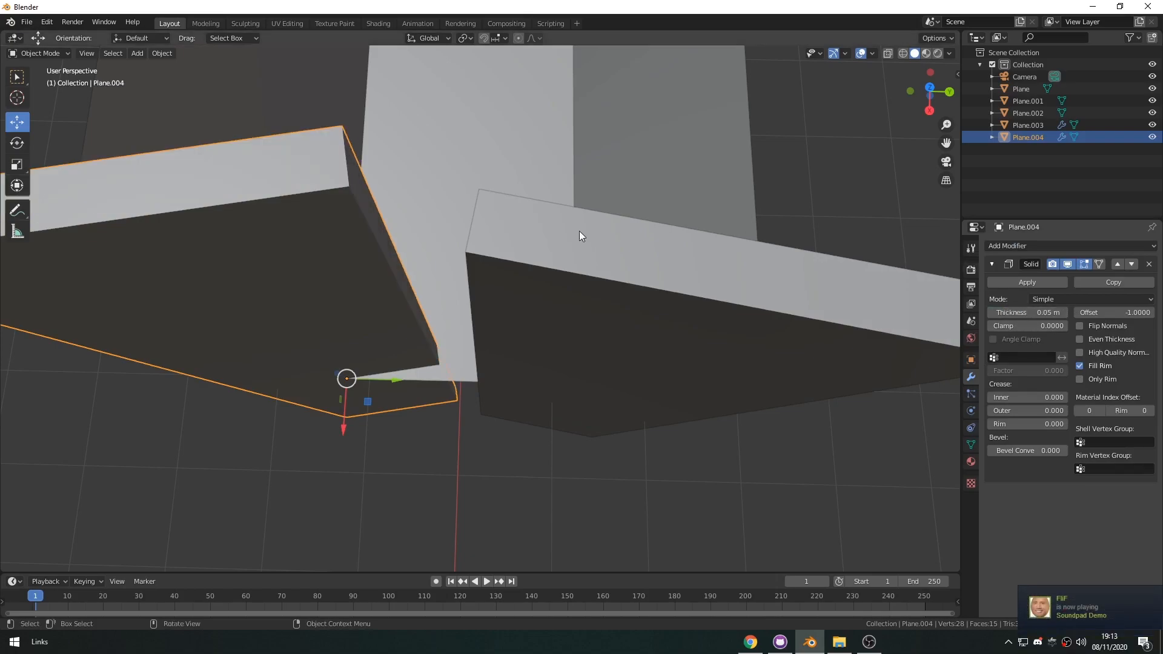
- Reverse the second panel's thickening direction by setting its Solidify thickness to -0.05 m
click(1015, 313)
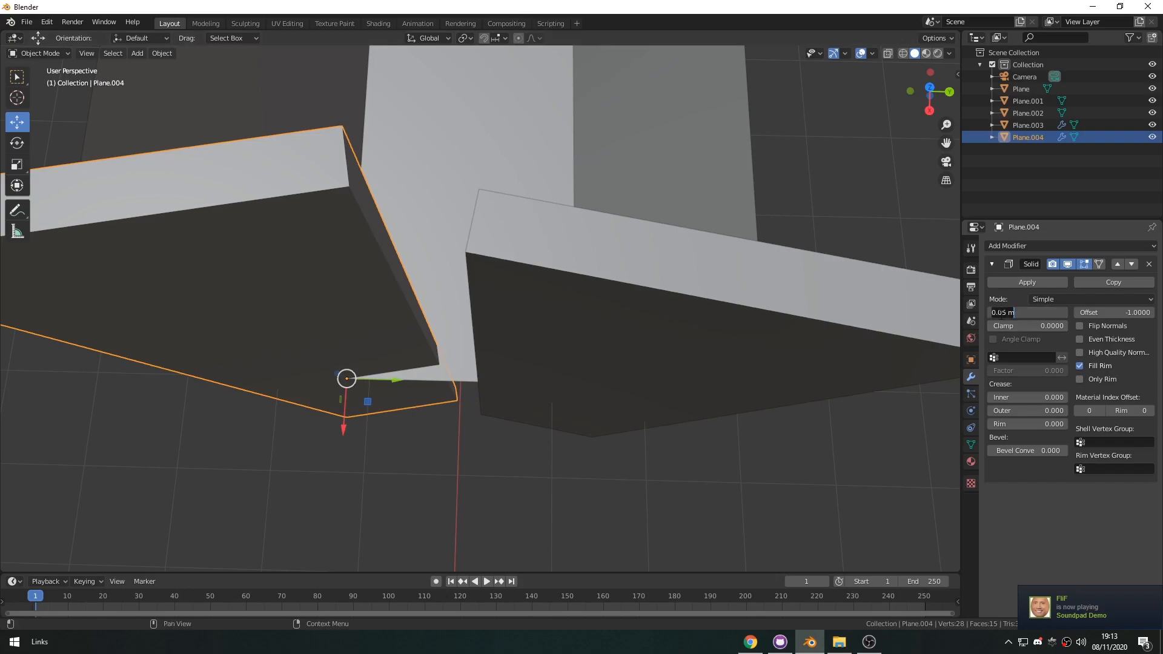
key(Home)
text(-)
key(Return)
- Align the camera to a view down the corridor facing the two end panels, and show the object transform properties
middle_drag(726, 339, 385, 288)
click(498, 283)
middle_drag(497, 282, 545, 328)
scroll(509, 362, up, 3)
mouse_move(507, 362)
middle_down()
mouse_move(511, 434)
mouse_move(539, 464)
mouse_move(461, 466)
mouse_move(441, 415)
mouse_move(467, 423)
mouse_move(525, 370)
middle_up()
scroll(510, 357, down, 2)
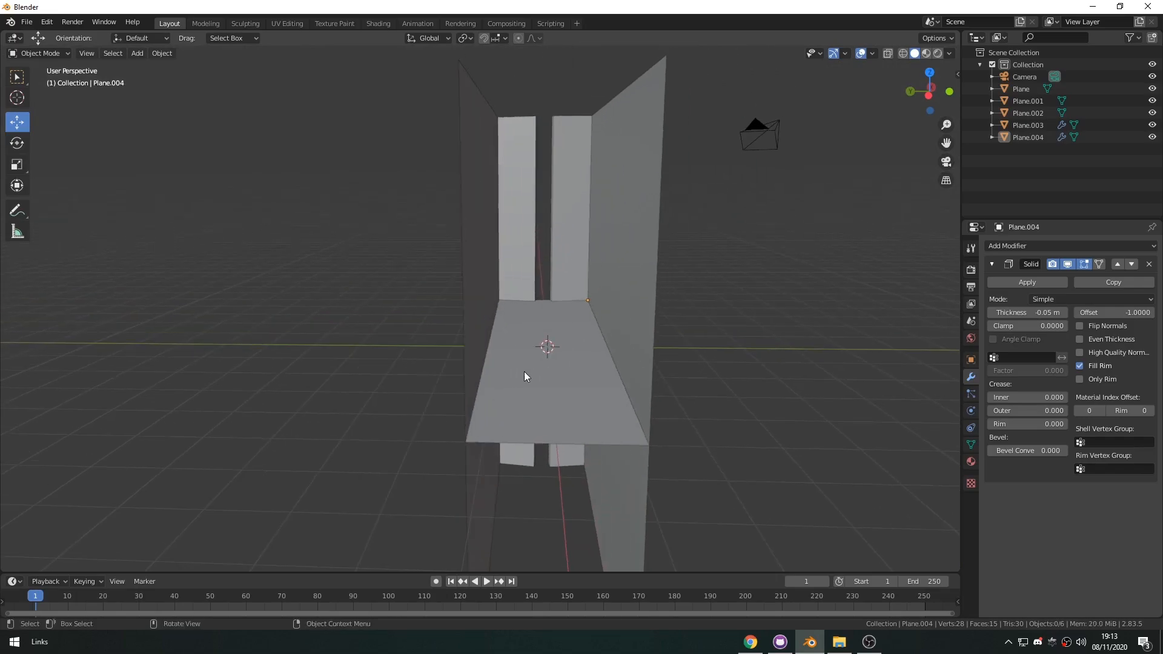
scroll(524, 369, up, 5)
middle_drag(596, 344, 529, 370)
key(KP_0)
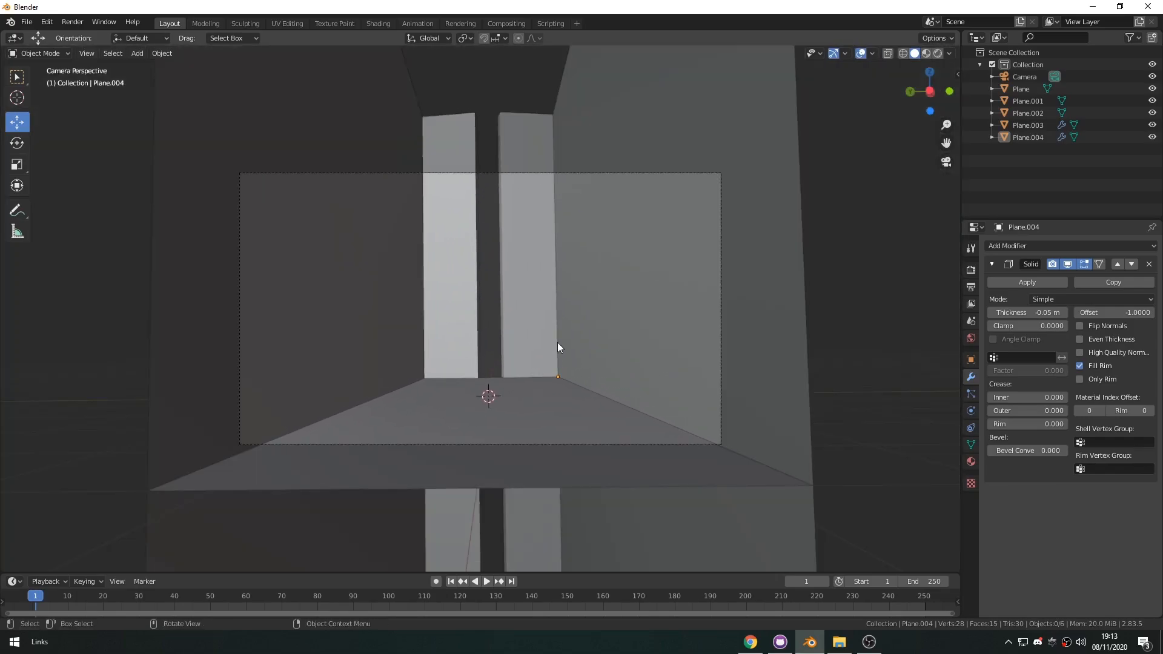
click(970, 360)
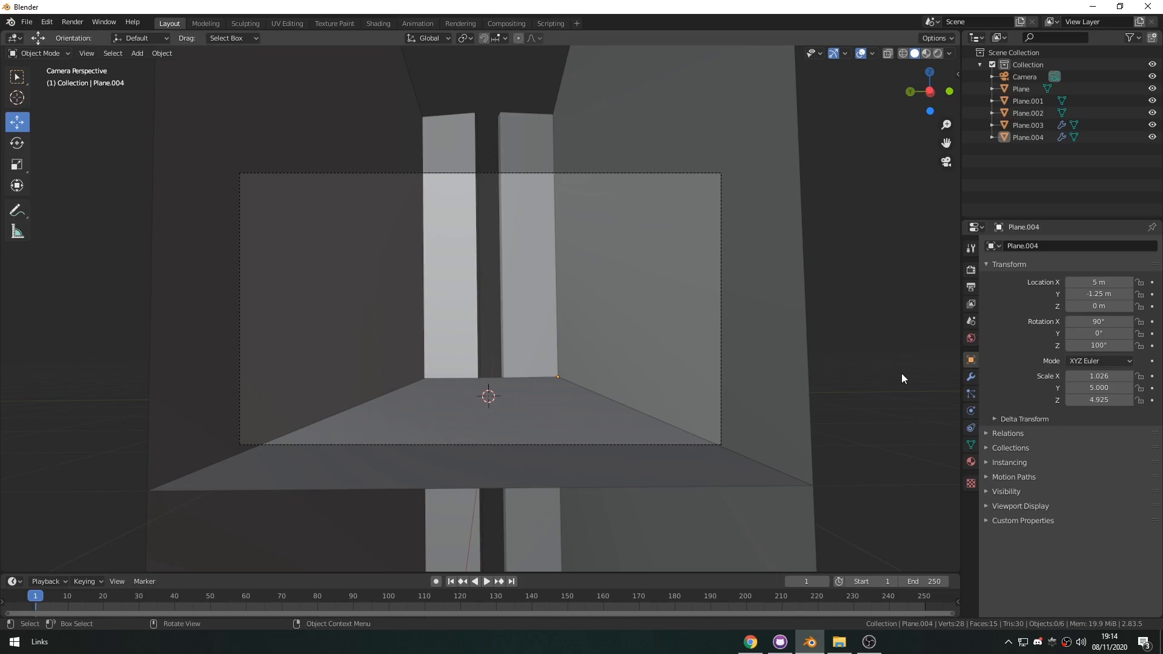
middle_drag(797, 376, 800, 420)
scroll(800, 420, down, 5)
key(ctrl+alt+KP_0)
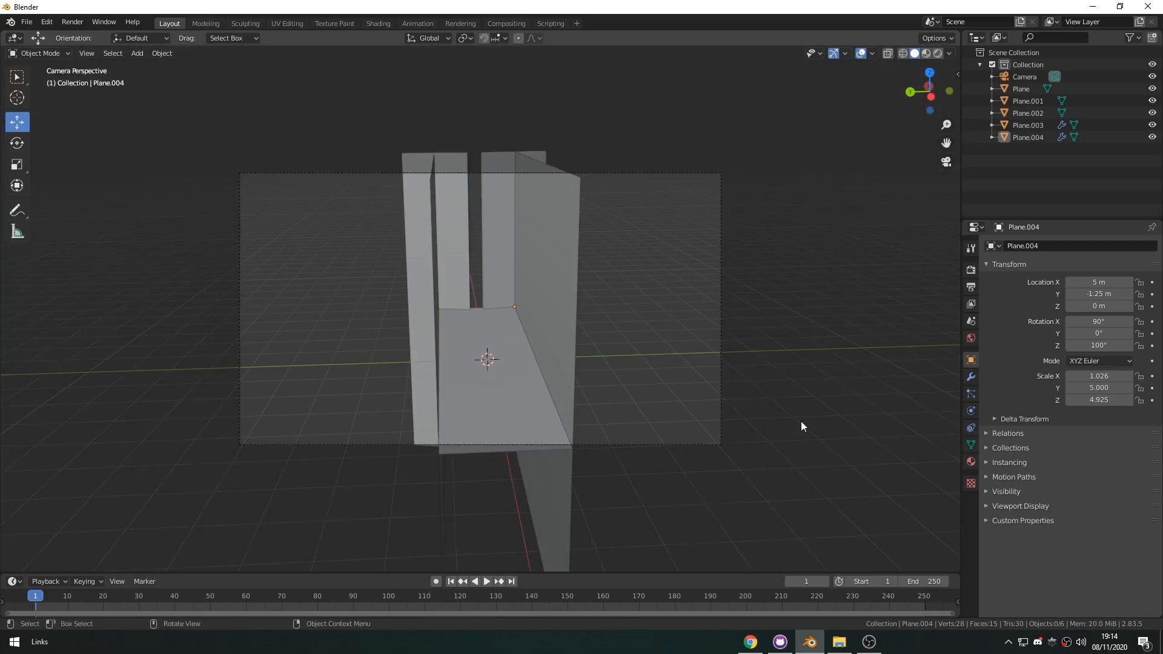
key(ctrl+z)
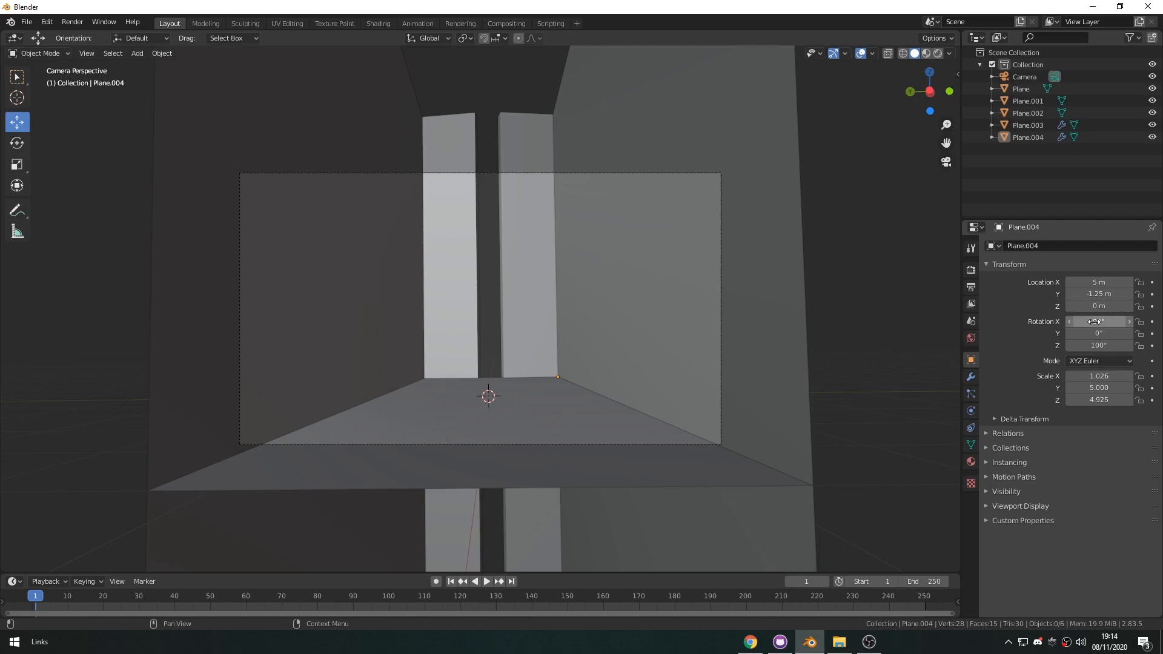
drag(1094, 376, 1106, 376)
key(ctrl+z)
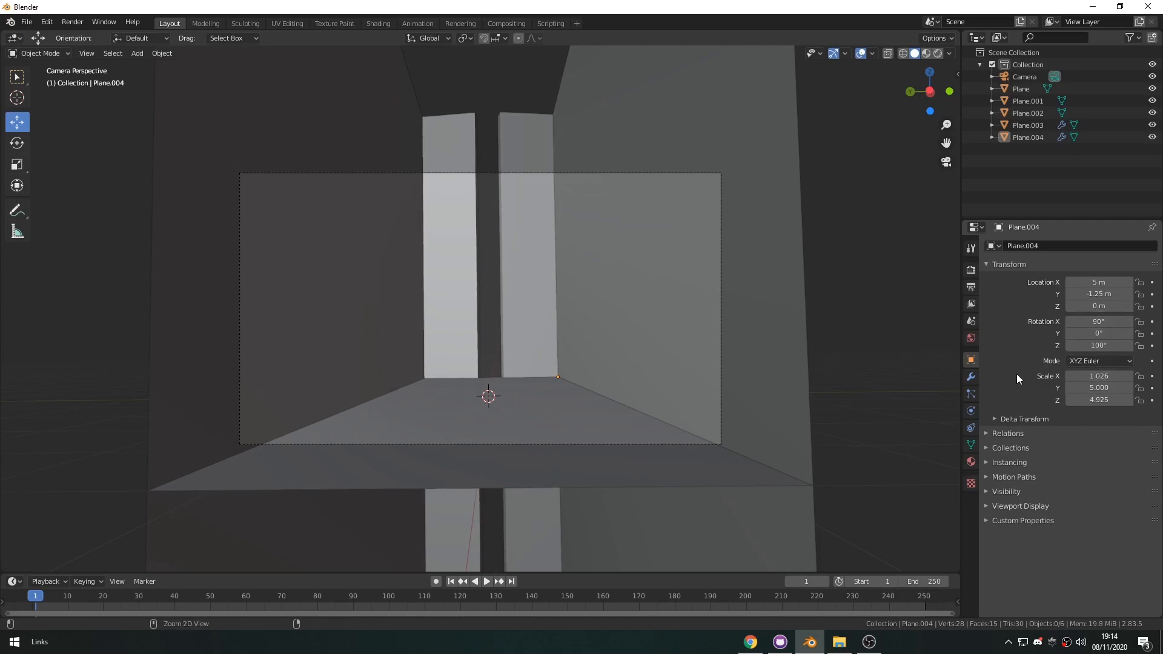
- Select the camera and level it with an X rotation of 90° and a Y rotation of 0°
click(1023, 77)
drag(1098, 321, 1101, 321)
click(1100, 322)
text(90)
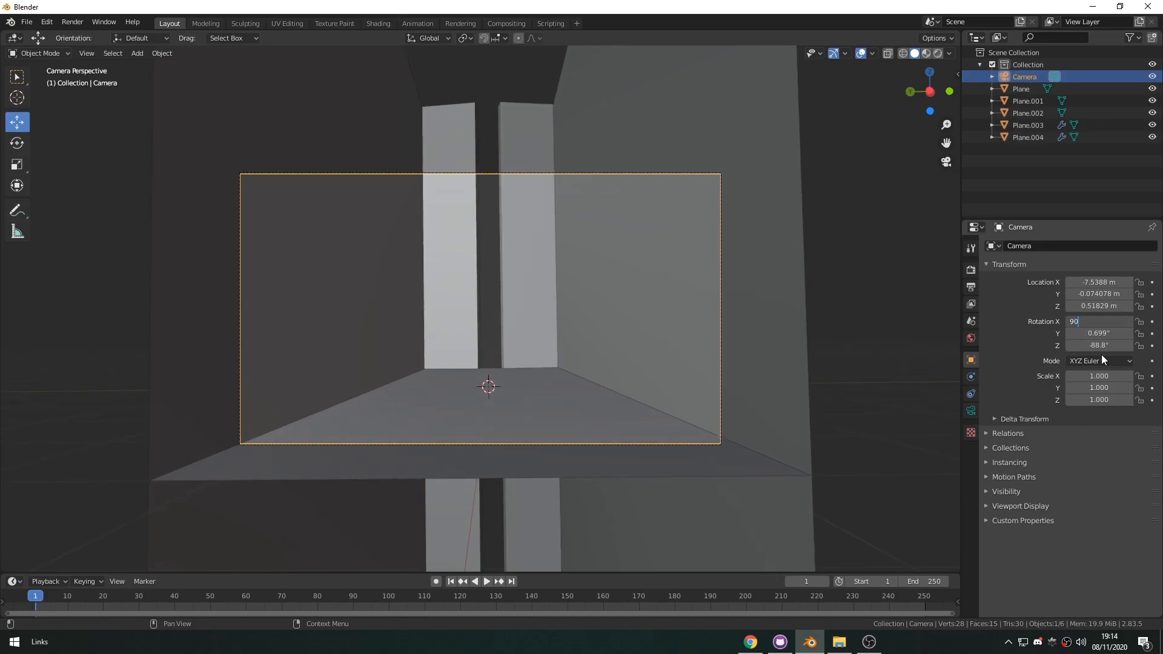
key(Return)
click(1108, 334)
text(0)
key(Return)
- Set the camera's Z rotation to -90° so that it looks straight down the corridor
click(1107, 345)
text(90)
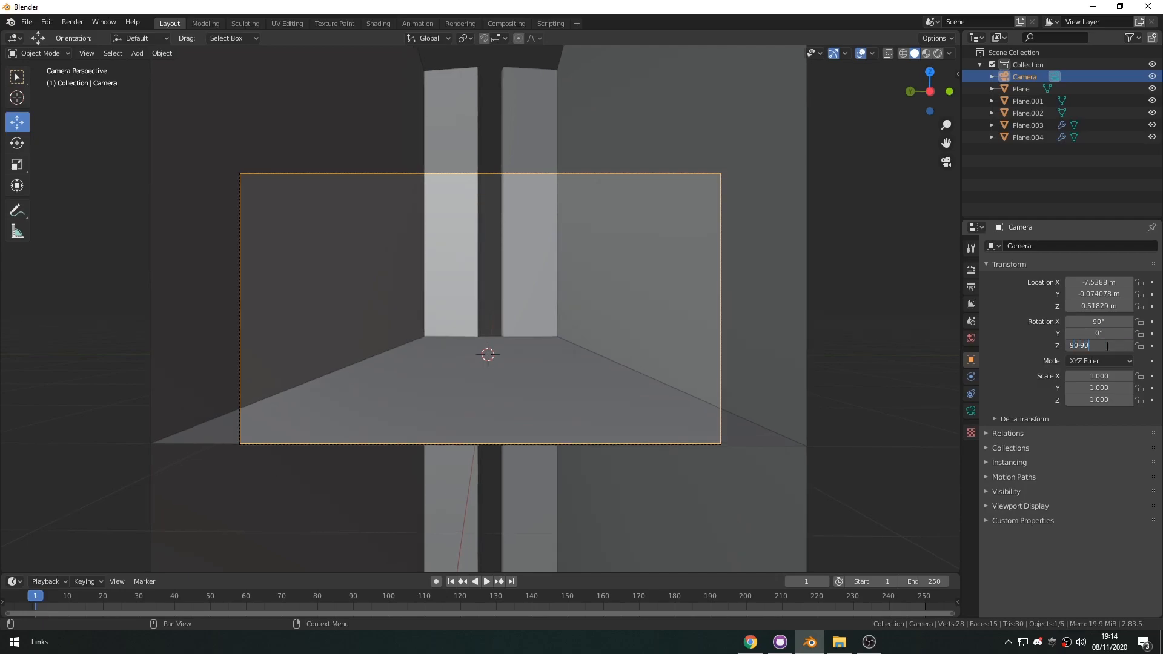
key(Return)
click(1100, 344)
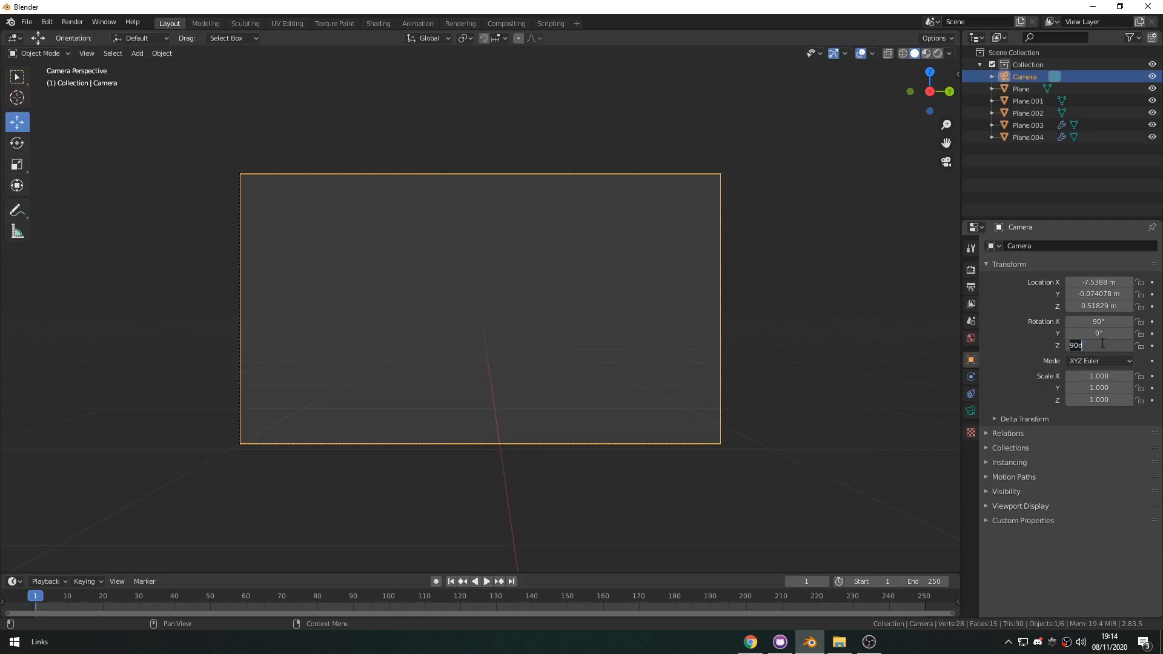
key(Return)
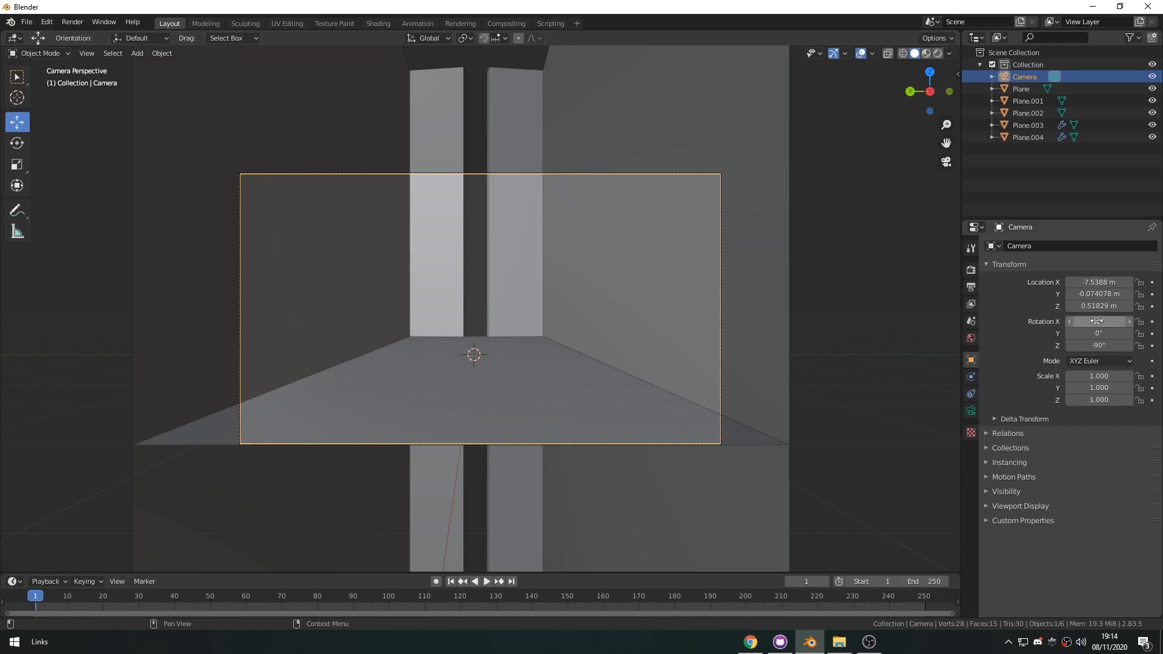
- Tilt the camera to an X rotation of 95.5° and place it at X about -8.26 m, Y 0 m and Z about 0.35 m
drag(1098, 321, 1117, 321)
click(1097, 294)
text(0)
key(Return)
drag(1111, 282, 1088, 305)
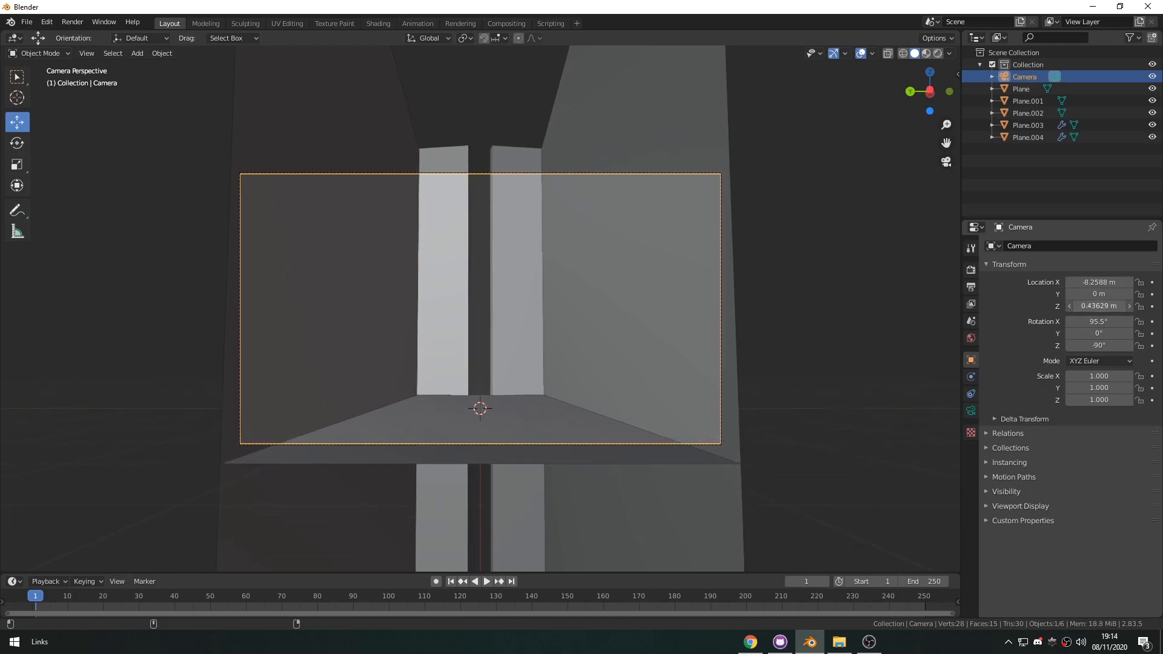
drag(1099, 306, 1101, 305)
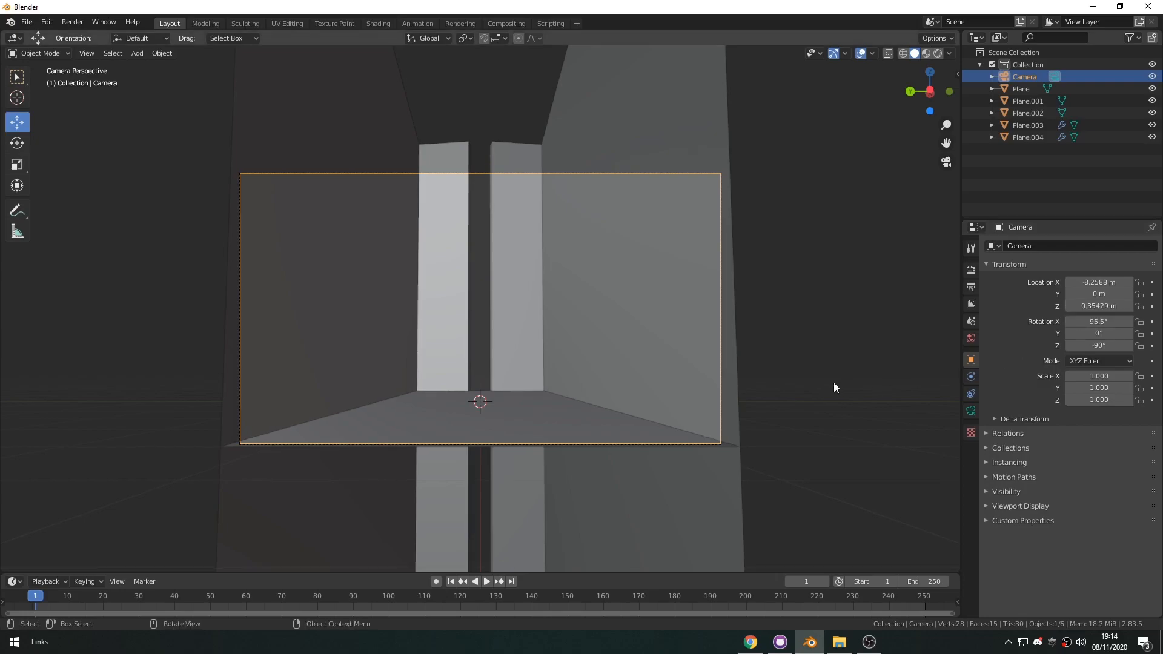
- Try to bring MaleLow.obj into the scene directly from the Assets folder in File Explorer
click(834, 383)
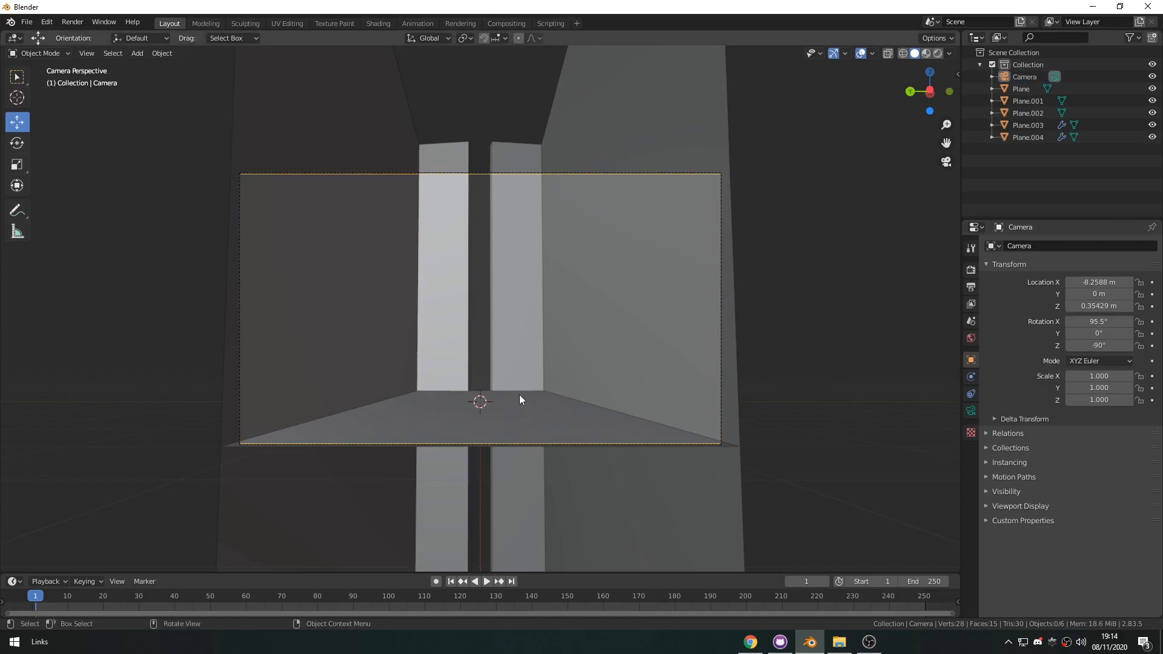
middle_drag(493, 401, 461, 387)
click(840, 642)
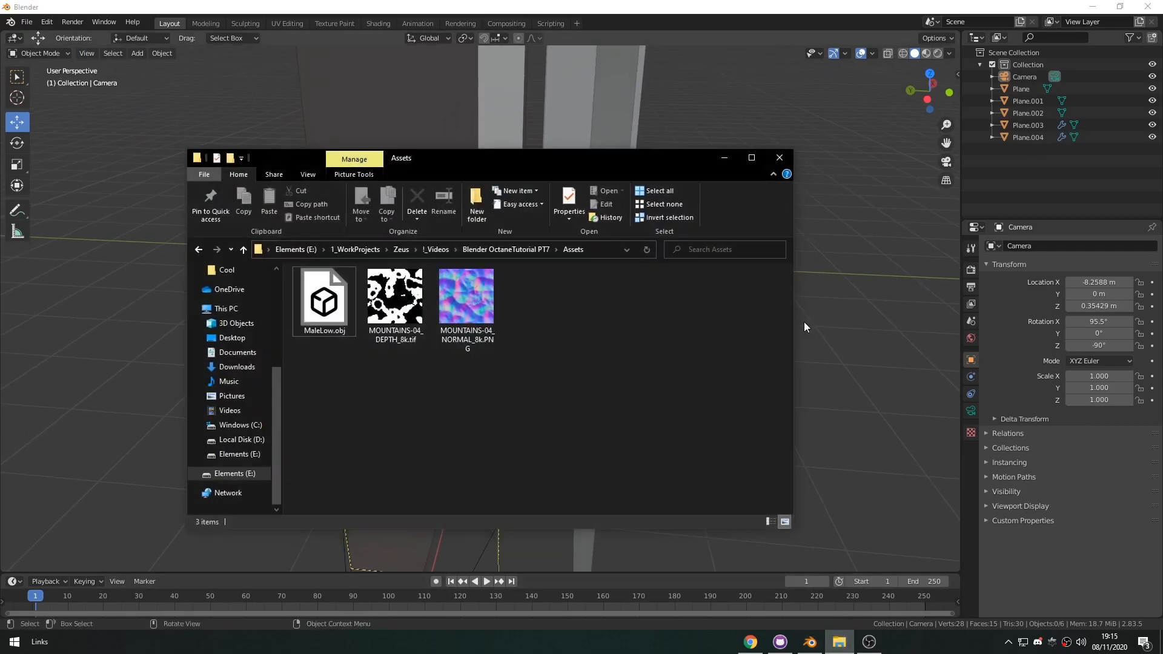
drag(648, 167, 1029, 123)
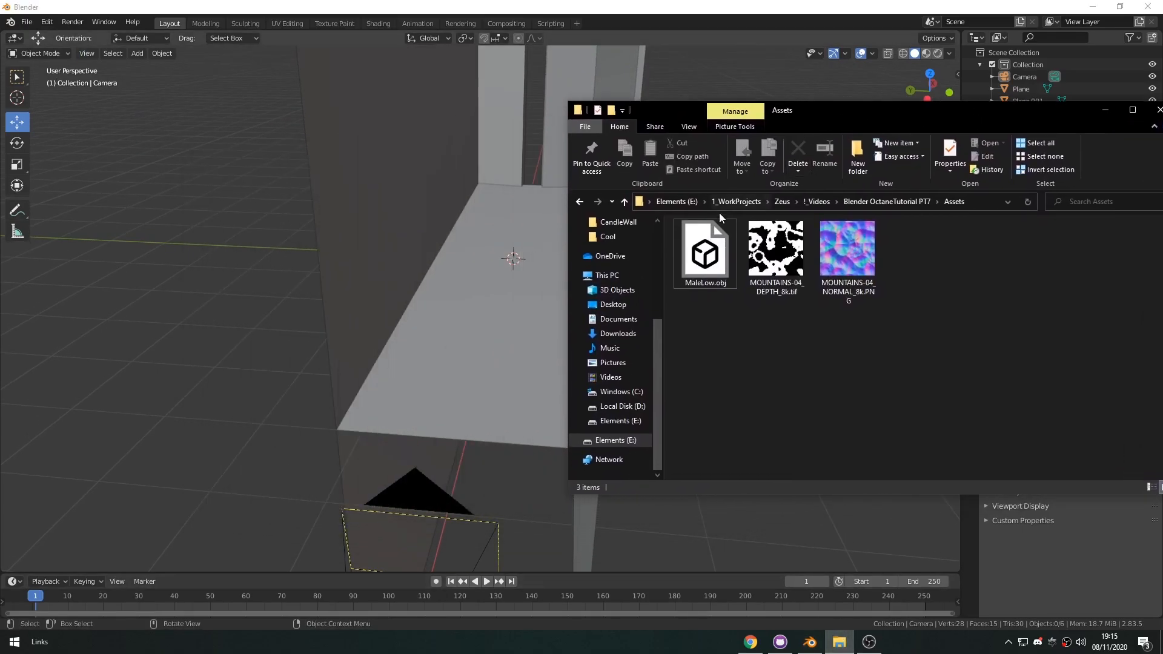
drag(705, 255, 486, 345)
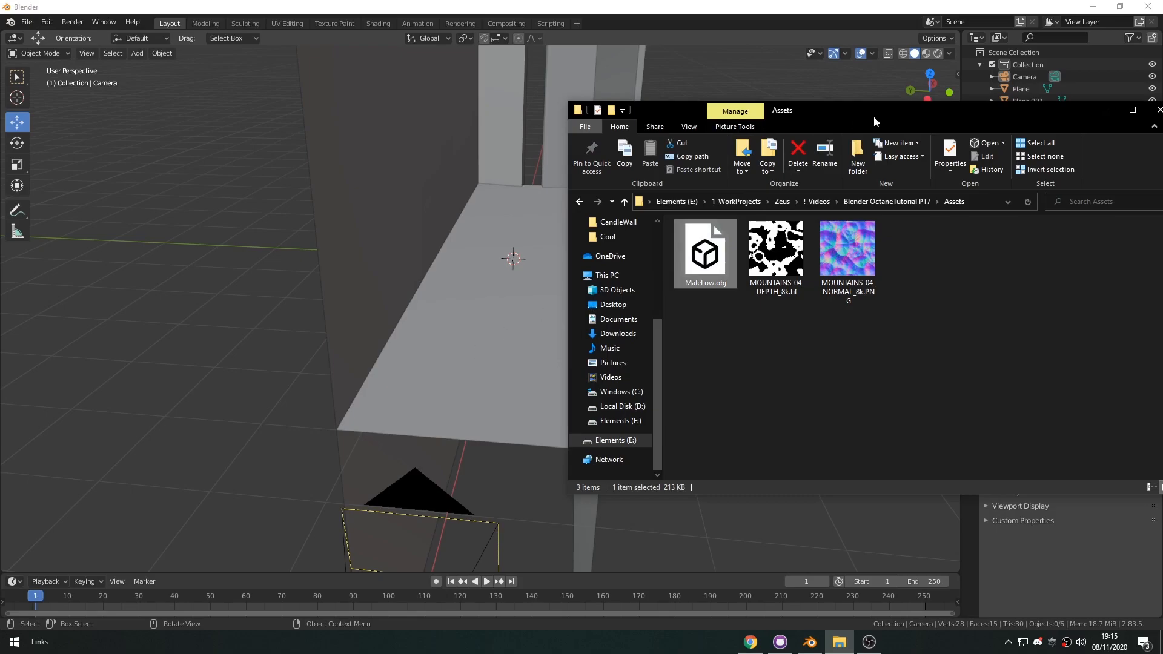
drag(873, 115, 768, 143)
click(999, 139)
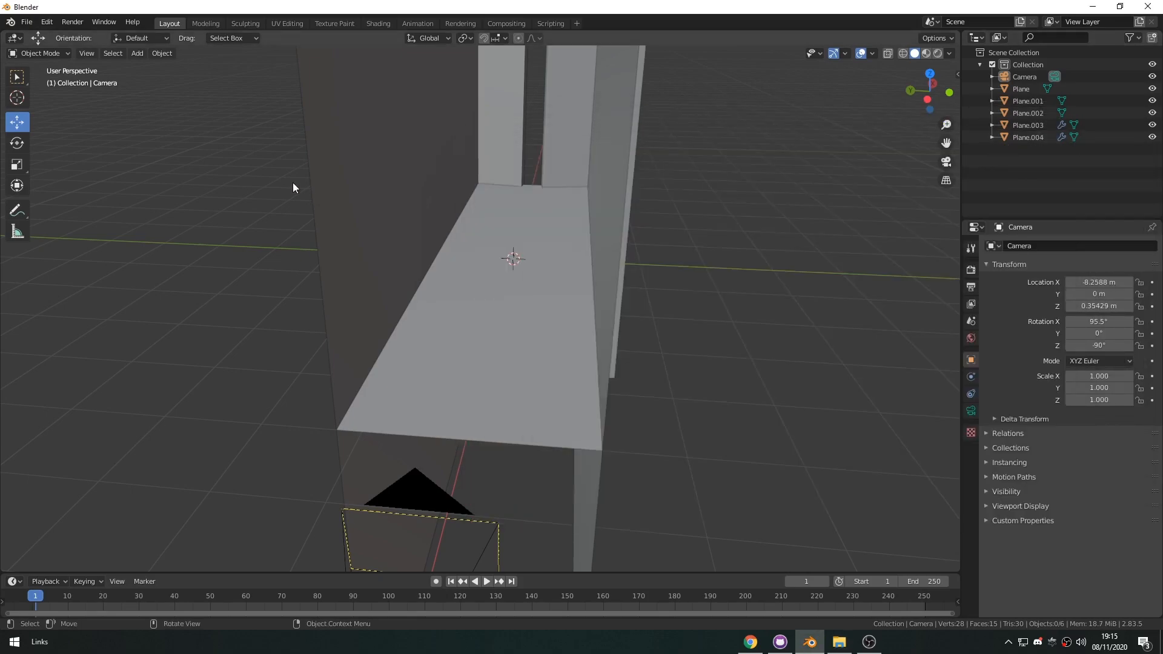
- Import the Wavefront model MaleLow.obj from the Assets folder of Blender OctaneTutorial PT7
click(26, 21)
mouse_move(60, 189)
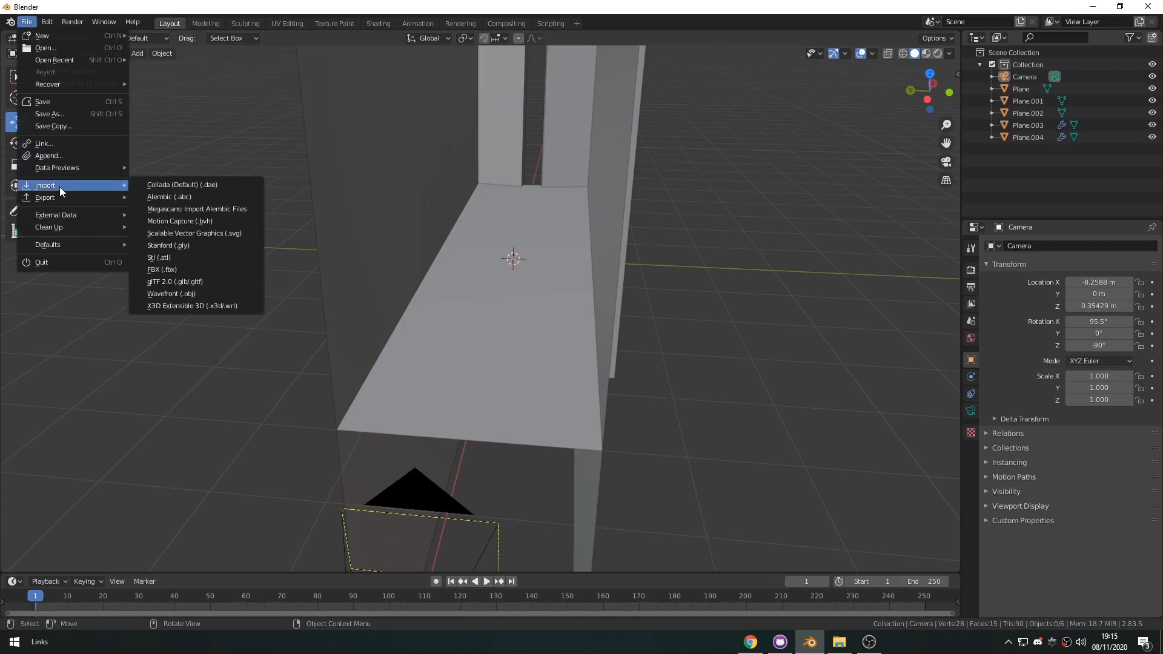
click(185, 294)
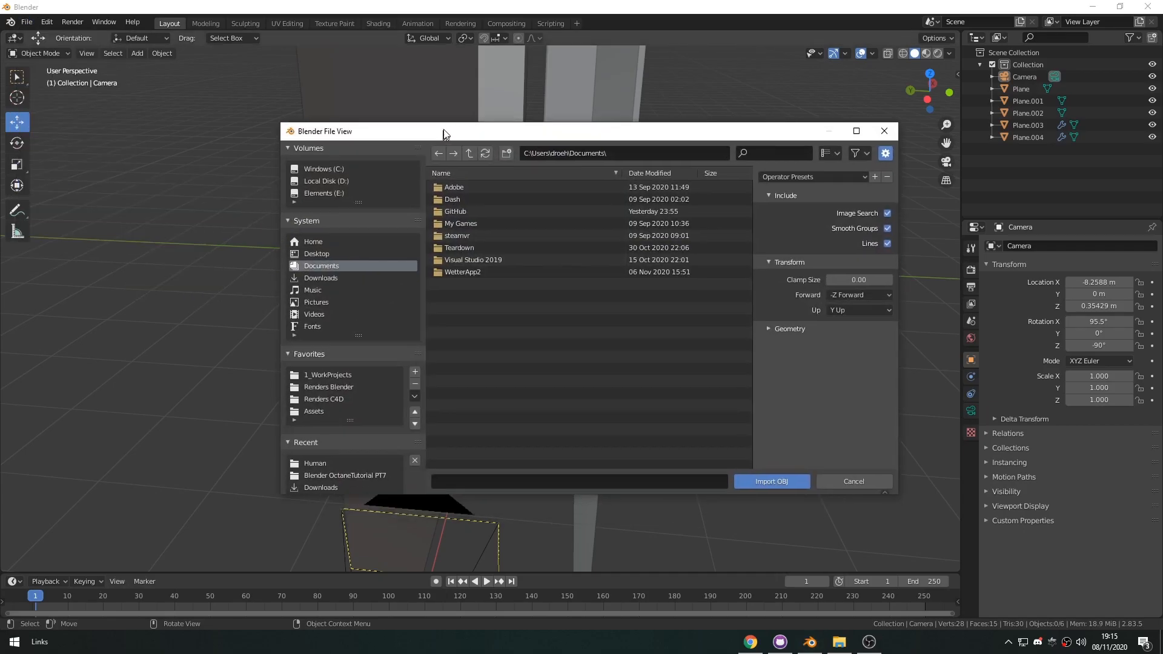
scroll(346, 396, down, 3)
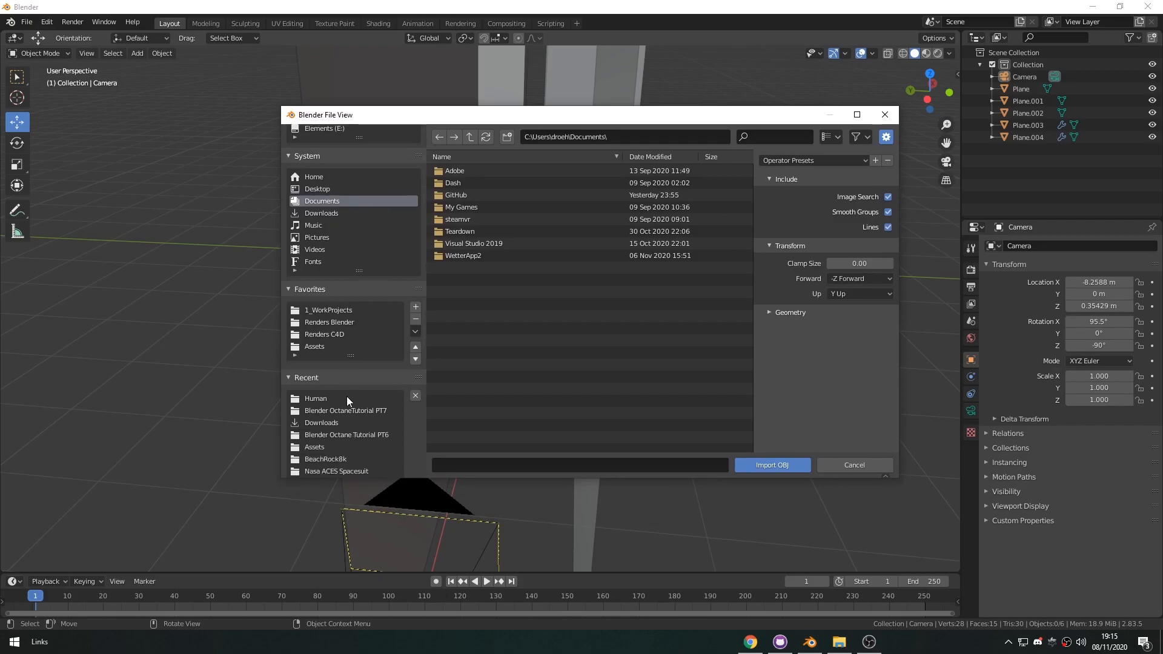
click(328, 286)
click(459, 426)
double_click(460, 424)
double_click(470, 172)
double_click(505, 242)
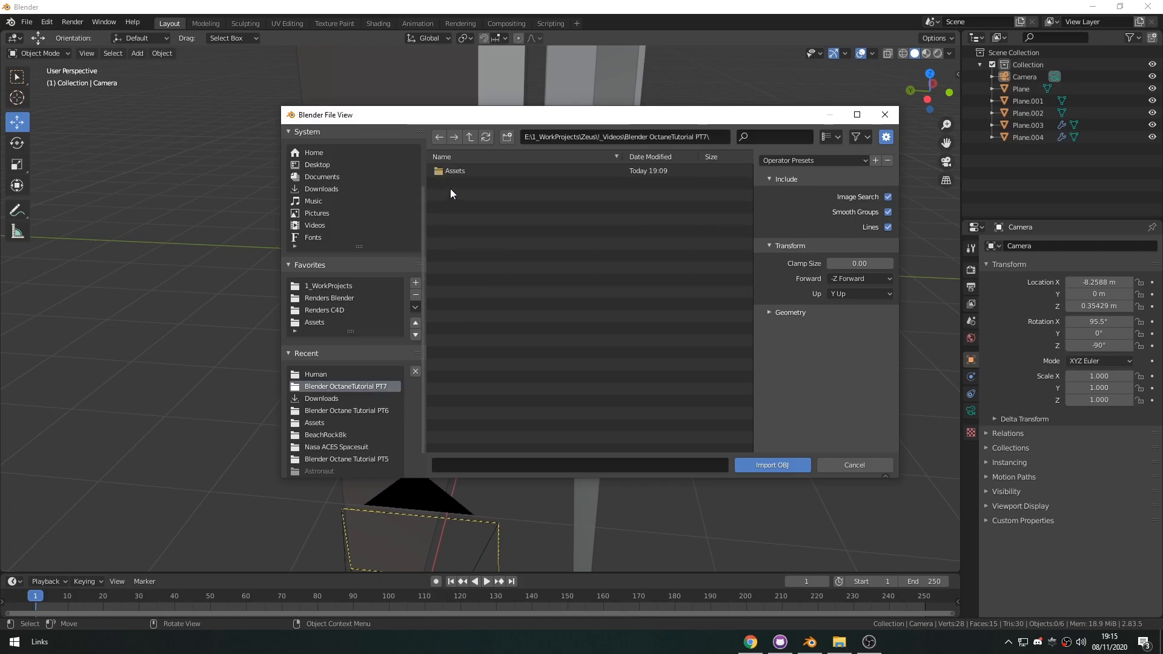
double_click(453, 172)
click(460, 171)
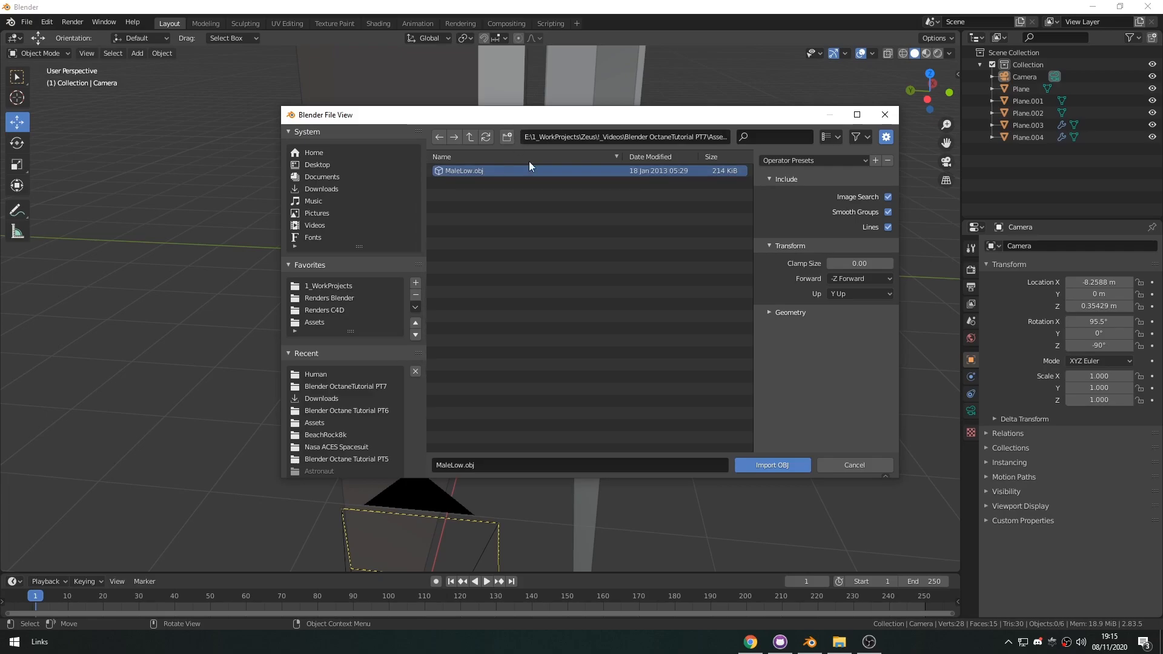
click(787, 465)
- Scale the imported male figure down uniformly to about 0.015 so that it fits inside the corridor
scroll(640, 284, down, 5)
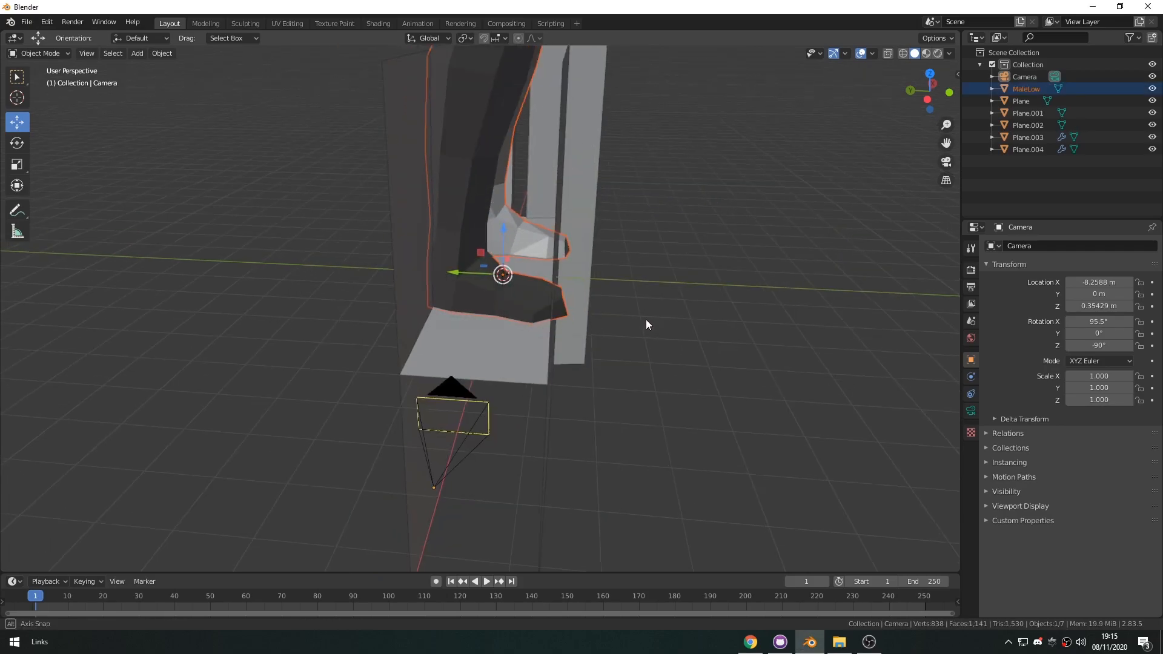
middle_drag(638, 372, 498, 369)
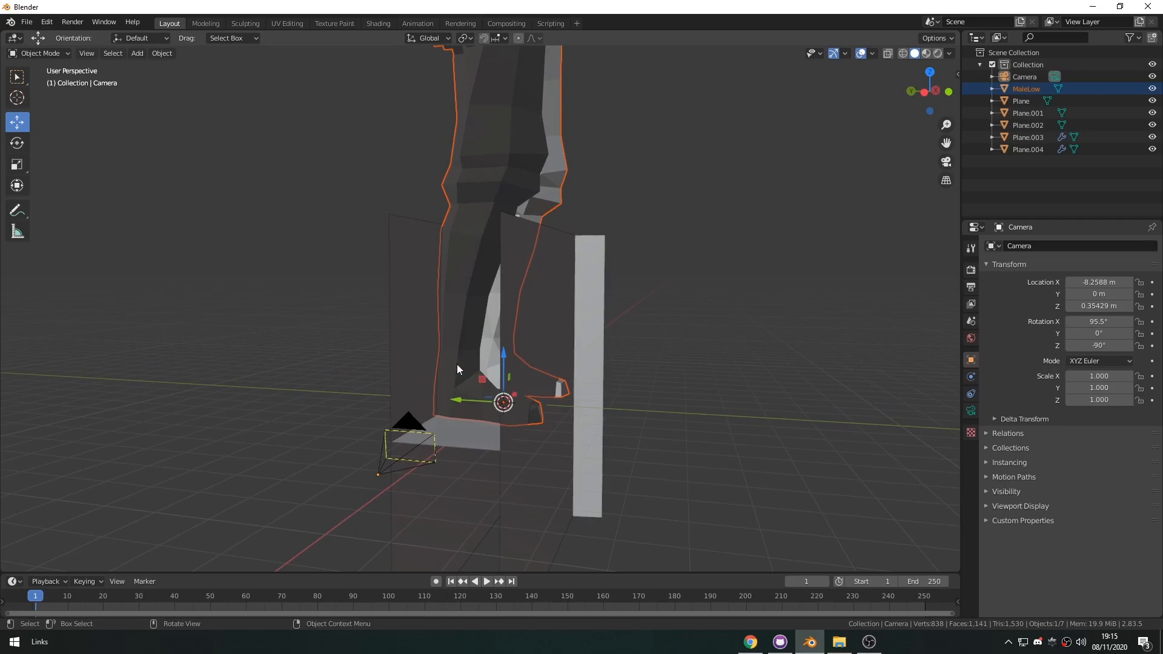
click(391, 351)
middle_drag(565, 391, 533, 339)
click(499, 201)
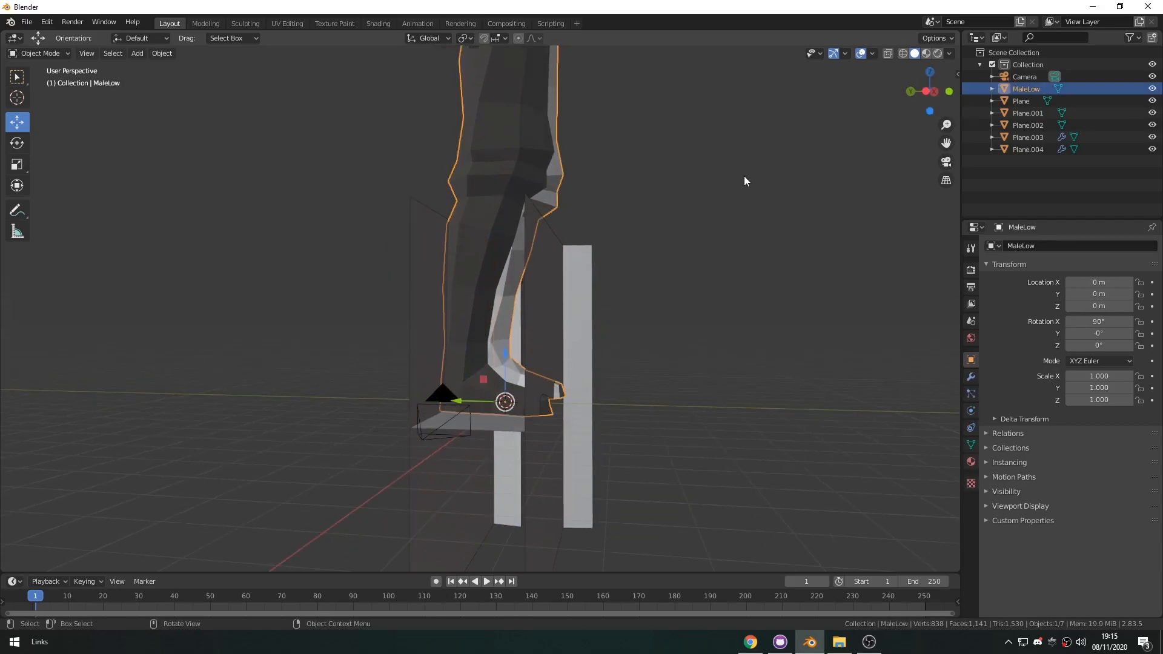
key(s)
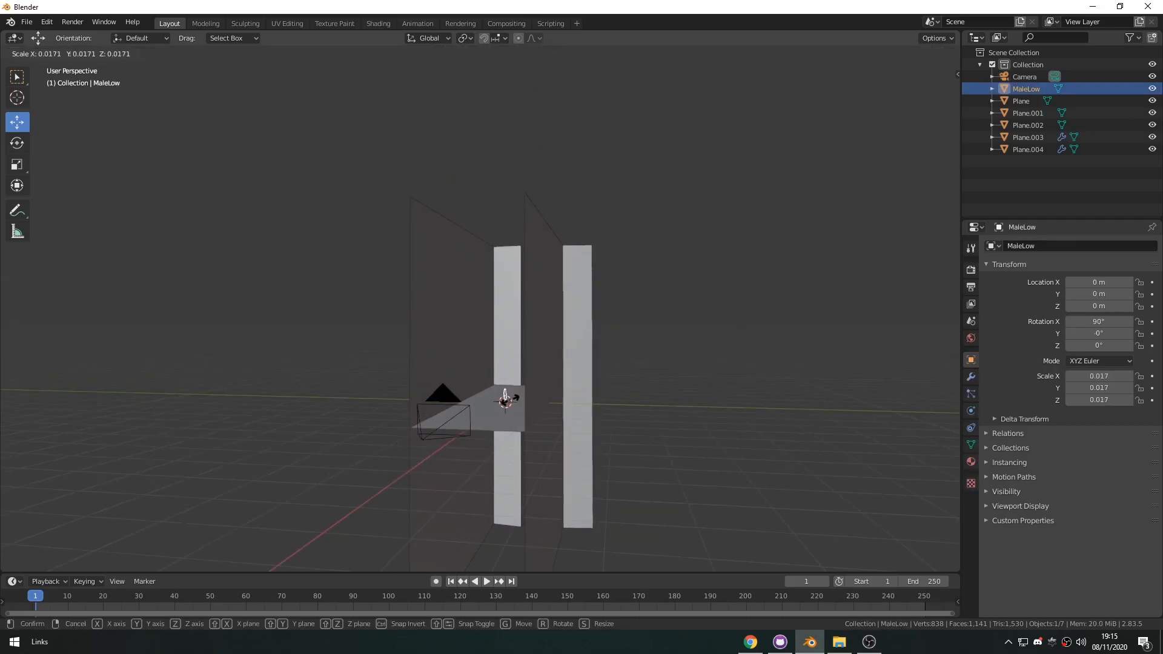
click(509, 395)
middle_drag(562, 463, 579, 456)
scroll(580, 464, up, 3)
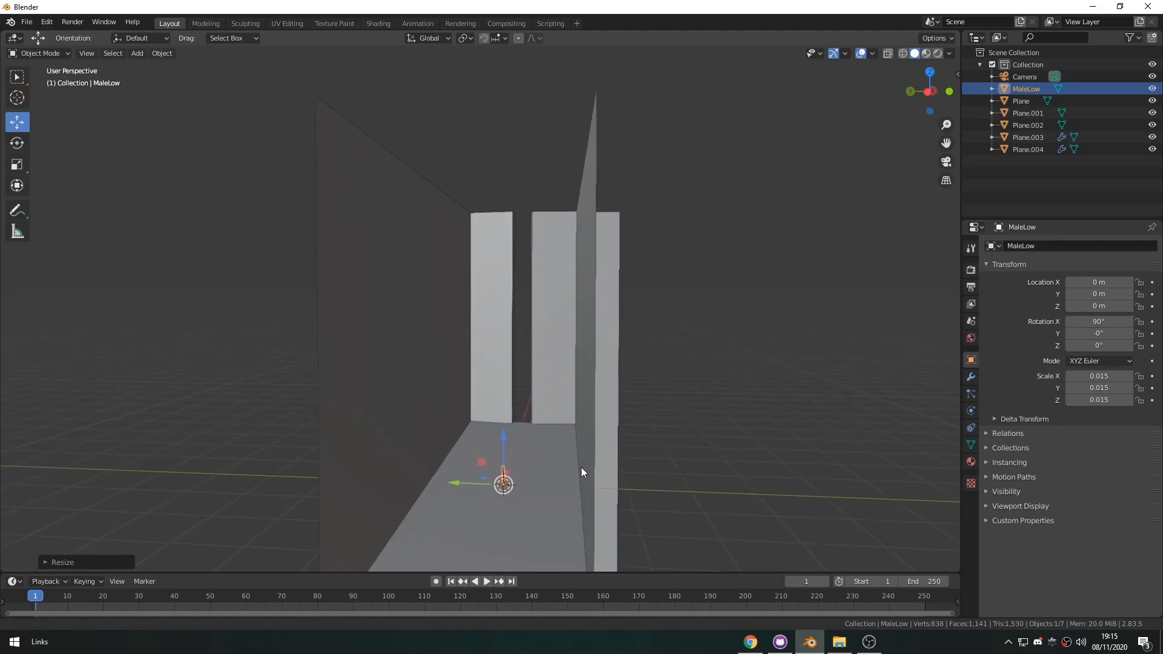
- Rotate the male figure to a Z rotation of 90° so that it faces along the corridor
key(KP_Decimal)
middle_drag(565, 409, 528, 416)
scroll(530, 419, down, 5)
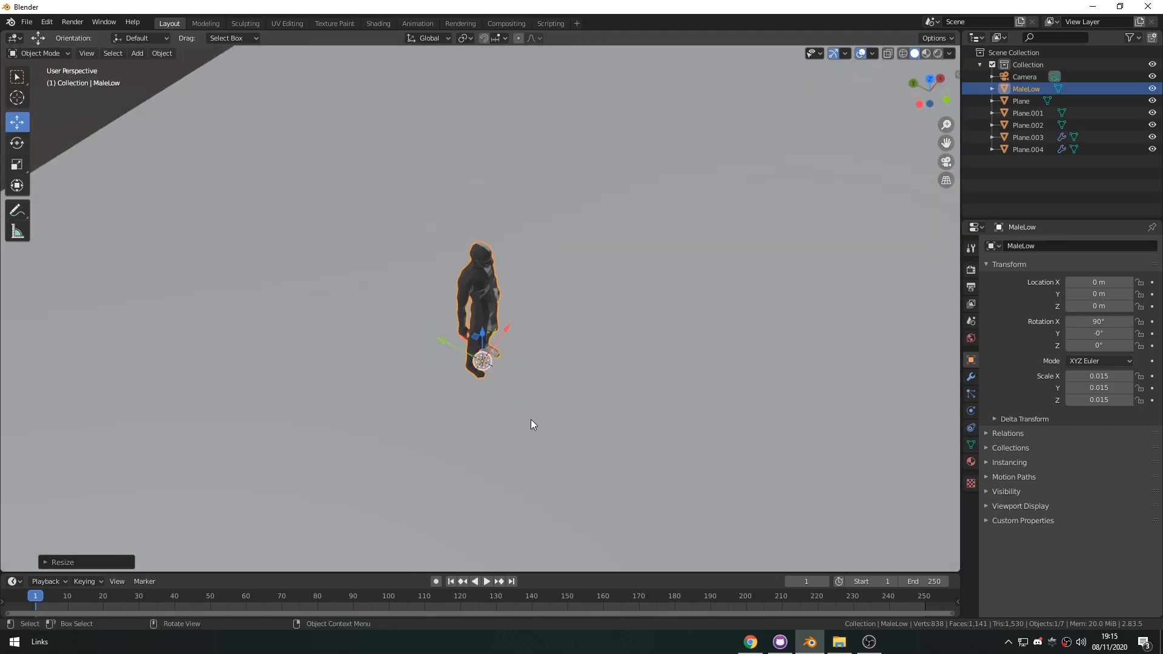
middle_drag(530, 419, 507, 379)
key(KP_Decimal)
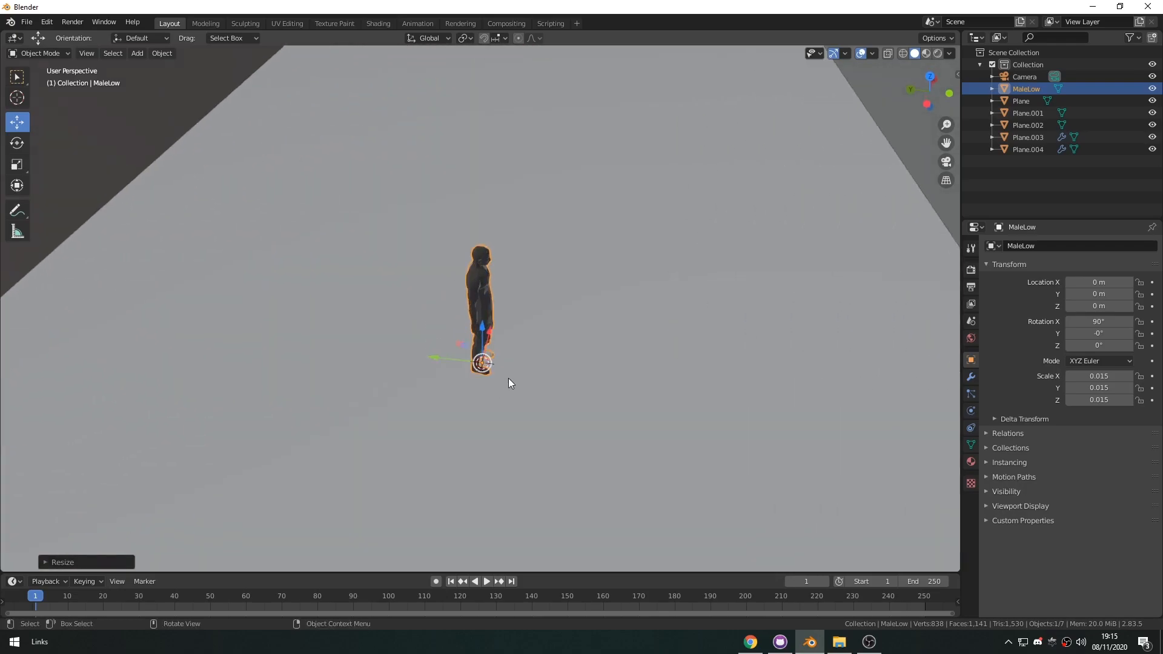
key(shift+space)
key(r)
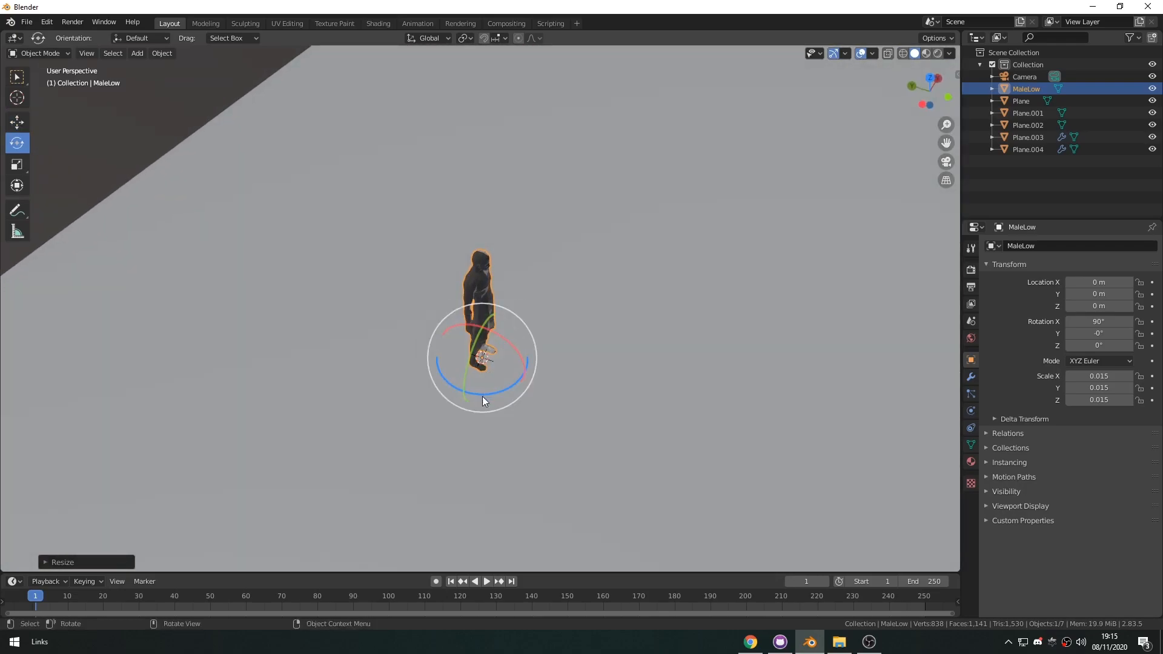
drag(483, 394, 542, 357)
- Move the male figure along the X axis towards the camera, to about X -4 m
middle_drag(602, 399, 519, 424)
key(shift+space)
key(g)
drag(496, 309, 457, 363)
middle_drag(473, 397, 539, 323)
scroll(539, 323, down, 3)
drag(505, 304, 487, 449)
middle_drag(487, 449, 500, 270)
drag(500, 265, 459, 348)
- Look through the camera and shrink the male figure further to a uniform scale of about 0.006
key(KP_0)
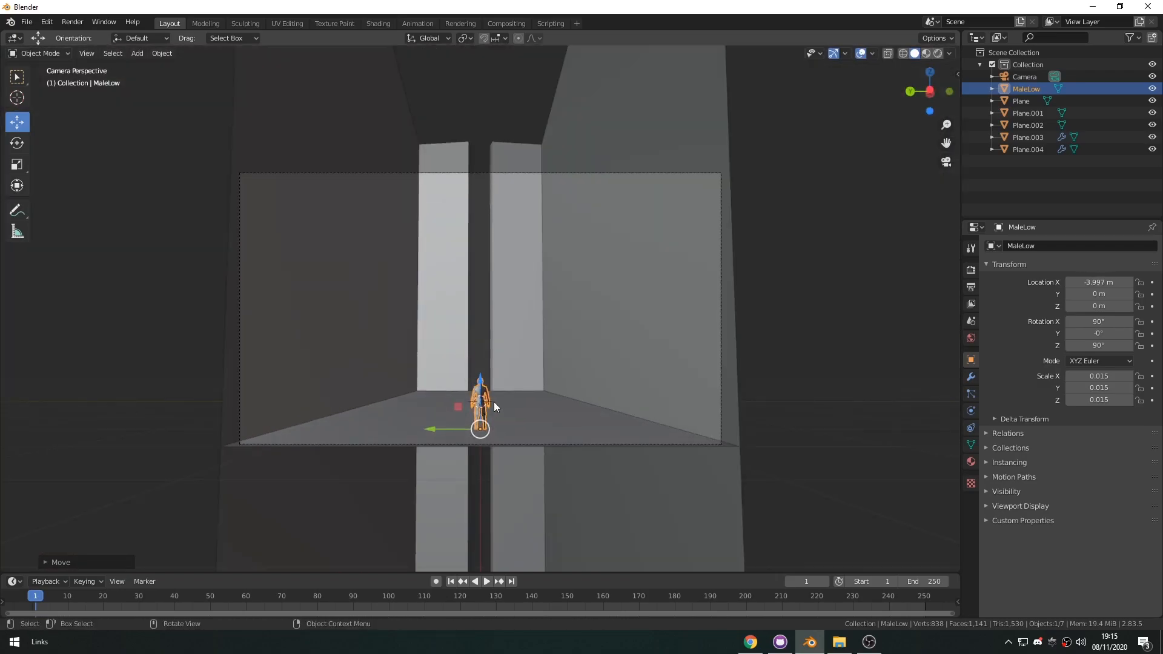
key(s)
click(539, 398)
- Check the figure's size in the camera view with overlays and gizmos hidden, and show them again
click(489, 337)
click(860, 53)
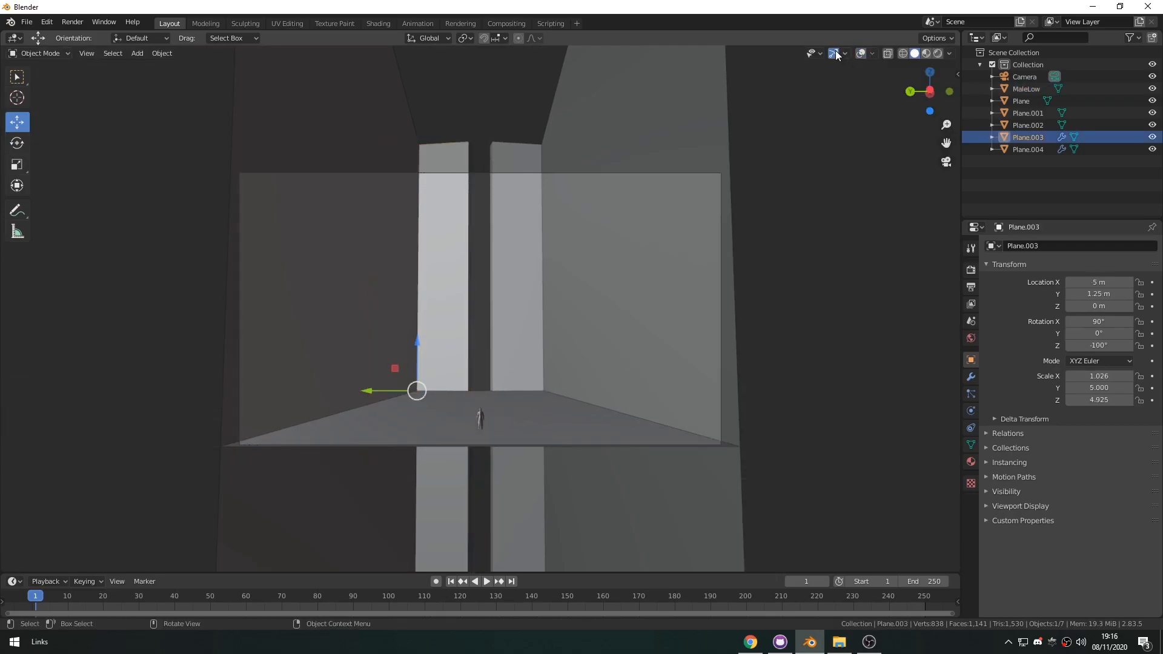
click(835, 54)
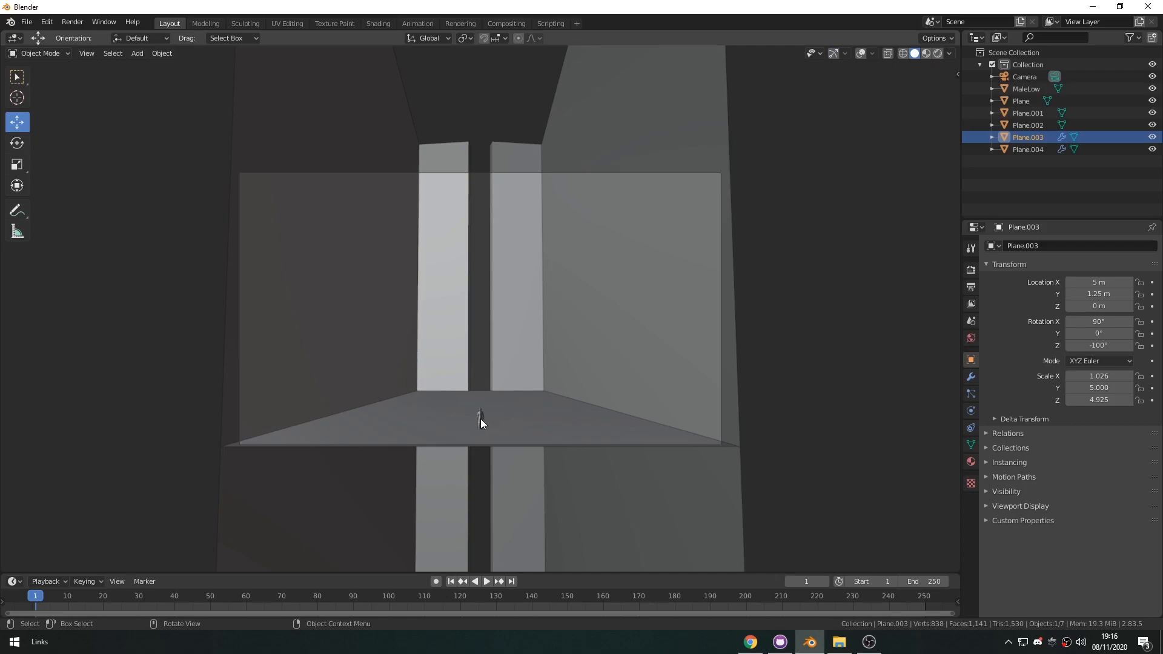
click(480, 419)
click(862, 54)
click(835, 54)
click(790, 295)
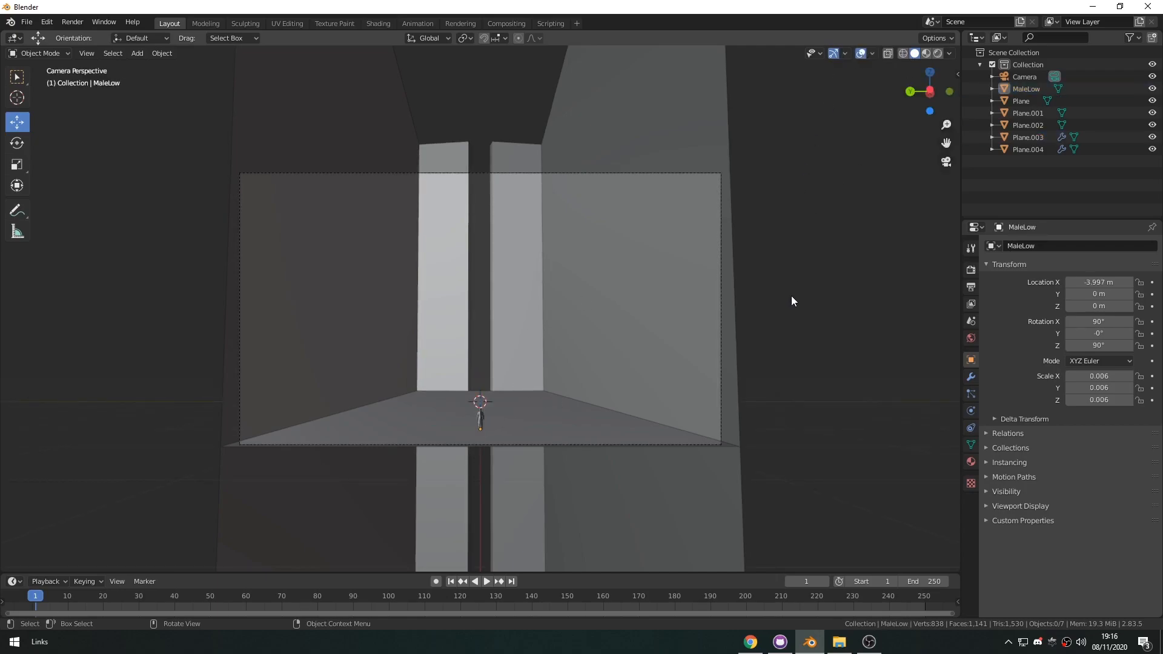
- Duplicate the corridor's floor plane in place
middle_drag(528, 338, 438, 308)
key(shift+a)
mouse_move(438, 307)
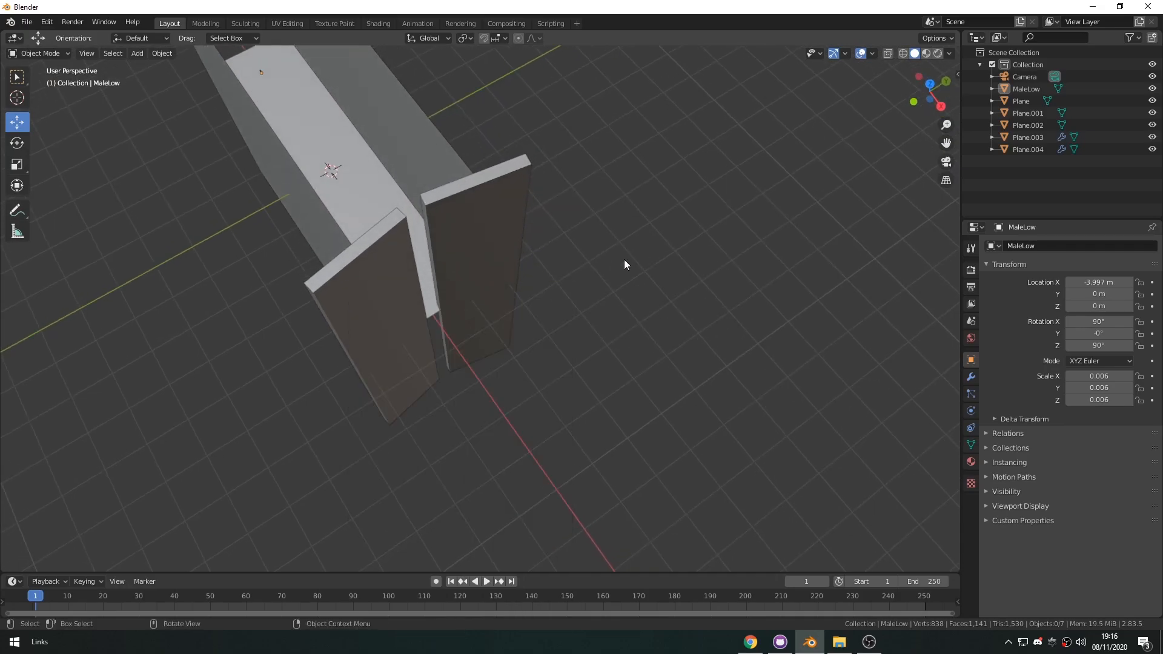
click(359, 181)
middle_drag(477, 249, 394, 190)
key(shift+d)
right_click(447, 223)
- Rotate the duplicated plane to a Y rotation of 90° so that it stands upright across the corridor
key(r)
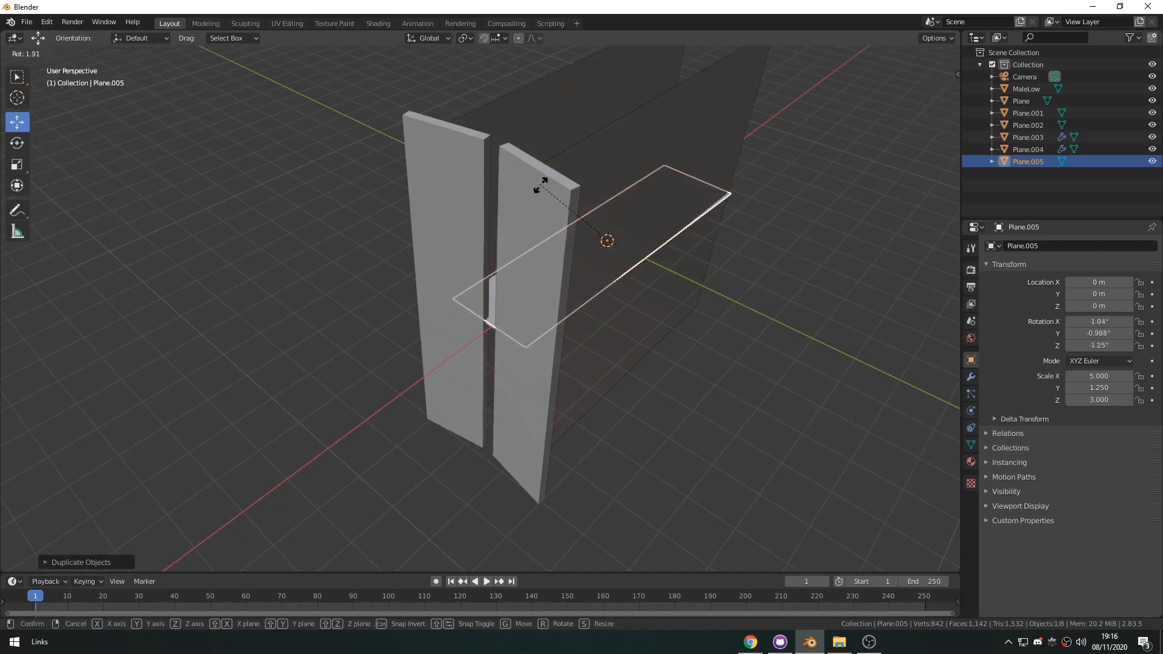
right_click(536, 184)
key(shift+space)
key(r)
drag(596, 221, 586, 260)
- Move the upright plane along the X axis to about 5.35 m, behind the two angled end panels
middle_drag(586, 260, 663, 295)
key(shift+space)
key(g)
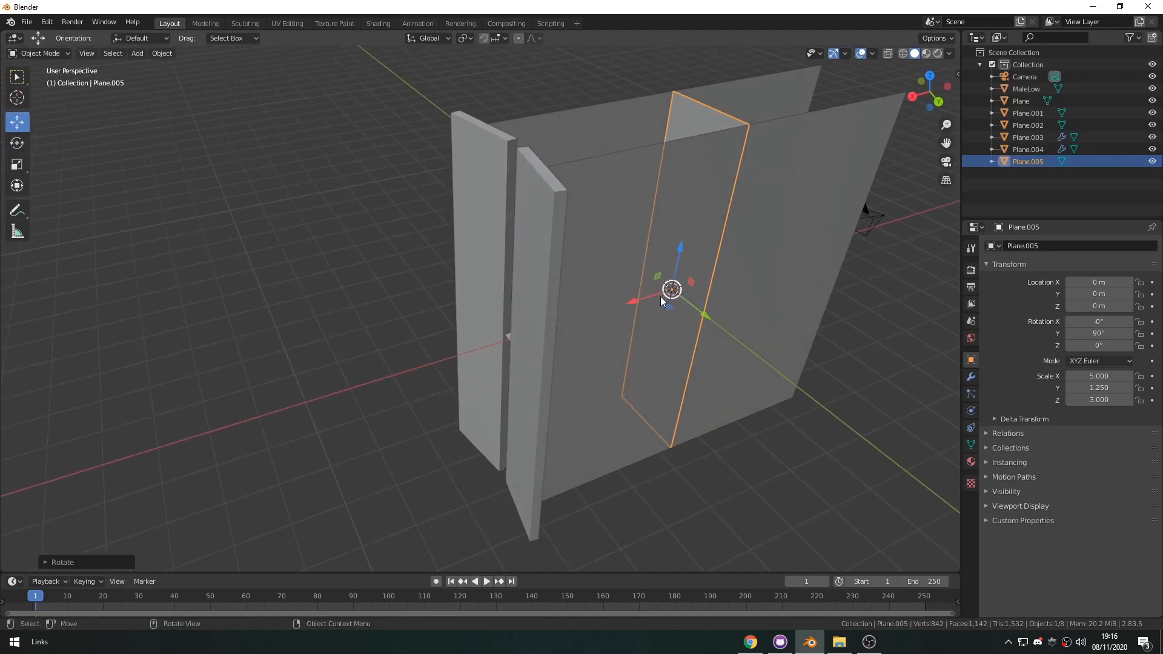
drag(649, 296, 606, 283)
- Lengthen the corridor's floor plane by setting its X scale to 5.33
middle_drag(606, 282, 448, 260)
click(731, 340)
middle_drag(732, 339, 685, 435)
click(456, 440)
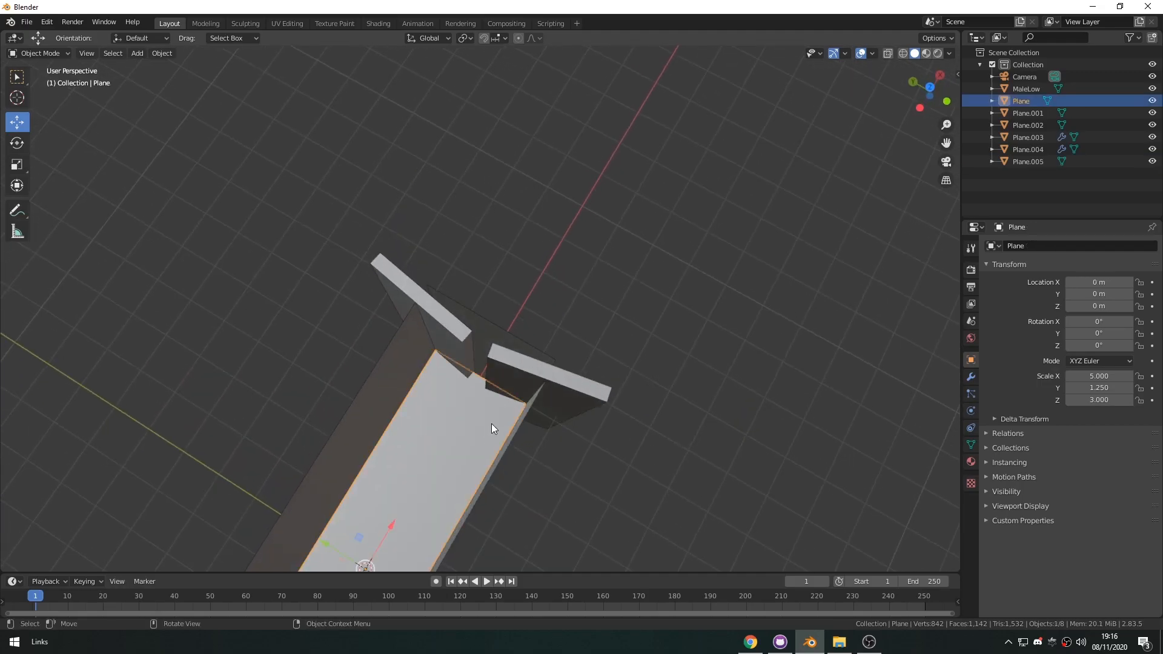
scroll(490, 424, down, 5)
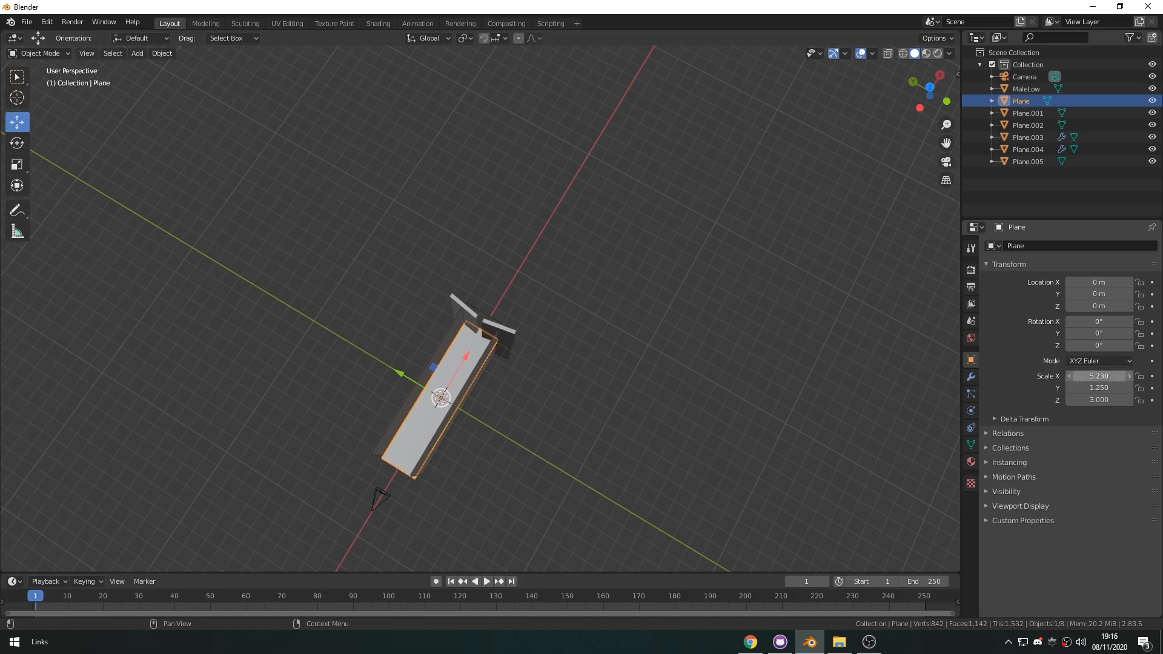
drag(1099, 376, 1113, 377)
- Move the upright back plane slightly further along the X axis, away from the end panels
middle_drag(527, 371, 542, 344)
scroll(542, 344, up, 7)
middle_drag(682, 352, 457, 298)
click(443, 283)
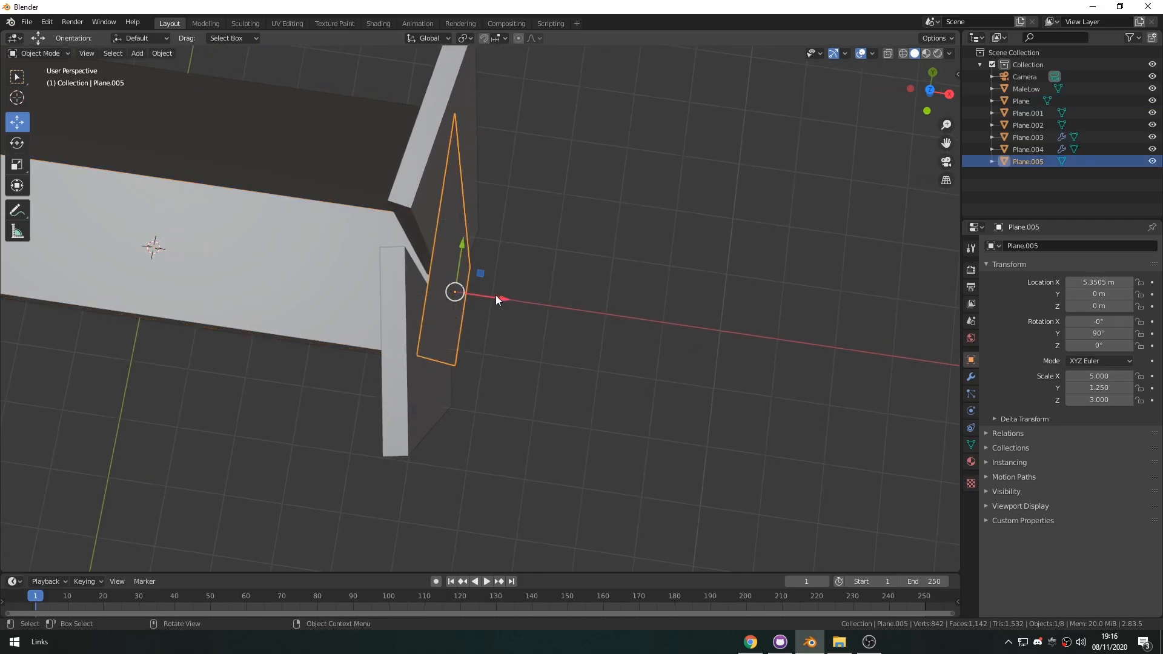
drag(495, 296, 507, 298)
- Move the floor plane along the X axis to about 0.3 m, checking its edges through the camera
click(445, 295)
drag(194, 254, 220, 260)
middle_drag(608, 333, 682, 299)
key(KP_0)
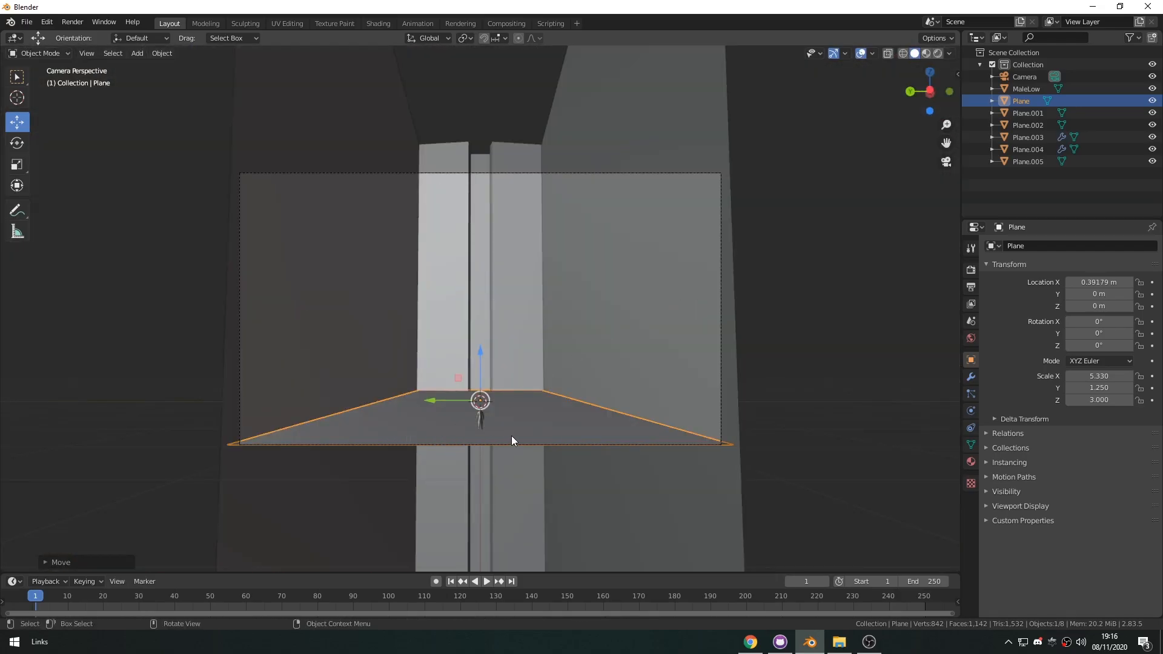
middle_drag(551, 405, 379, 448)
drag(387, 447, 387, 455)
key(KP_0)
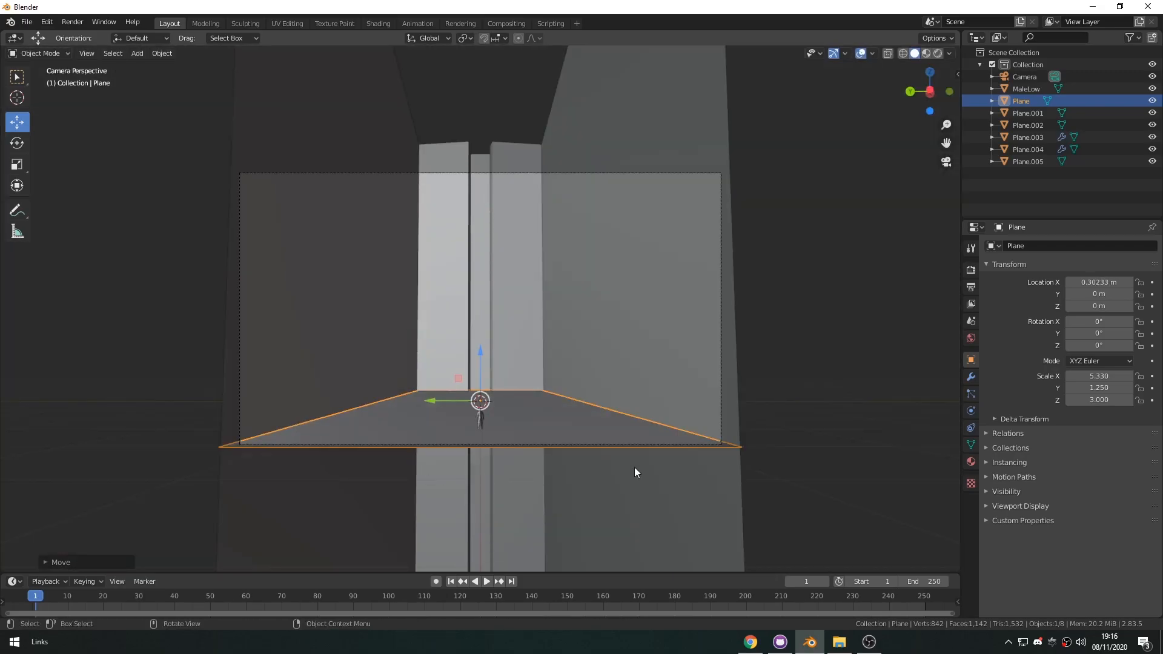
click(867, 436)
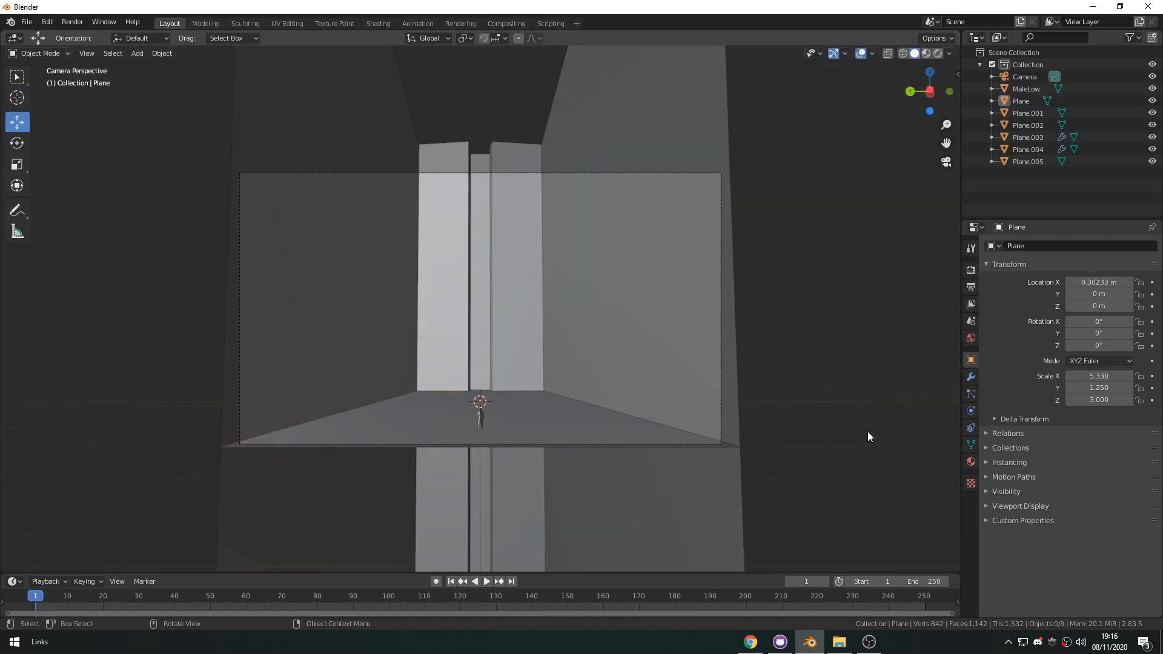
- Preview the scene in rendered shading with Octane as the render engine, and select the left side wall
click(938, 57)
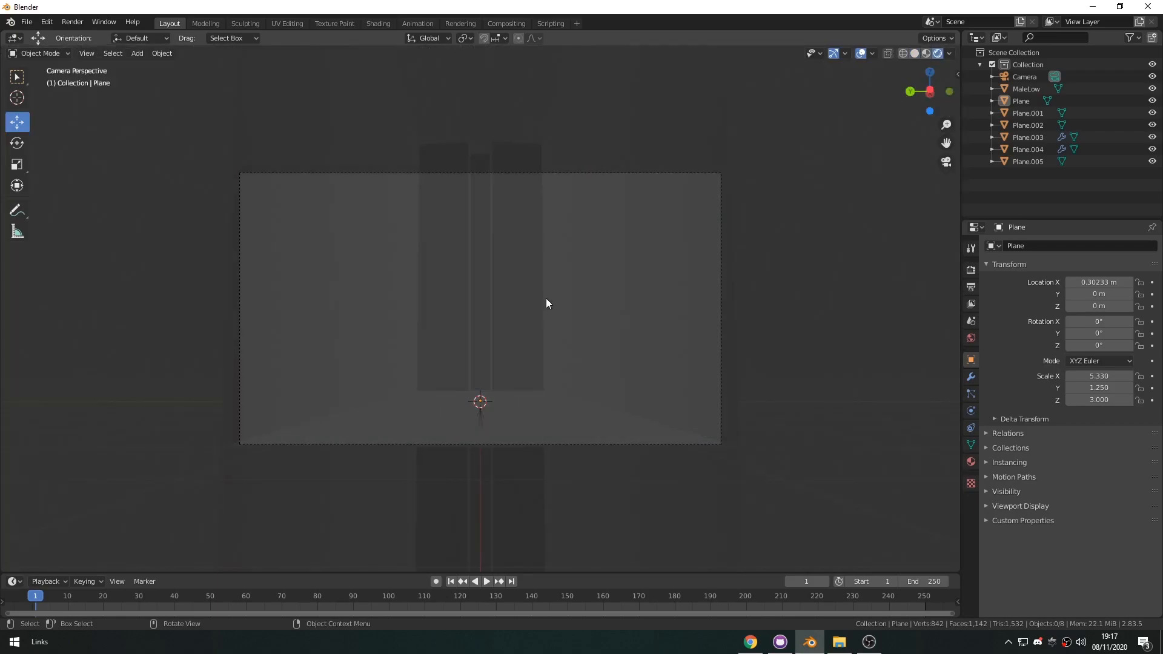
click(971, 270)
click(1087, 245)
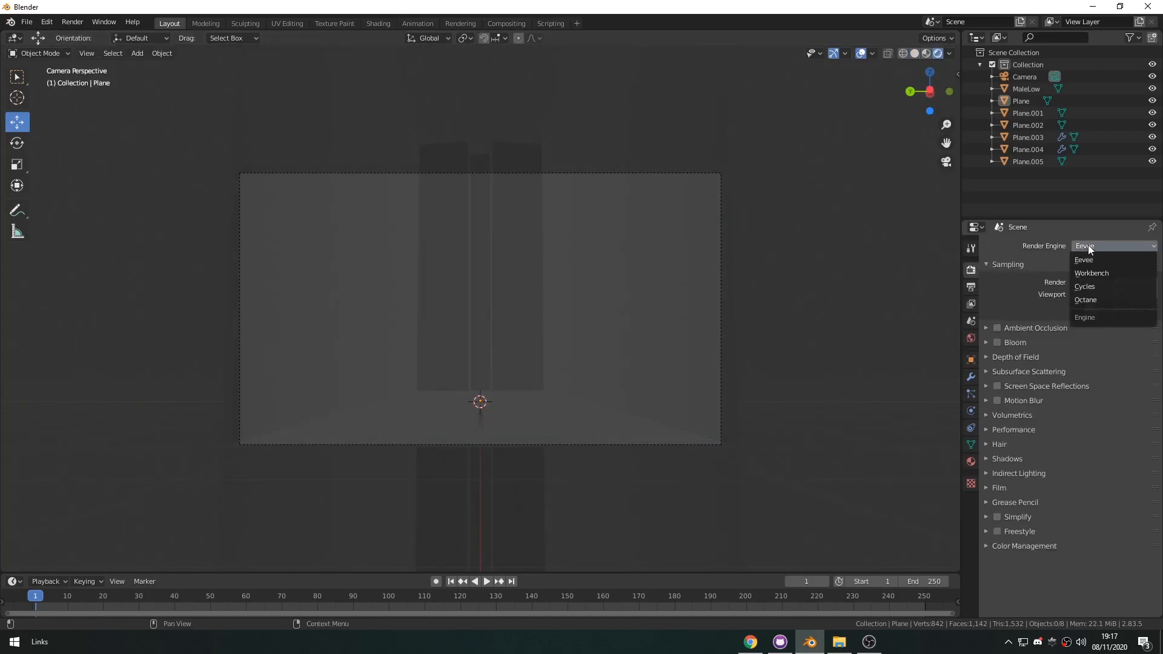
click(1089, 304)
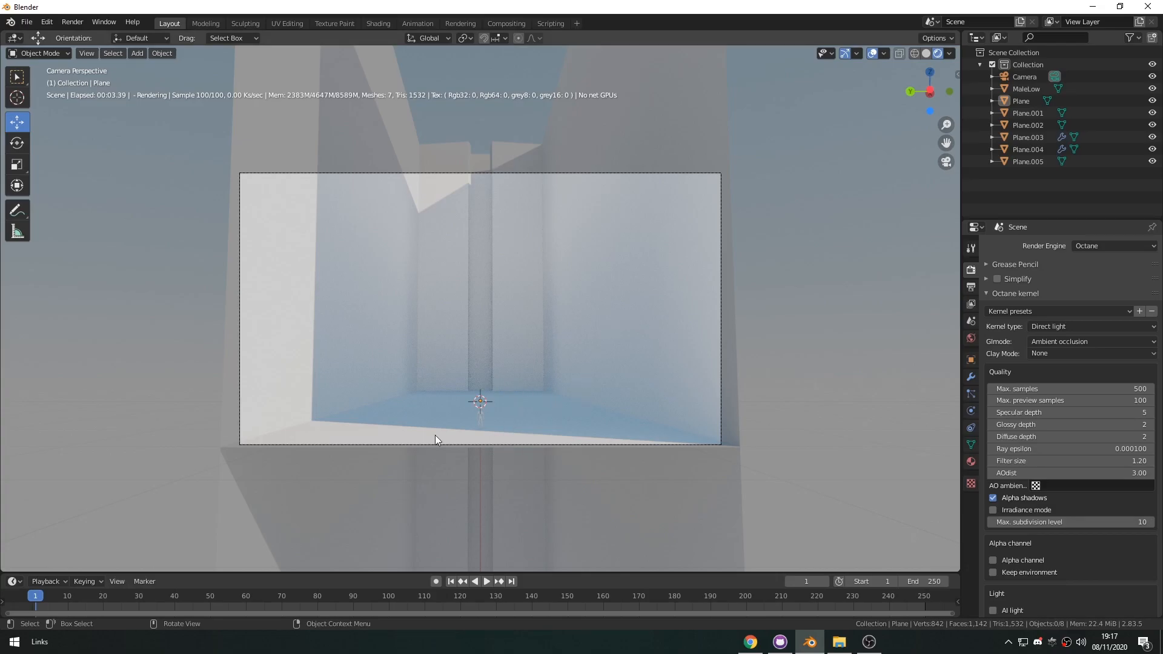
click(337, 304)
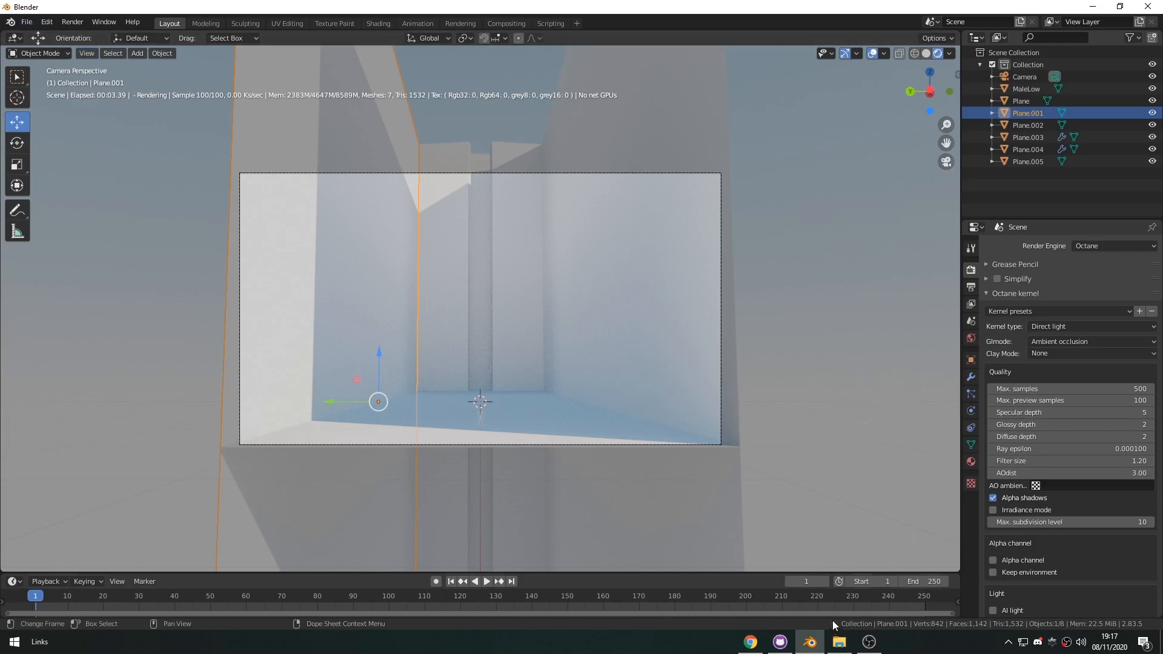
- Split off a Shader Editor beside the 3D view and assign the existing Material to the left side wall
drag(949, 39, 475, 52)
click(487, 38)
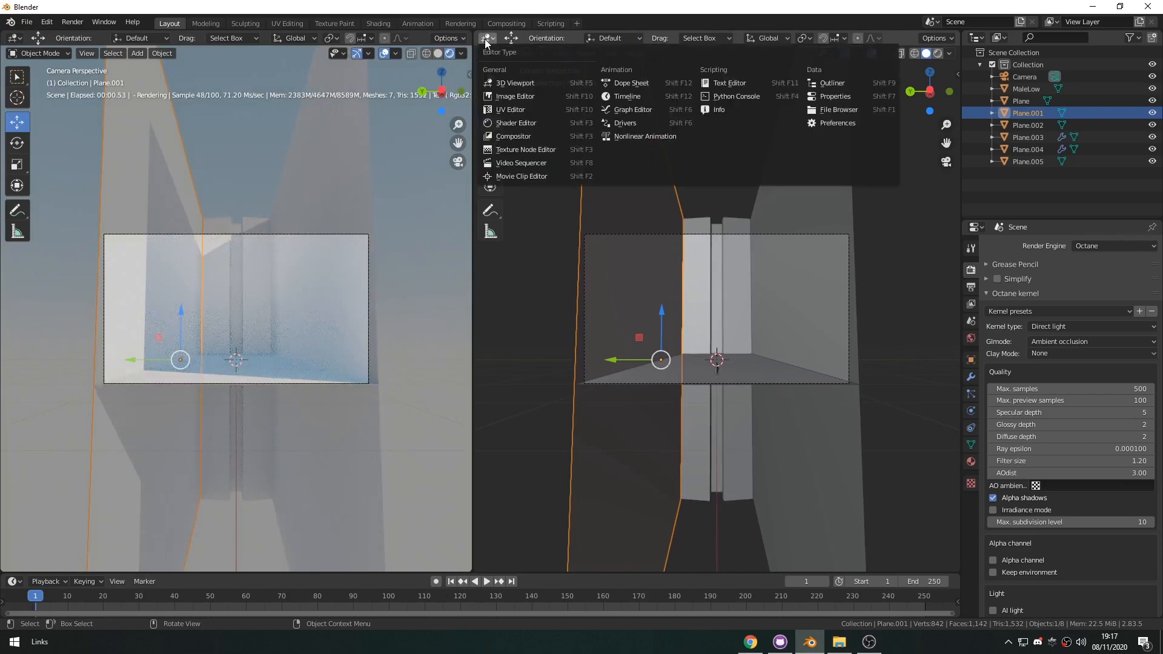
click(518, 123)
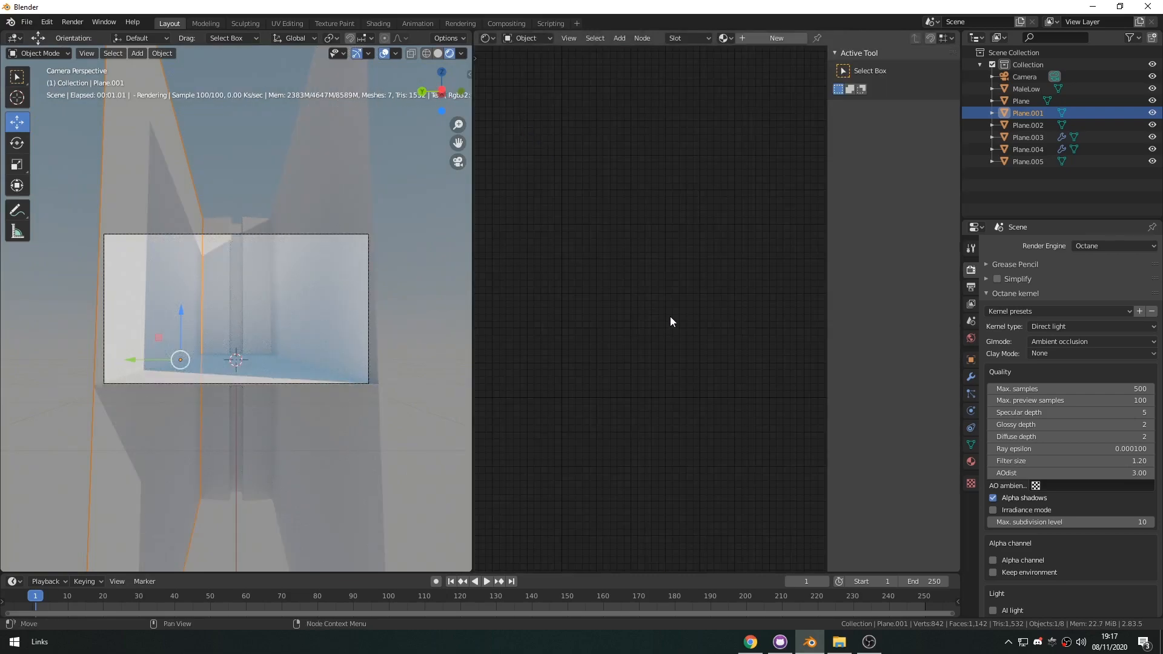
key(n)
click(724, 38)
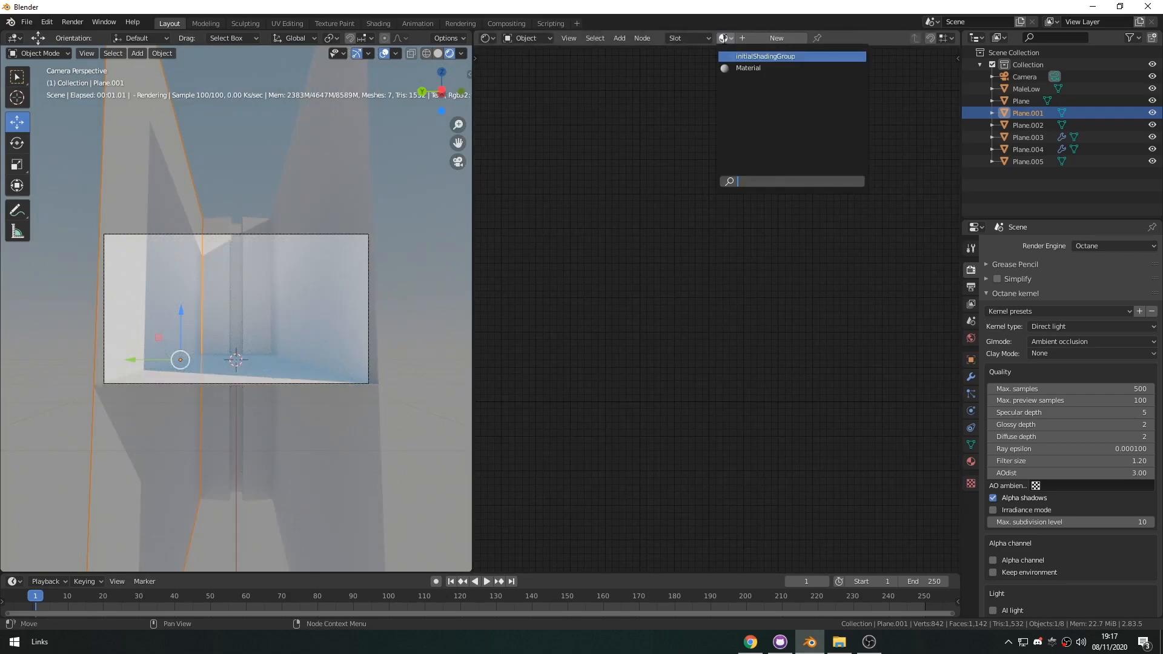
click(748, 68)
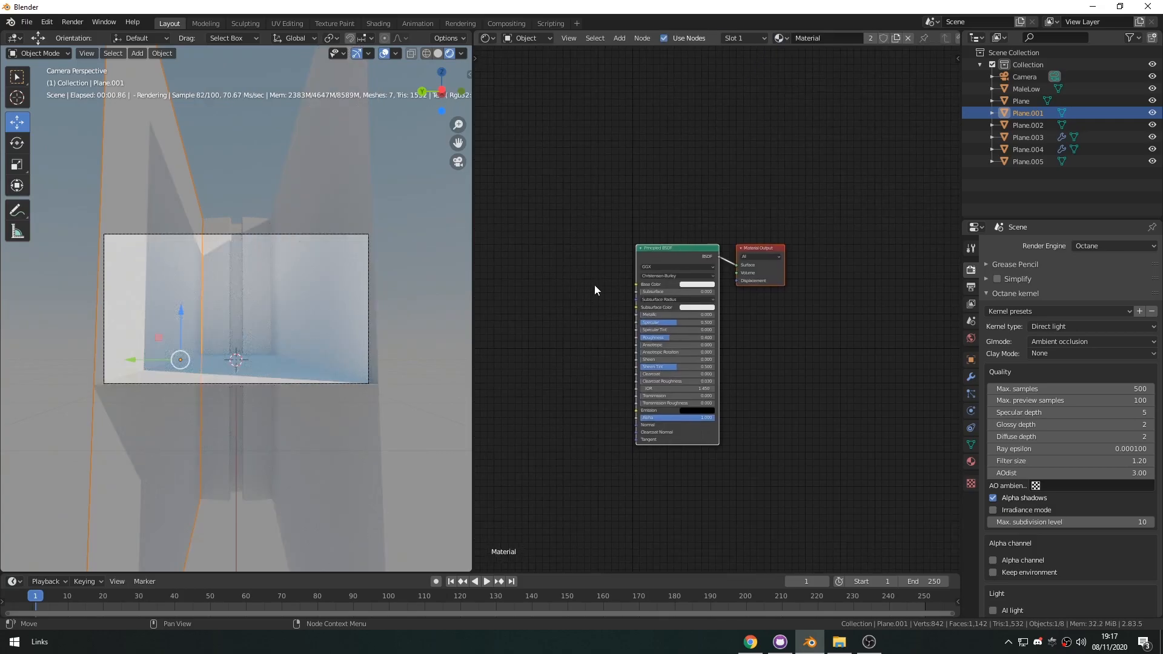
- Replace the Principled BSDF with a Metal Material node, connect it to the output's Surface, and set the output target to Octane
key(x)
key(shift+a)
click(663, 297)
text(metal)
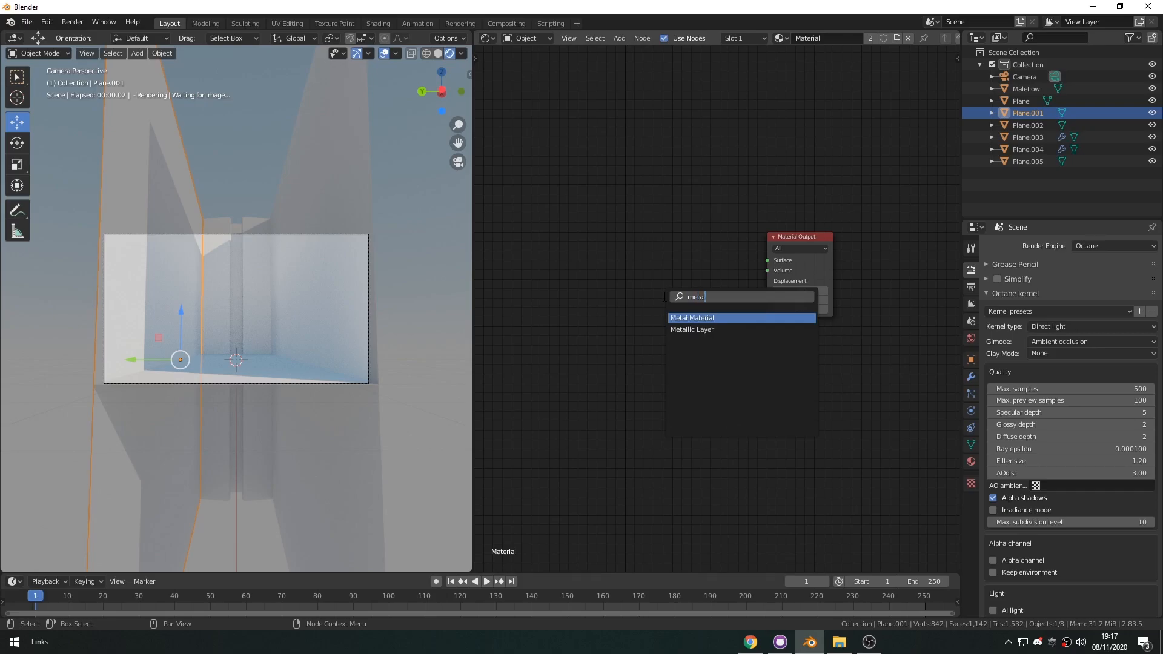
key(Return)
click(657, 223)
drag(730, 246, 791, 257)
click(799, 249)
click(790, 289)
middle_drag(588, 308, 627, 305)
scroll(648, 287, up, 2)
middle_drag(656, 284, 663, 272)
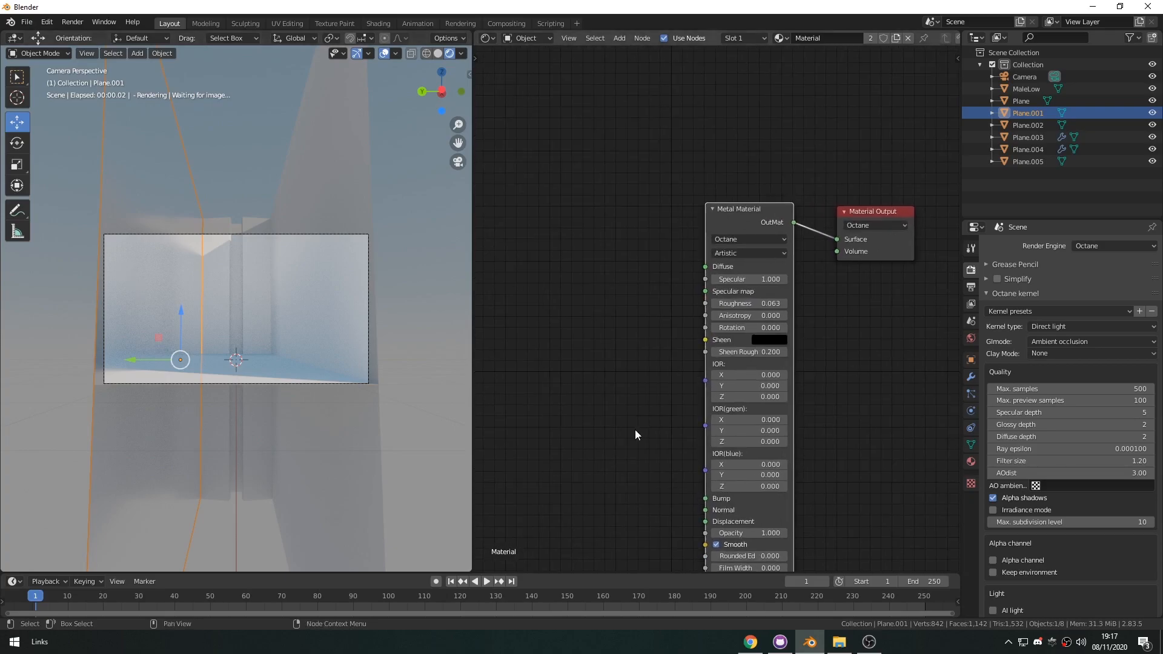
- Assign the same metal material to the right side wall and rename it Wall
click(326, 303)
click(726, 38)
click(746, 68)
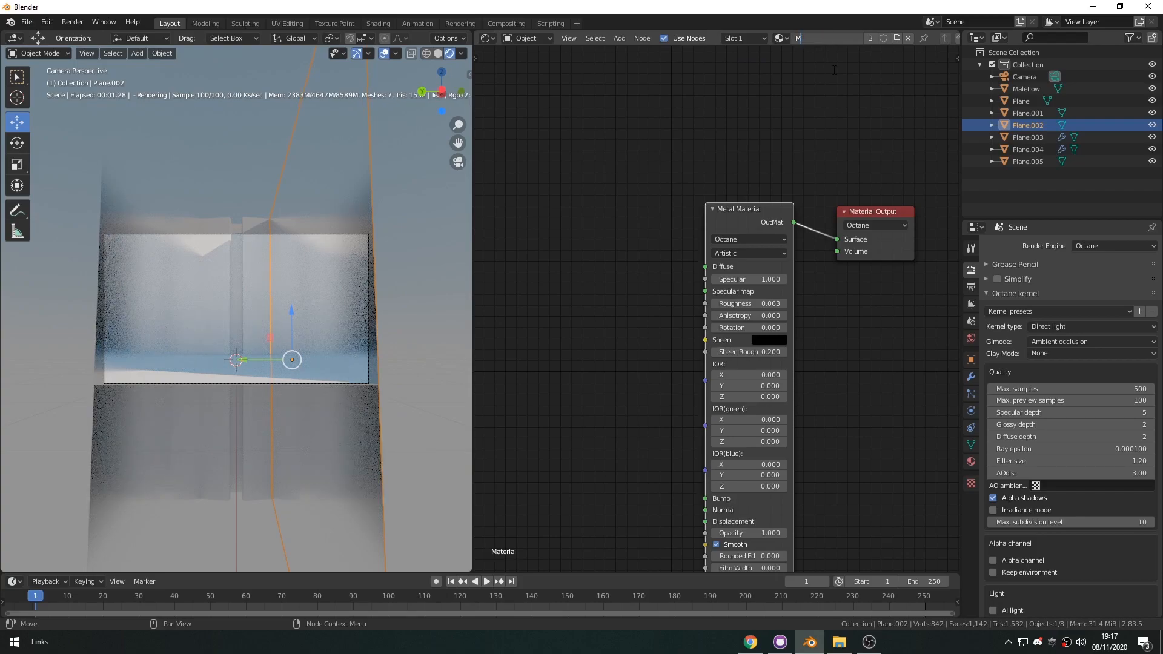
key(Return)
scroll(316, 265, up, 2)
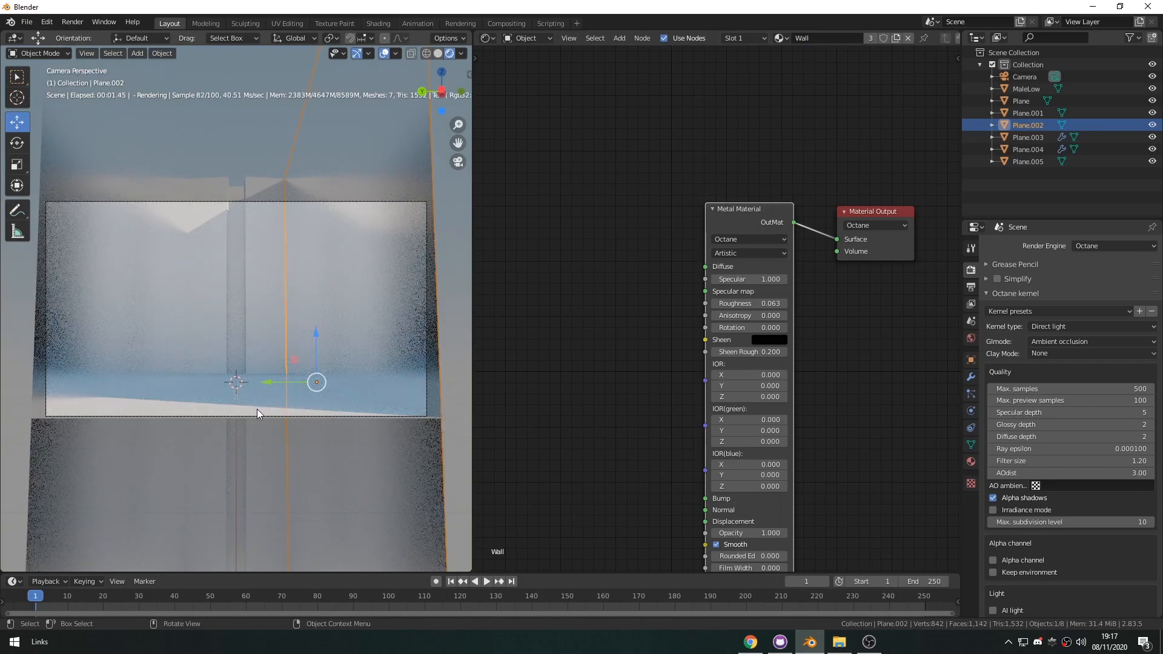
scroll(266, 454, up, 2)
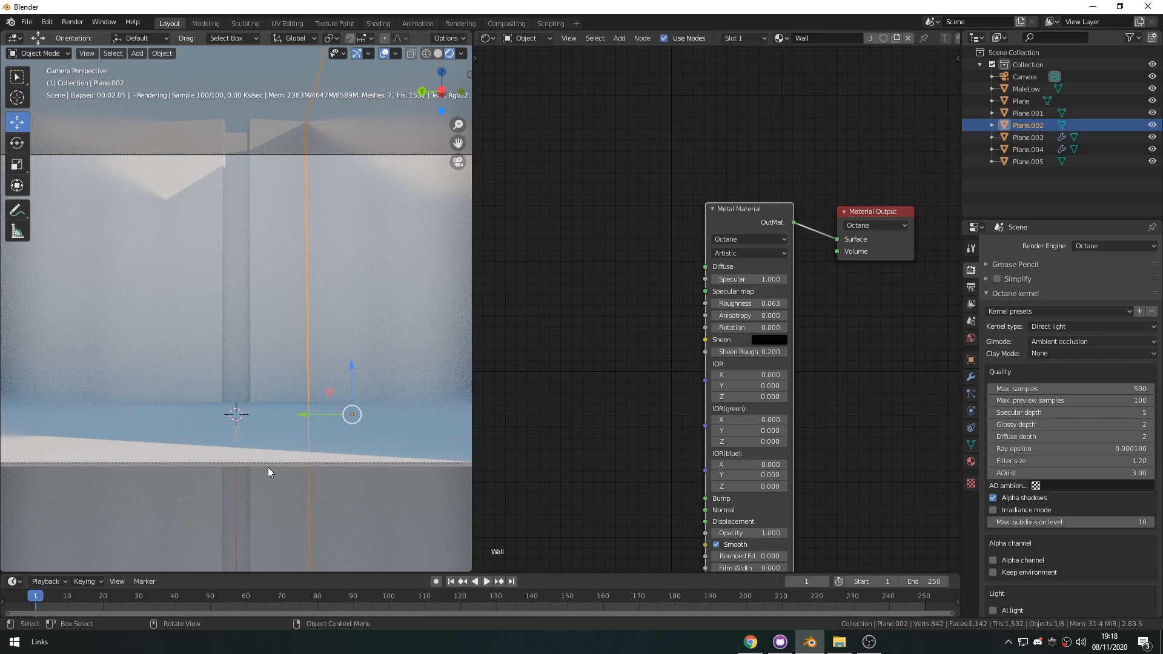
scroll(268, 472, down, 1)
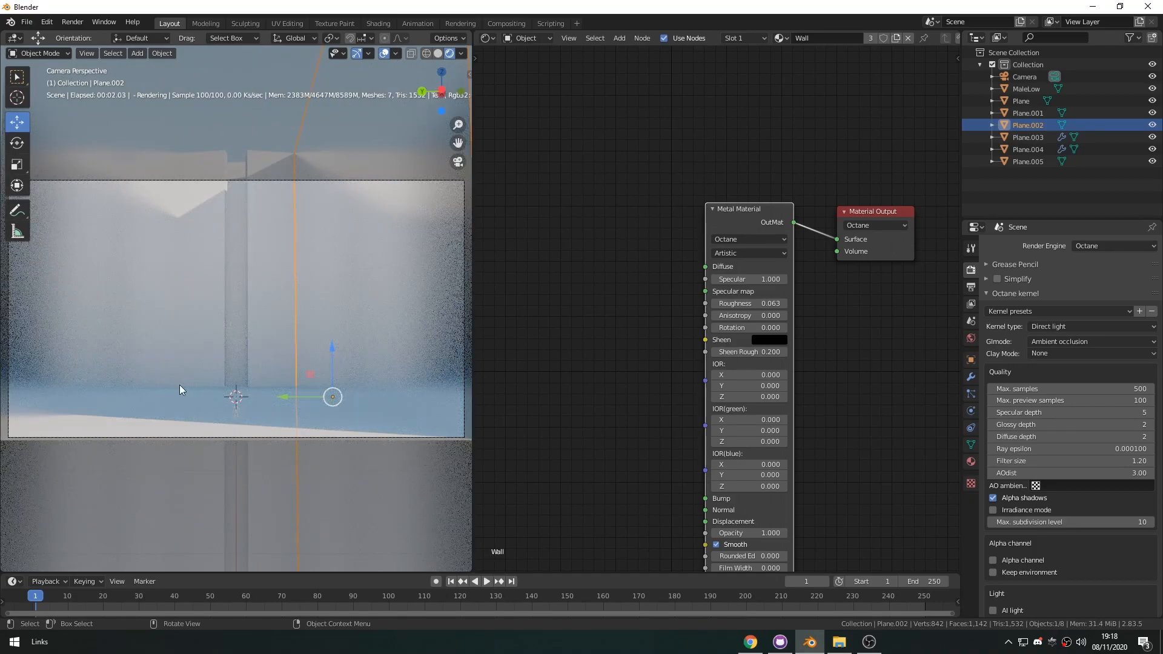
- Bring MOUNTAINS-04_DEPTH_8k.tif and MOUNTAINS-04_NORMAL_8k.PNG from the Assets folder into the Wall material as image texture nodes
click(109, 327)
middle_drag(654, 248, 642, 153)
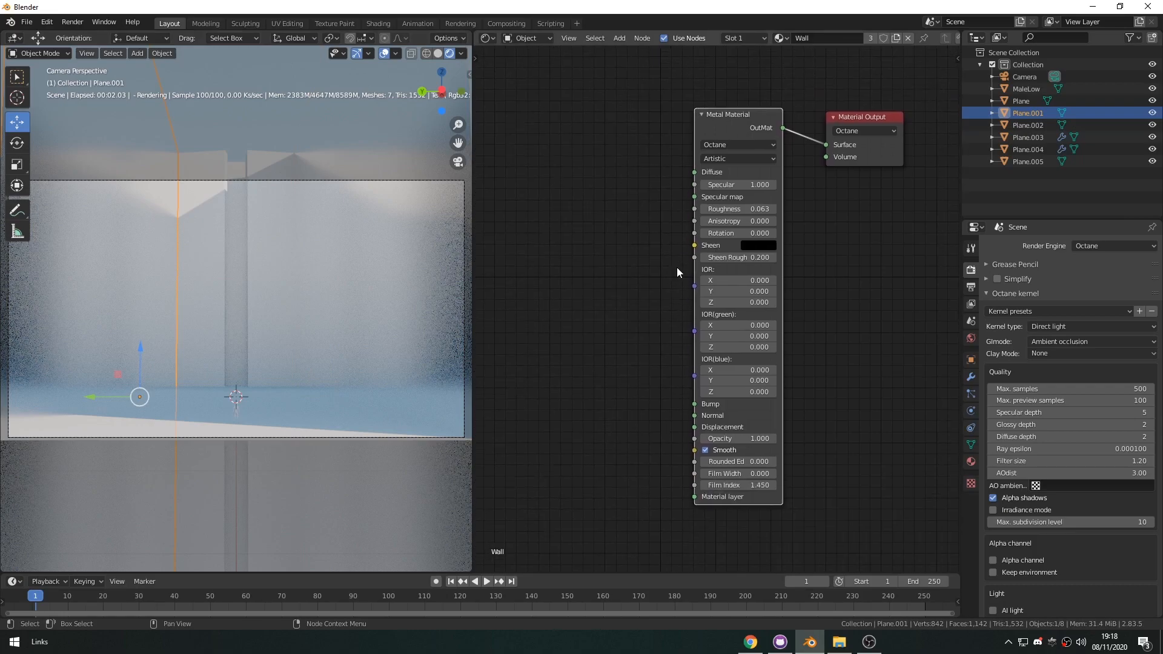
click(839, 642)
drag(703, 147, 834, 422)
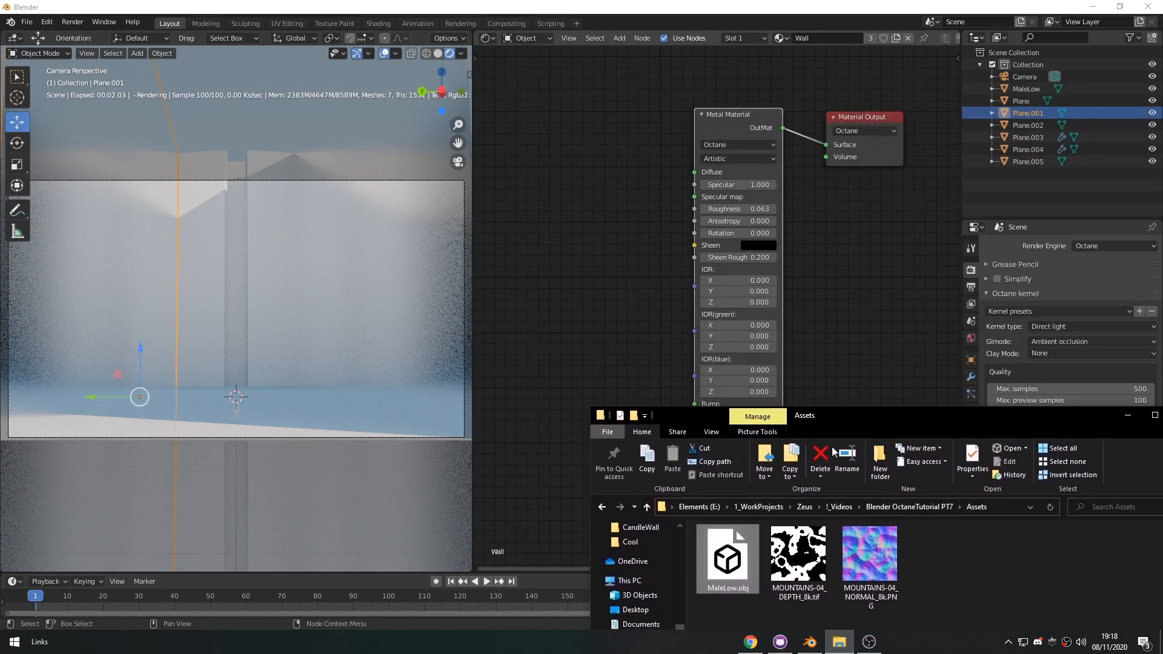
drag(801, 557, 618, 283)
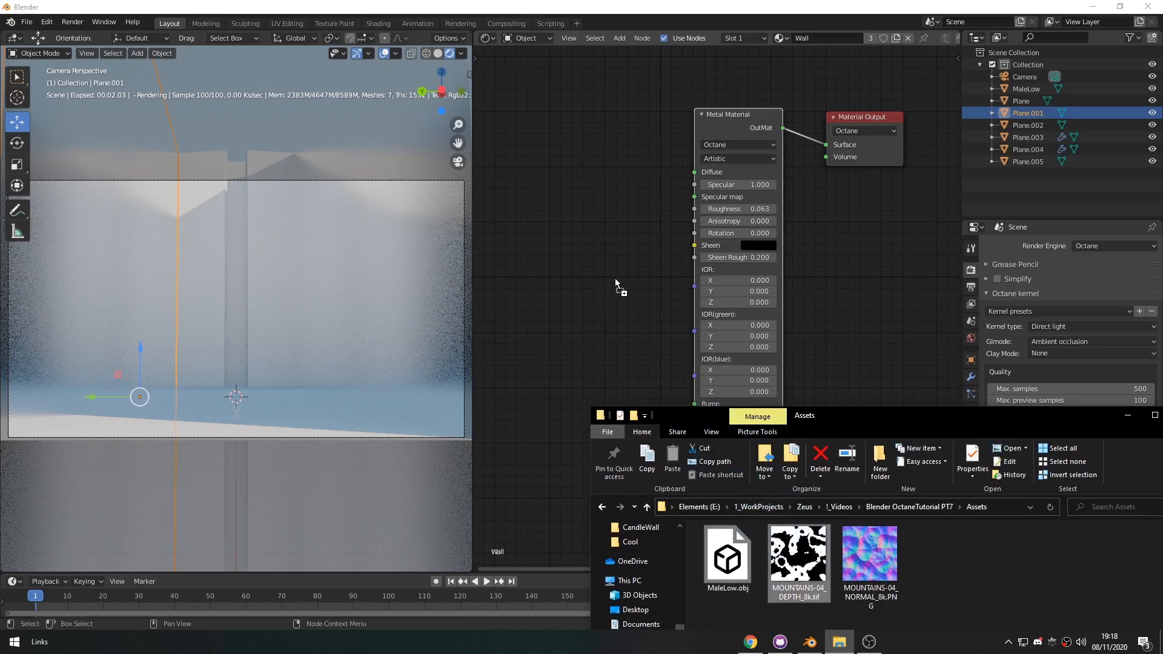
drag(556, 207, 556, 209)
click(868, 563)
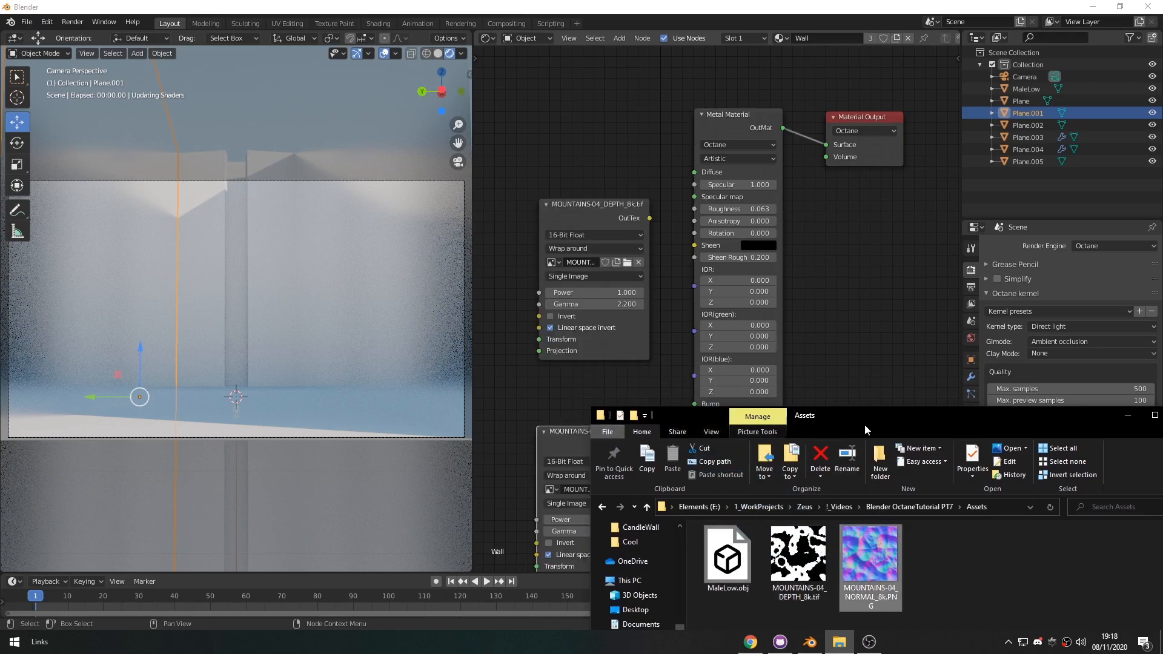
drag(863, 418, 740, 321)
drag(955, 320, 971, 242)
click(1016, 243)
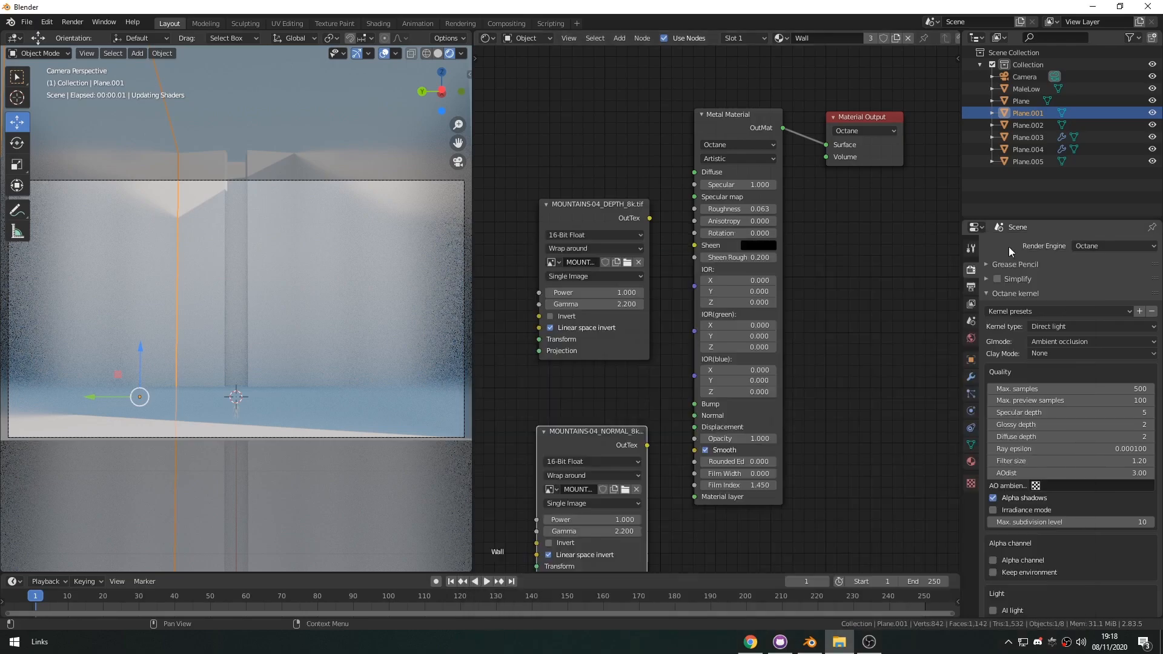
- Arrange the normal map node above the depth map node and connect the normal map to the Metal Material's Normal input
drag(597, 208, 570, 205)
middle_drag(570, 207, 655, 162)
drag(655, 162, 546, 318)
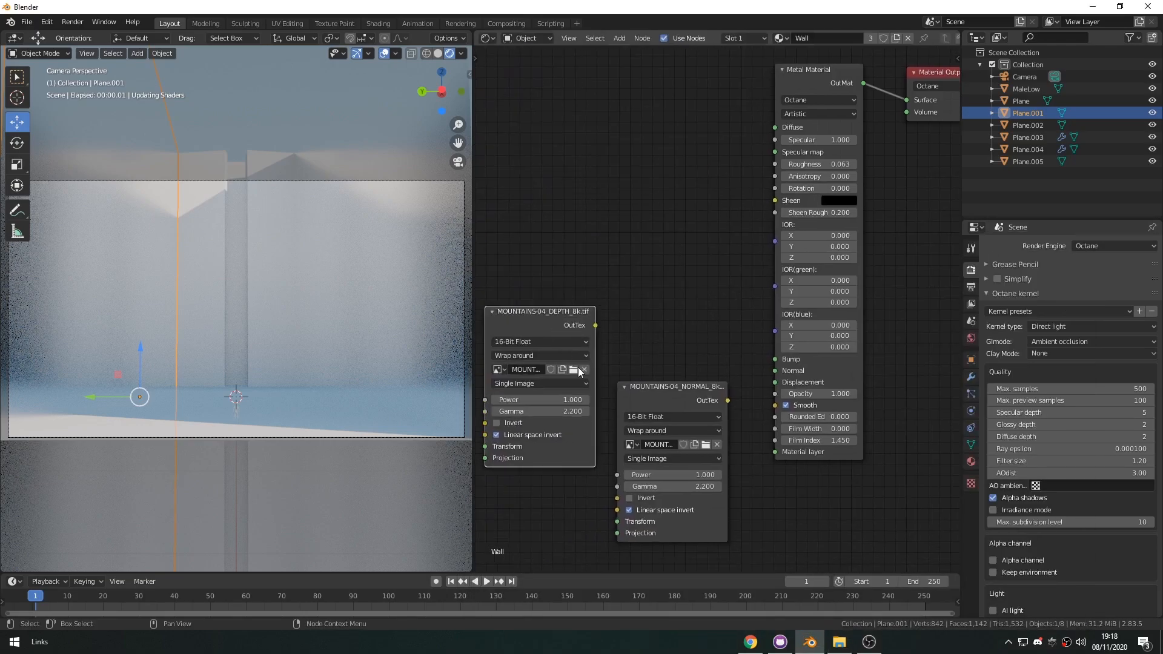
drag(652, 380, 566, 129)
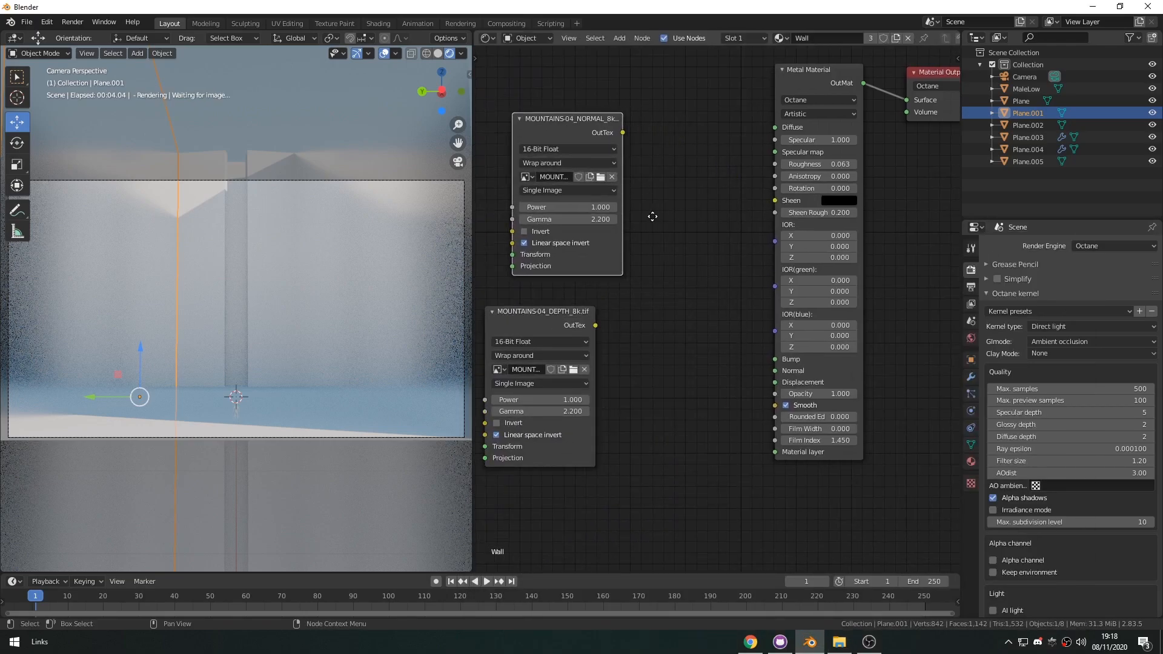
middle_drag(656, 214, 633, 215)
drag(558, 122, 619, 154)
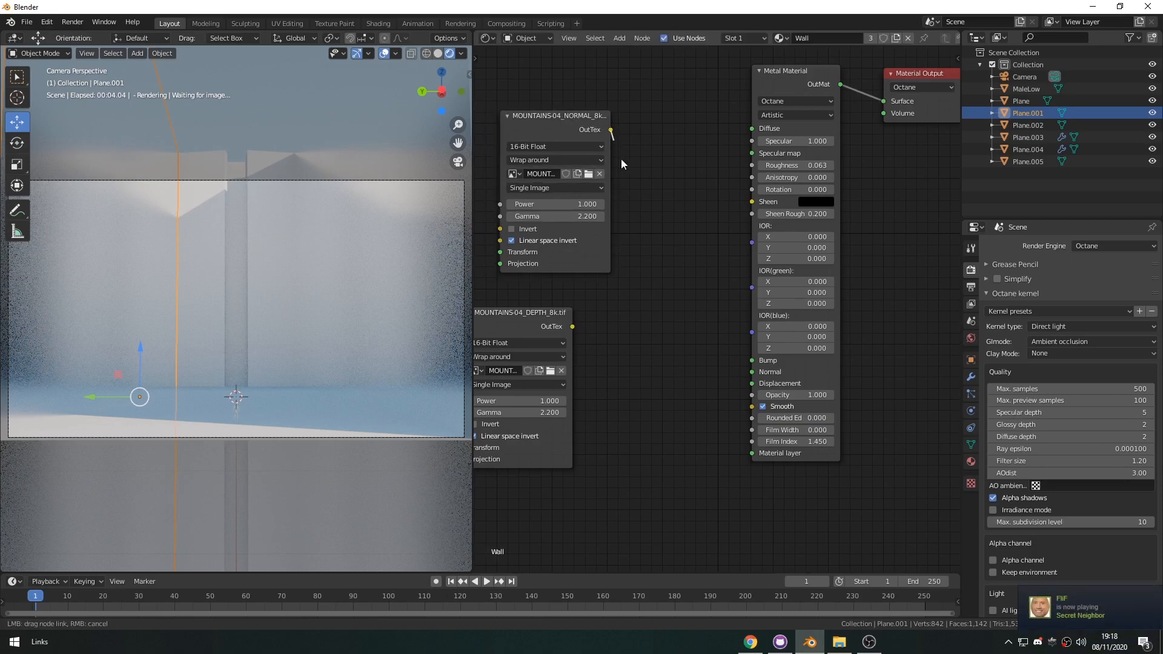
drag(696, 361, 751, 371)
middle_drag(683, 374, 696, 358)
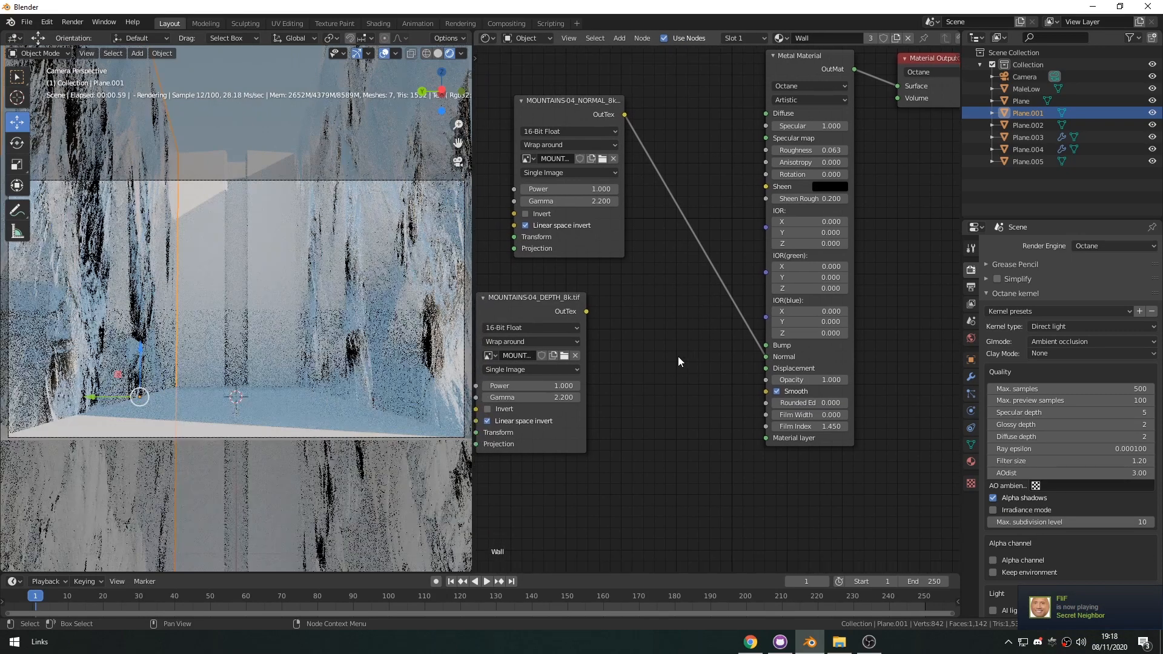
- Add a Texture Displacement node between the depth map and the Metal Material
drag(544, 311, 563, 333)
right_click(693, 396)
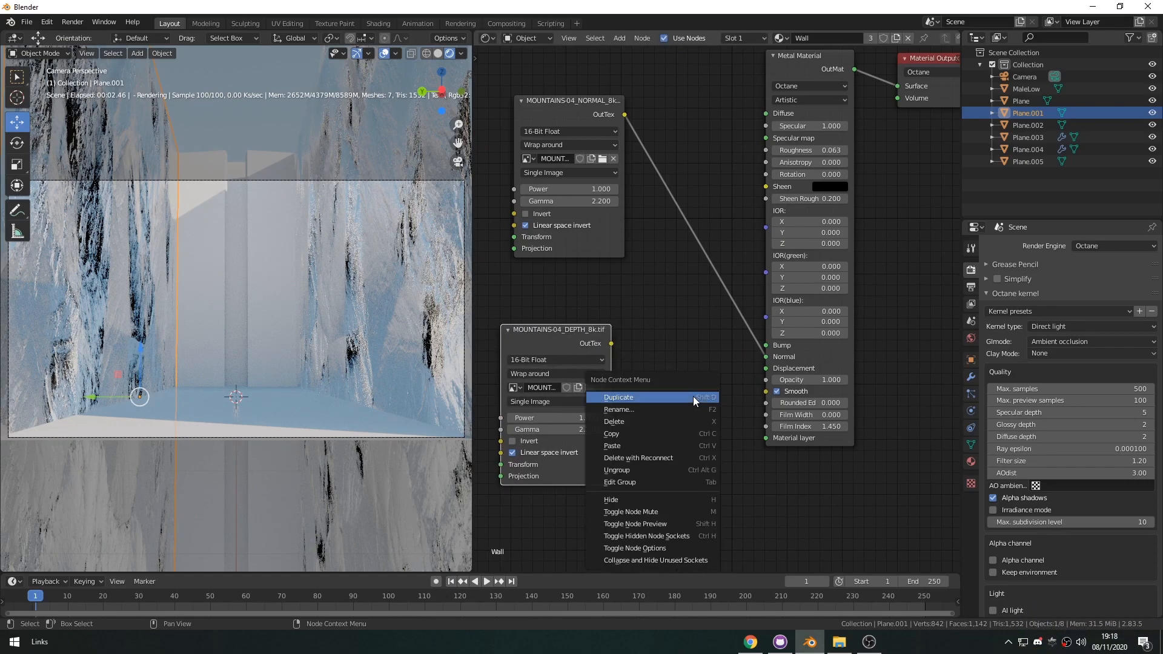
key(Escape)
key(shift+a)
click(678, 403)
text(dois)
key(BackSpace)
key(BackSpace)
text(ispla)
key(Return)
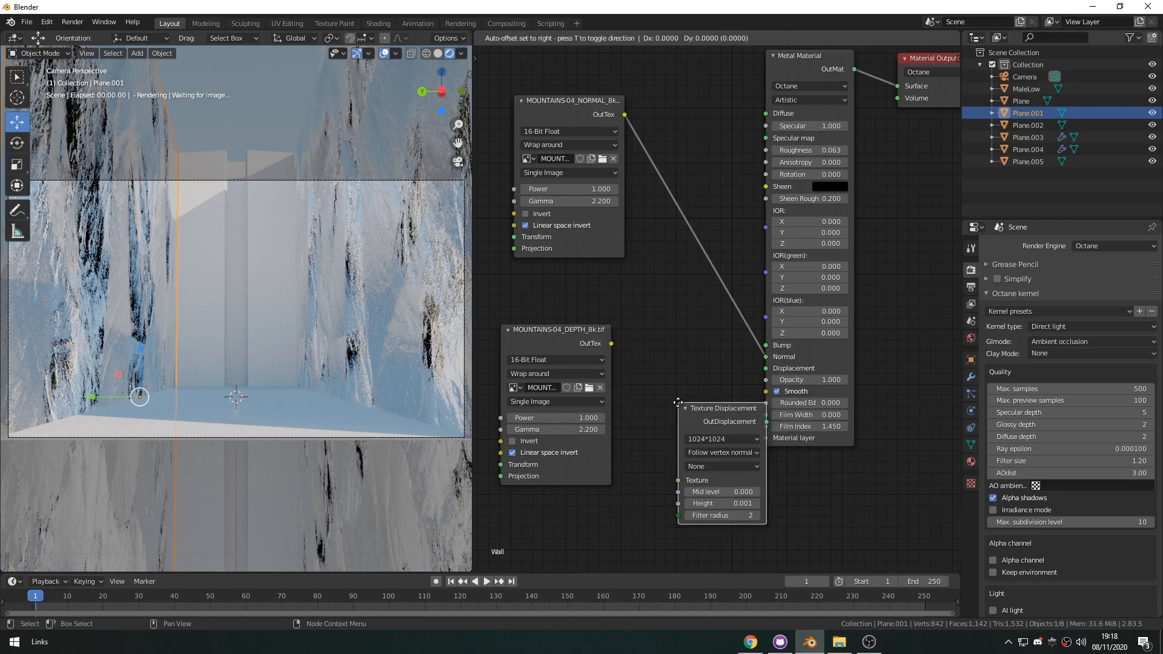
click(640, 357)
- Link the depth map through Texture Displacement to the Metal Material's Displacement input and set the displacement resolution to 8192*8192
drag(611, 343, 639, 435)
drag(673, 365, 765, 369)
drag(673, 363, 684, 353)
middle_drag(642, 368, 679, 351)
click(724, 357)
click(715, 426)
click(835, 643)
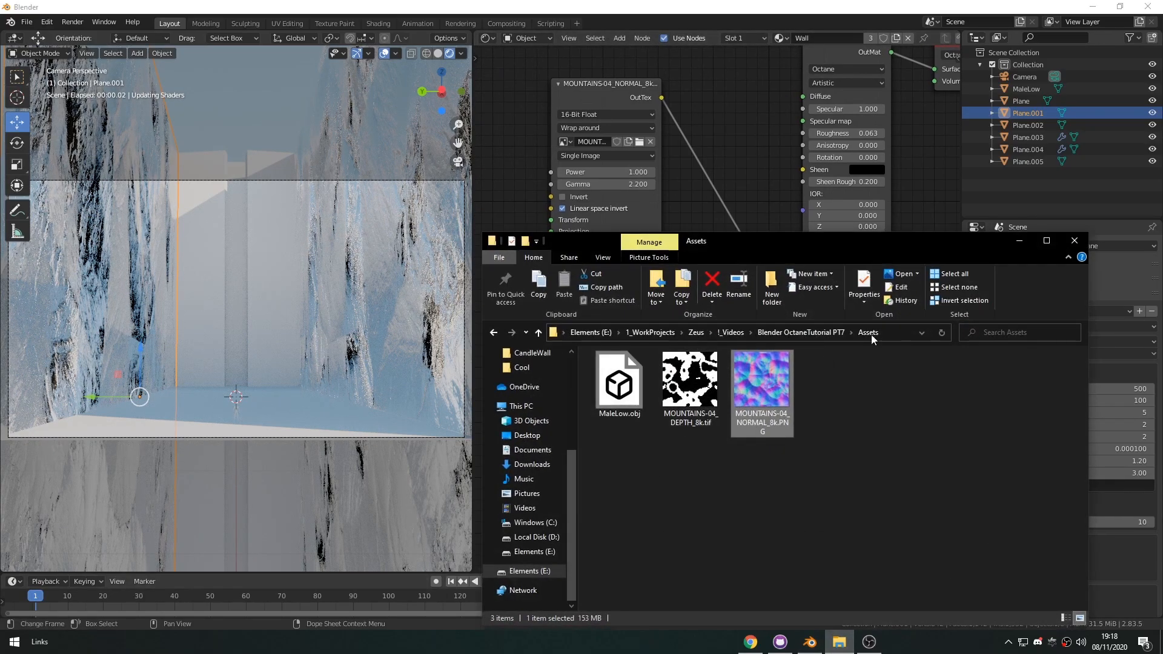
click(1023, 244)
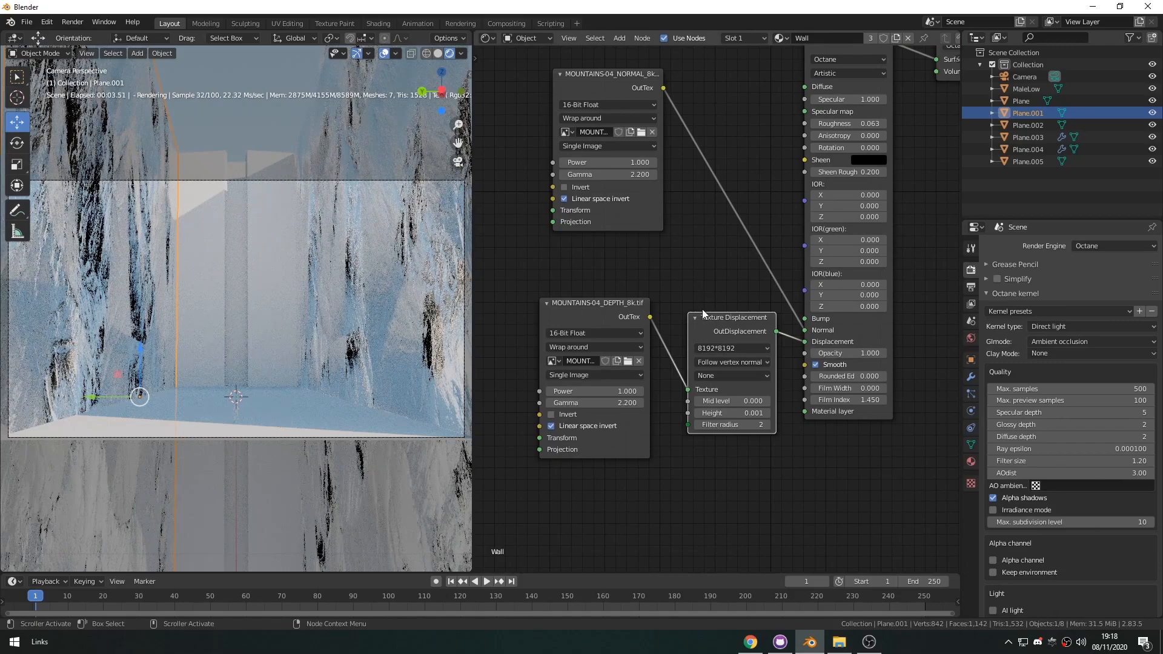
- Set the Texture Displacement height to 0.081
middle_drag(712, 329, 703, 327)
middle_drag(684, 412, 740, 367)
scroll(686, 468, up, 2)
scroll(687, 468, up, 1)
scroll(699, 297, down, 1)
drag(666, 261, 660, 258)
middle_drag(724, 346, 681, 302)
scroll(685, 306, up, 2)
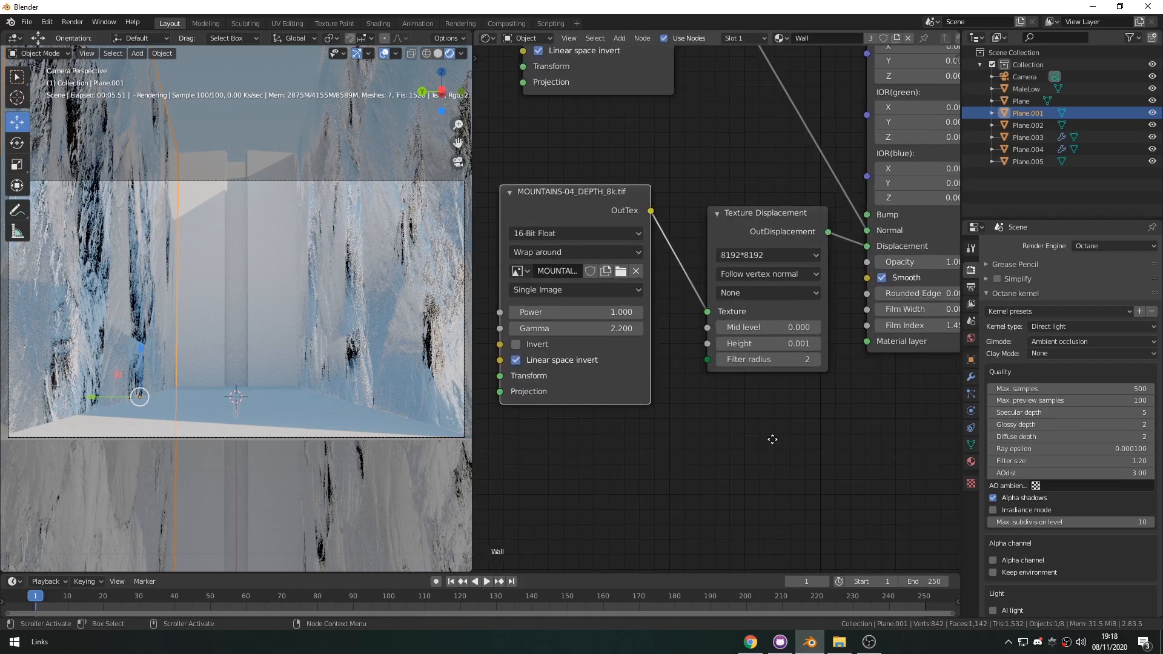
middle_drag(773, 438, 766, 439)
drag(762, 342, 767, 342)
- Rotate the right side wall about the Z axis so its displaced face points into the corridor, and return to the camera view
middle_drag(341, 342, 341, 377)
scroll(340, 377, down, 3)
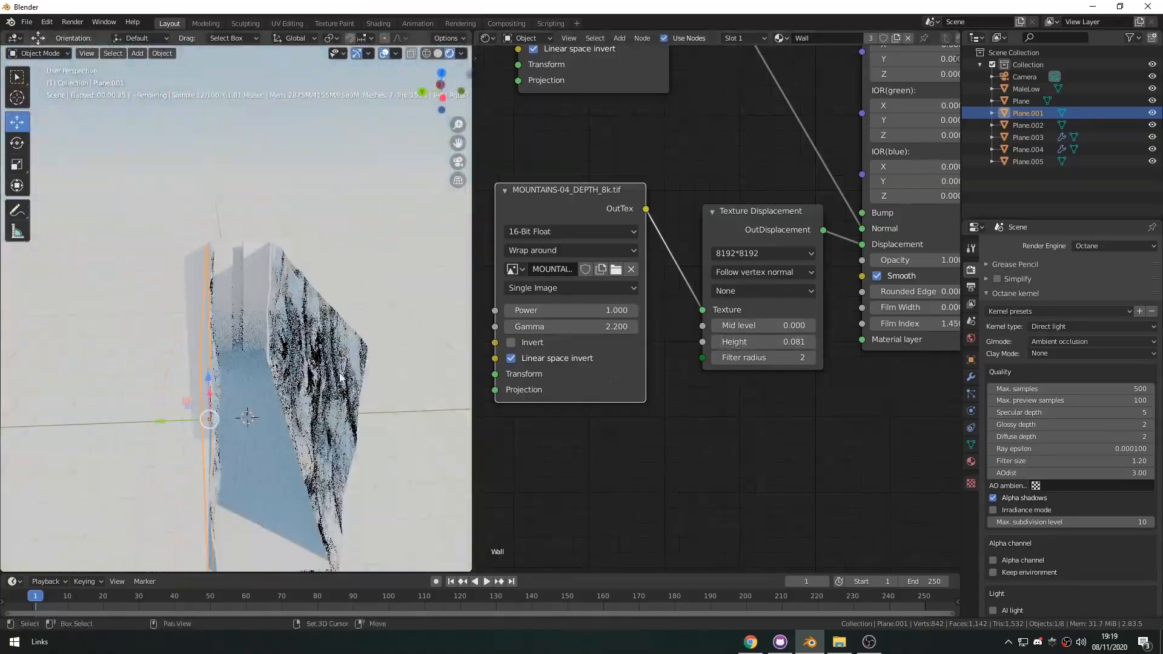
click(314, 358)
key(shift+space)
key(r)
drag(281, 448, 345, 351)
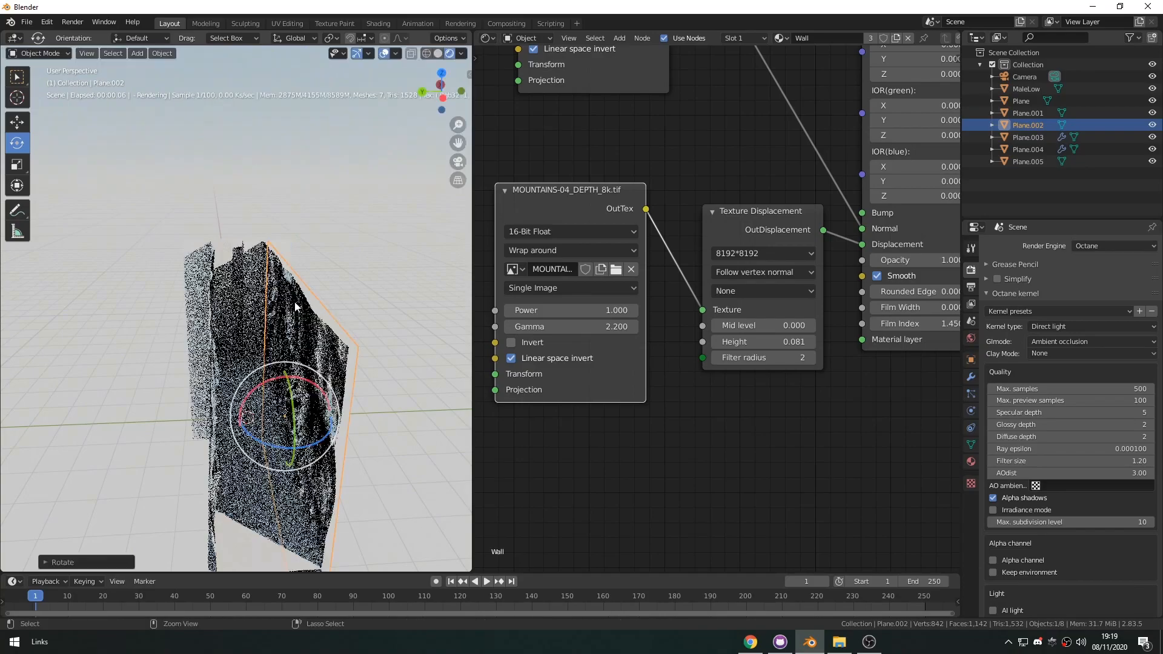
middle_drag(395, 413, 386, 413)
click(387, 413)
key(KP_0)
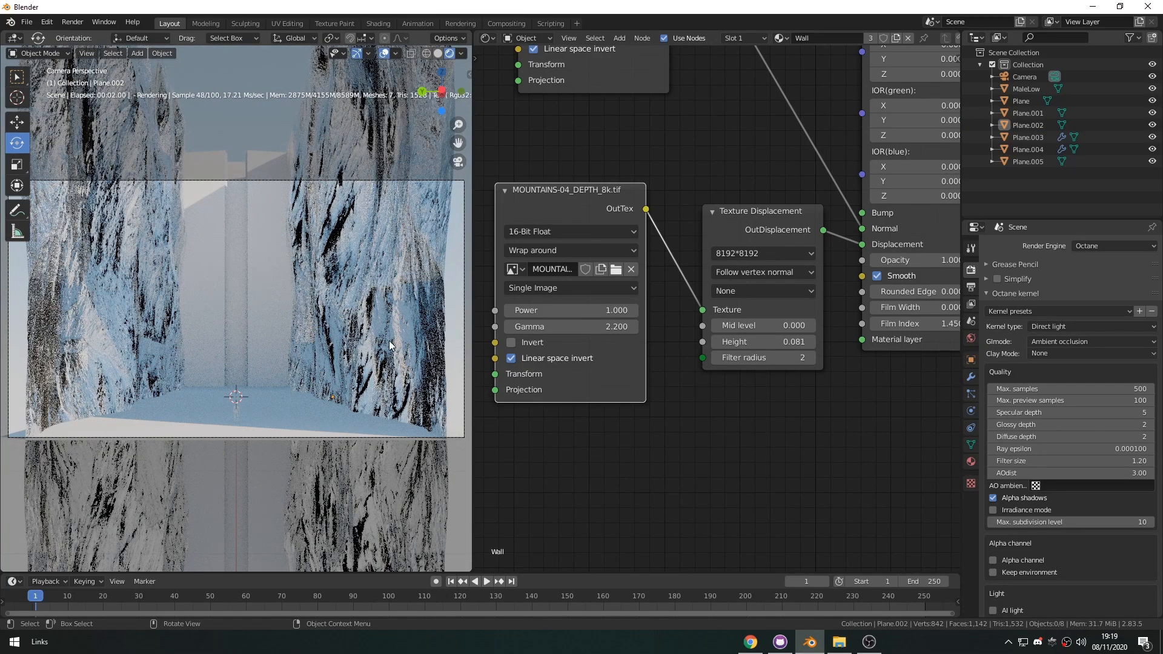
- Raise the Wall material's displacement height to 0.111
click(370, 337)
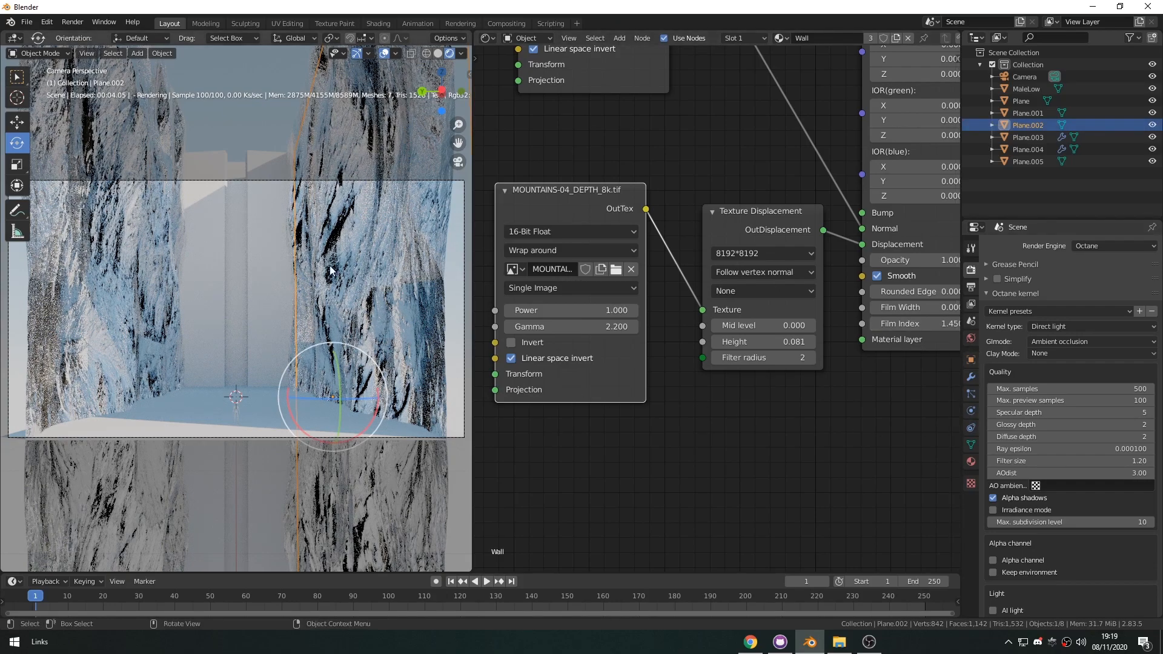
drag(763, 341, 781, 341)
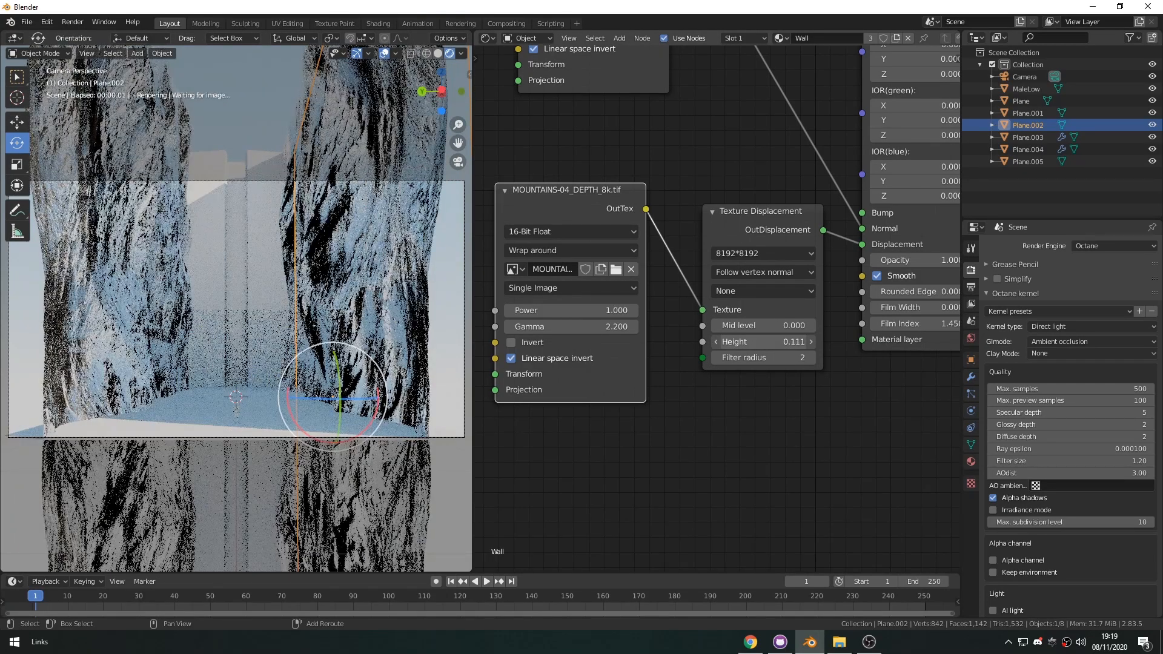
click(685, 431)
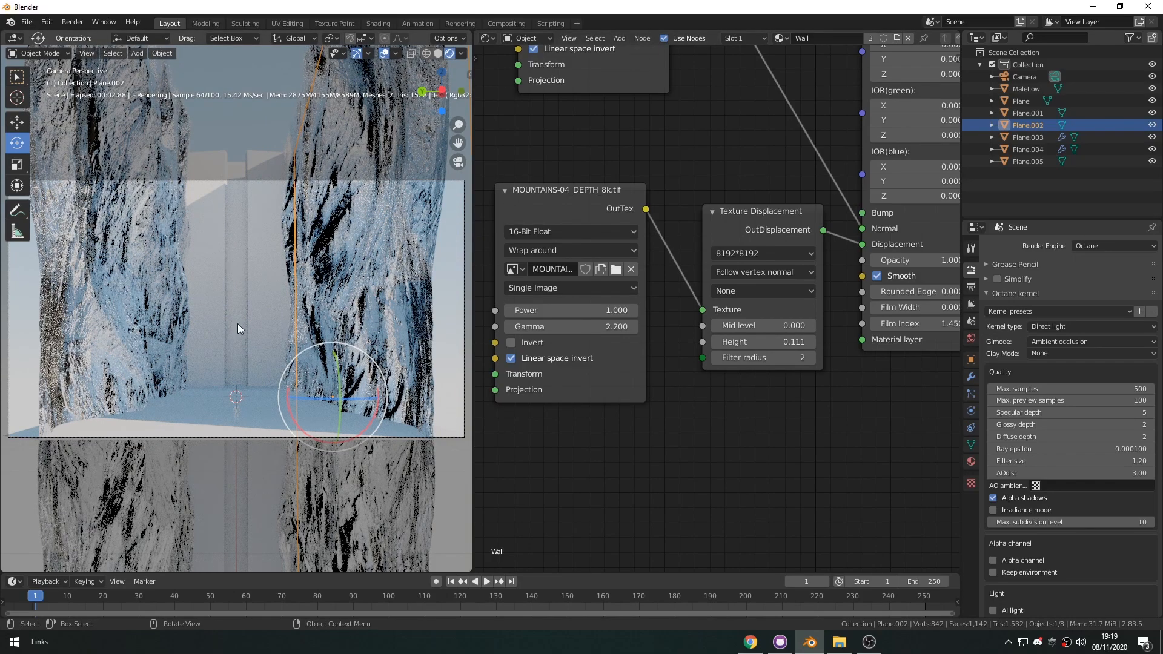
- Create a new material for the left end panel
click(212, 251)
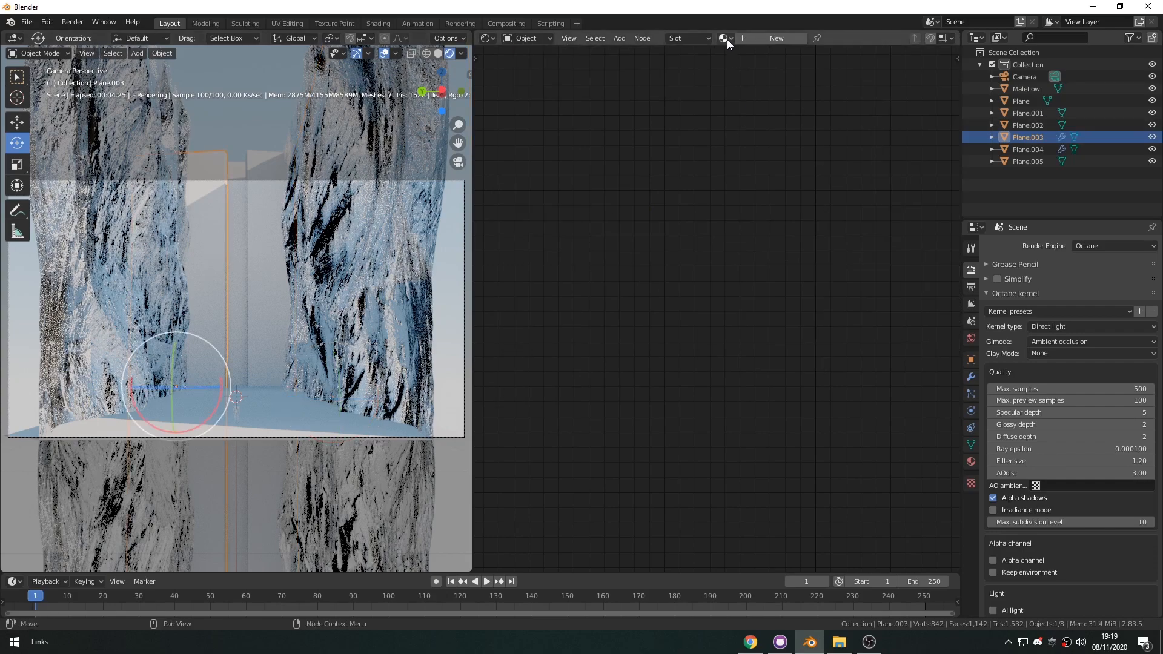
click(769, 38)
middle_drag(707, 400, 685, 472)
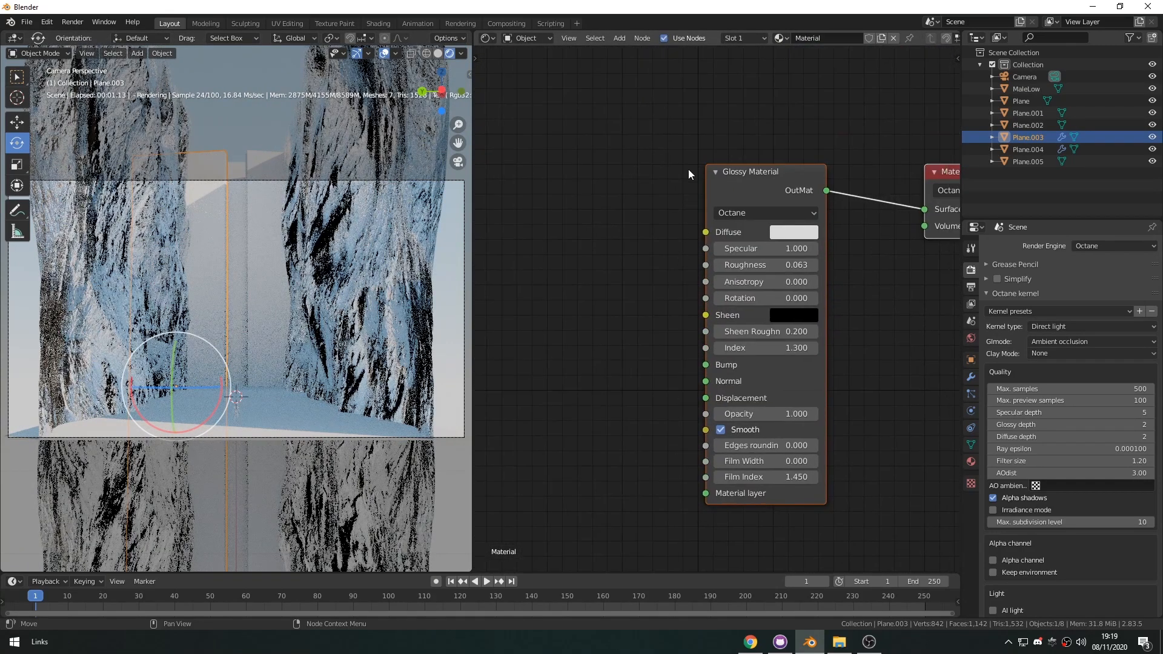
- Replace the end panel's Glossy Material node with a Metal Material and connect it to the output's Surface
key(x)
key(shift+a)
text(metal)
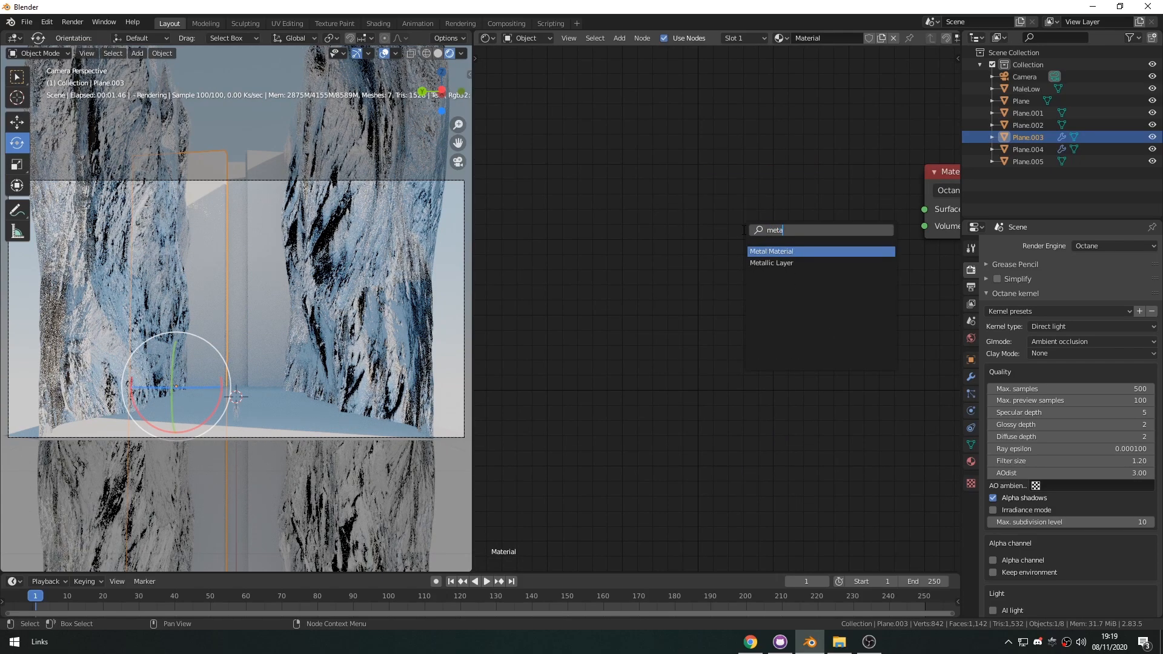
key(Return)
click(747, 177)
middle_drag(825, 192, 711, 184)
drag(754, 196, 808, 200)
drag(695, 208, 717, 199)
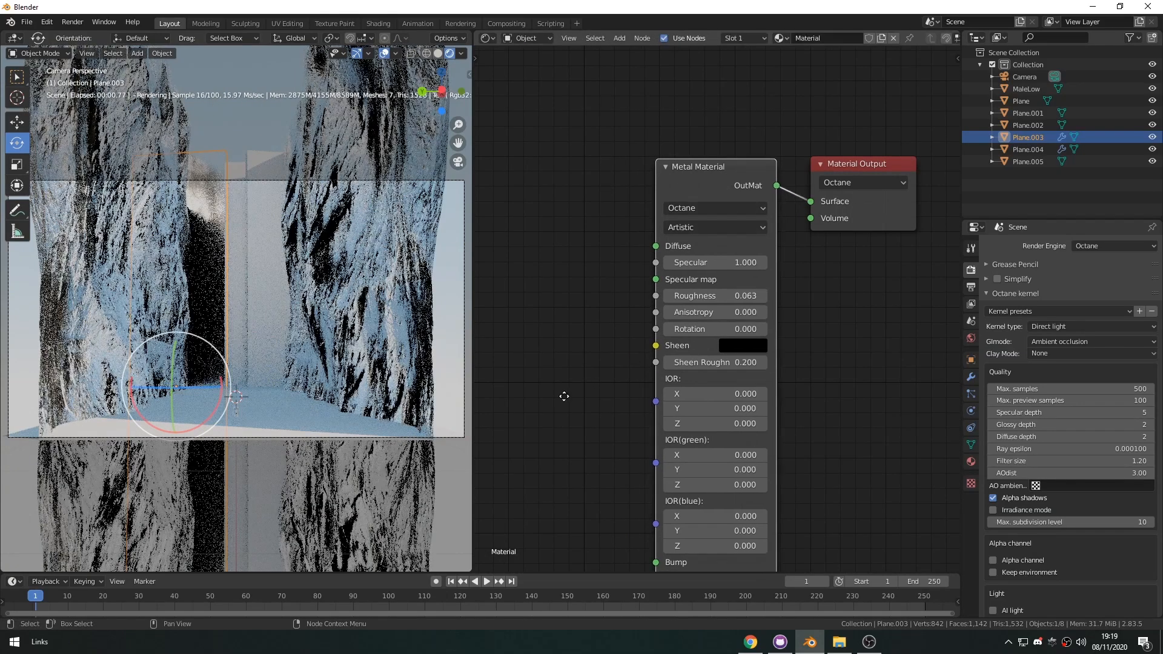
middle_drag(563, 396, 613, 390)
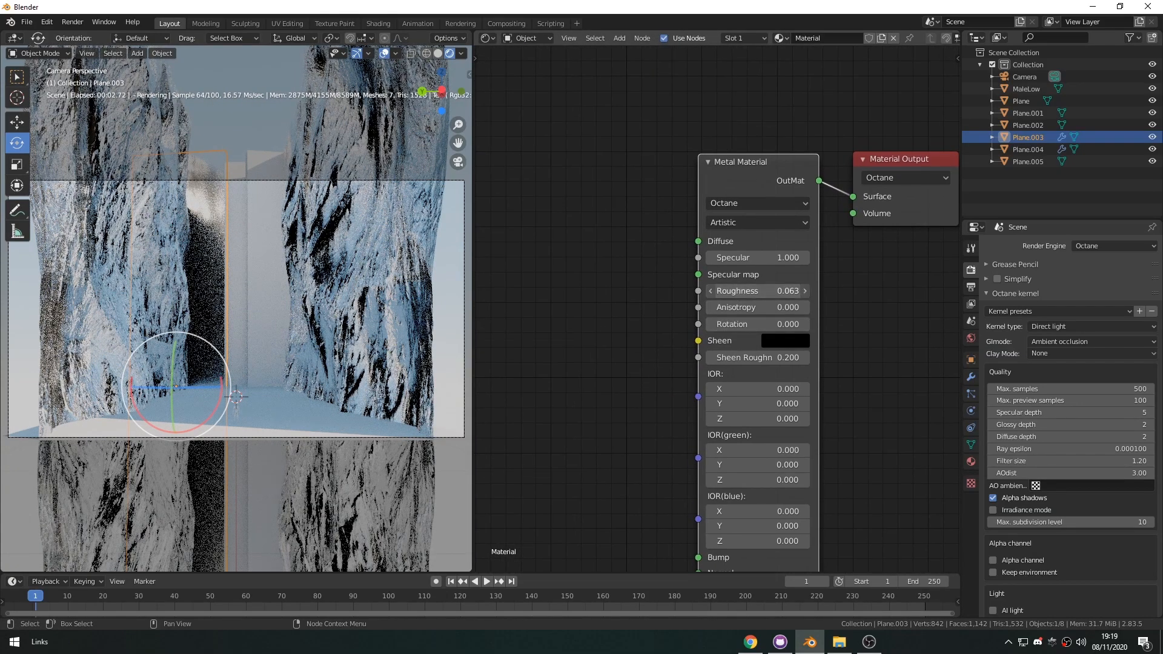
- Set the roughness of the left end panel's Metal Material to 0.5, trying 0.25 first
drag(757, 290, 787, 291)
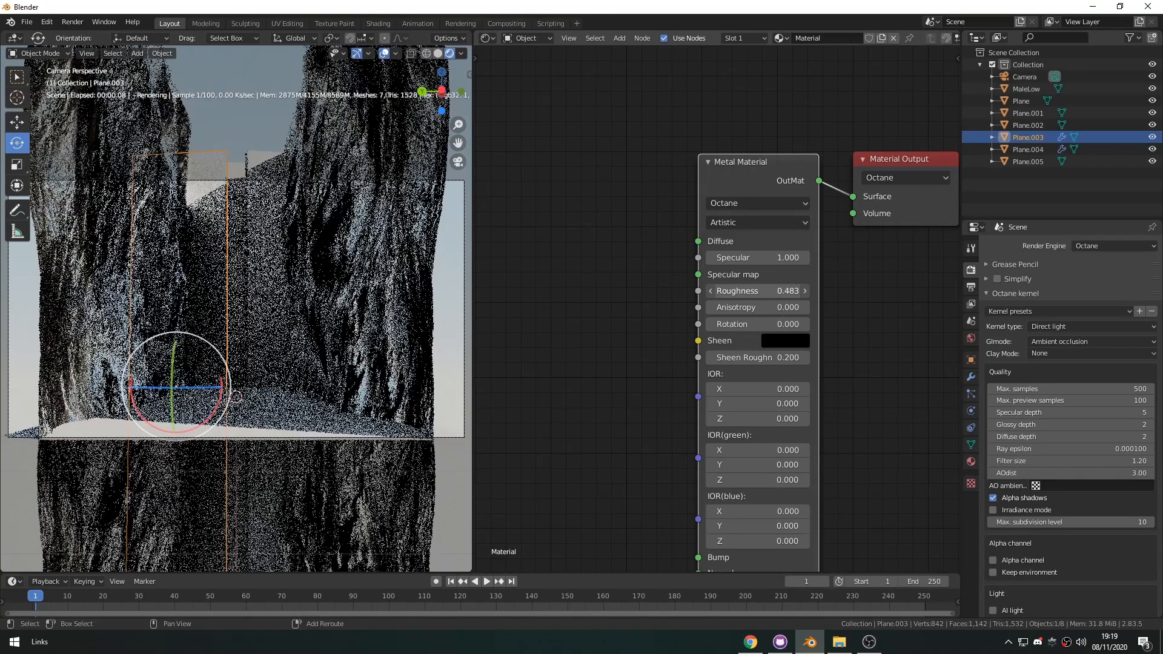
click(745, 291)
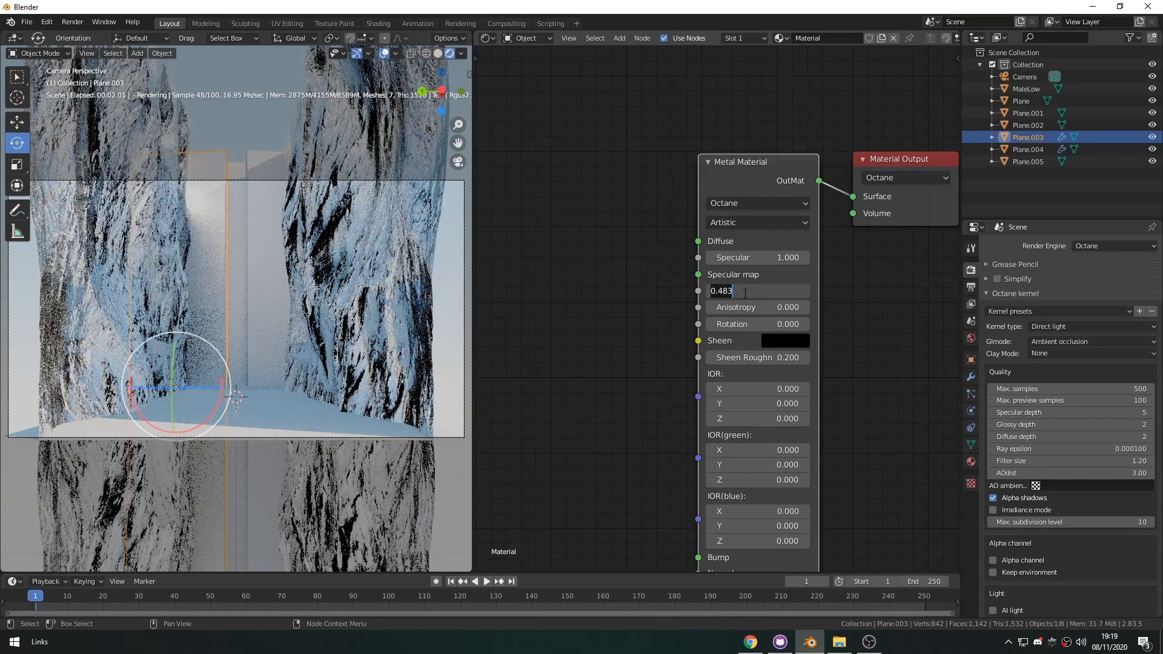
text(0.25)
key(Return)
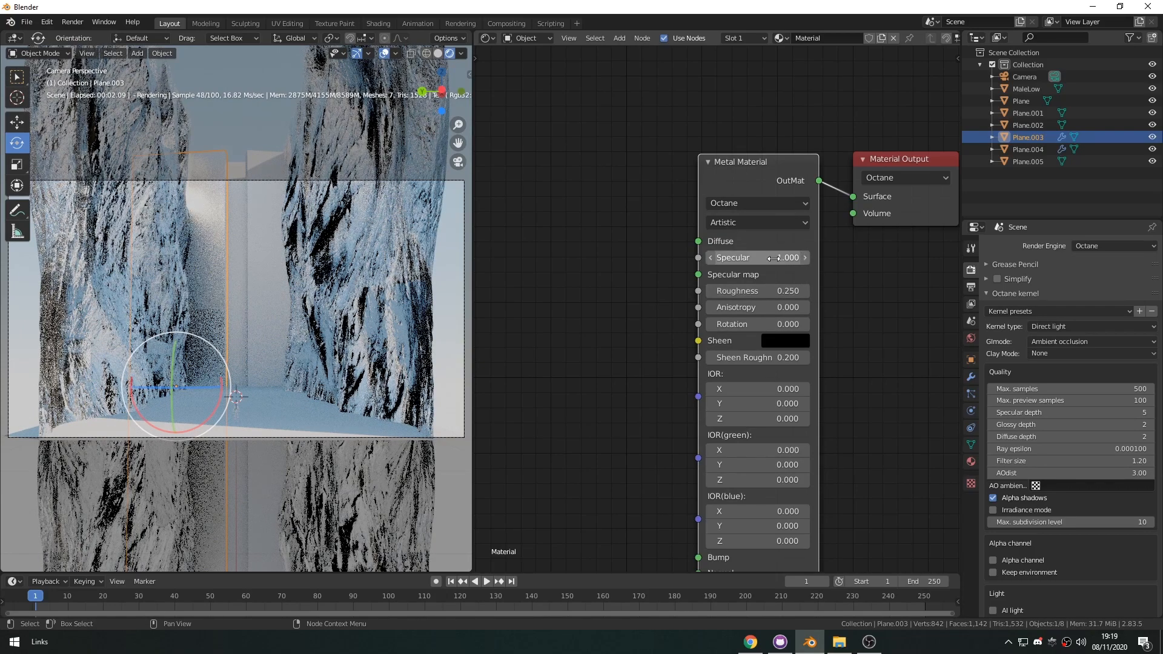
click(773, 291)
key(Return)
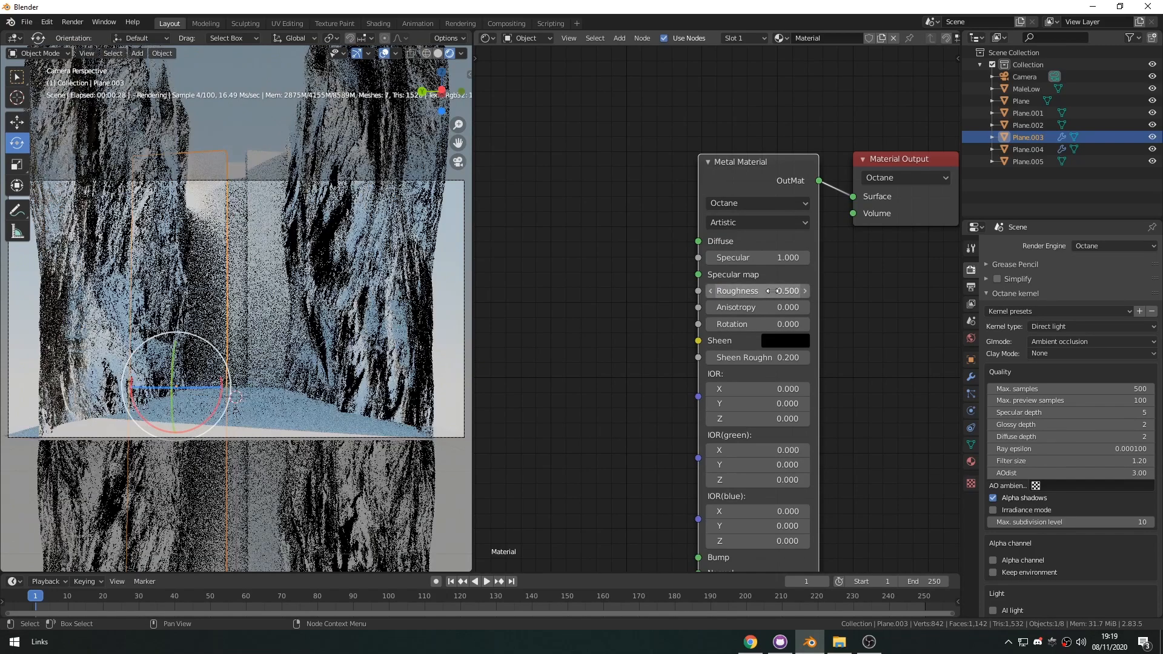
- Assign the left end panel's metal material to the right end panel and rename it Doors
click(267, 249)
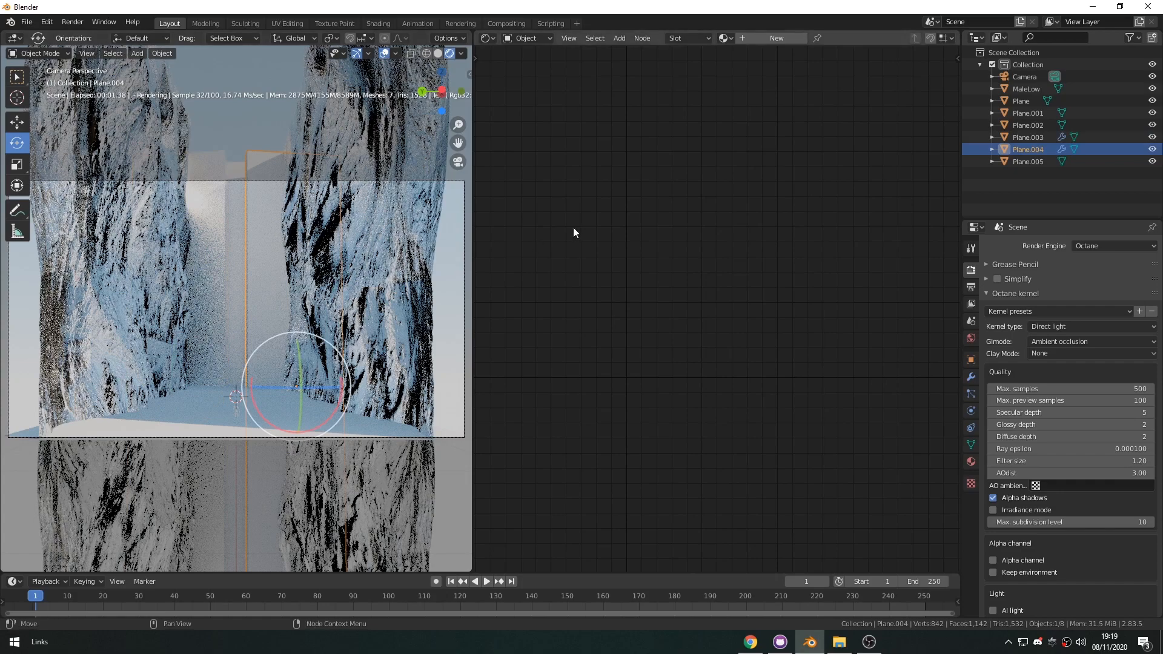
click(724, 37)
click(826, 37)
text(Do)
text(m)
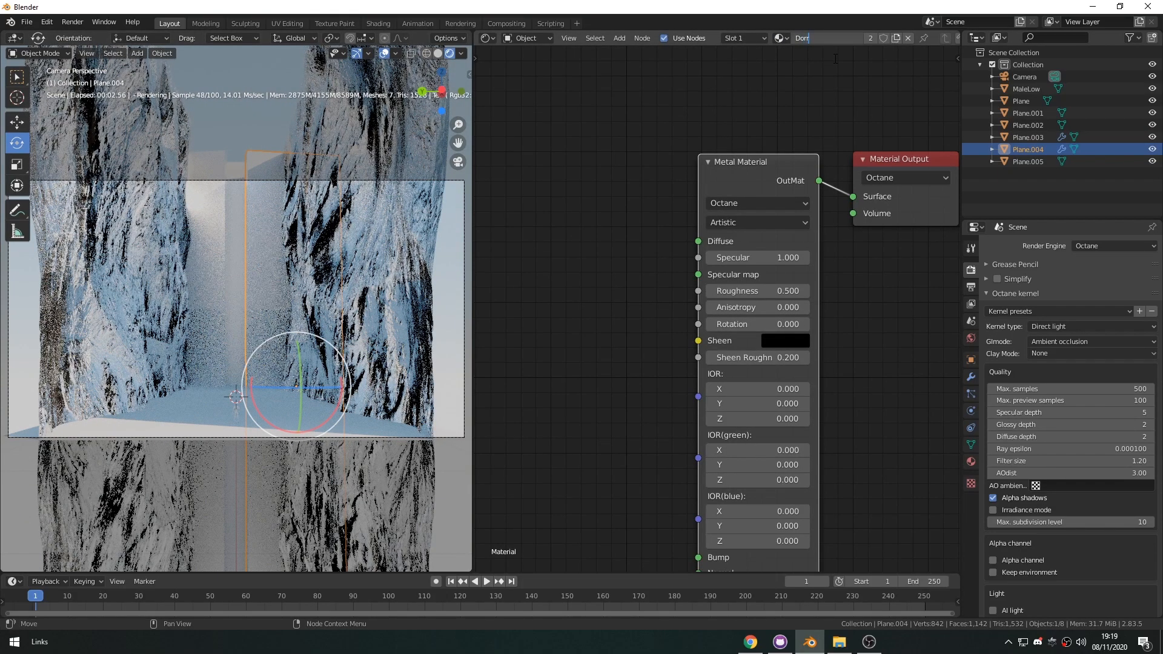
text(ors)
key(Return)
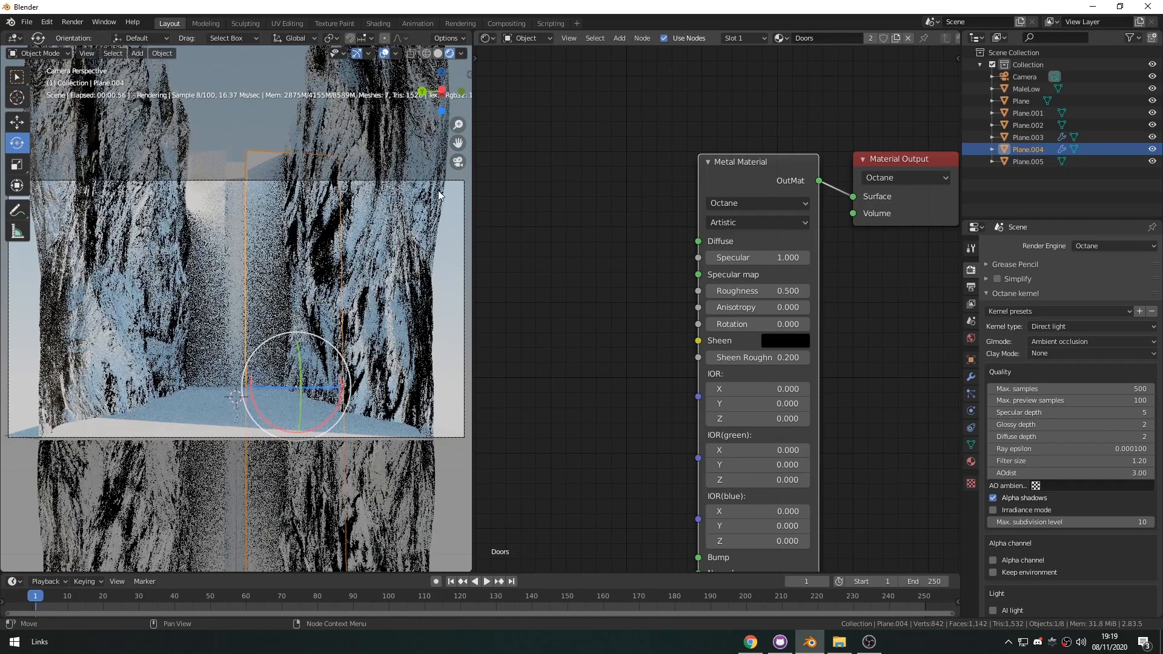
- Create a new material for the back plane behind the end panels and delete its default shader node
click(234, 224)
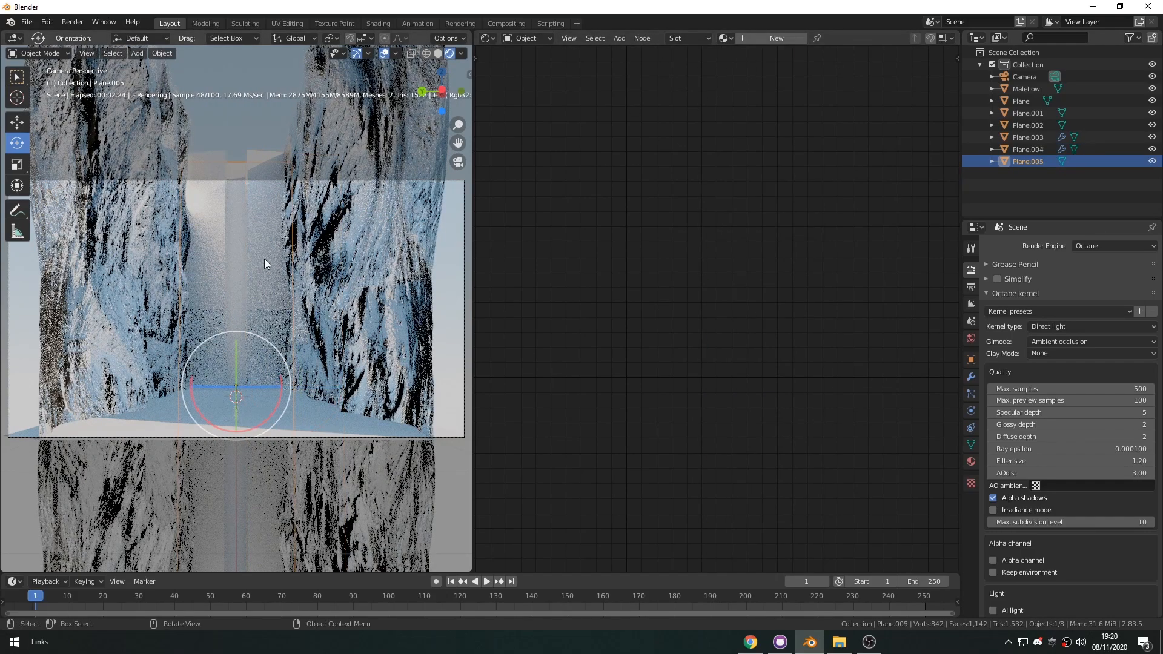
click(758, 38)
click(677, 191)
key(x)
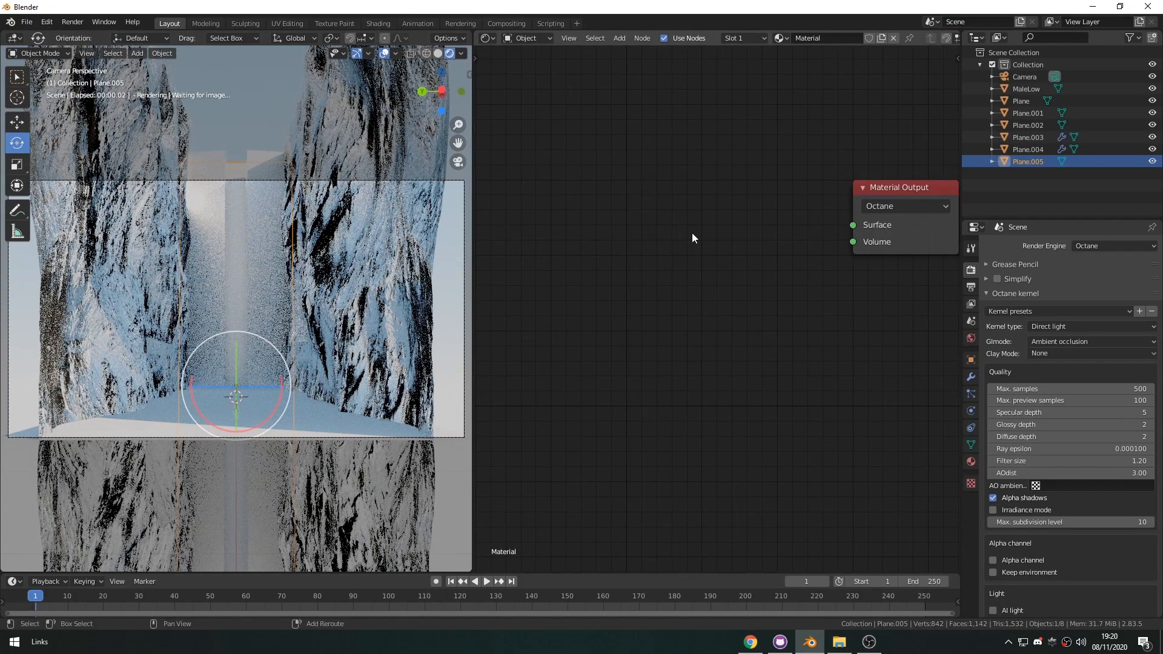
key(shift+a)
click(692, 232)
text(gloss)
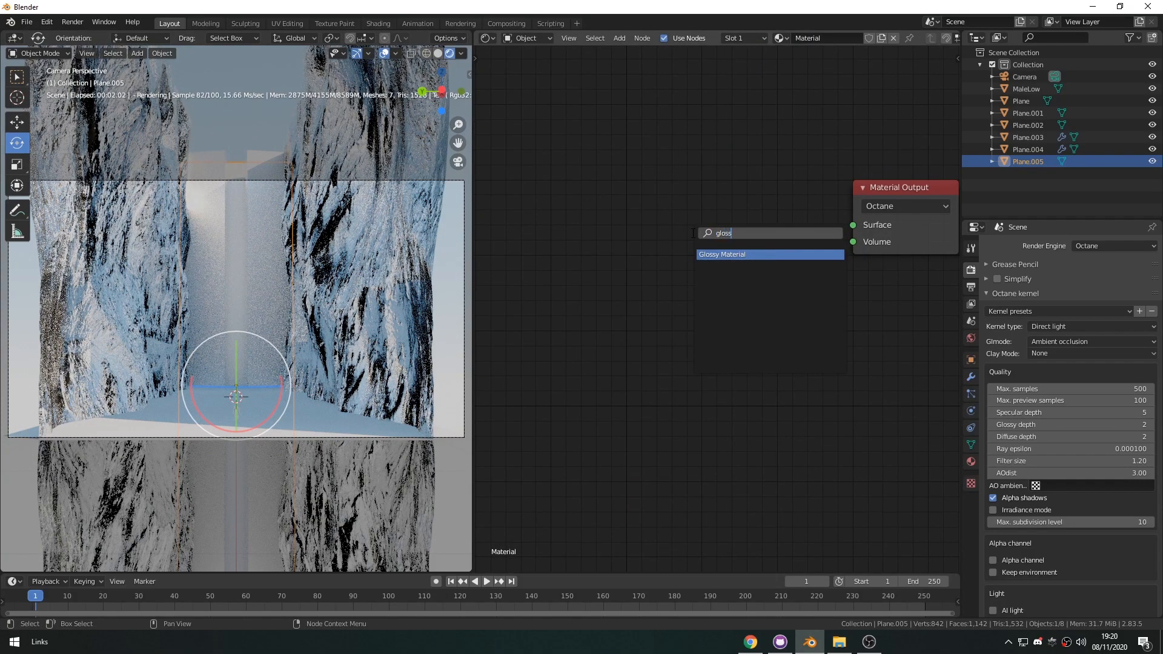
key(Return)
click(659, 178)
key(x)
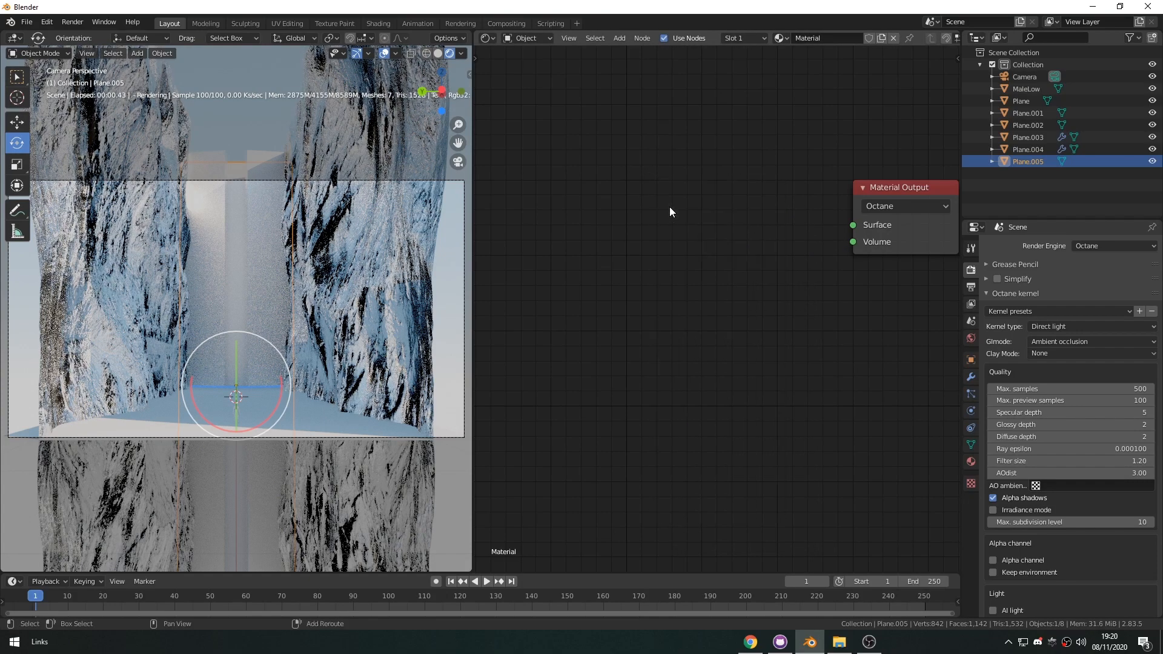
- Add a Diffuse Material node beside the output in the back plane's material
key(shift+a)
click(670, 207)
text(diff)
key(Return)
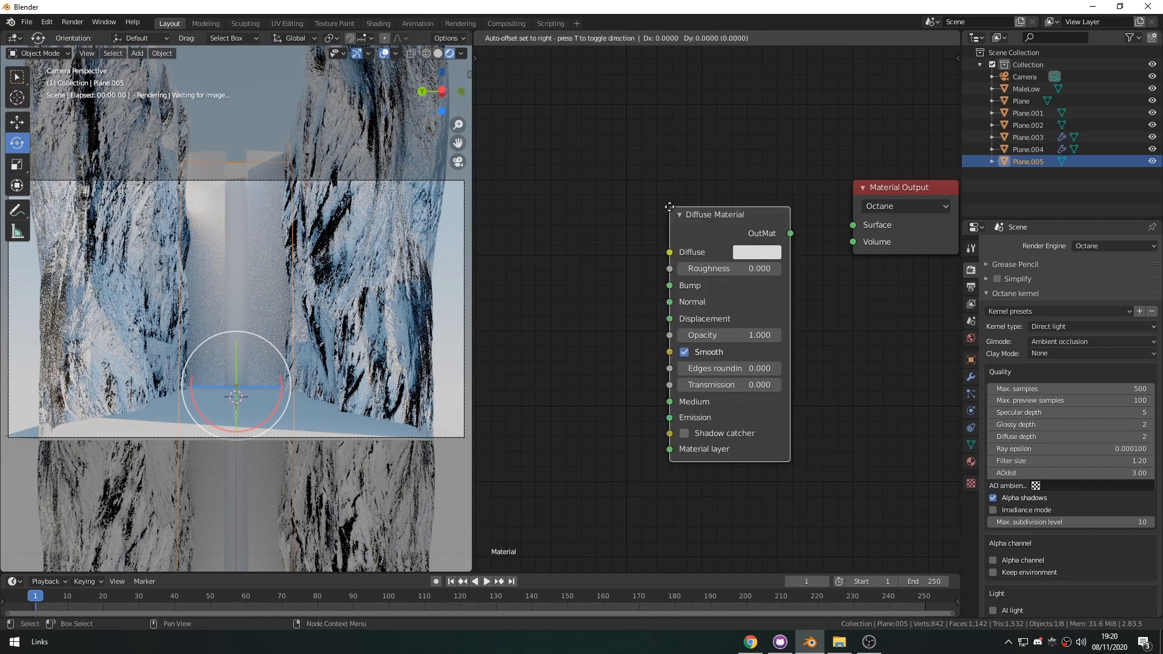
click(686, 189)
- Add a Black Body Emission node, feed it into the Diffuse Material's Emission, and connect the Diffuse Material to the output's Surface
key(shift+a)
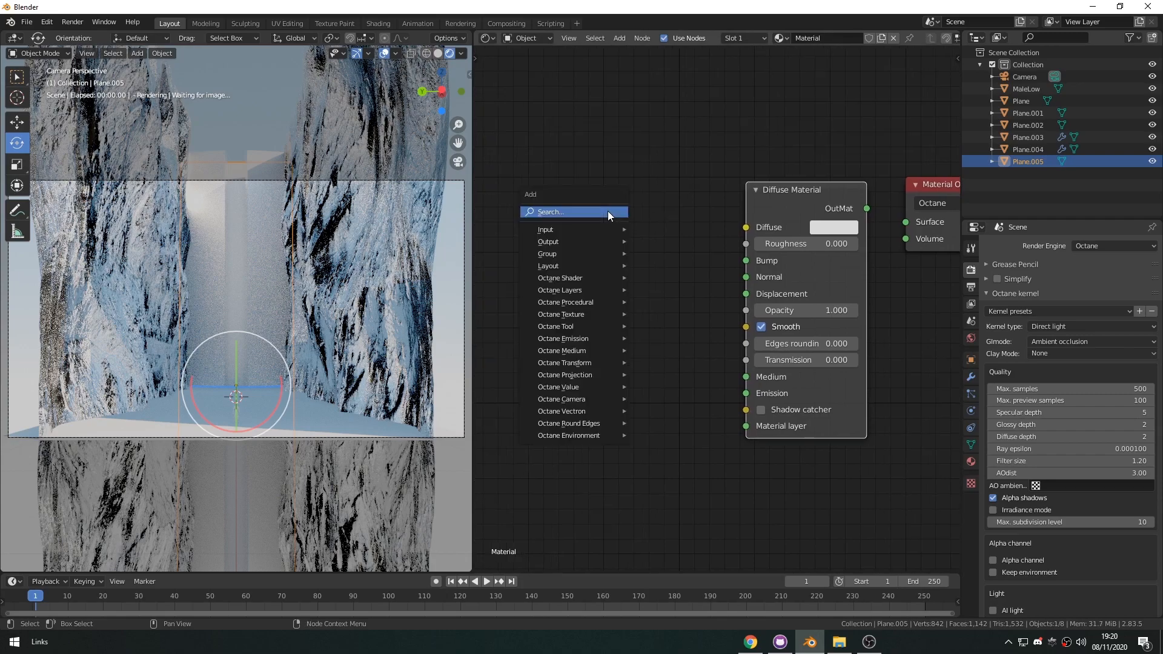
text(em)
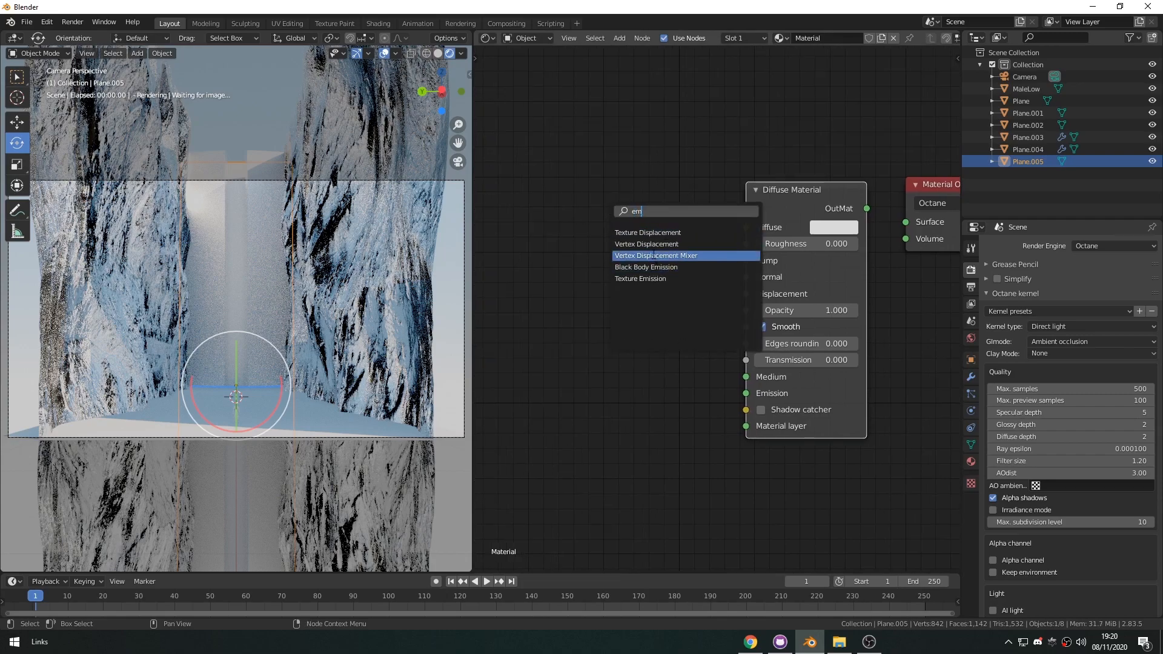
click(646, 267)
drag(663, 200, 732, 390)
drag(607, 180, 624, 185)
middle_drag(746, 241, 665, 241)
drag(786, 209, 832, 231)
middle_drag(766, 244, 816, 242)
mouse_move(596, 185)
mouse_down()
mouse_move(628, 197)
mouse_move(593, 178)
mouse_up()
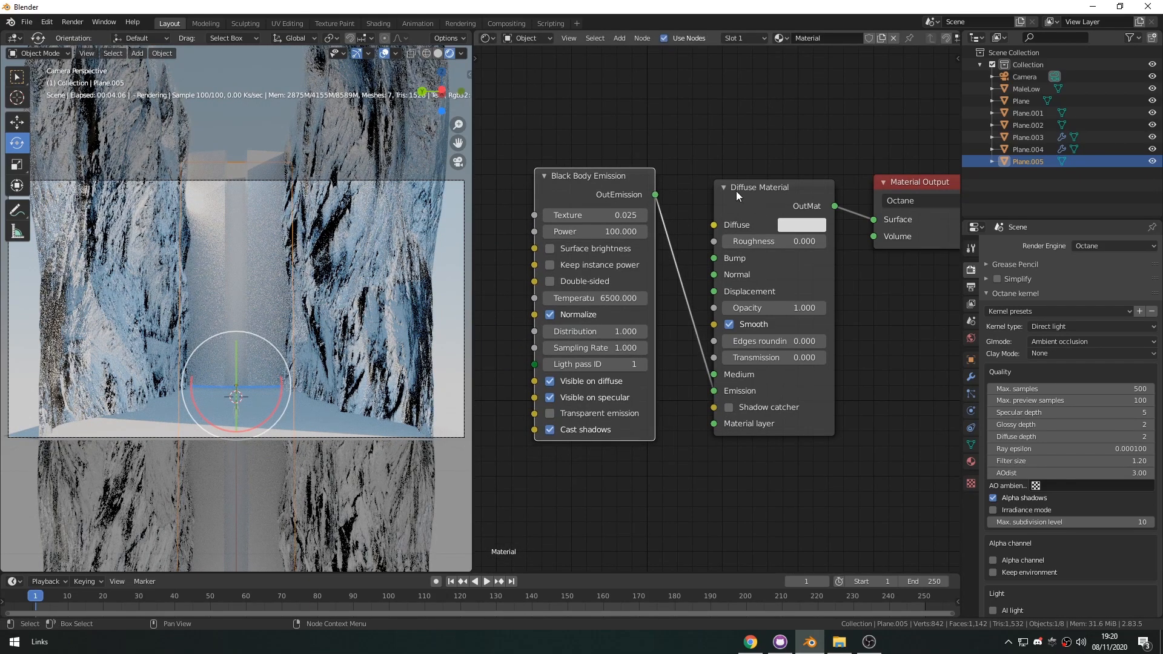
- Add an RGB Spectrum texture node and connect it to the Black Body Emission's Texture input
middle_drag(626, 248, 739, 274)
key(shift+a)
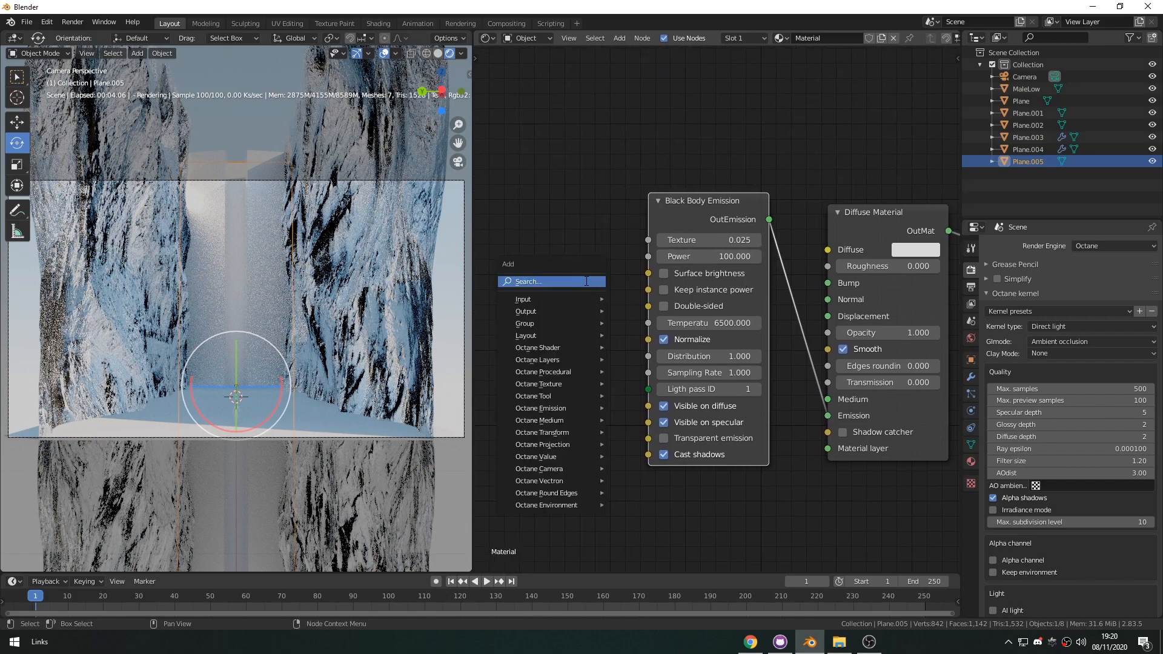
click(585, 281)
text(rgb)
key(Return)
click(603, 237)
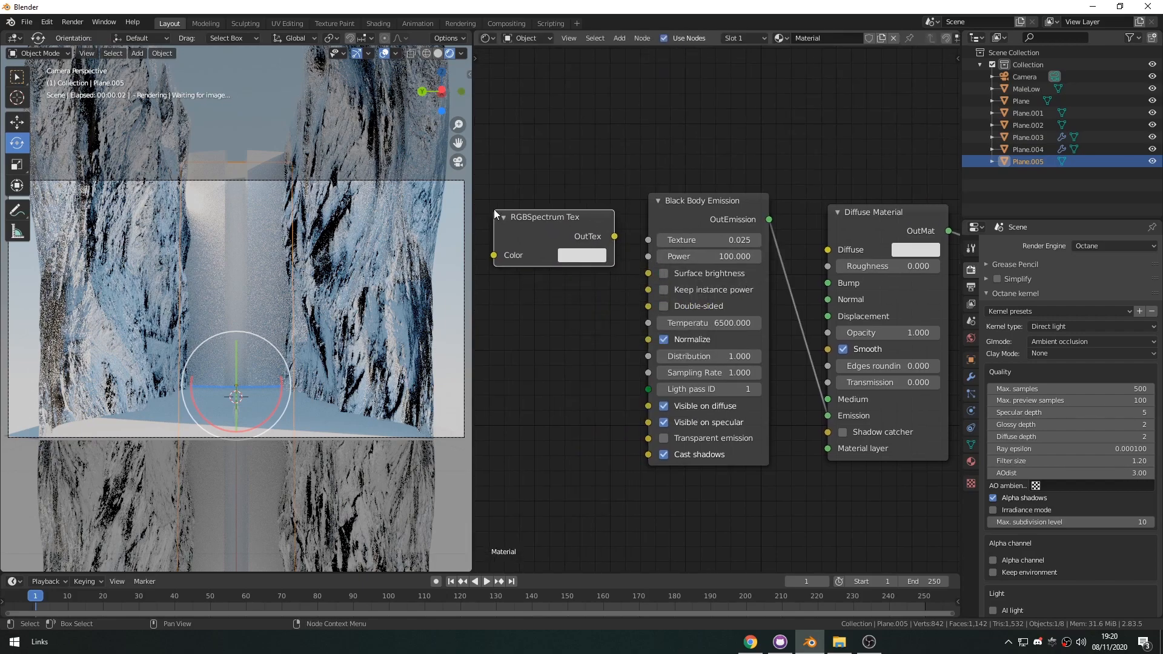
drag(651, 239, 649, 240)
- Enable Surface brightness on the Black Body Emission and set its power to 50
click(672, 273)
middle_drag(605, 285, 644, 285)
drag(614, 228, 610, 216)
middle_drag(660, 287, 616, 289)
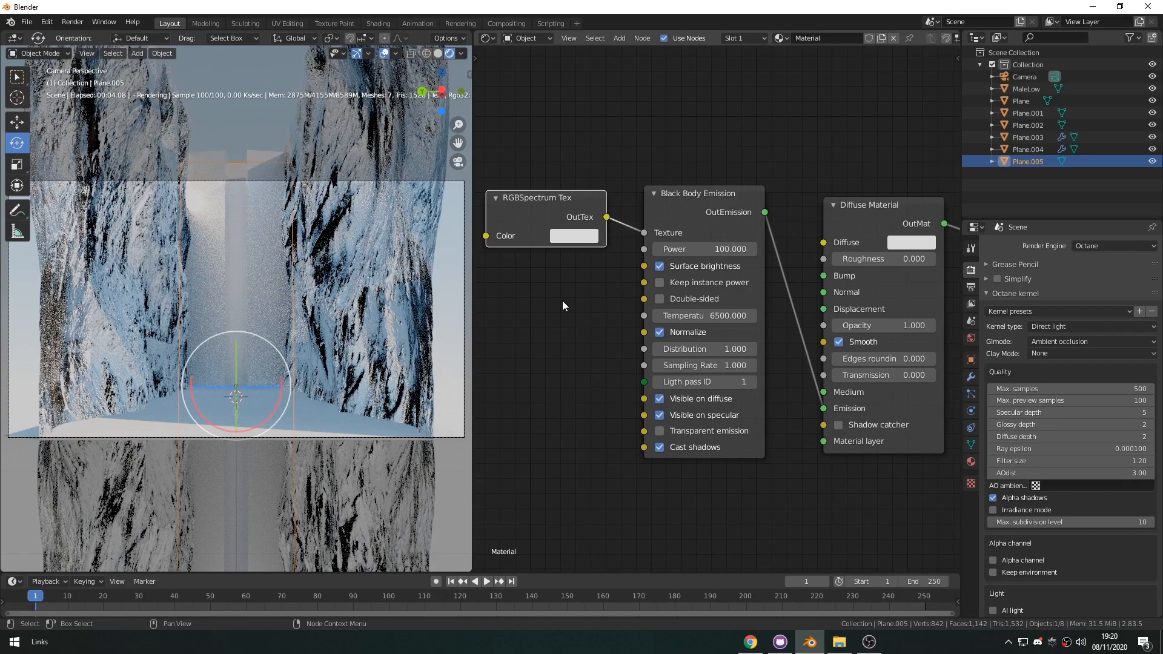
click(708, 255)
text(50)
key(Return)
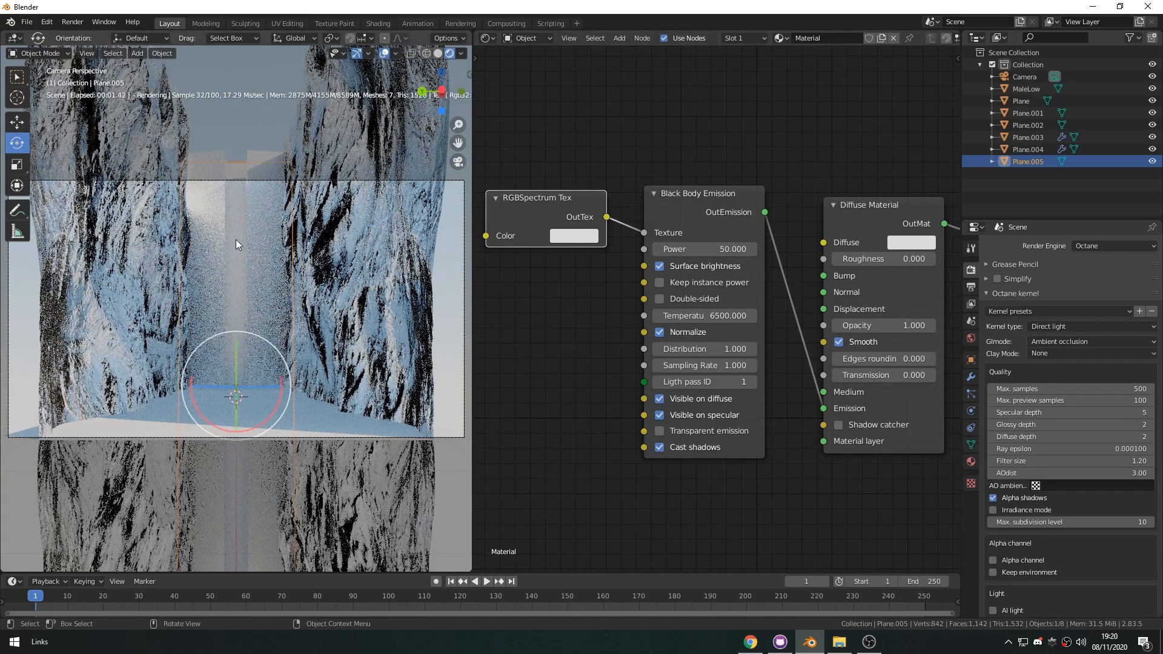
- Restart the viewport's rendered preview to check the back plane's emission
middle_drag(559, 323, 532, 306)
middle_drag(755, 294, 603, 325)
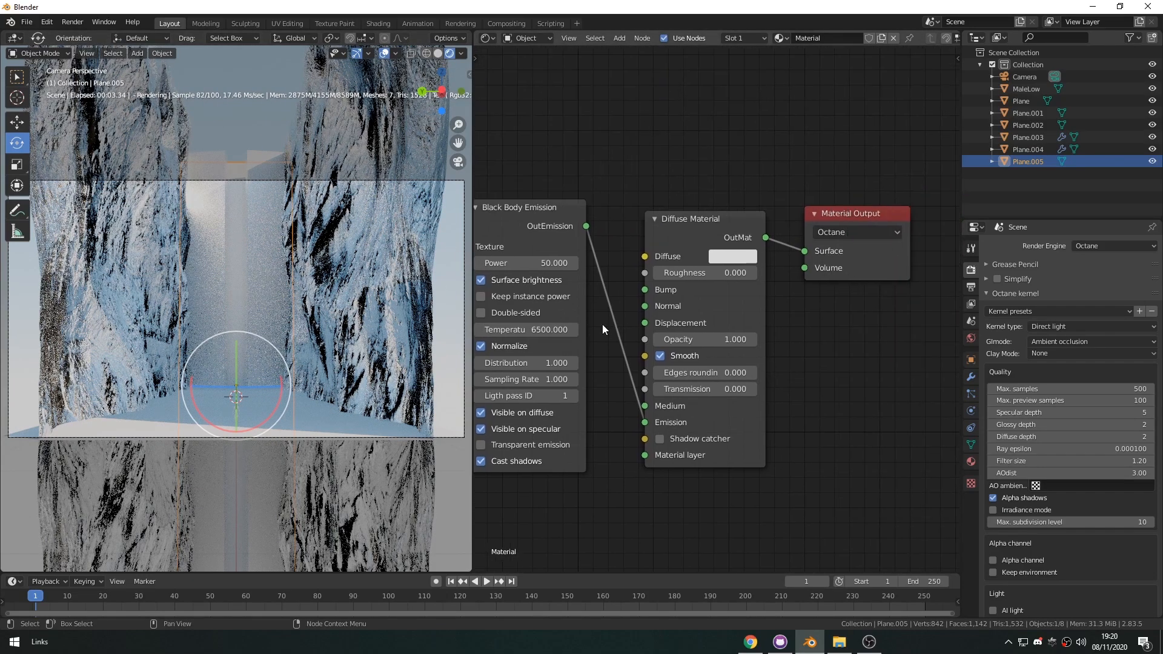
click(781, 39)
click(803, 81)
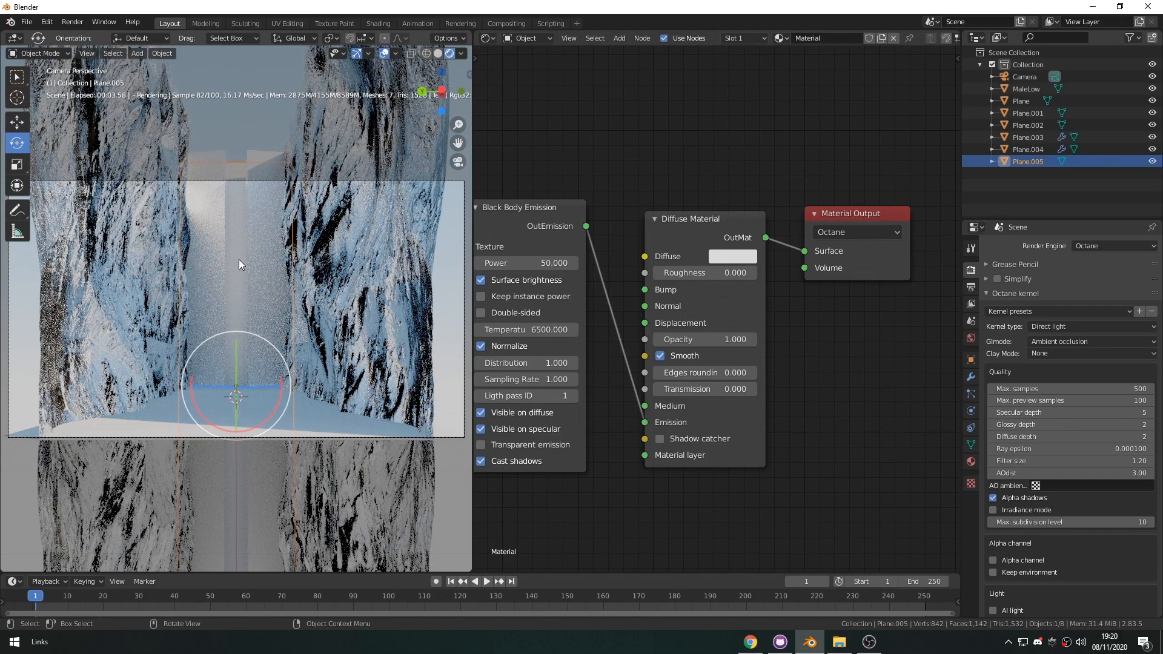
click(438, 54)
click(450, 54)
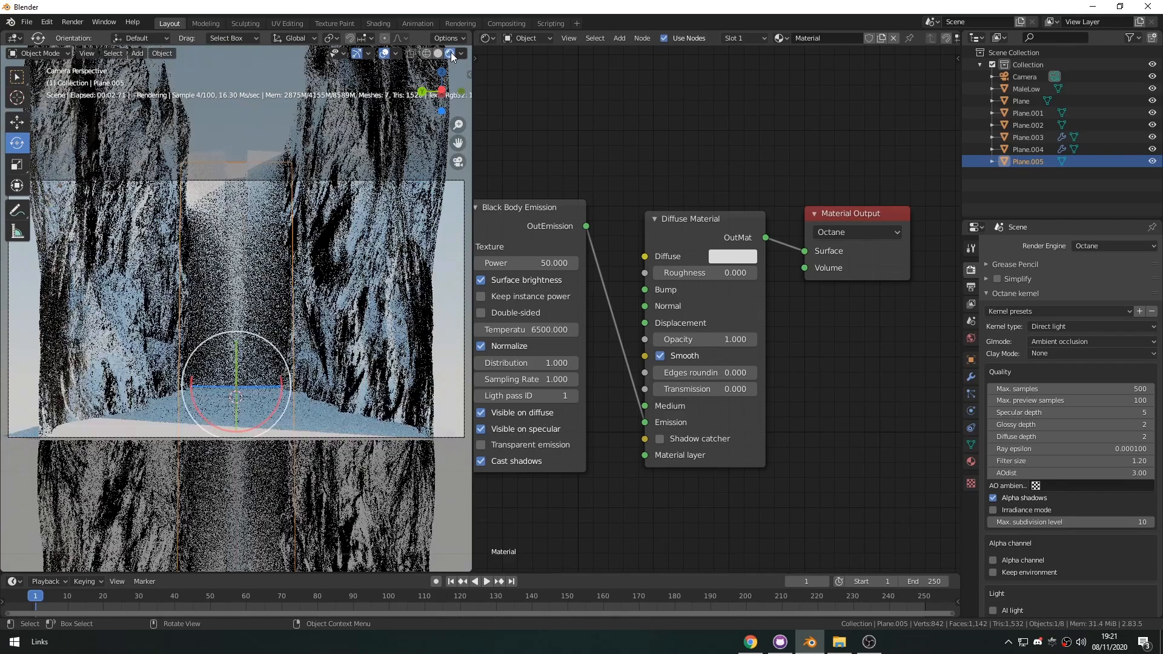
middle_drag(603, 163, 706, 155)
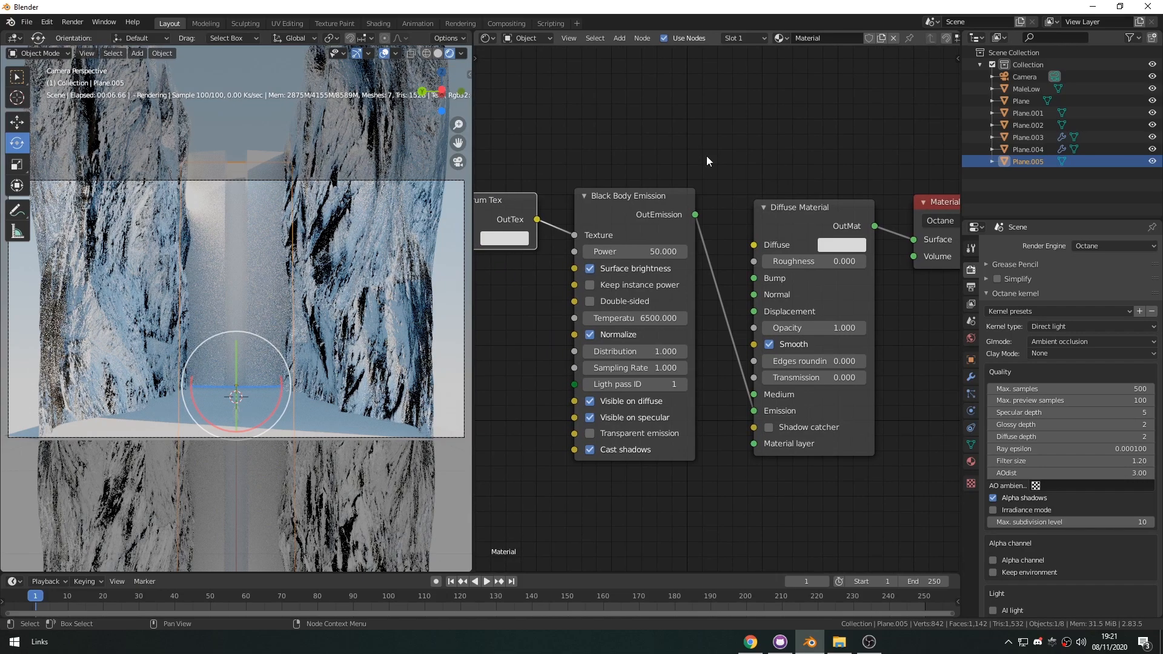
- Set the world daylight environment's power to 0 and make the back plane's Black Body Emission double-sided
click(970, 338)
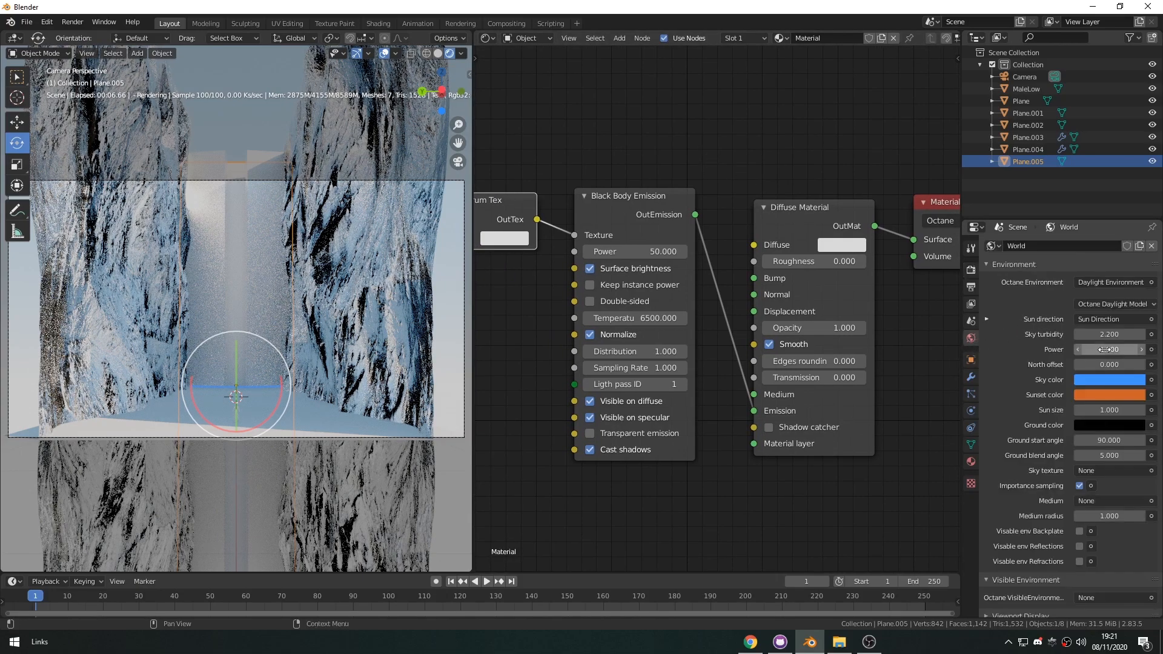
drag(1104, 349, 1084, 349)
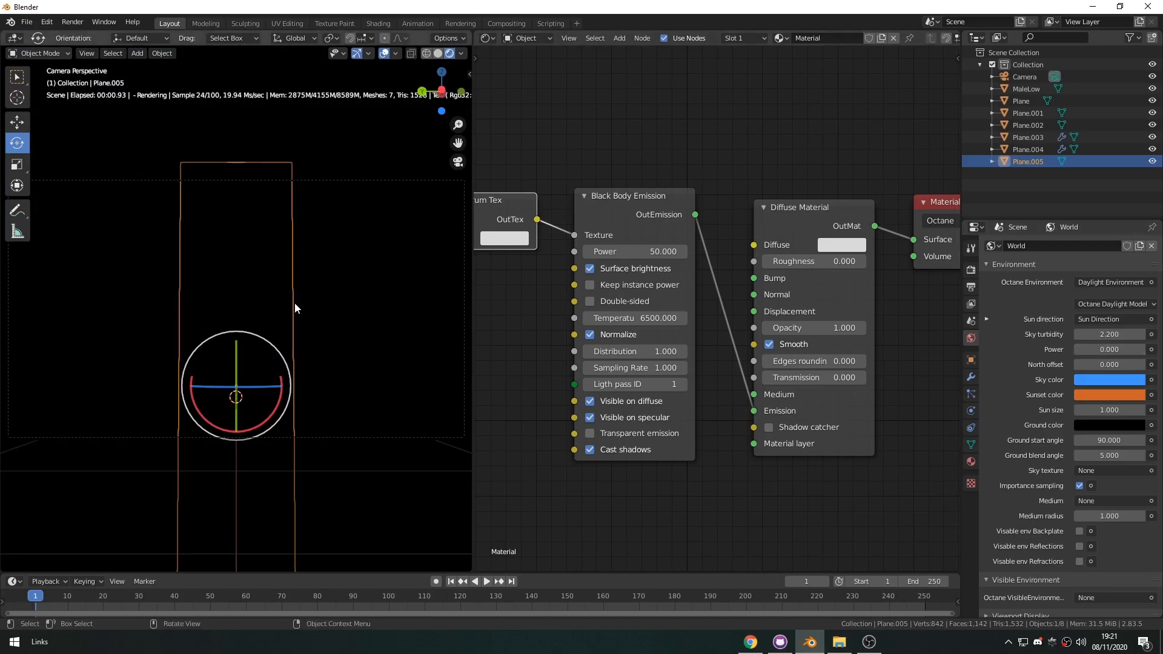
middle_drag(633, 351, 683, 349)
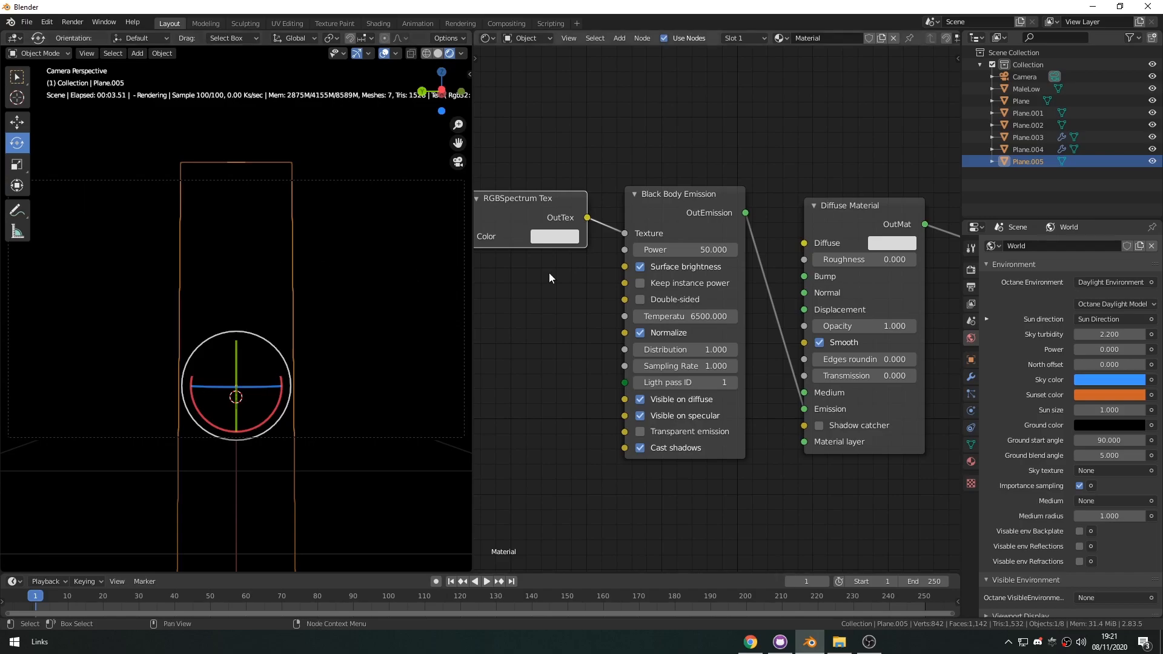
click(640, 300)
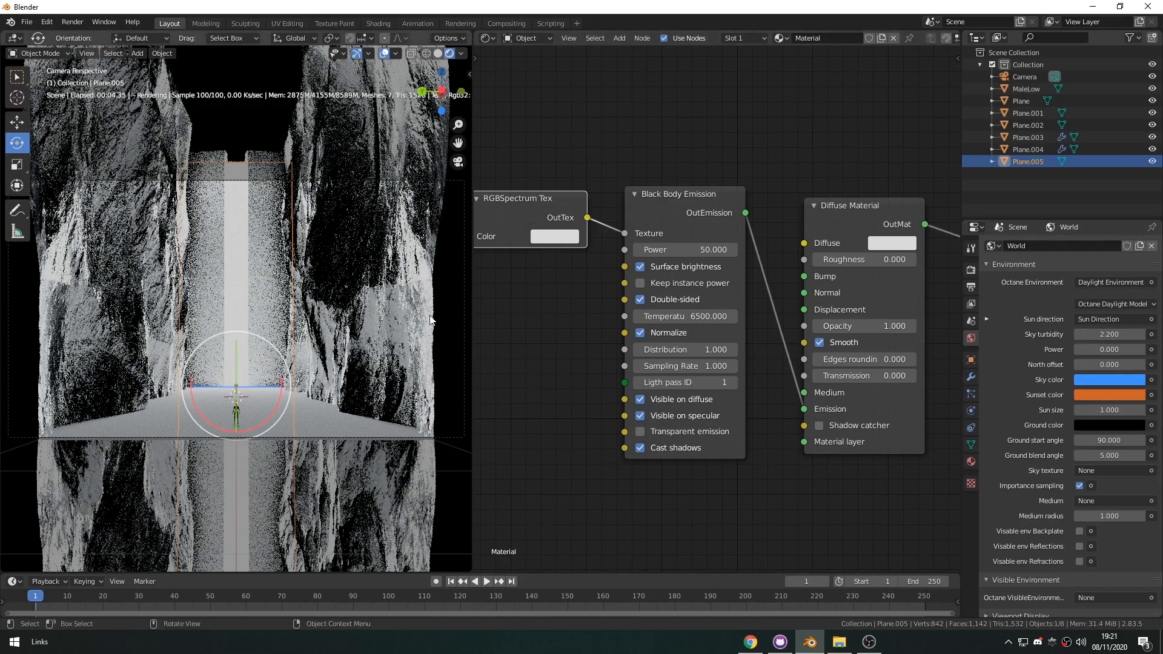
- Reframe the camera with location X -7.3588 m, location Z 0.18429 m and rotation X 97.5°, and deselect it
click(970, 360)
click(1024, 76)
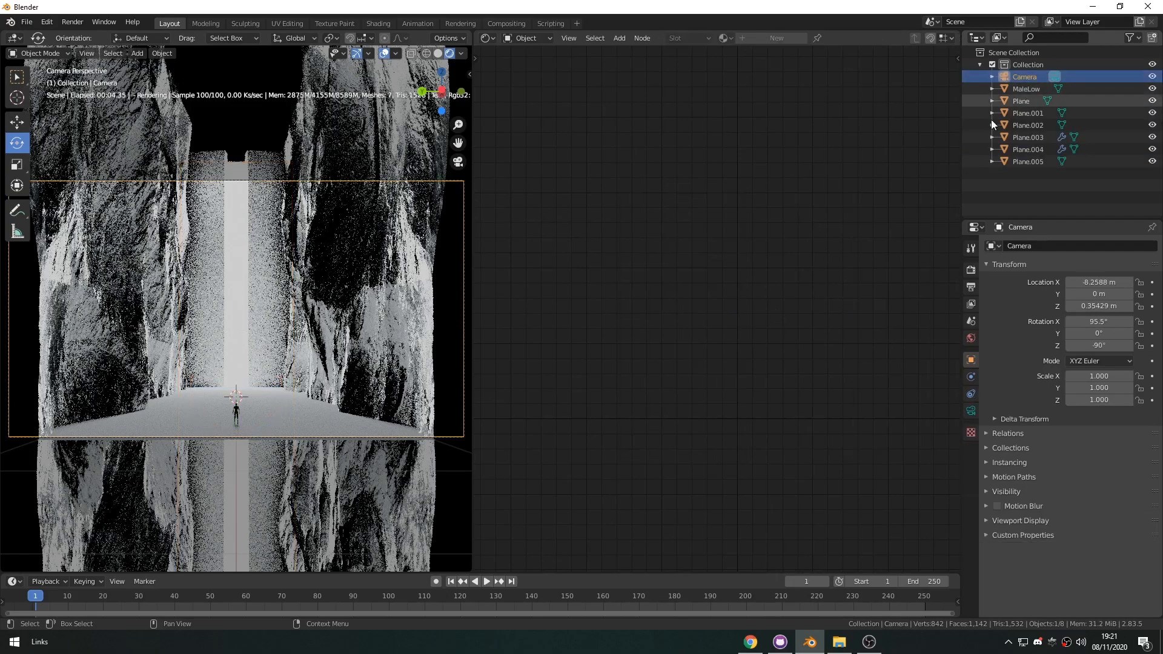
drag(1102, 283, 1105, 321)
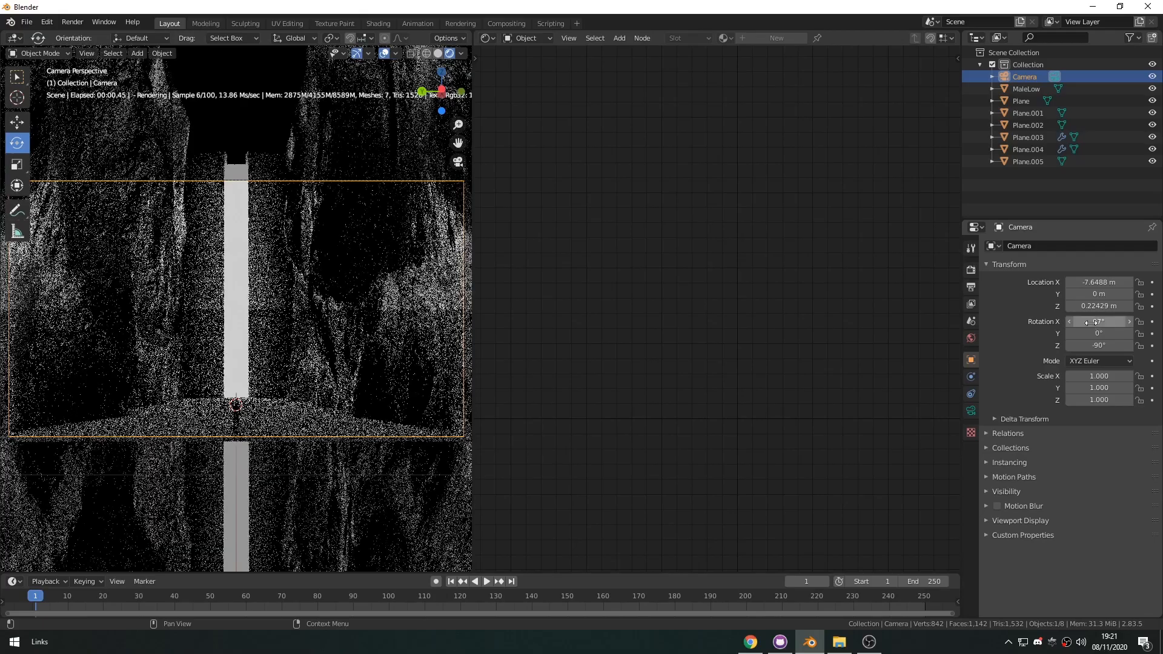
drag(1098, 283, 1115, 283)
drag(1085, 321, 1079, 306)
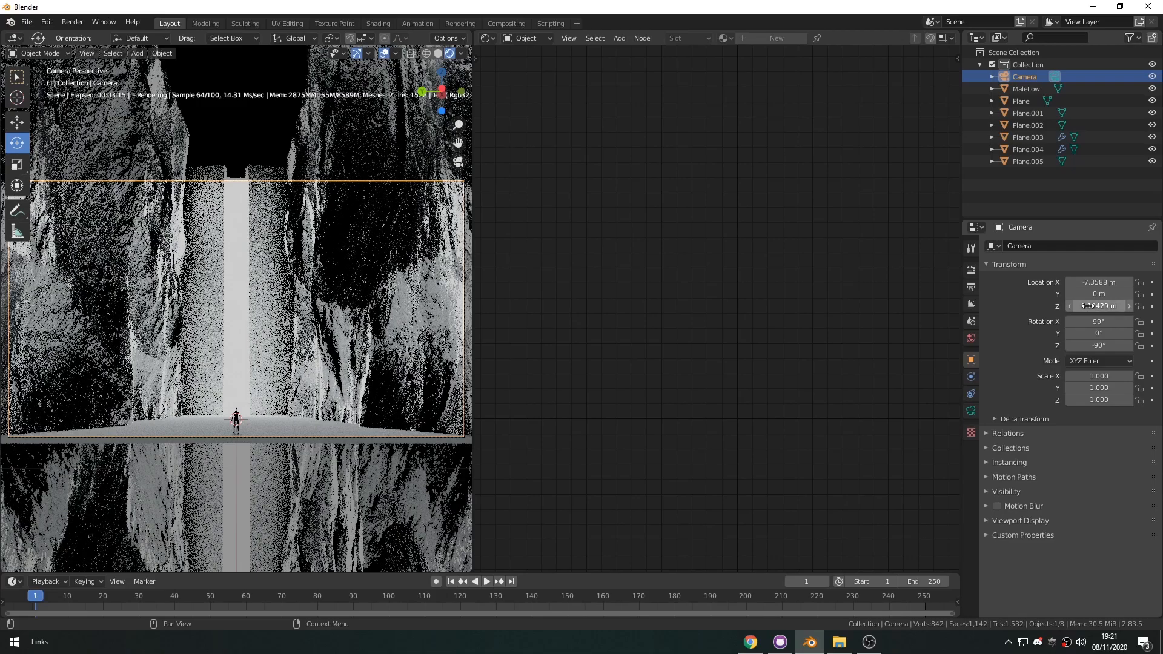
drag(1097, 321, 1098, 306)
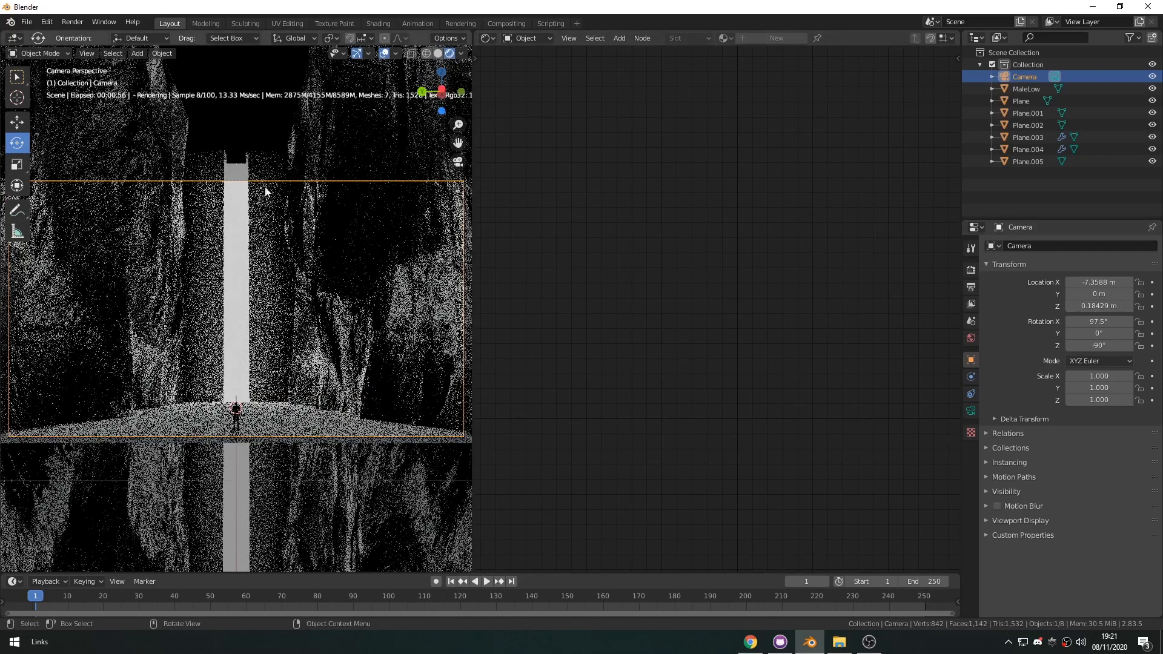
click(222, 107)
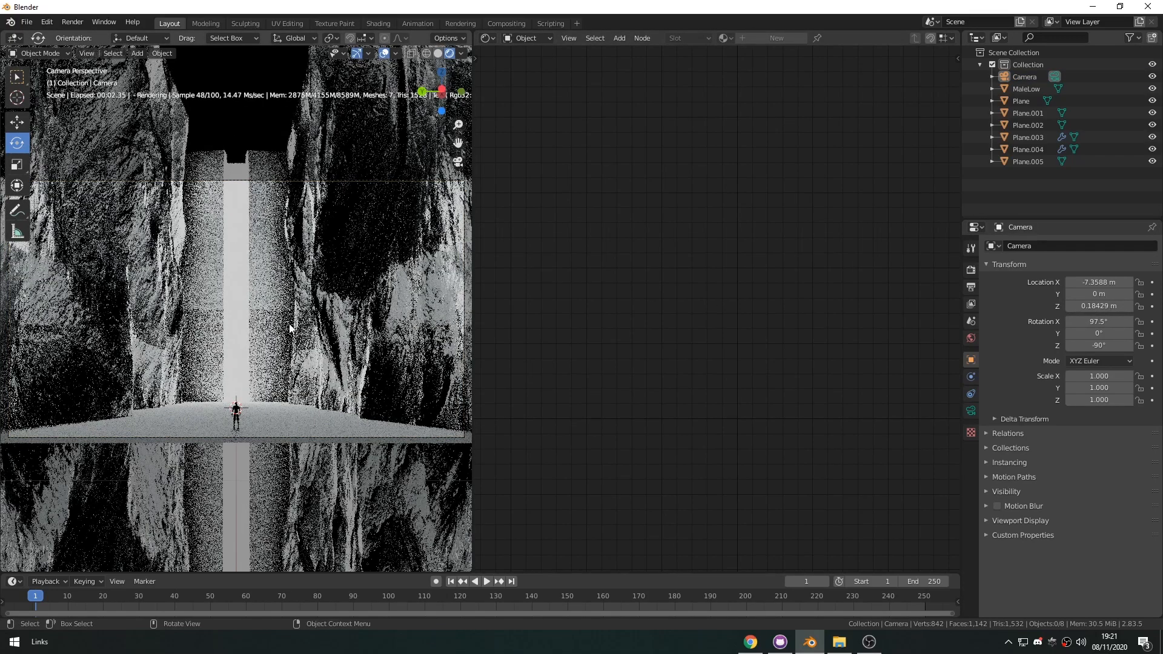
- Move the right side wall inward by setting its Y location to -1 m
click(413, 325)
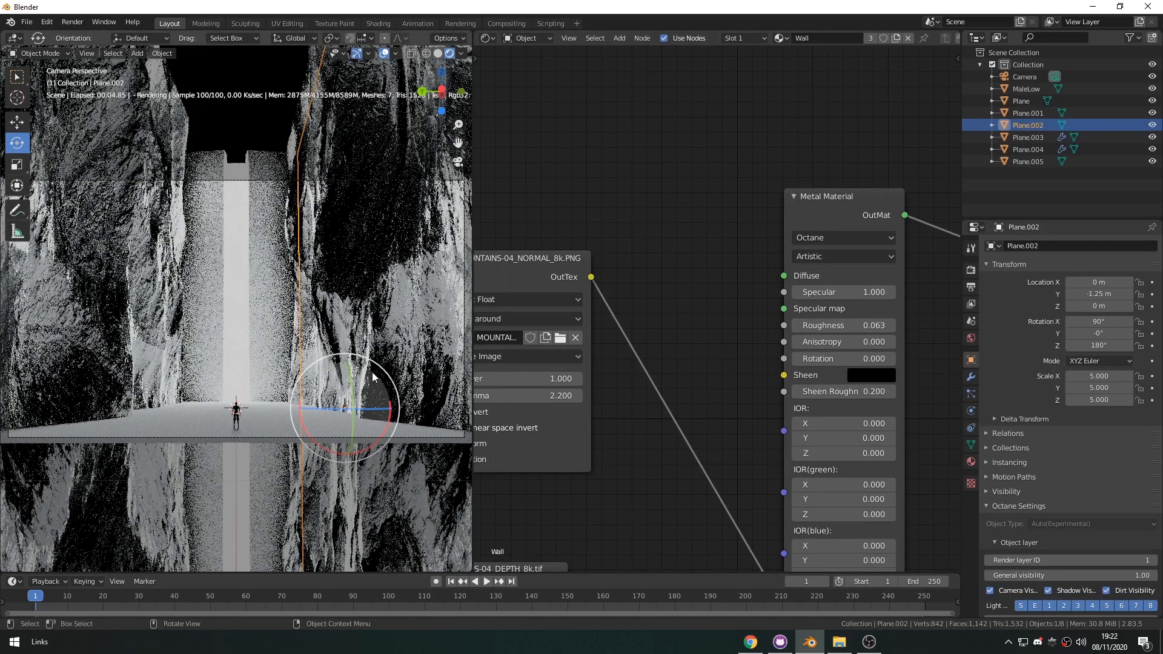
key(shift+space)
key(g)
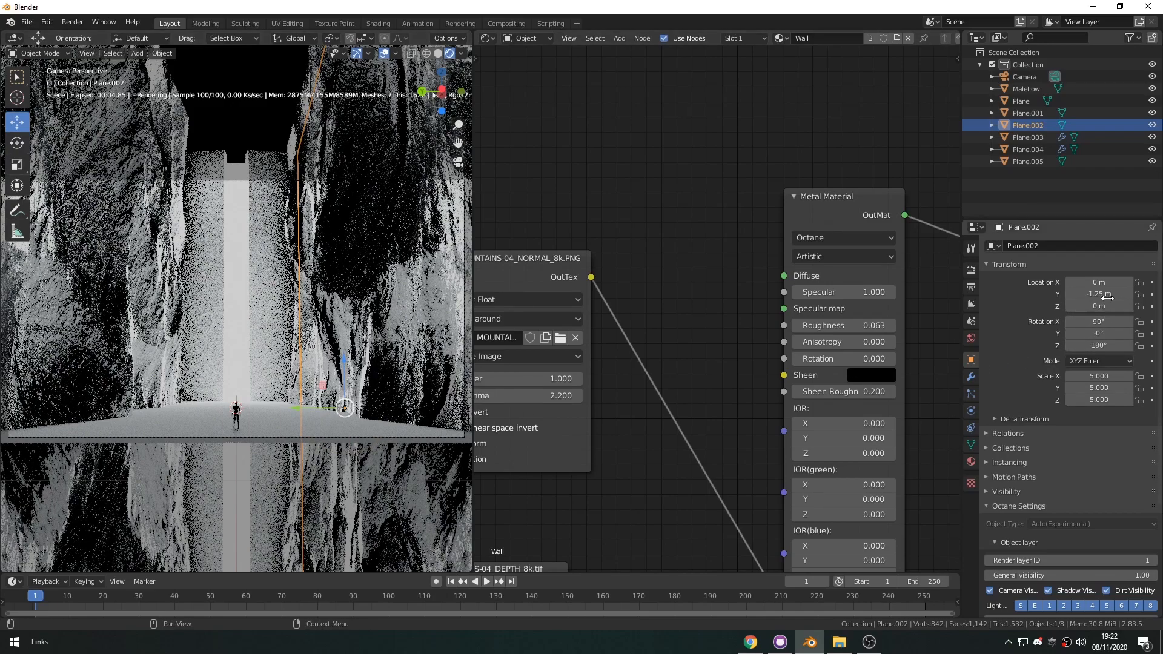
text(-1)
key(Return)
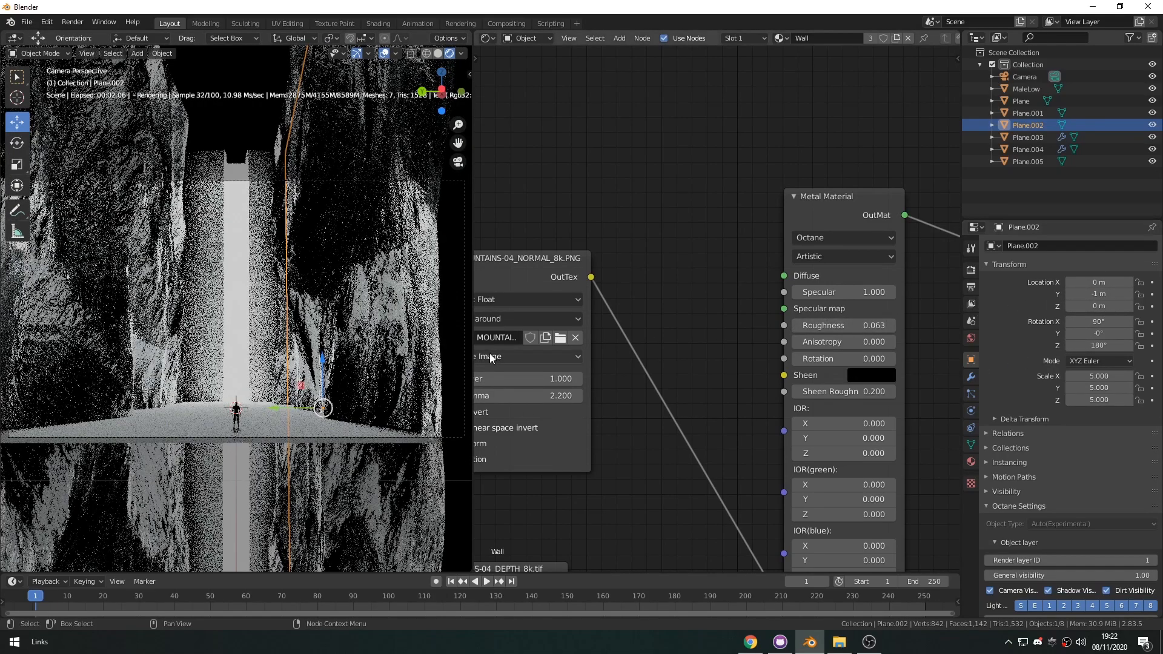
key(ctrl+z)
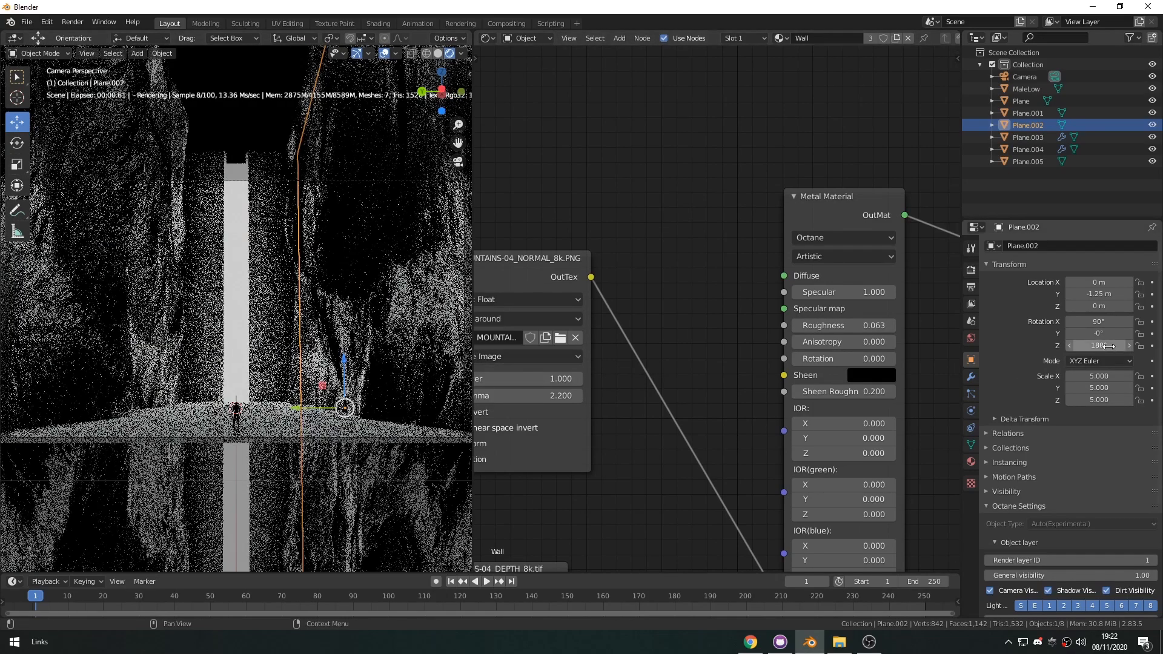
click(1099, 295)
text(1.2)
key(Return)
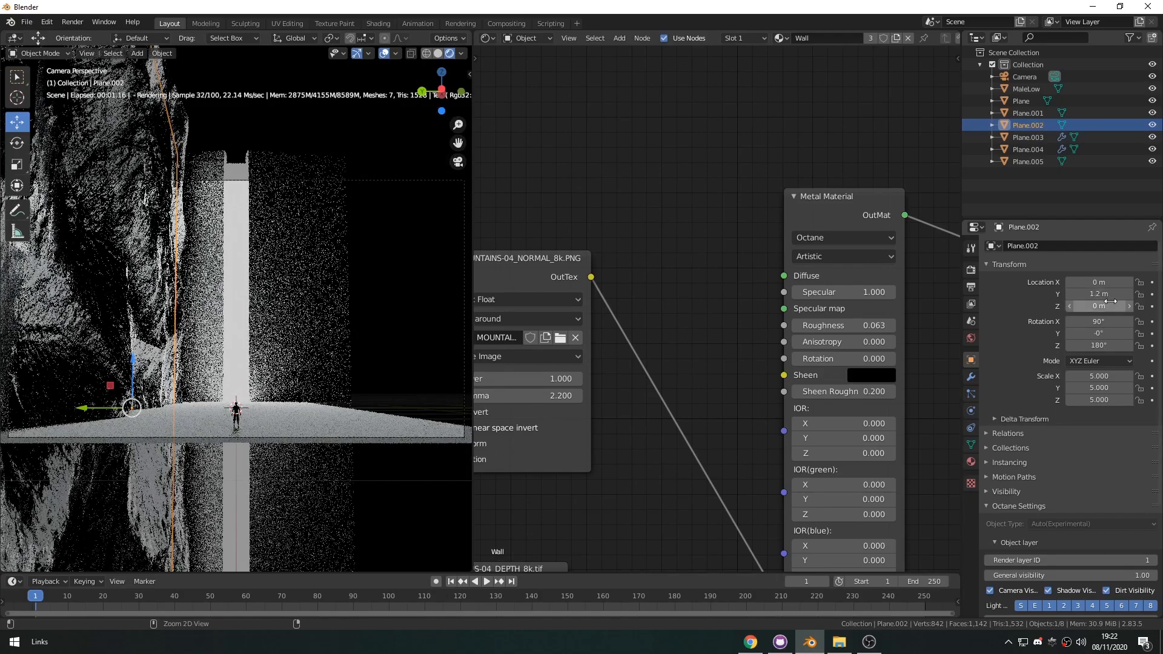
key(ctrl+z)
- Set the right side wall's Y location to -1.2 m
click(1100, 294)
text(-1.2)
key(Return)
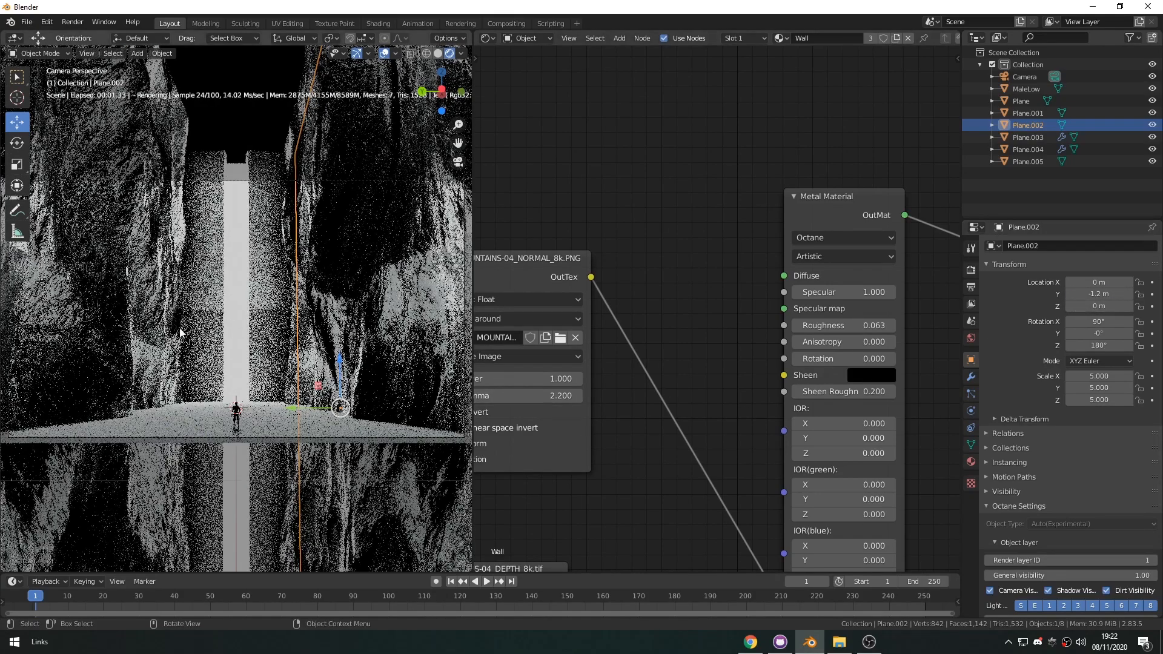
- Move the left side wall inward to a Y location of 1.2 m and deselect it
click(108, 331)
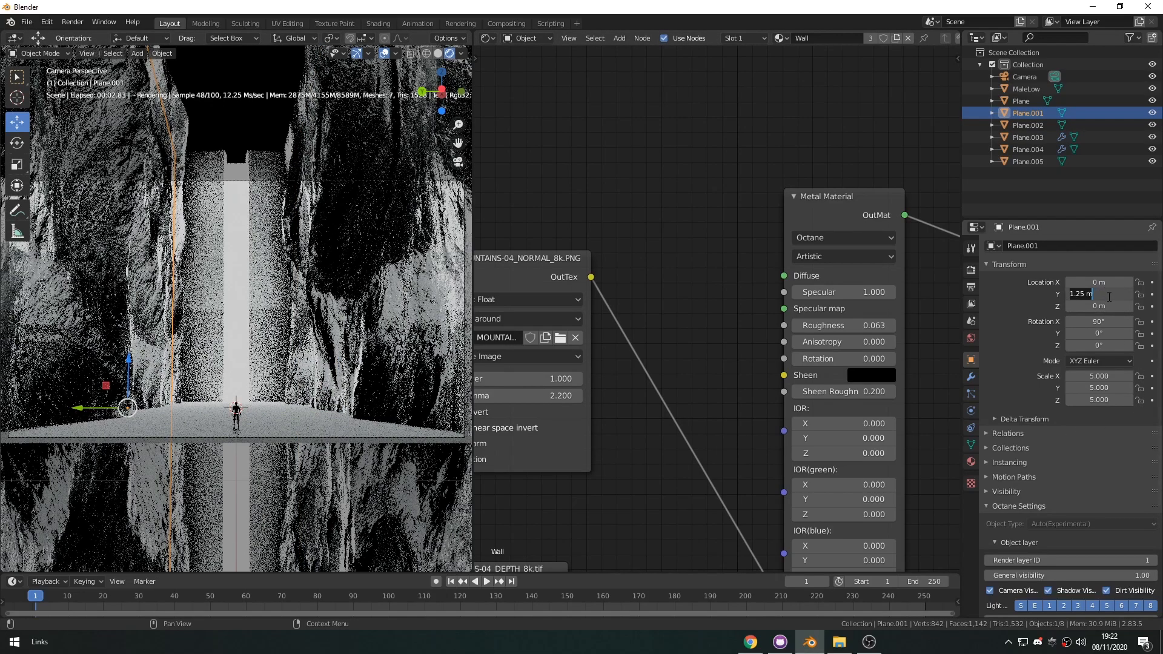
text(1)
key(Return)
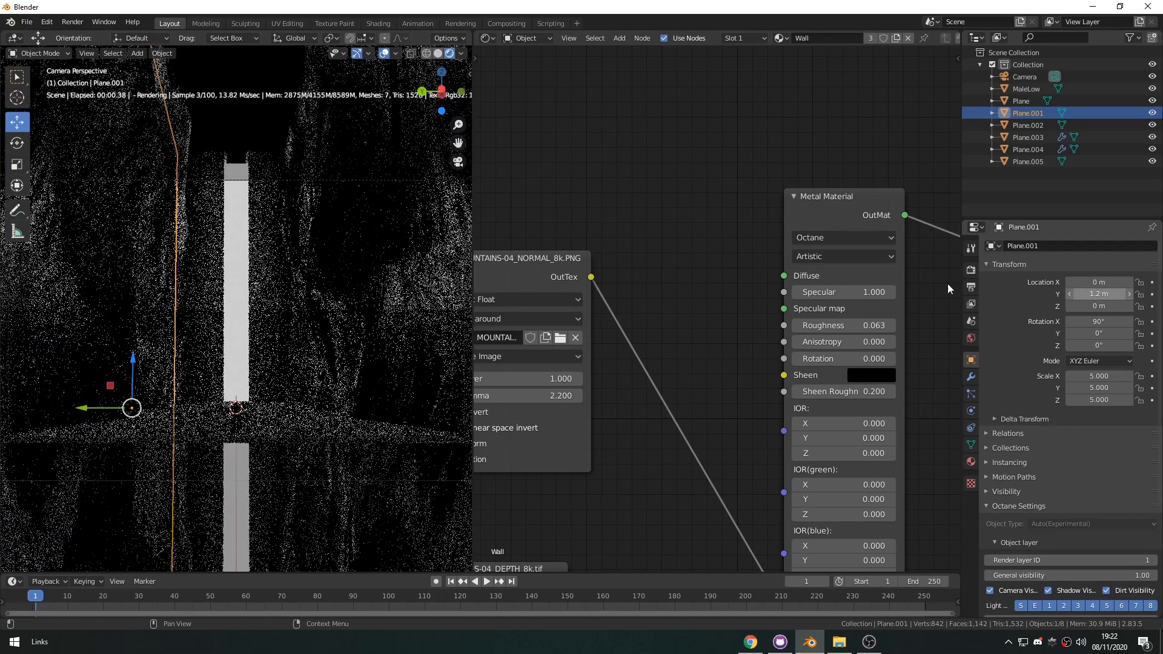
click(260, 191)
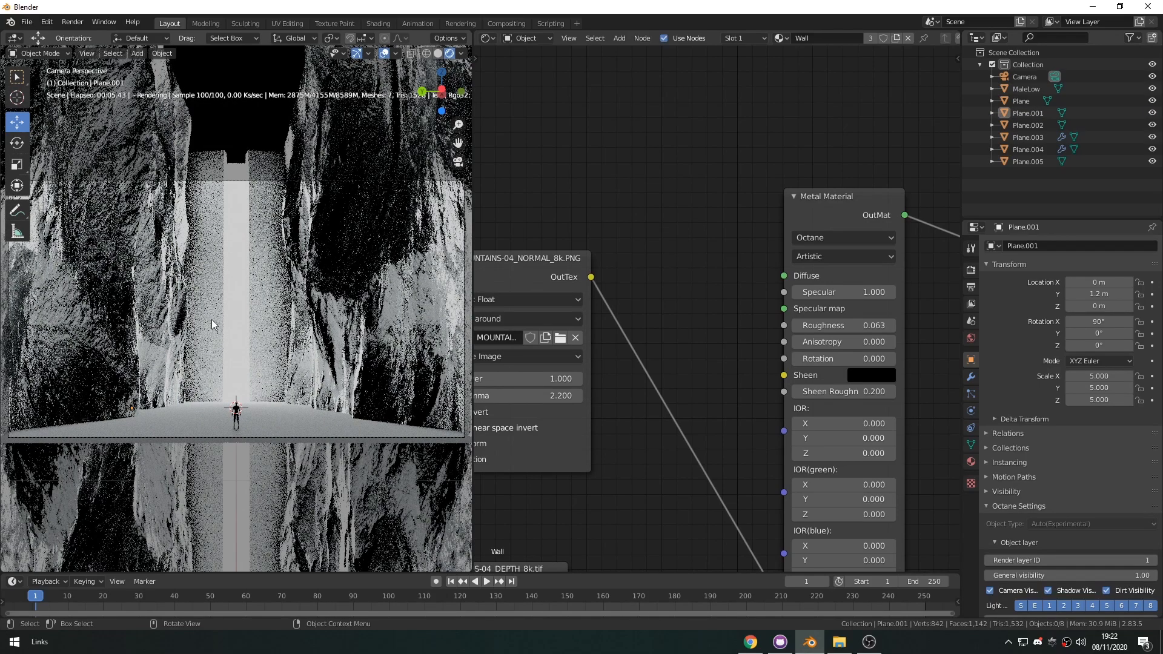
- Set the Black Body Emission power of the glowing back plane to 1
click(241, 325)
middle_drag(562, 371, 594, 415)
mouse_move(725, 294)
mouse_down()
mouse_move(679, 294)
mouse_move(730, 294)
mouse_up()
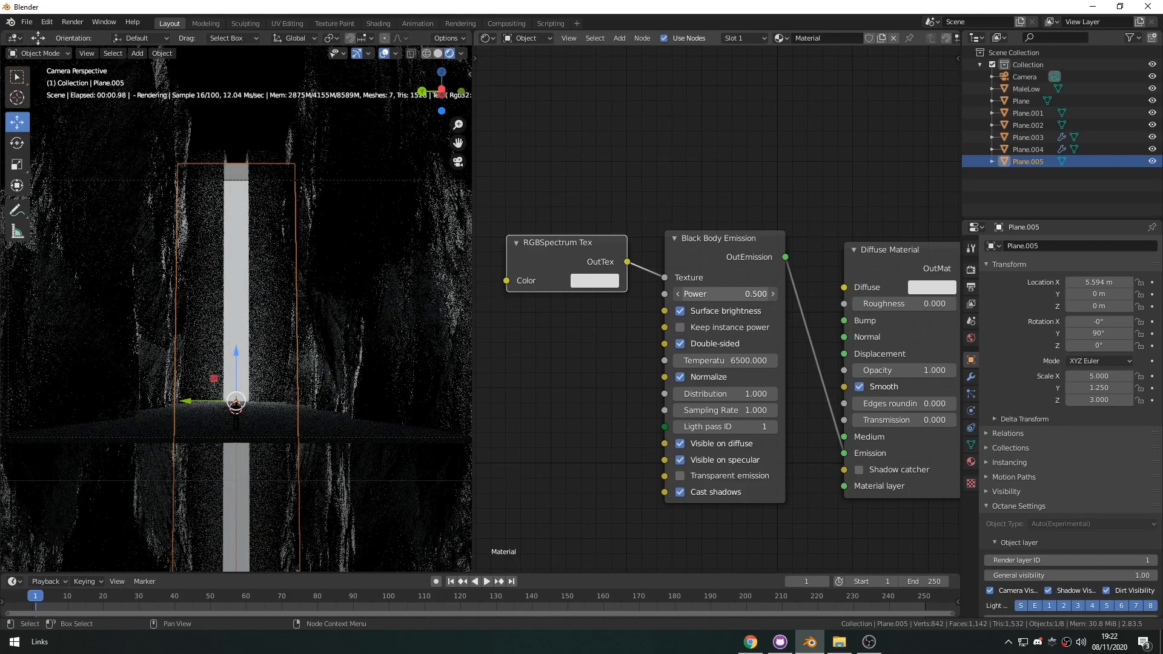
click(678, 294)
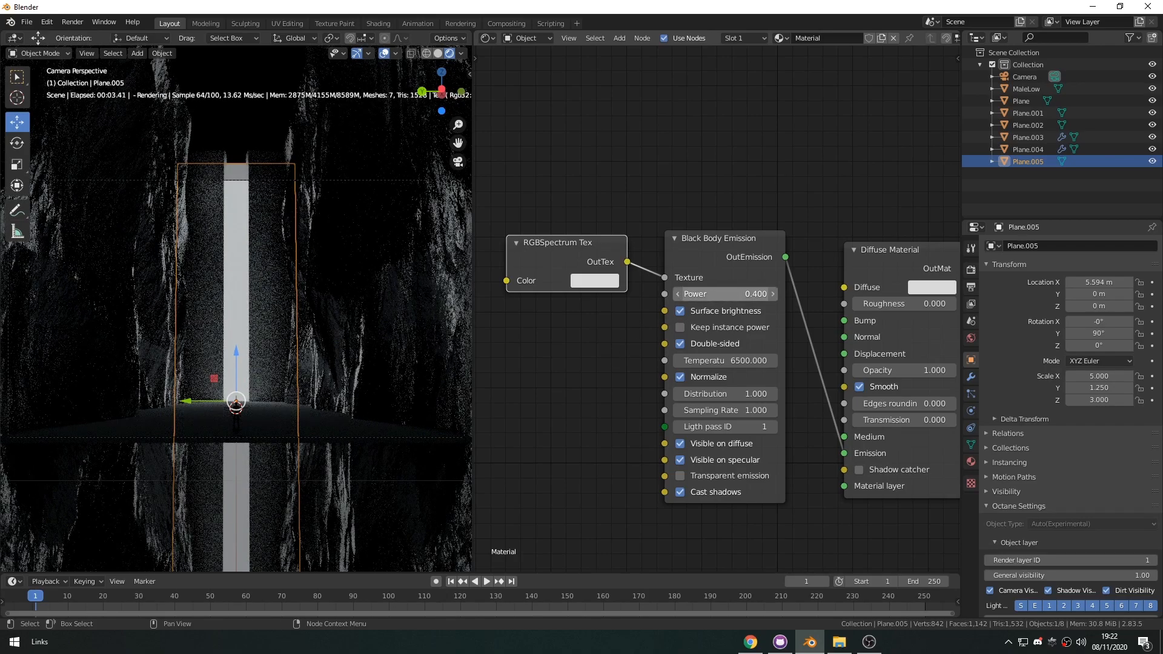
text(1)
key(Return)
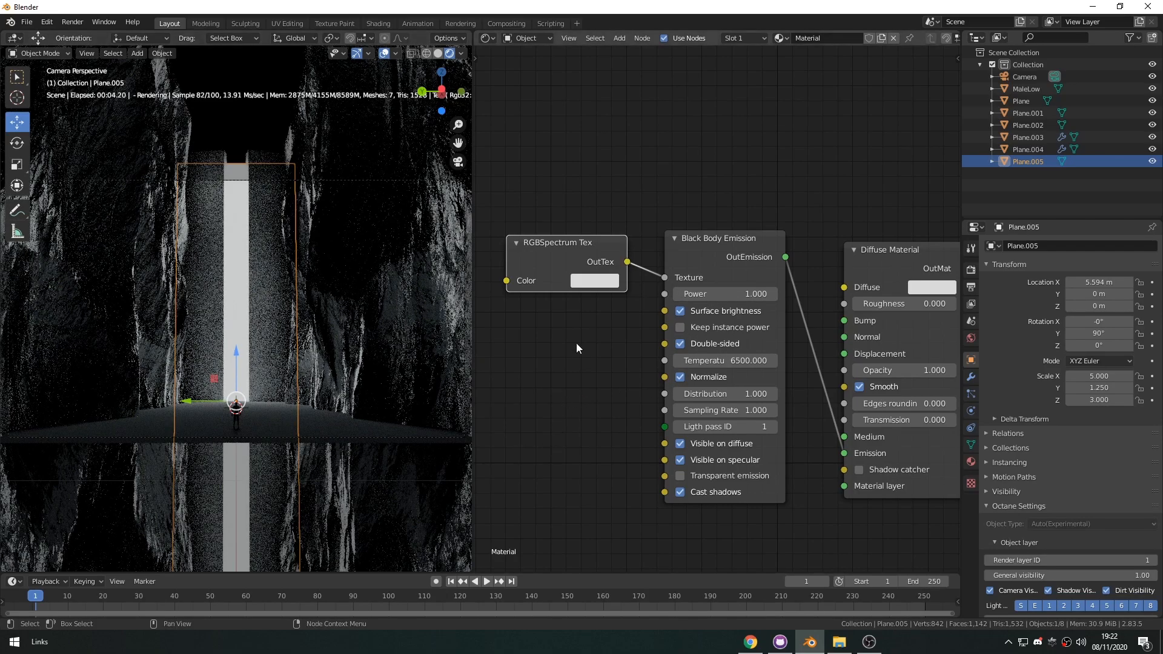
- Tint the back plane's emission light blue through its RGBSpectrum Tex colour
click(594, 280)
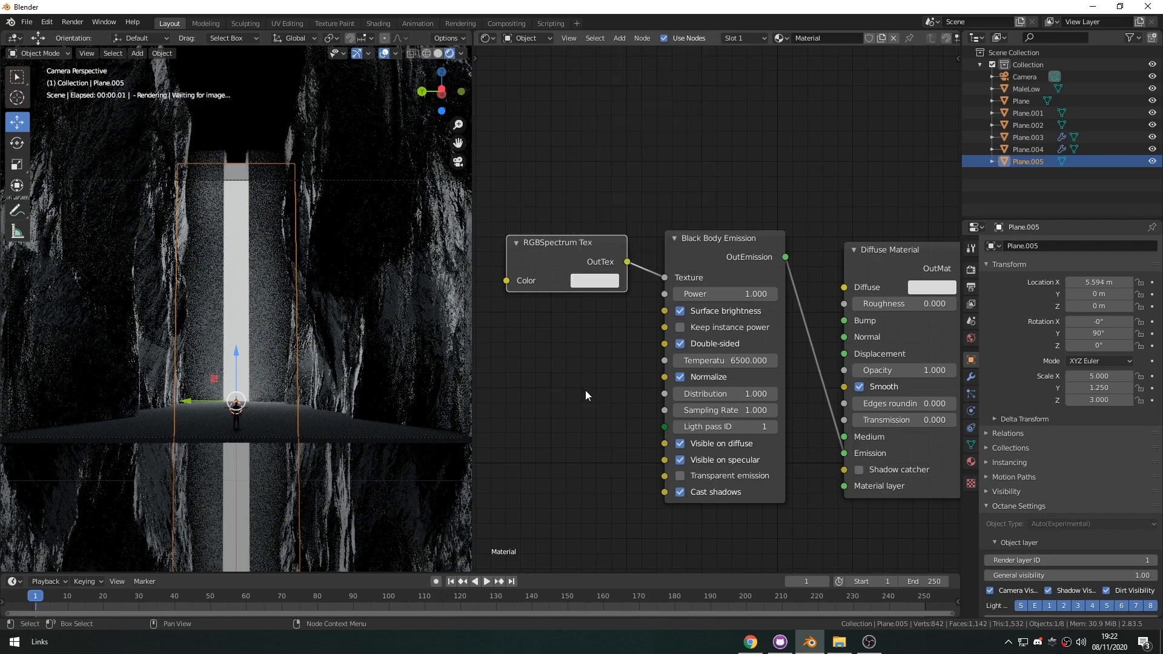
click(601, 285)
click(641, 89)
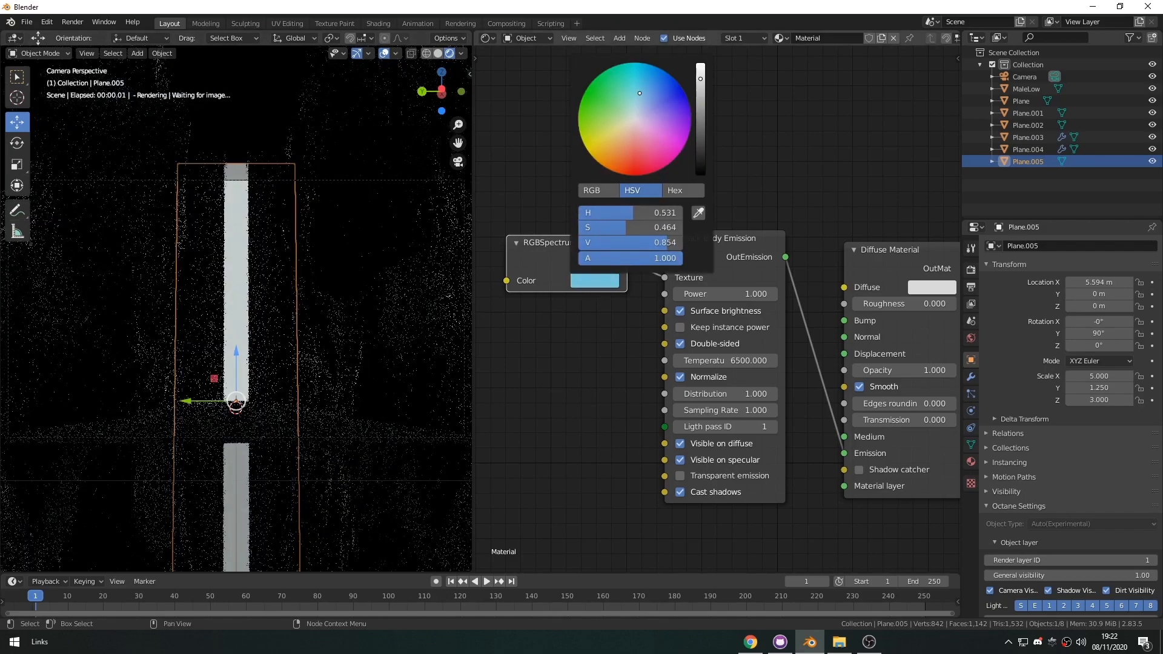
mouse_move(640, 88)
mouse_down()
mouse_move(619, 76)
mouse_move(680, 152)
mouse_up()
click(643, 75)
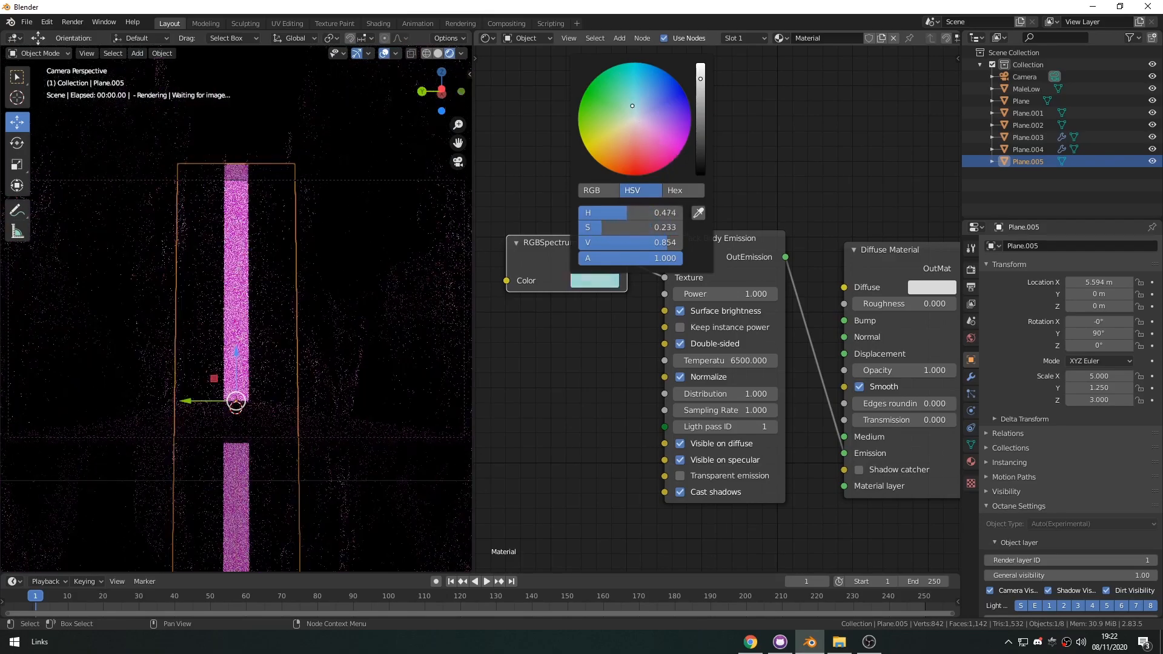
drag(642, 75, 628, 93)
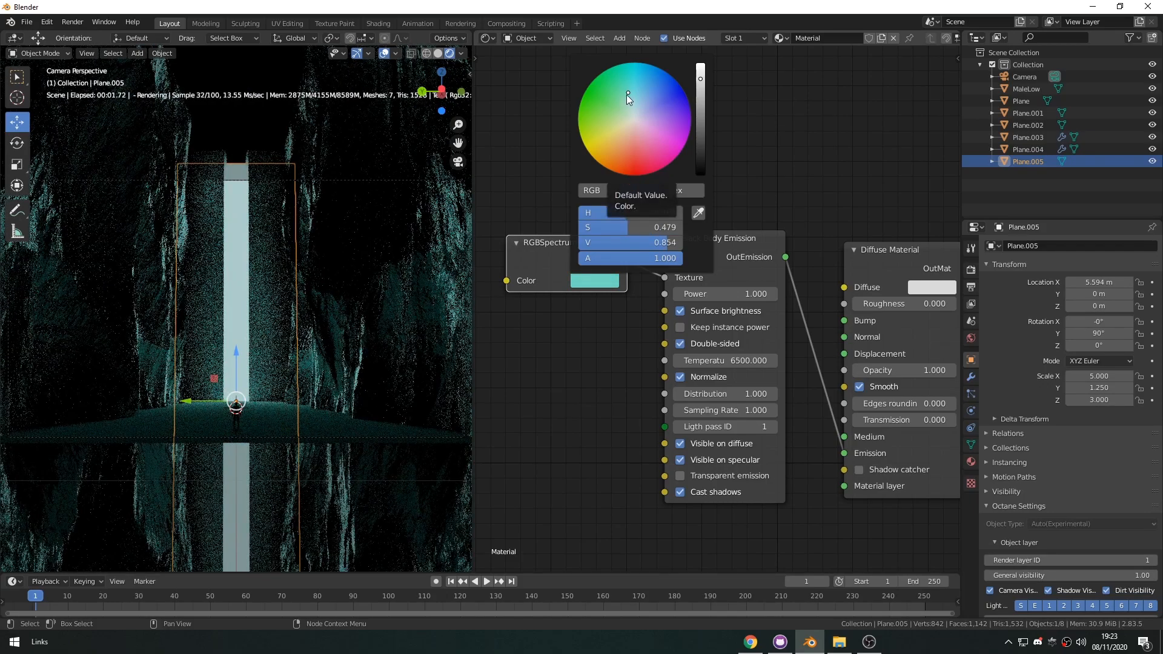
mouse_move(626, 92)
mouse_down()
mouse_move(637, 78)
mouse_move(638, 104)
mouse_move(644, 87)
mouse_up()
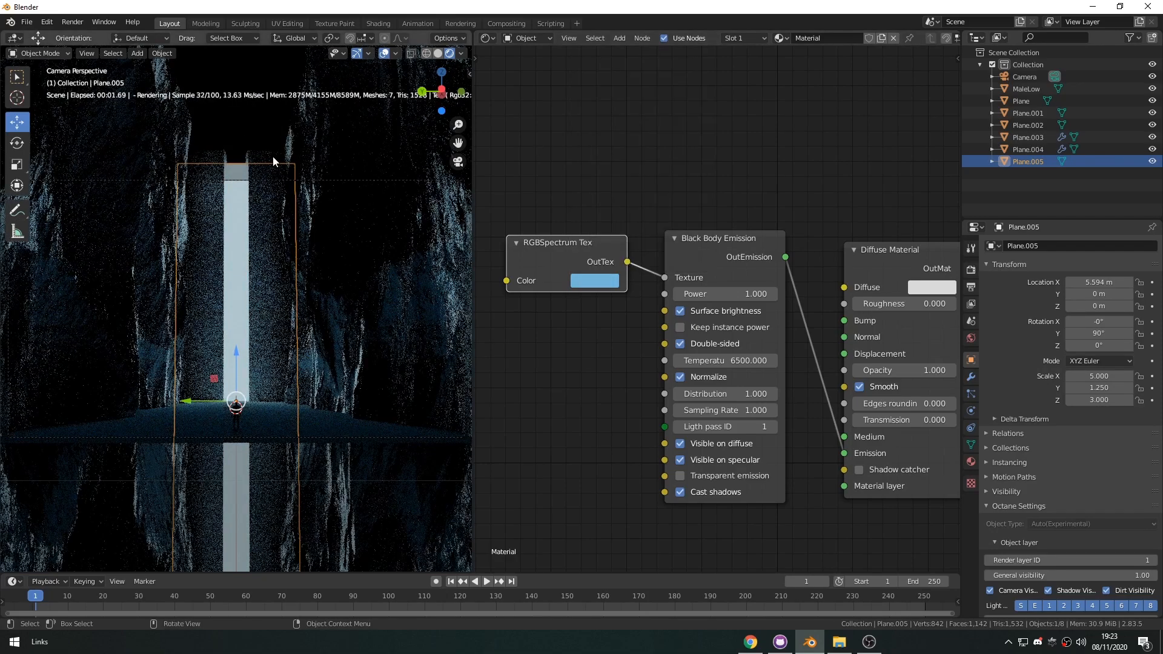
click(599, 282)
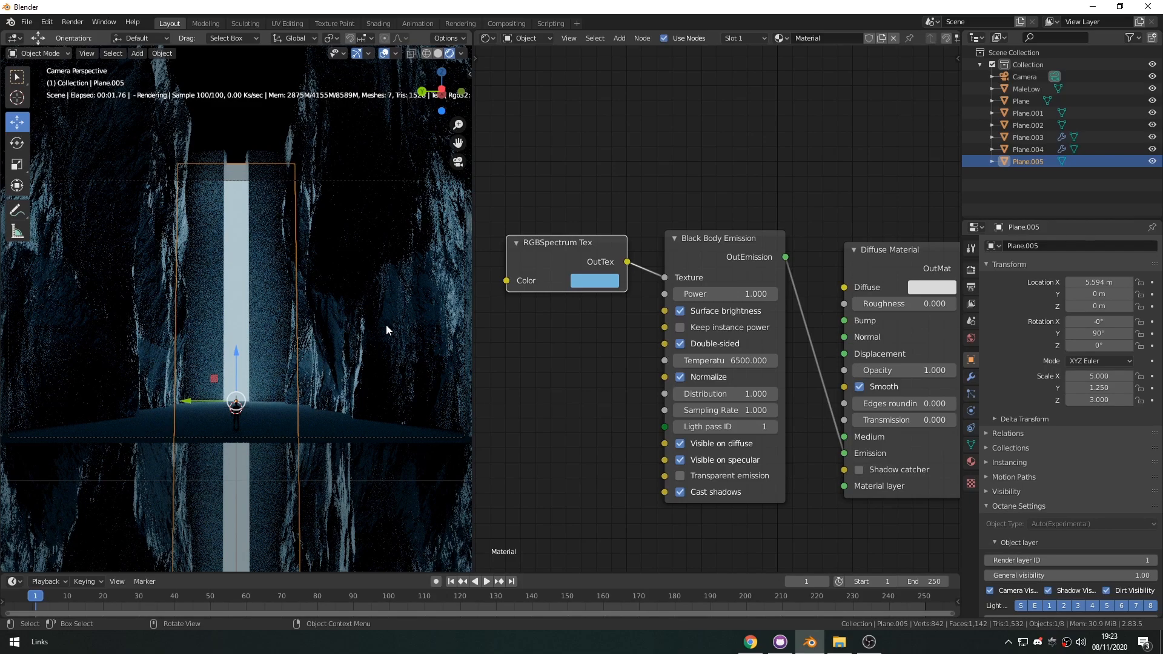
- Try a Film Index of 1 and a Film Width of 0.23 on the wall's Metal Material
click(362, 290)
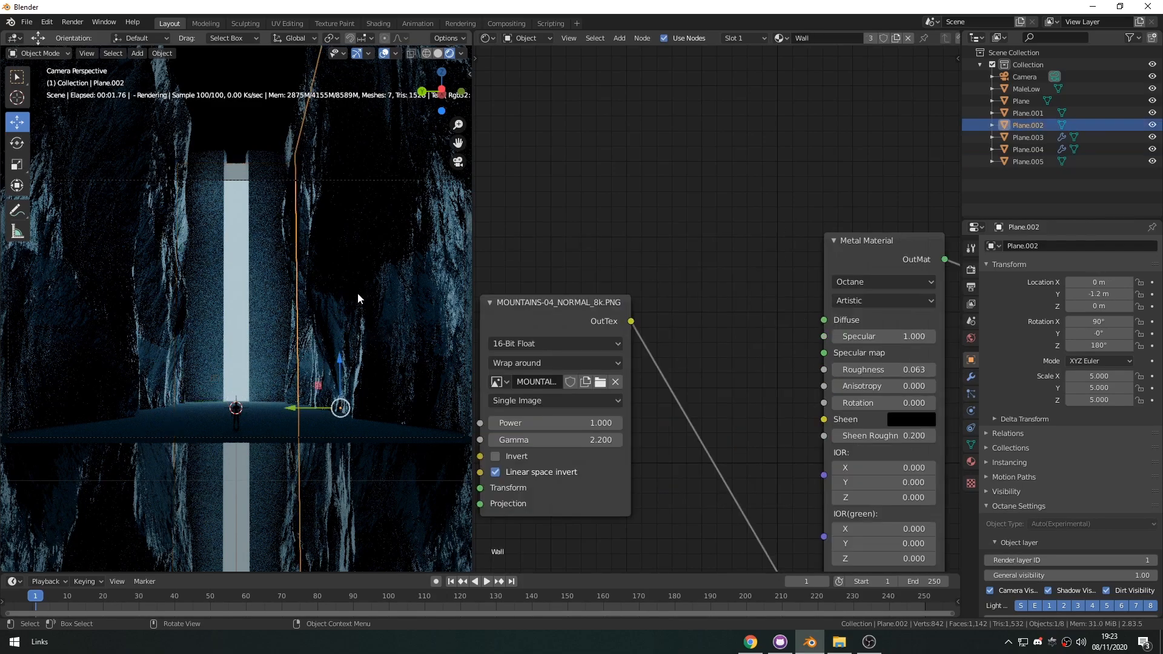
middle_drag(855, 503, 797, 193)
scroll(757, 475, up, 2)
middle_drag(757, 474, 698, 383)
scroll(721, 321, up, 5)
click(739, 364)
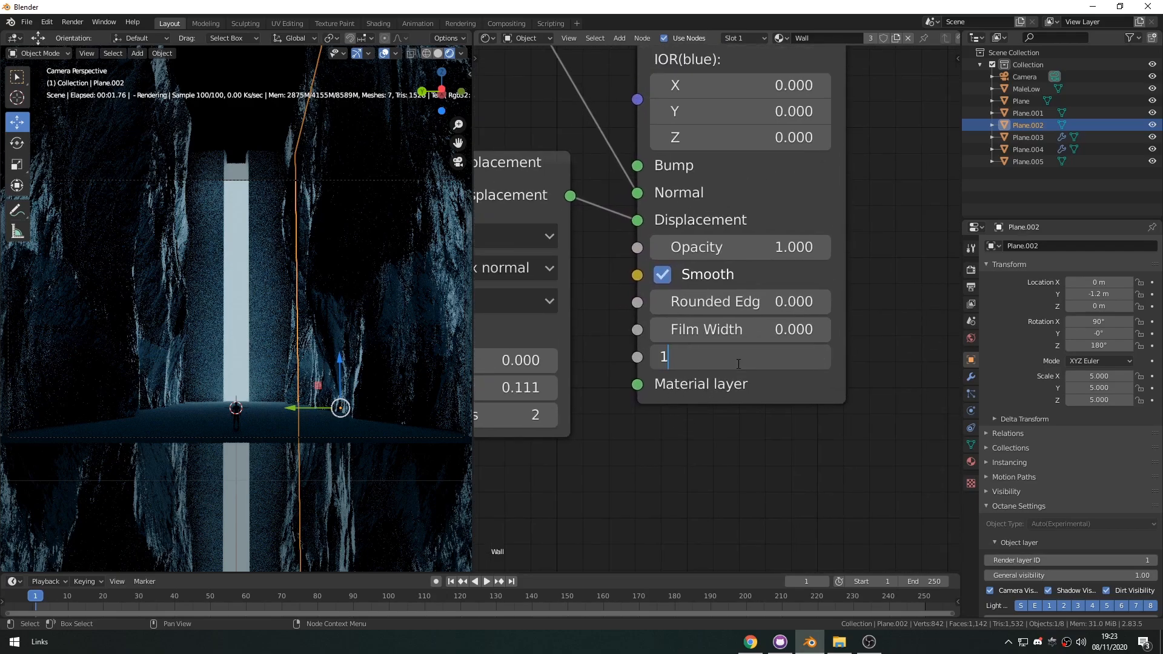
text(1)
key(Return)
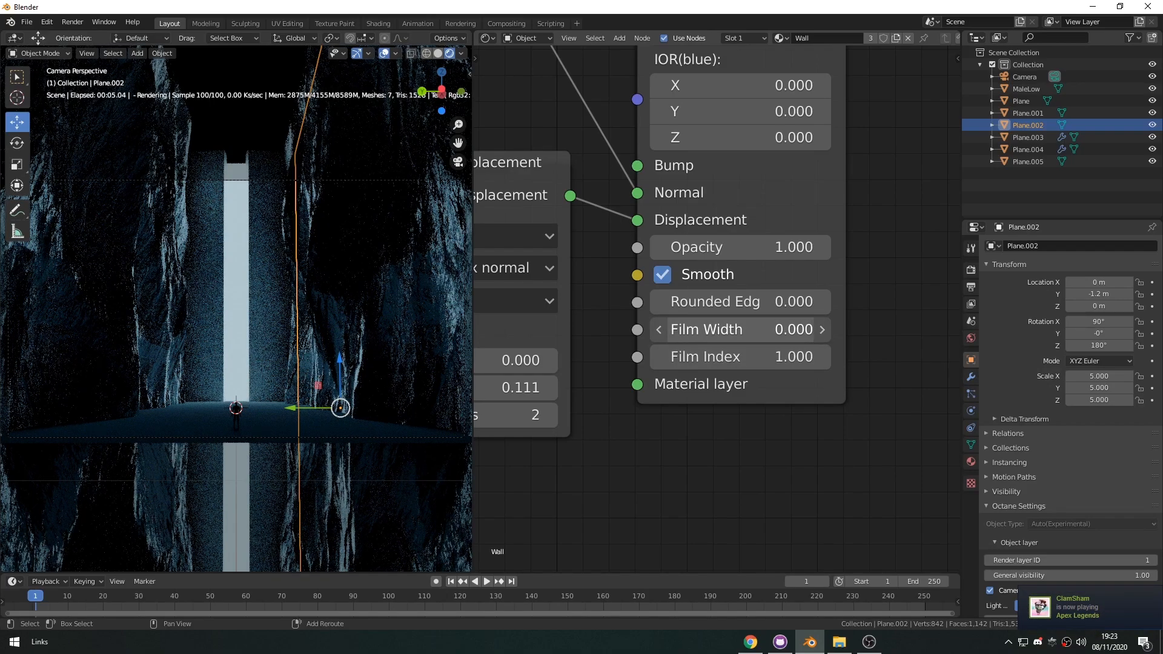
click(822, 329)
drag(740, 329, 789, 330)
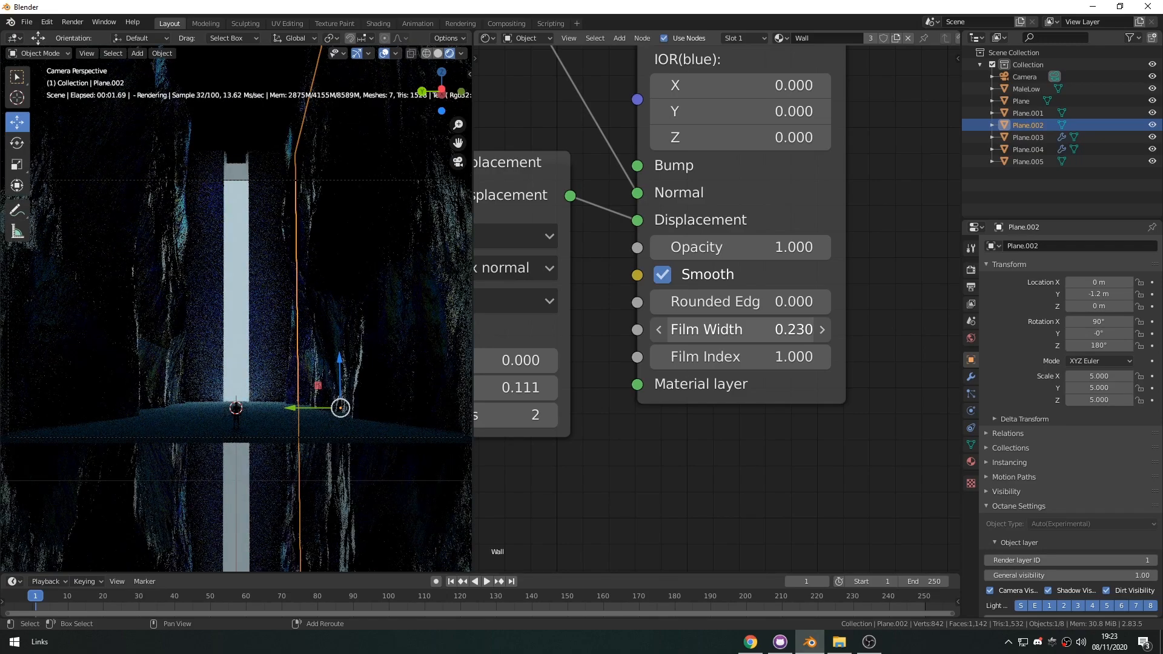
- Try a Film Index of 1.45 on the wall material with Film Widths of 0.17 and 0.22
click(745, 356)
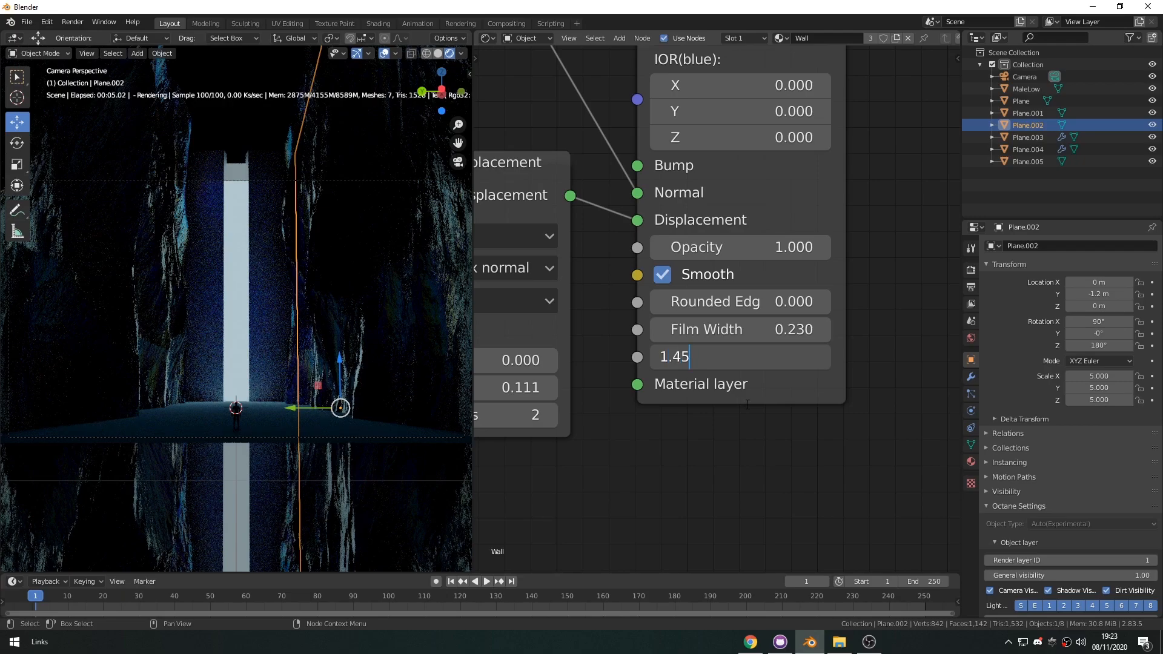
text(1.45)
key(Return)
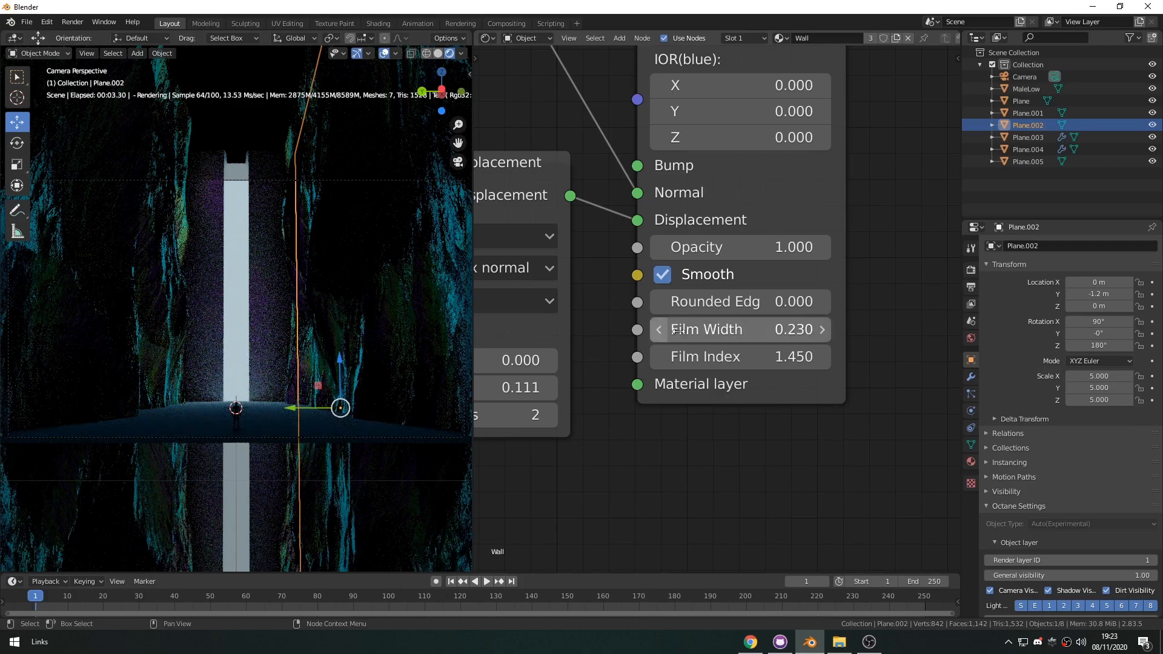
shift+drag(745, 334, 704, 334)
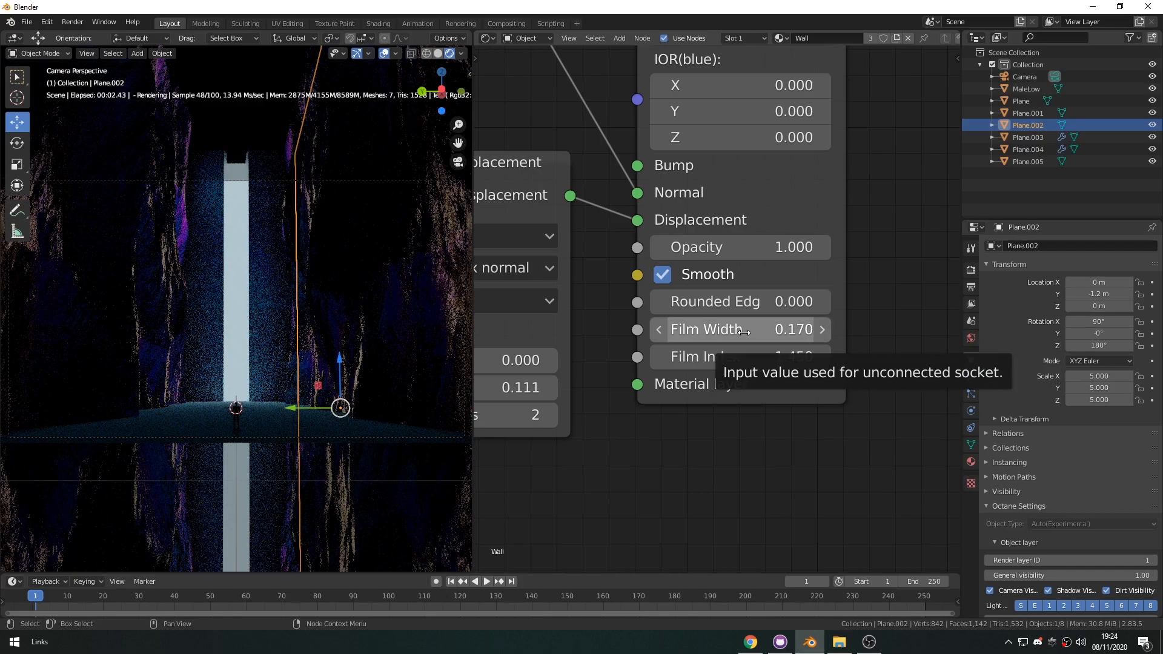
shift+drag(728, 333, 729, 332)
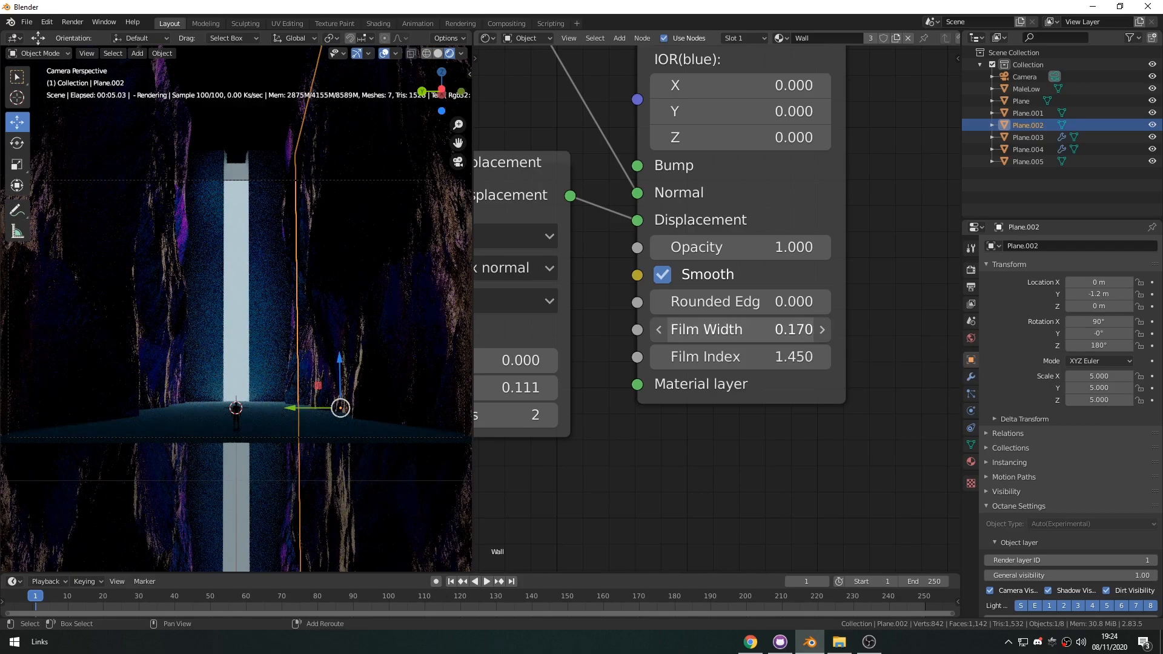
shift+drag(729, 332, 733, 332)
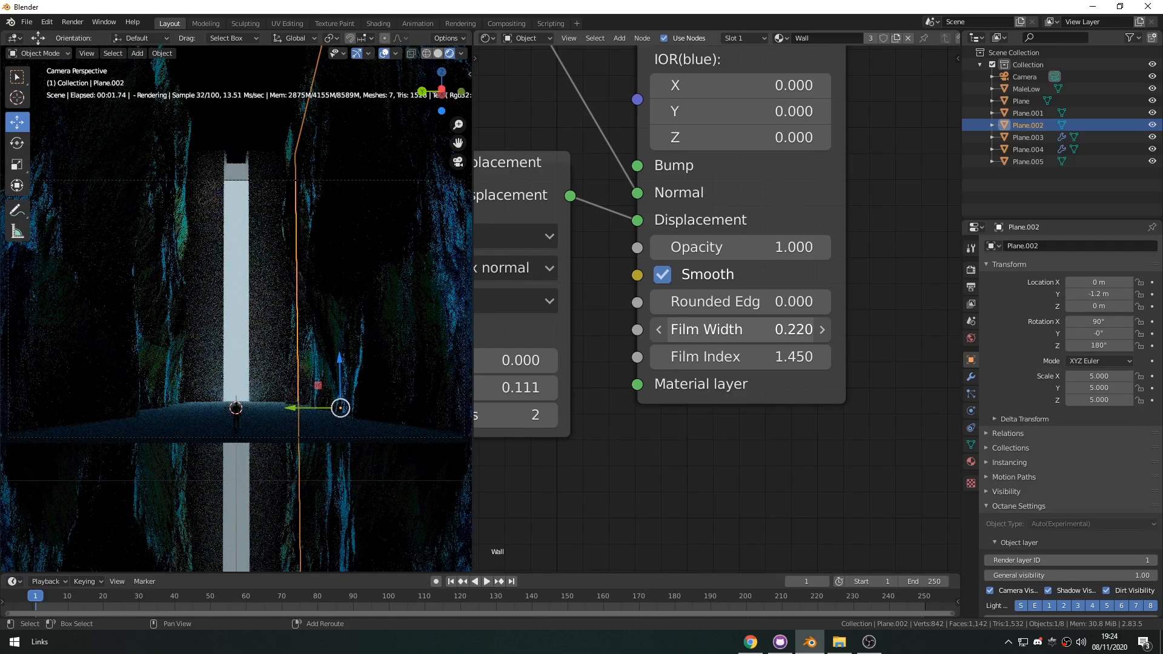
- Try a Film Index of 1.64 and a Film Width of 0.3 on the wall material
click(739, 360)
drag(739, 361, 806, 361)
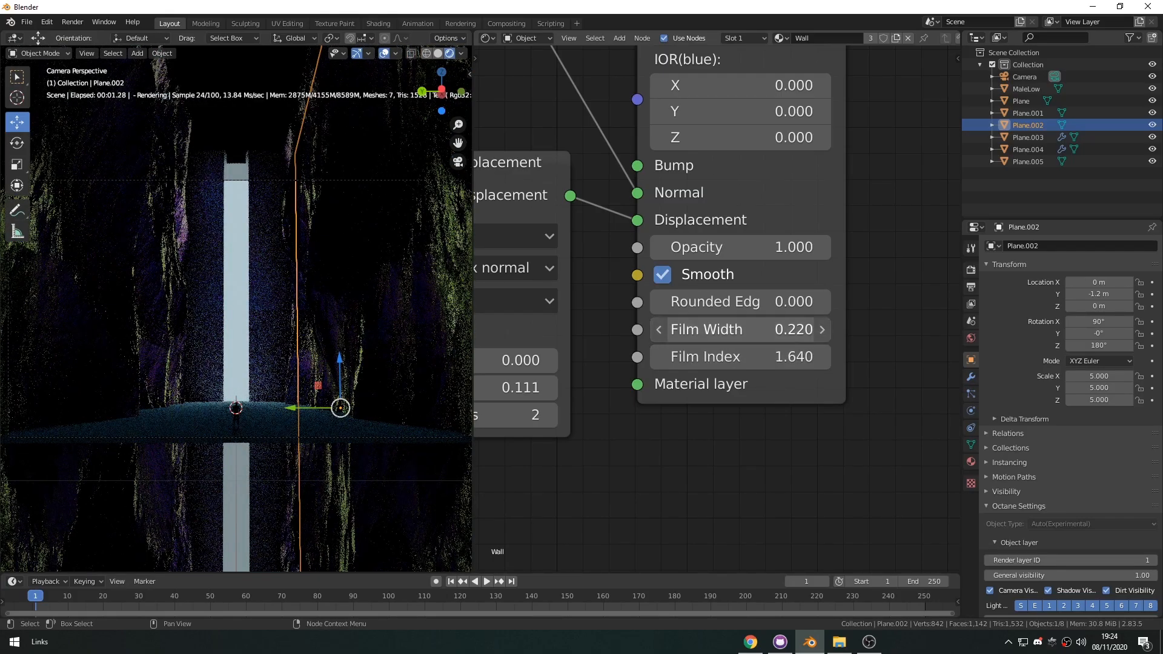
mouse_move(739, 330)
mouse_down()
mouse_move(696, 330)
mouse_move(751, 333)
mouse_up()
- Set the wall material's Film Index to 1.45 and return its Film Width to 0
click(739, 360)
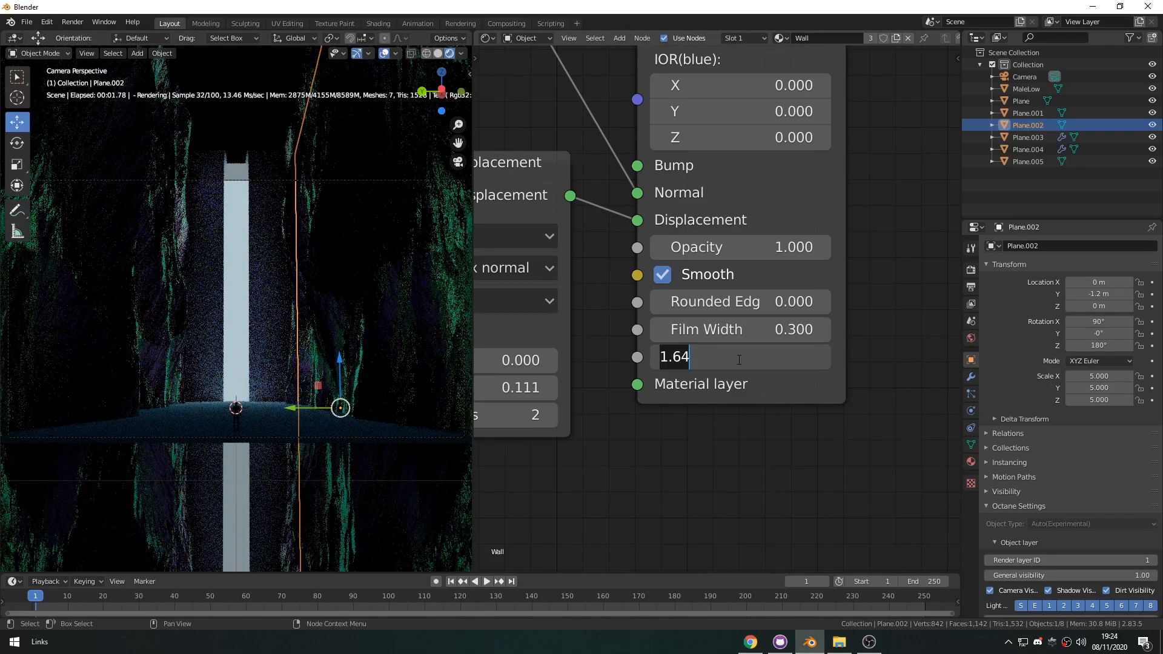
text(1.4)
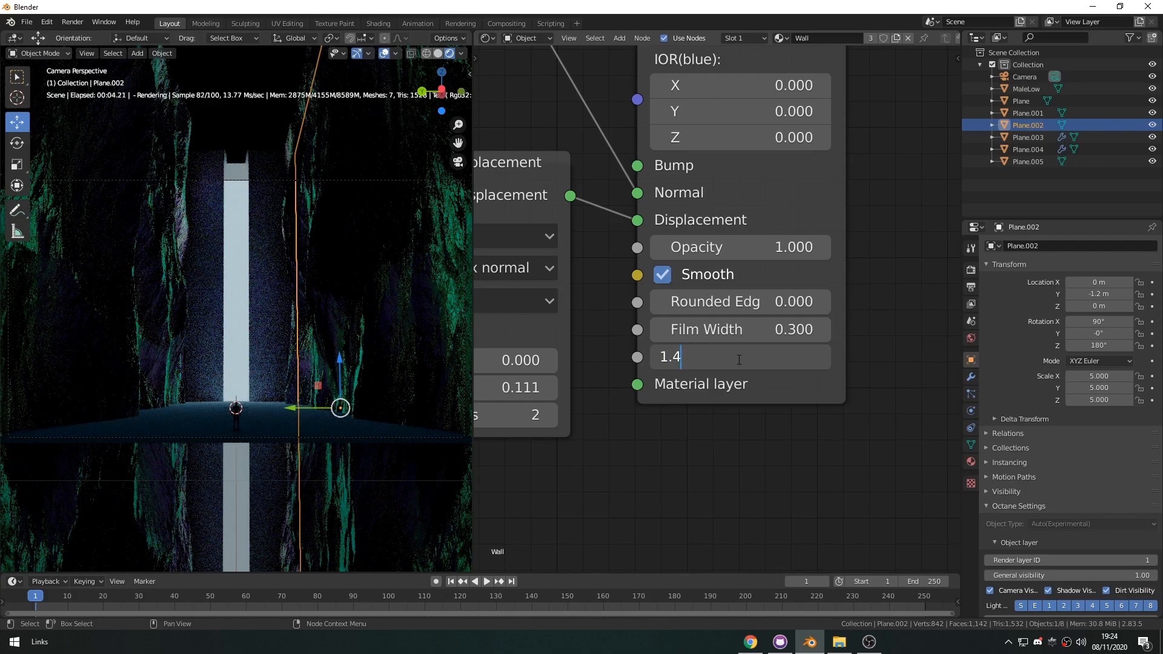
text(5)
key(Return)
drag(735, 331, 594, 330)
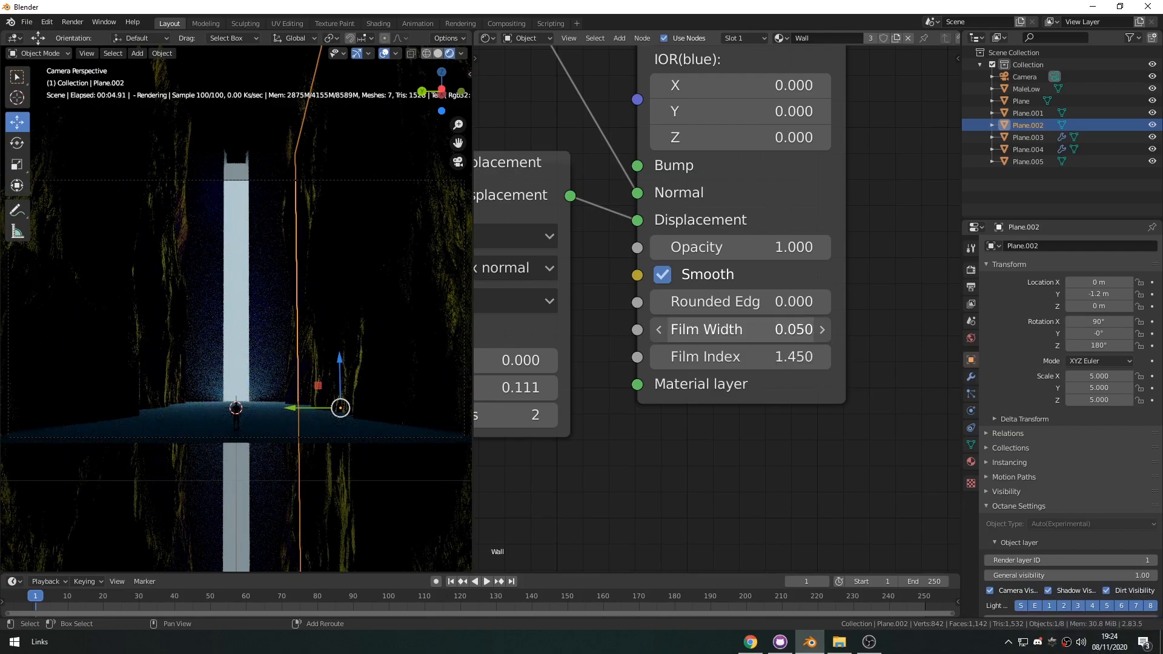
key(ctrl+z)
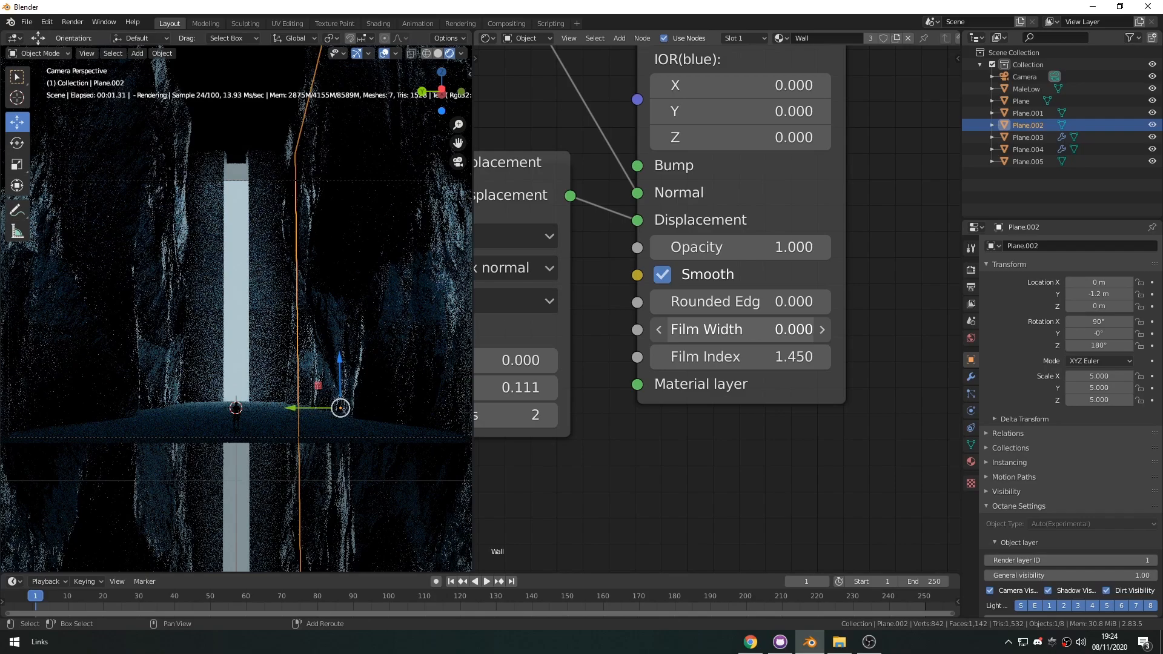
- Create a new Glossy Material for the floor plane and tidy the position of its node
click(267, 423)
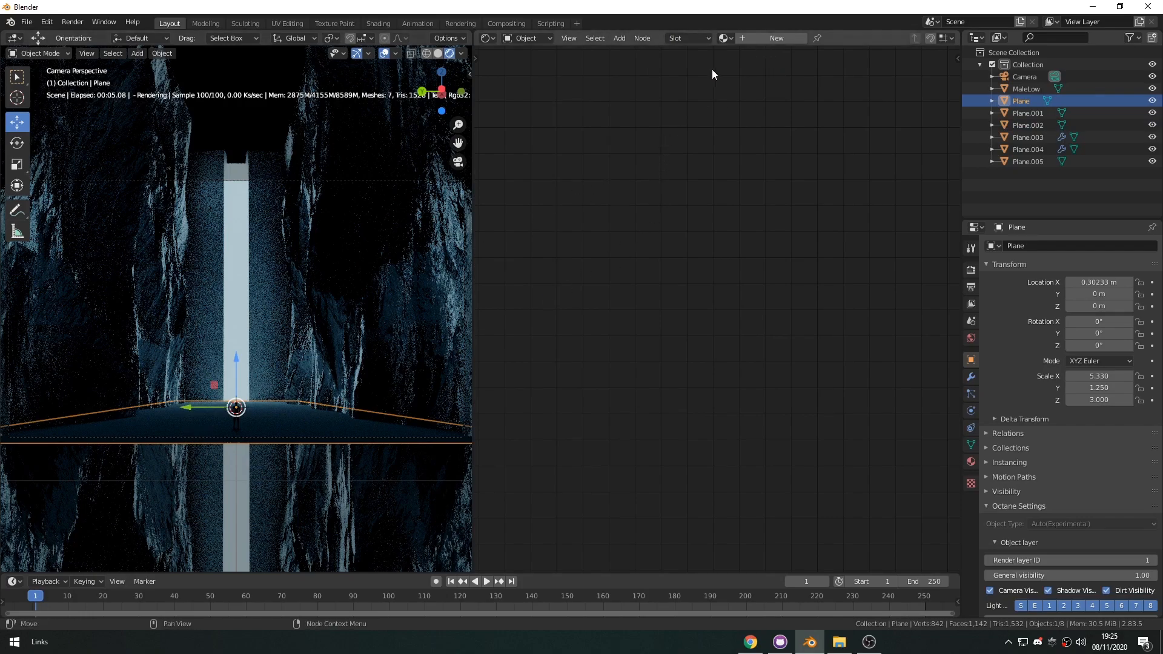
click(758, 38)
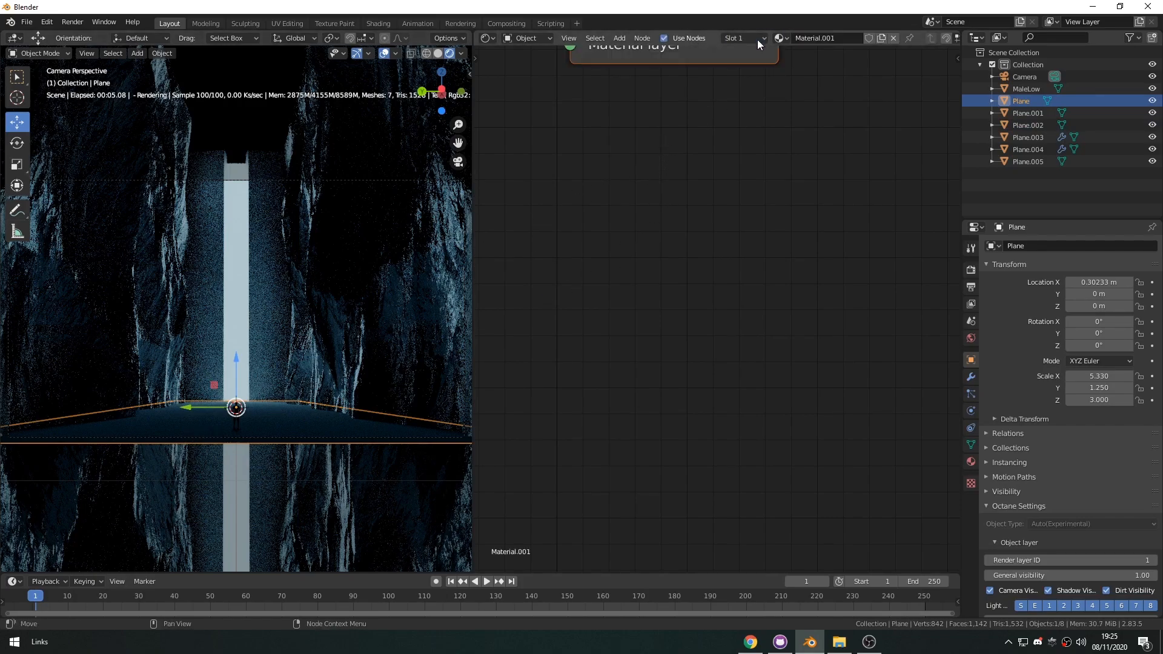
scroll(701, 226, down, 1)
middle_drag(701, 226, 696, 393)
click(607, 196)
drag(676, 206, 716, 206)
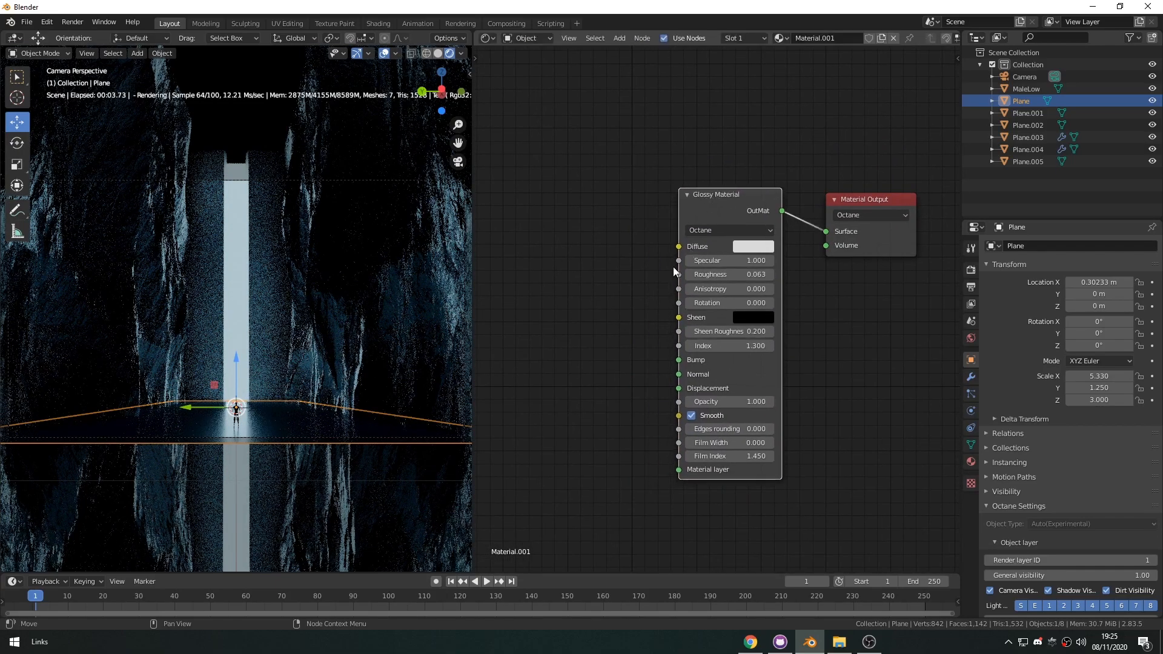
- Set the floor's Glossy Material roughness to 0
scroll(590, 291, up, 3)
middle_drag(612, 346, 652, 318)
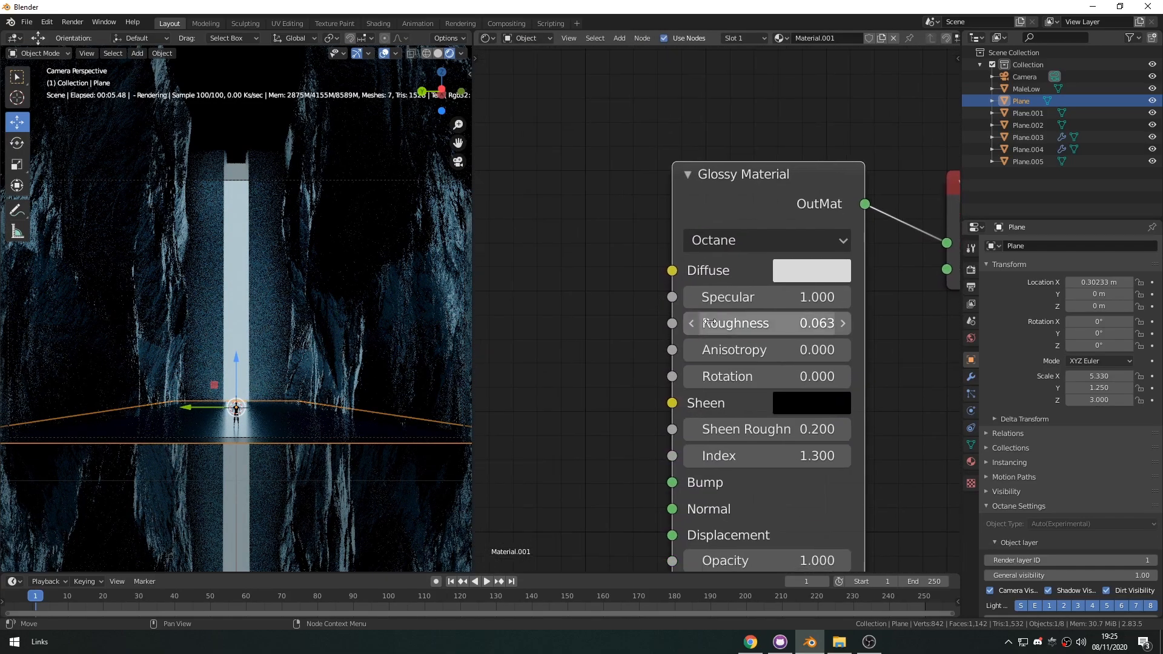
drag(775, 326, 714, 326)
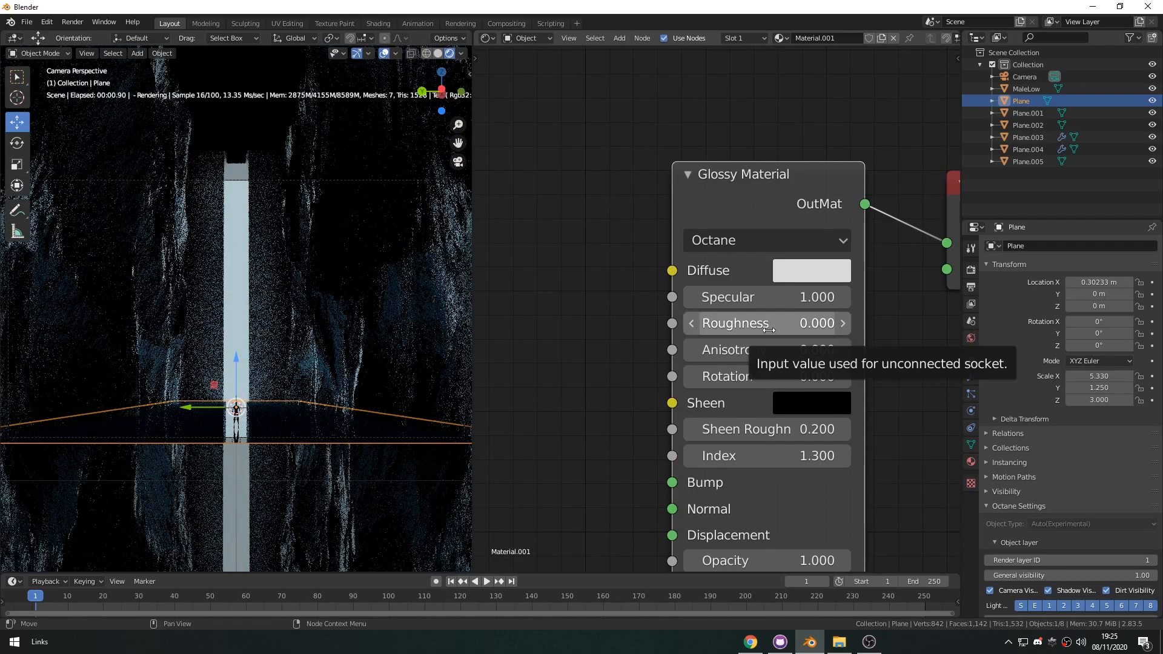
- Add a Noise Tex node to the floor material and place it well clear of the Glossy Material's input side
middle_drag(686, 356, 774, 343)
key(shift+a)
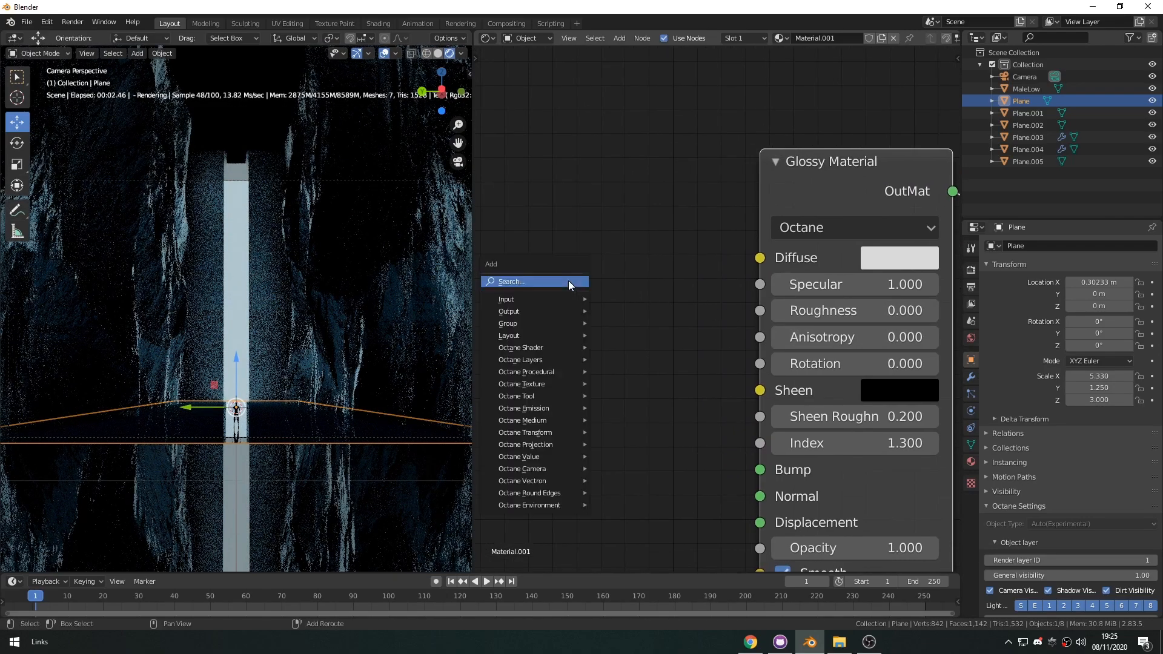
click(569, 282)
text(noiser)
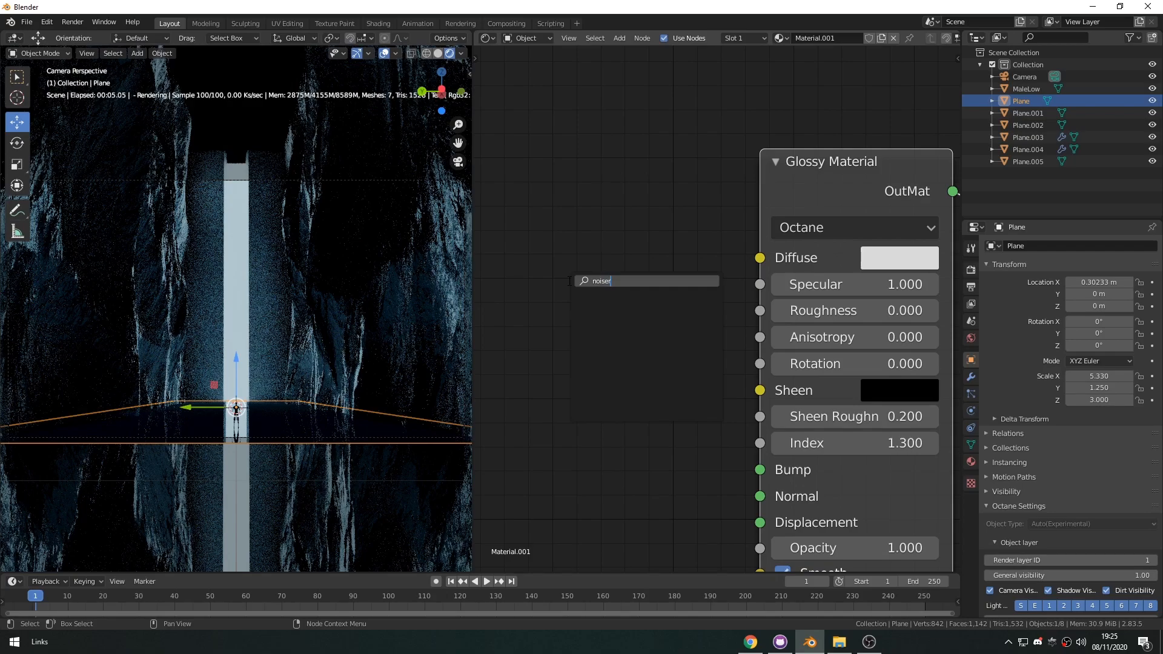
key(Return)
click(541, 259)
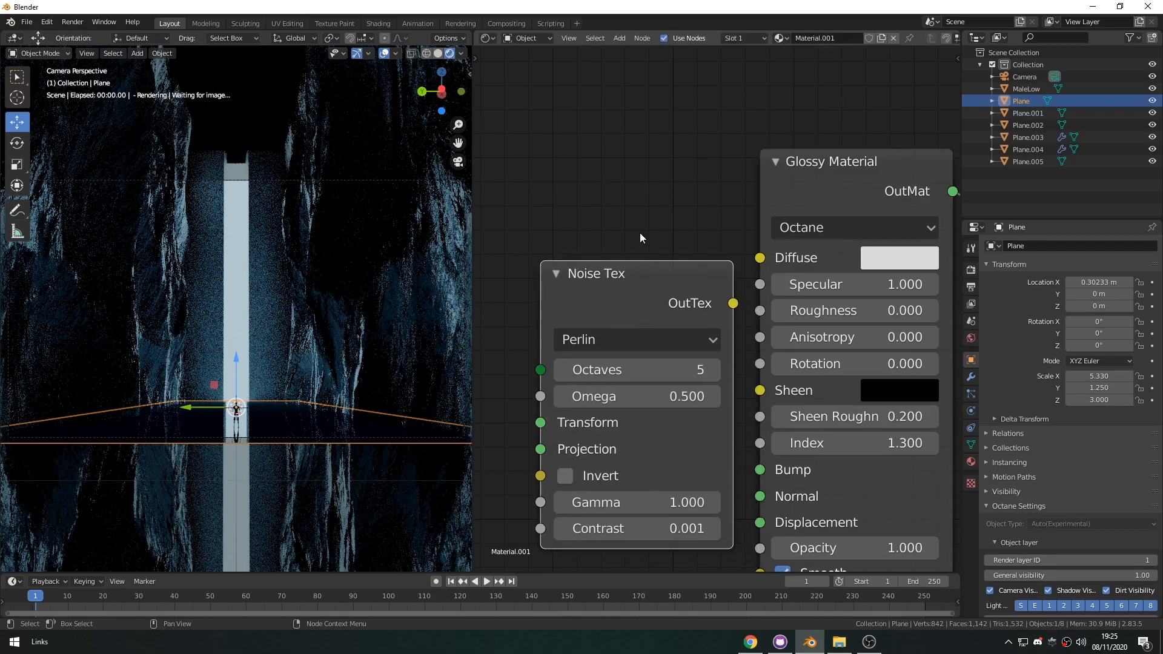
middle_drag(618, 247, 753, 236)
drag(768, 280, 554, 255)
scroll(661, 288, down, 1)
scroll(662, 287, down, 5)
middle_drag(712, 275, 804, 281)
key(g)
click(700, 286)
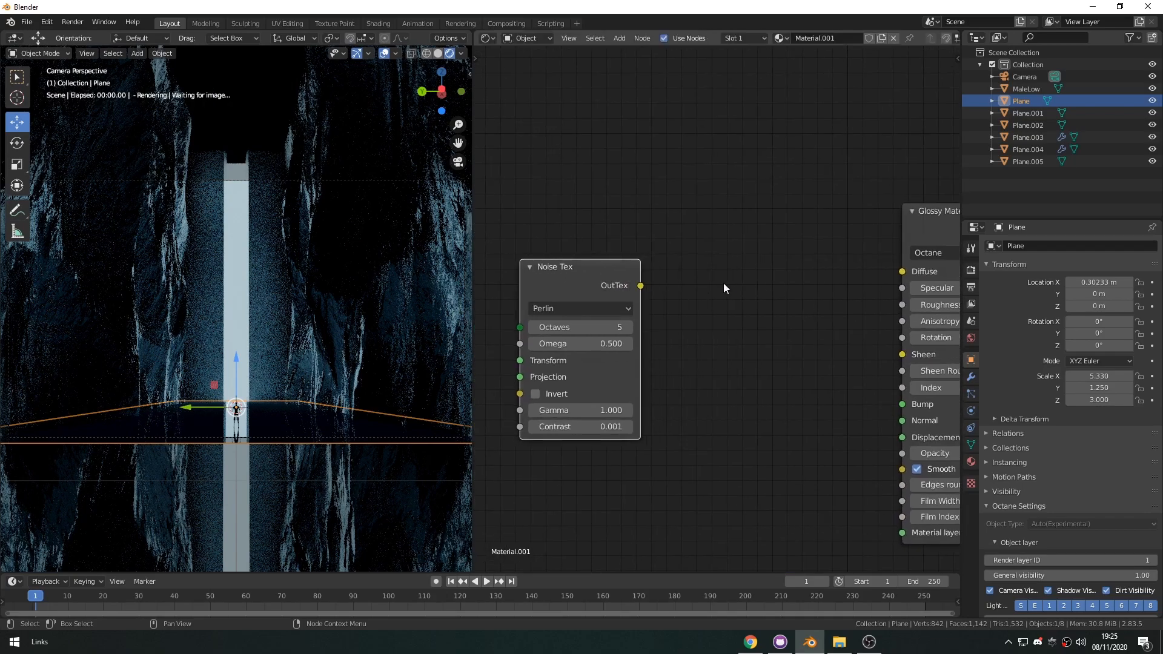
- Add a Gradient Tex node beside the Noise Tex and feed the noise output into its Texture input
middle_drag(721, 288, 742, 281)
key(shift+a)
click(741, 281)
text(gr)
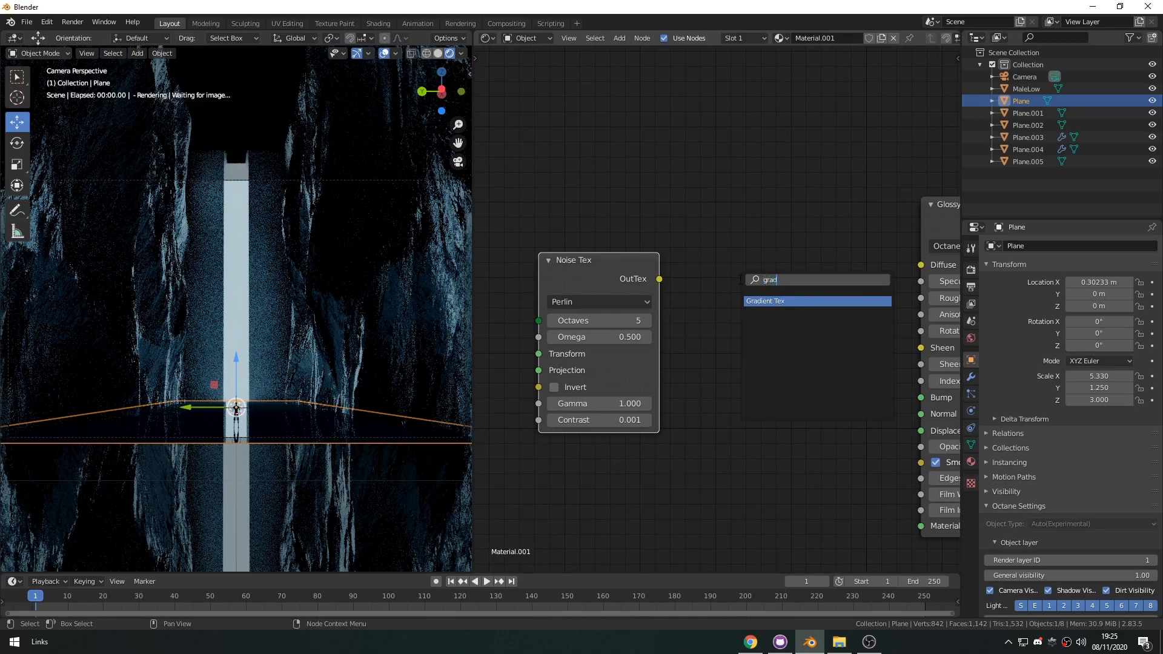
text(ad)
click(759, 301)
click(751, 284)
drag(658, 279, 692, 347)
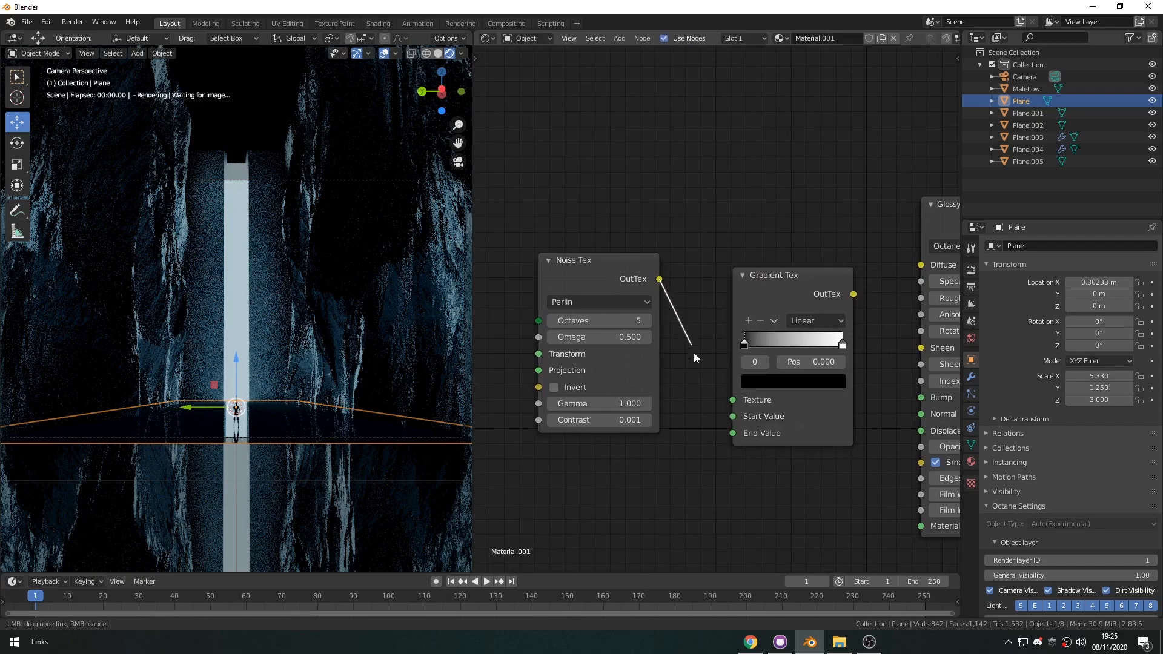
drag(730, 405, 732, 400)
- Connect the Gradient Tex output to the Glossy Material's Roughness and arrange the gradient and noise nodes closer to it
middle_drag(710, 301, 601, 311)
drag(746, 304, 813, 309)
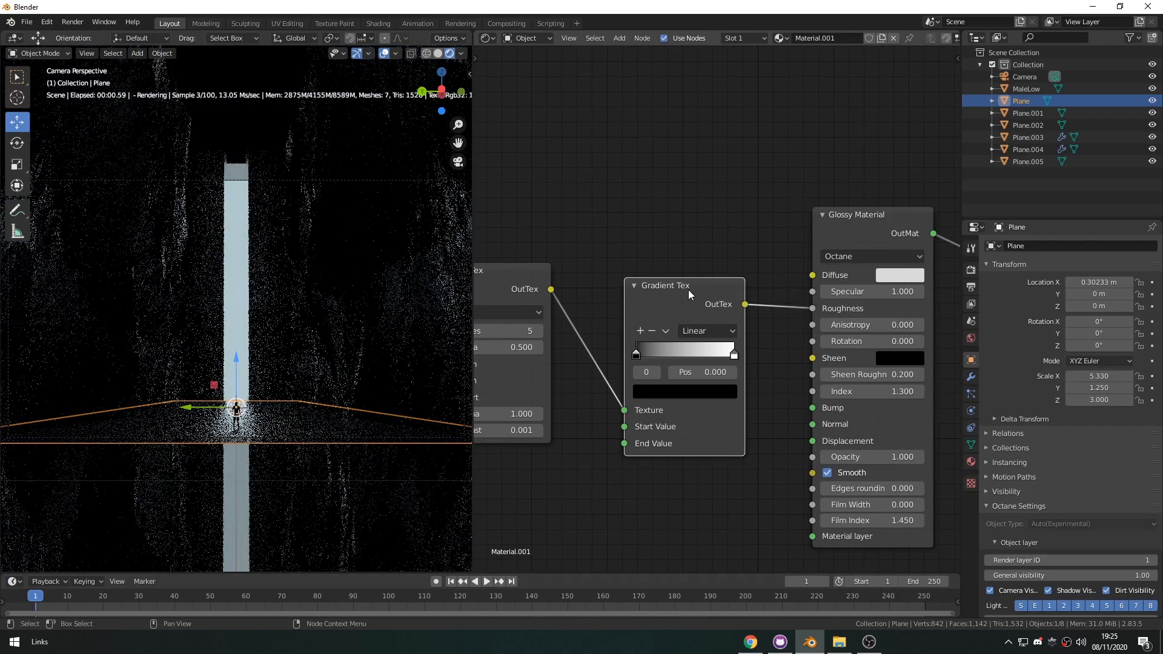
drag(696, 285, 725, 270)
drag(533, 281, 616, 284)
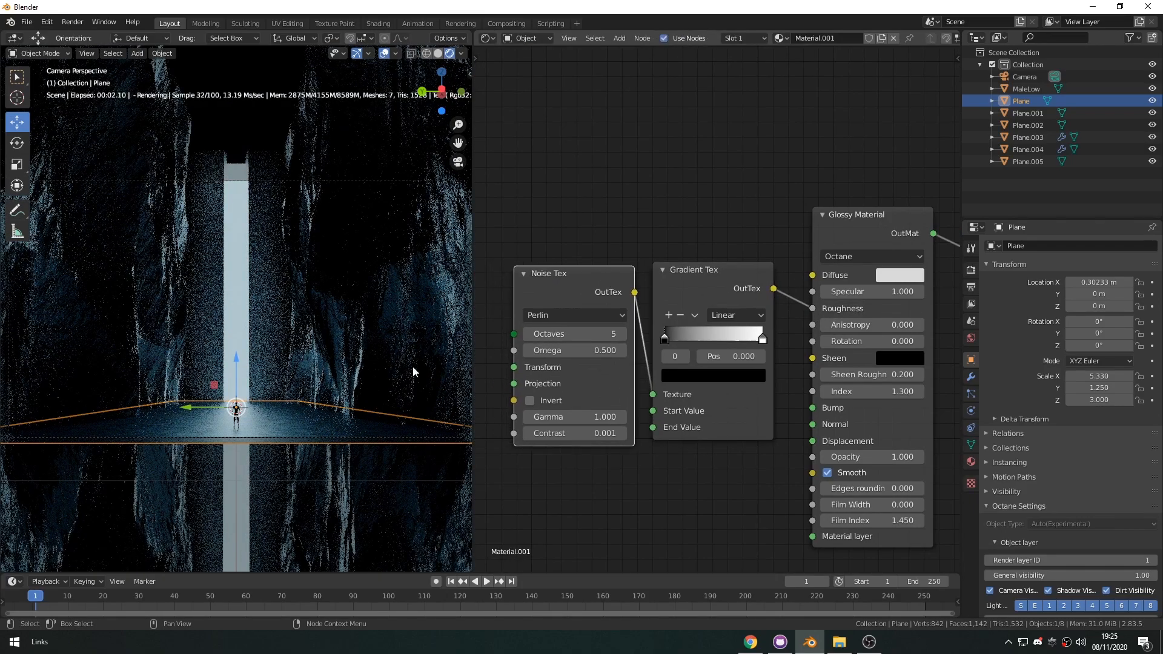
- Tighten the floor's Gradient Tex by moving the white stop to about 0.793 and the black stop to 0.421
scroll(235, 459, up, 3)
shift+middle_drag(235, 459, 232, 351)
scroll(270, 443, up, 5)
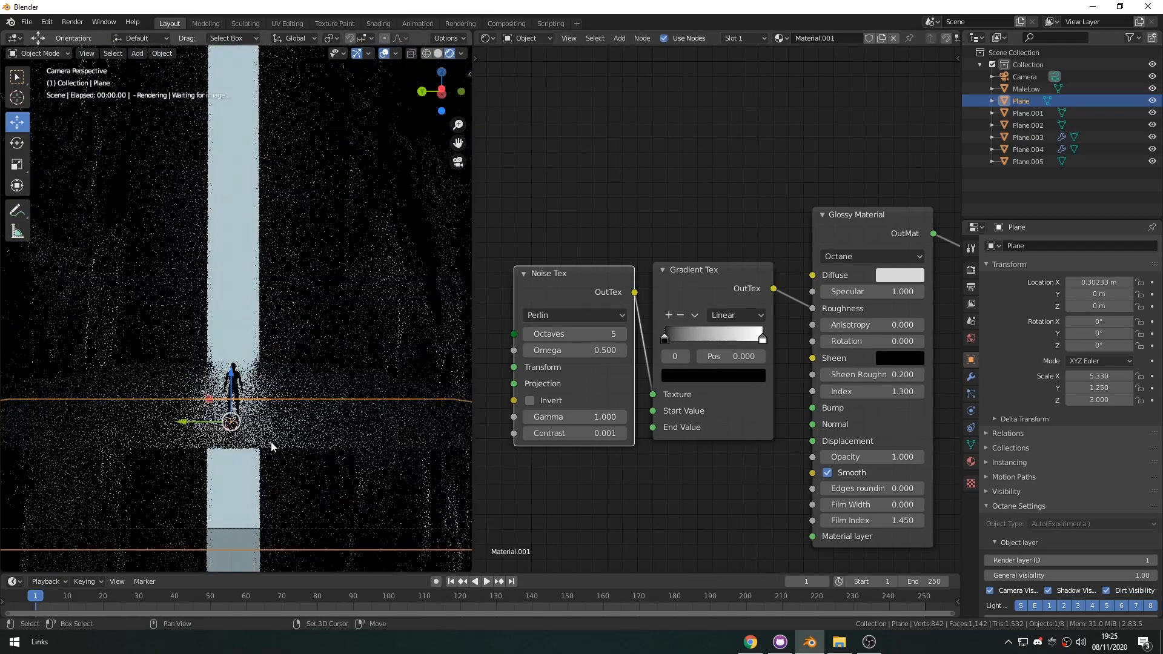
shift+middle_drag(270, 445, 258, 362)
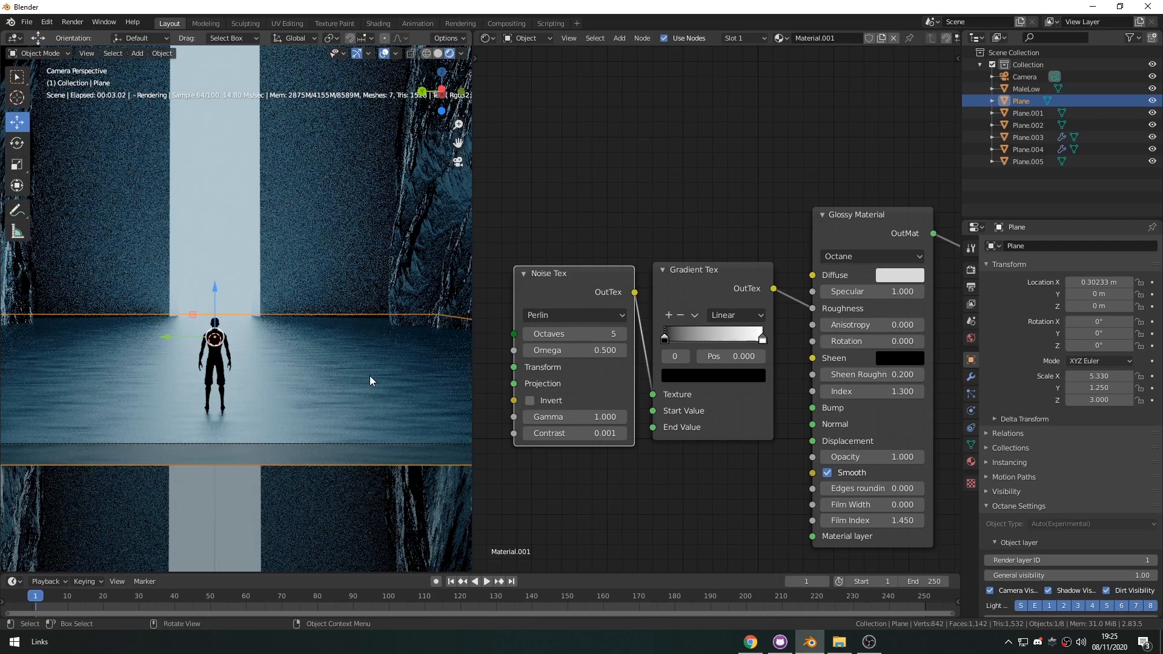
middle_drag(575, 267, 592, 243)
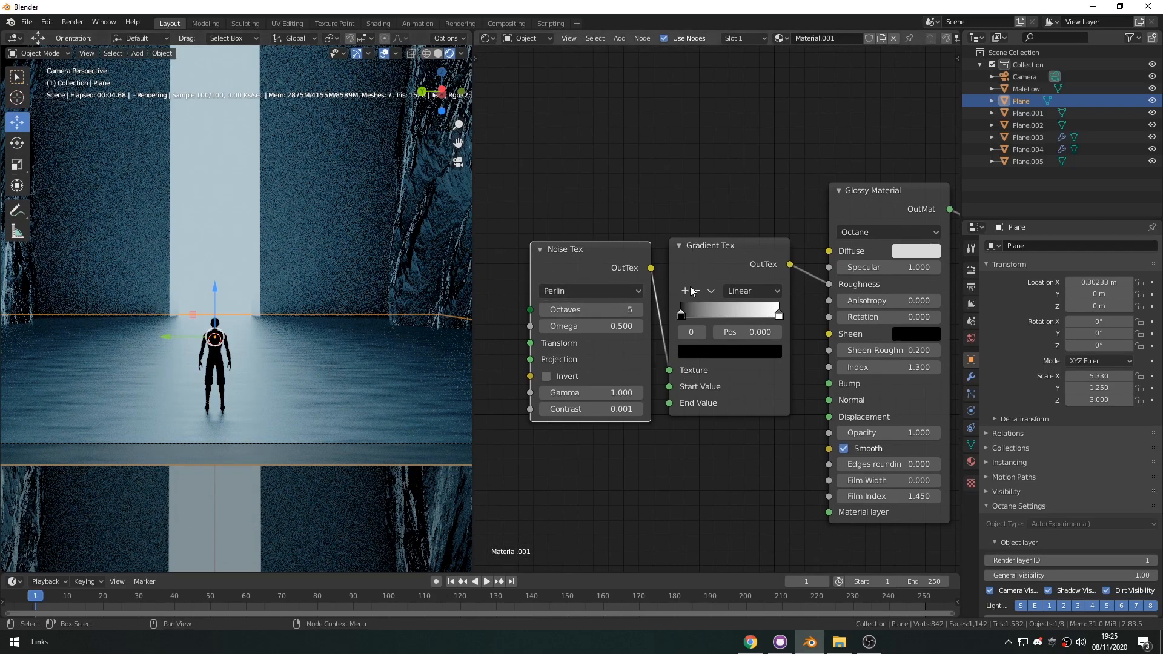
middle_drag(704, 301, 701, 320)
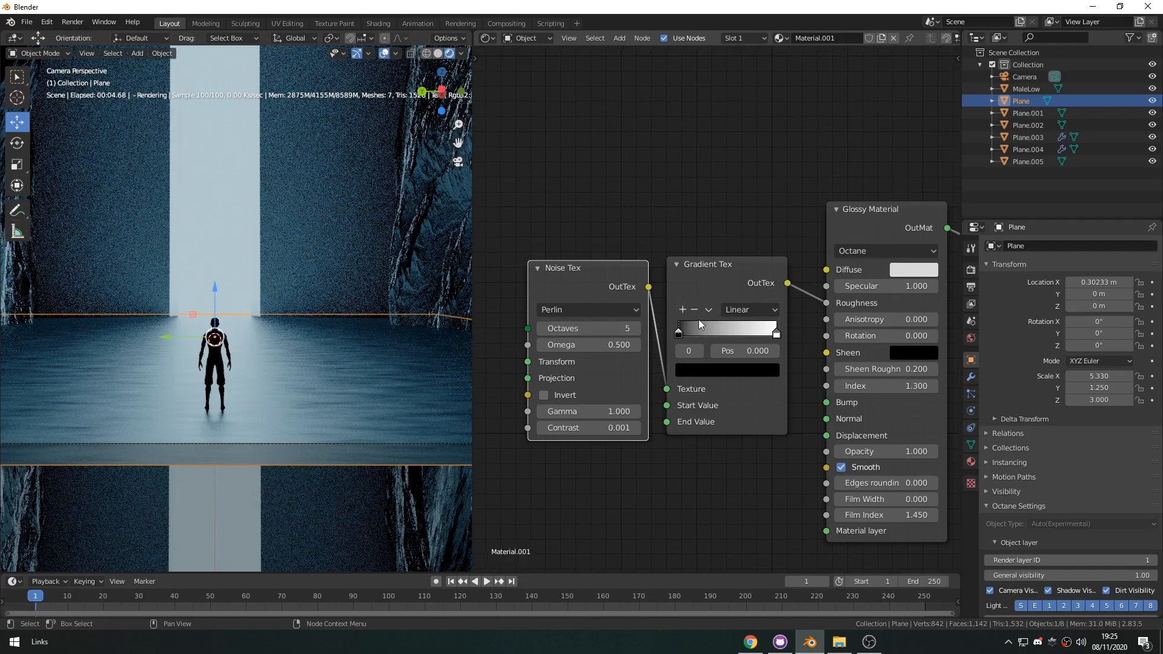
drag(682, 338, 771, 337)
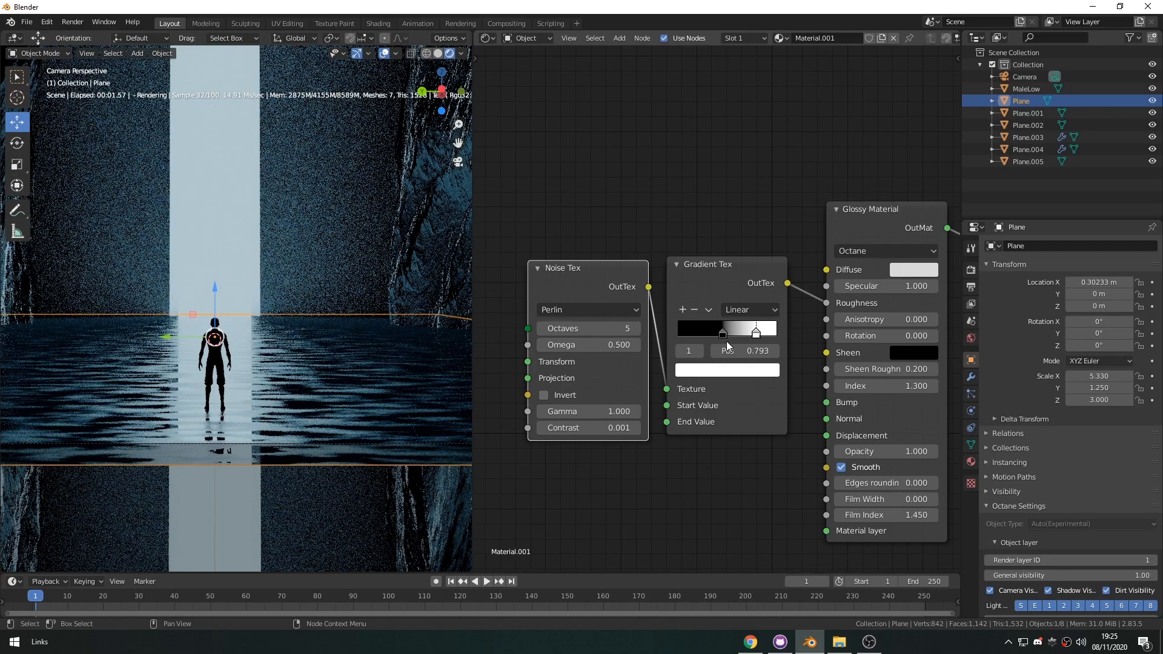
drag(721, 338, 714, 334)
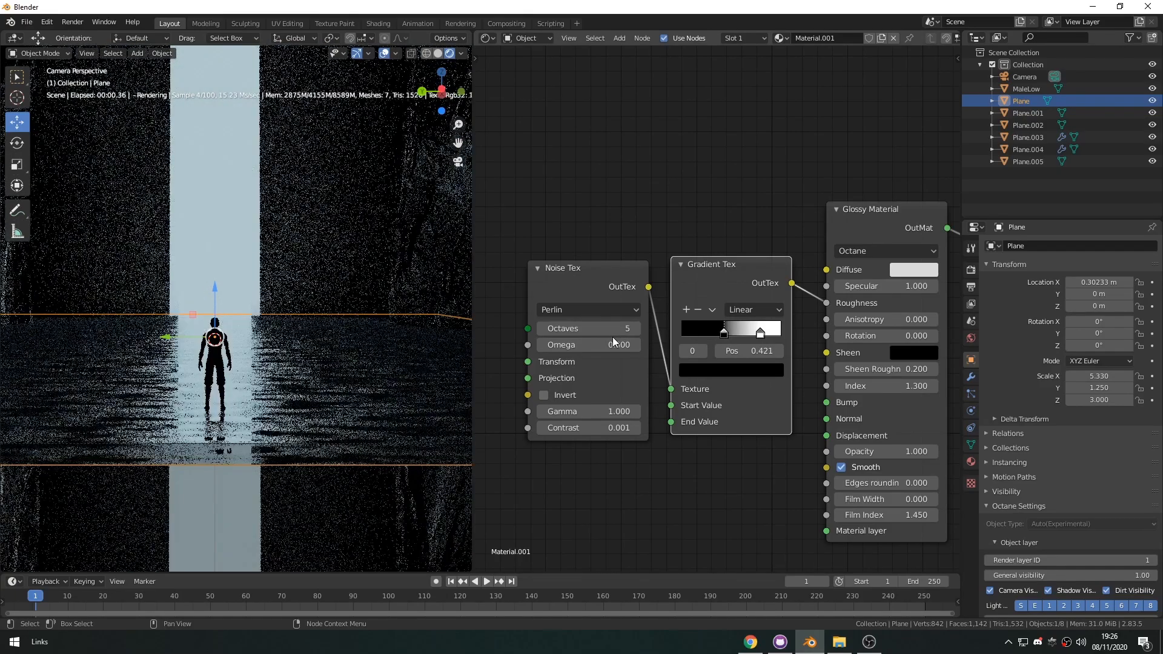
- Try the floor's Noise Tex with 1 octave and an Omega of 0.3
drag(550, 329, 544, 334)
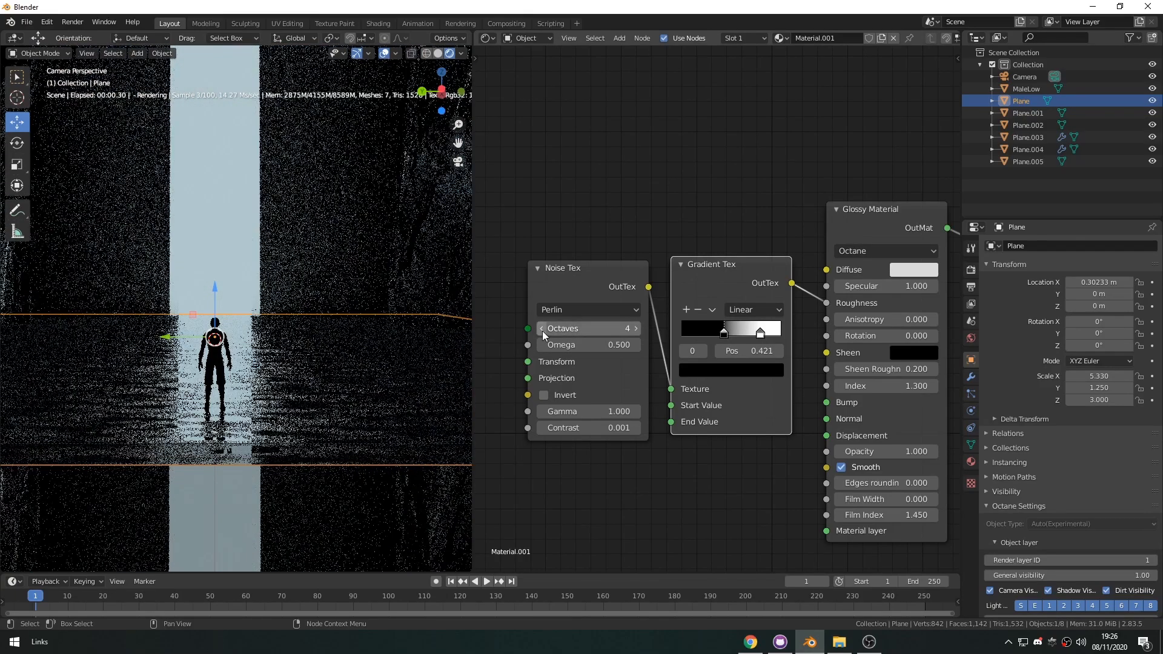
click(542, 330)
click(542, 330)
click(542, 345)
click(542, 346)
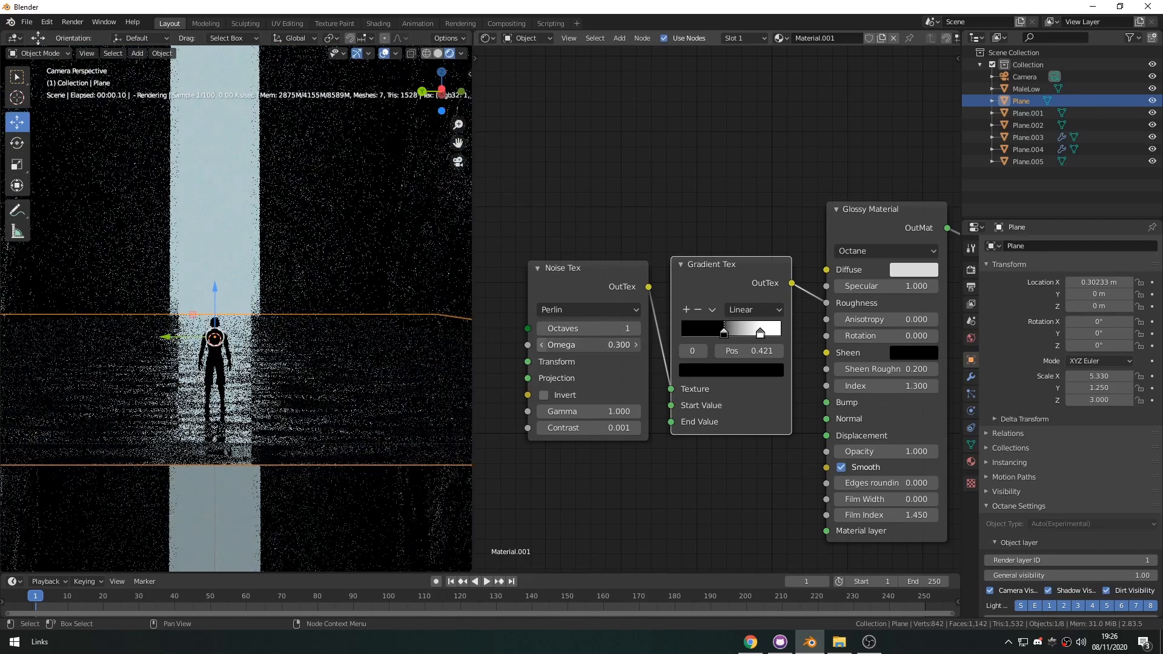
- Set the floor's Noise Tex to an Omega of 1 and 5 Octaves
click(563, 345)
text(1)
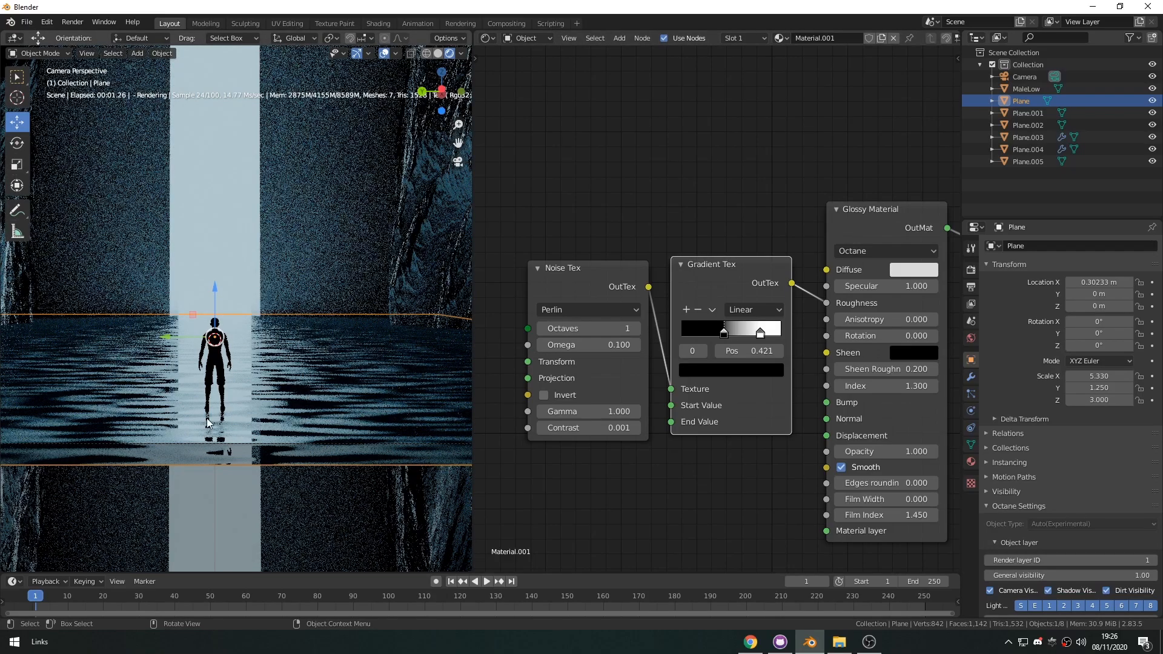
key(Return)
click(636, 328)
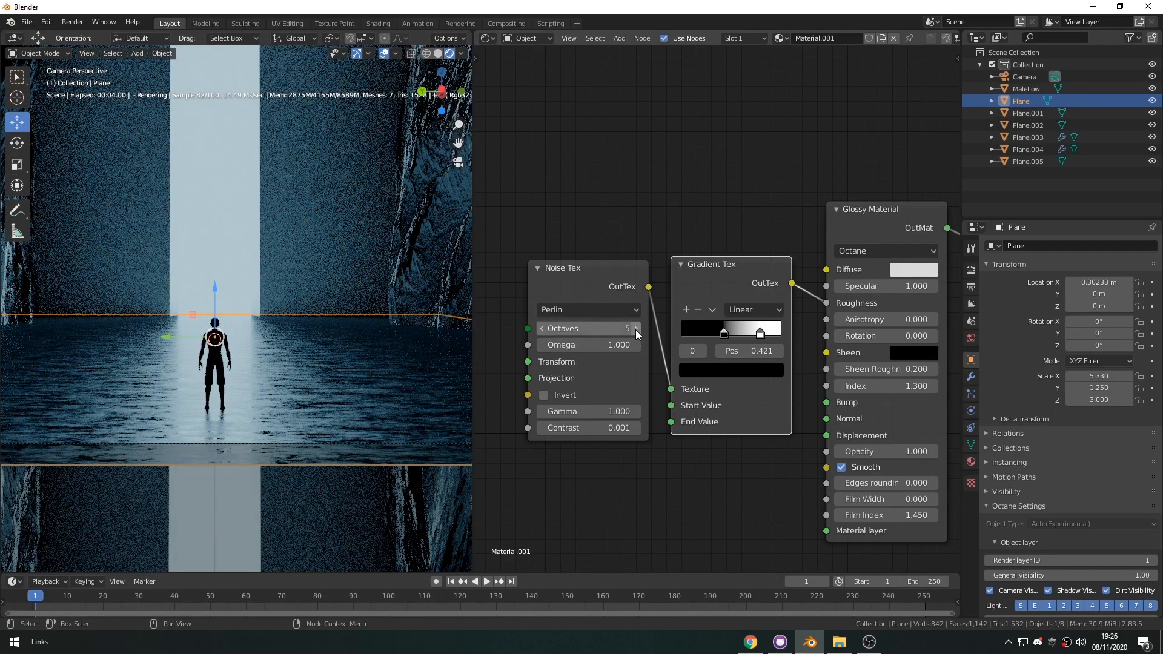
scroll(357, 413, down, 2)
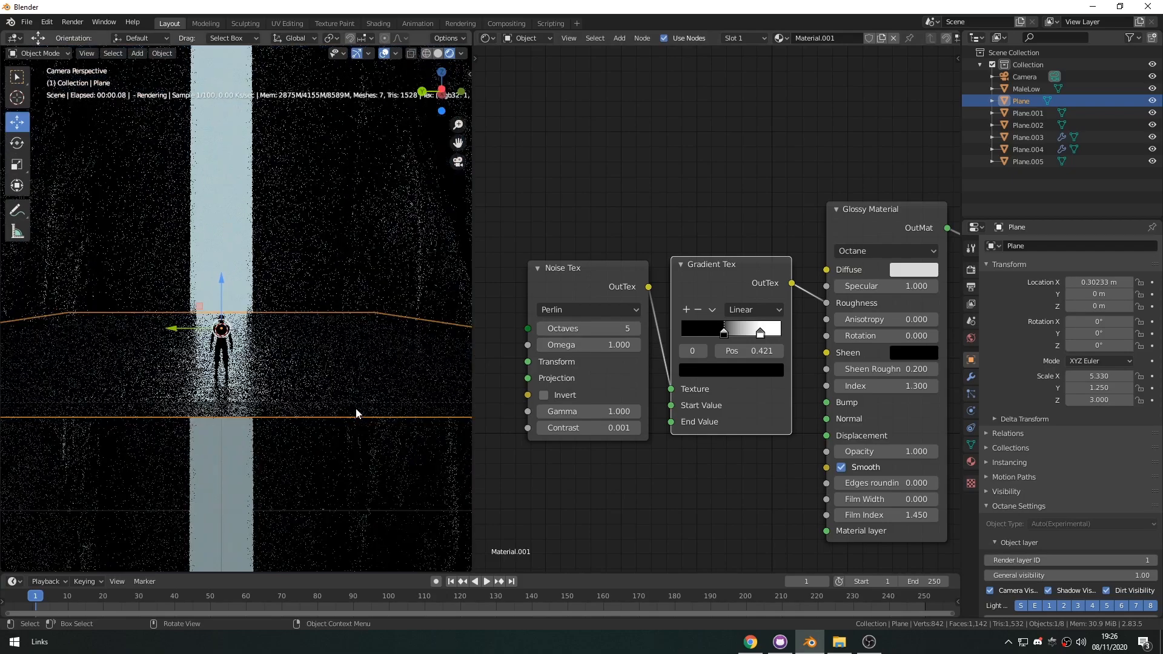
scroll(356, 413, up, 1)
- Add a Full Transform node and connect it to the Noise Tex's Transform input
middle_drag(662, 519, 611, 462)
middle_drag(553, 225, 695, 283)
drag(695, 283, 674, 271)
middle_drag(589, 295, 647, 285)
key(shift+a)
click(581, 316)
text(trans)
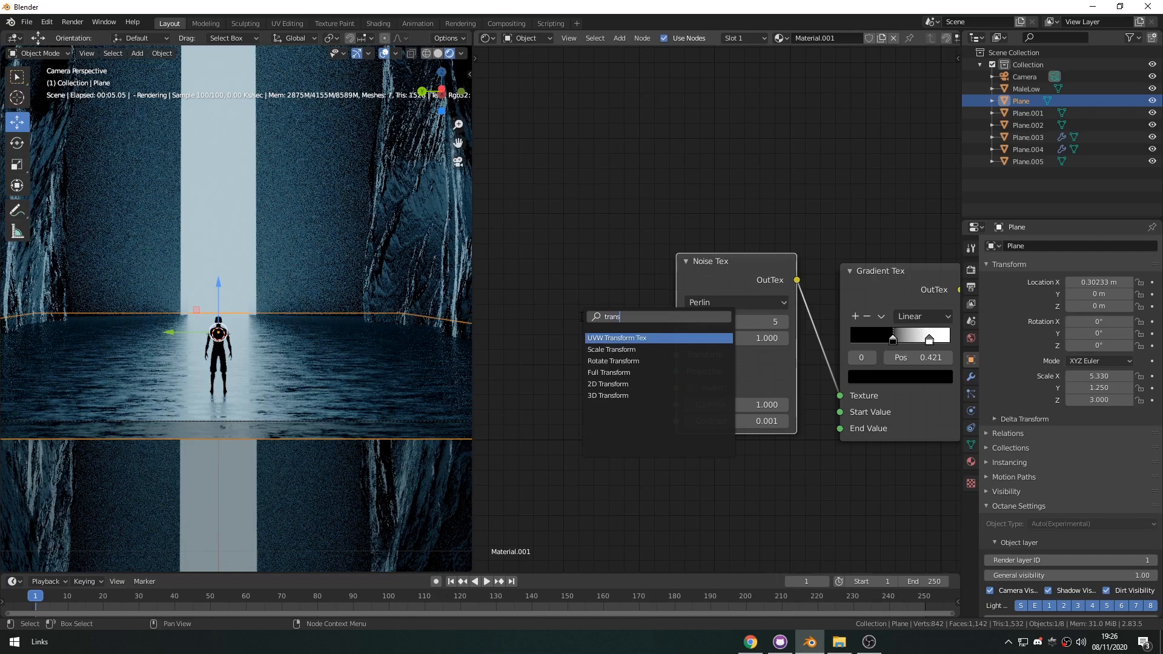
click(609, 372)
drag(650, 244, 708, 337)
middle_drag(676, 342, 711, 341)
- Set the Full Transform's scale to 8.19 on all three axes
drag(633, 364, 1138, 394)
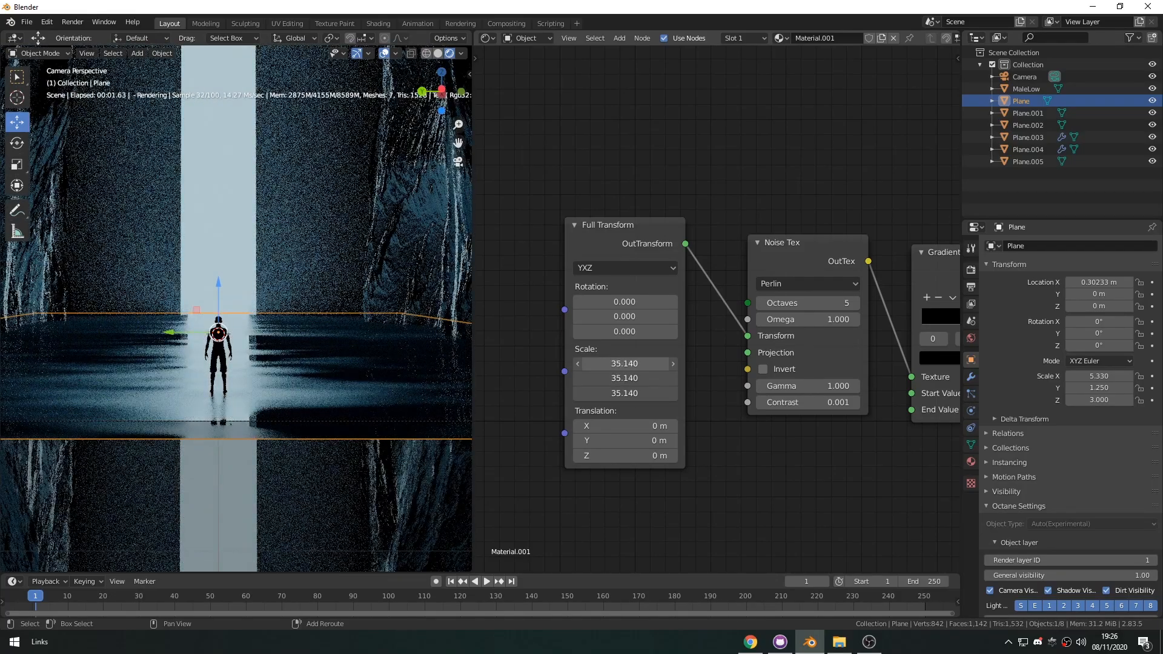
drag(624, 363, 628, 364)
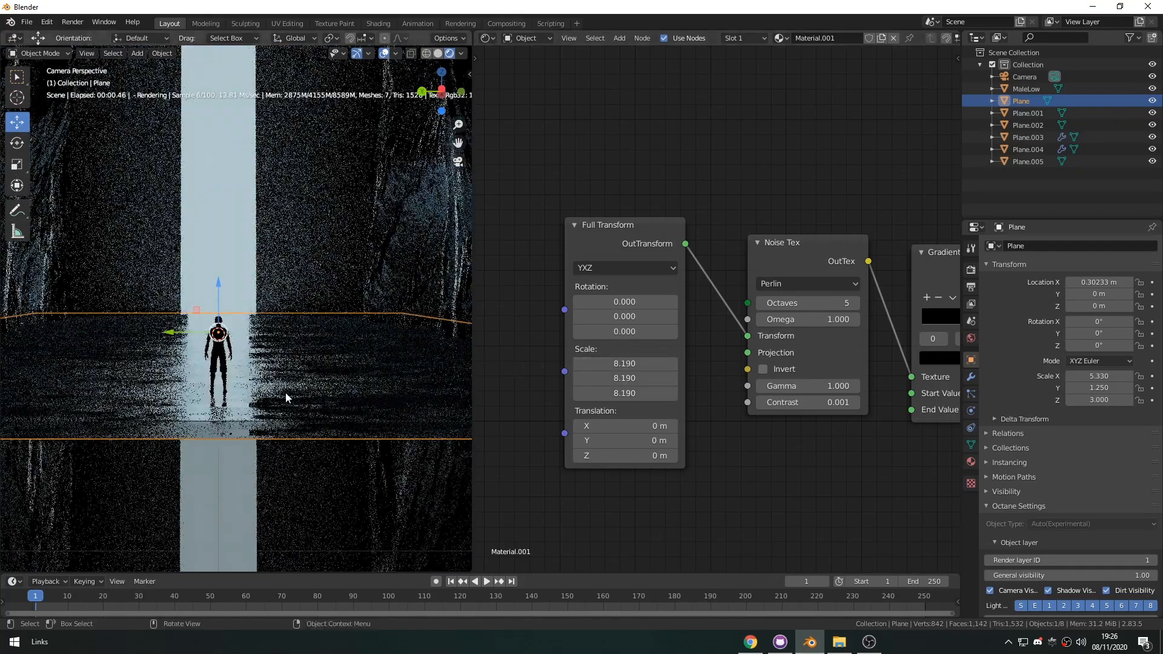
scroll(283, 392, down, 2)
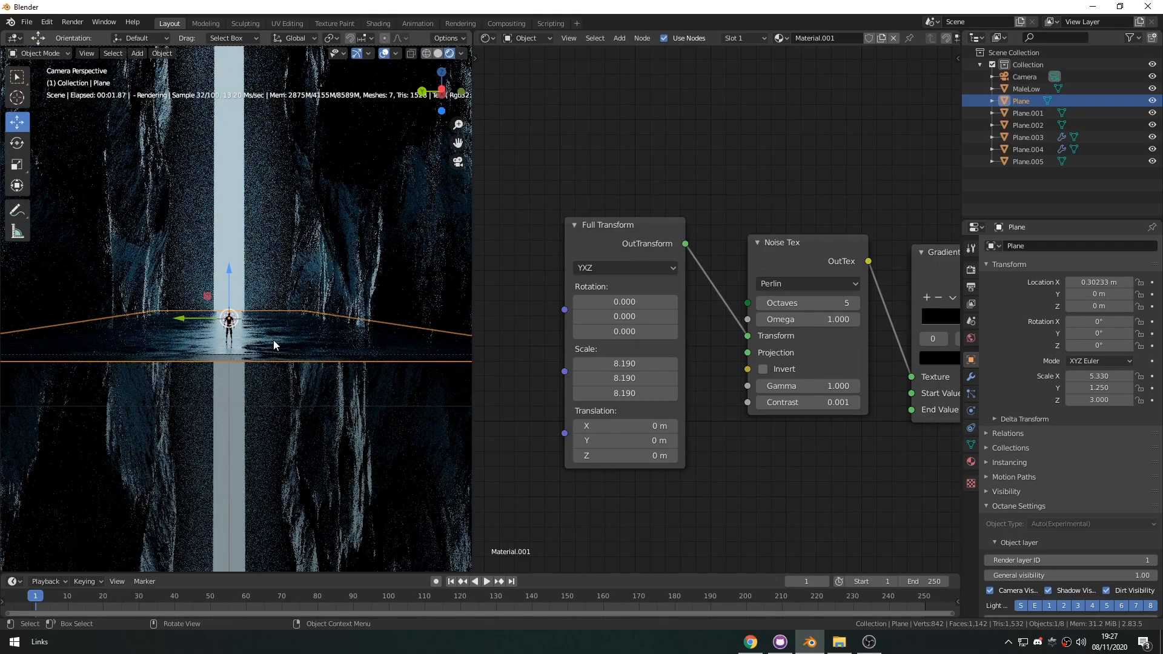
- Switch the viewport to solid shading and add a Plain Axes empty to the scene
click(438, 53)
middle_drag(288, 287, 297, 335)
scroll(218, 428, down, 5)
click(329, 325)
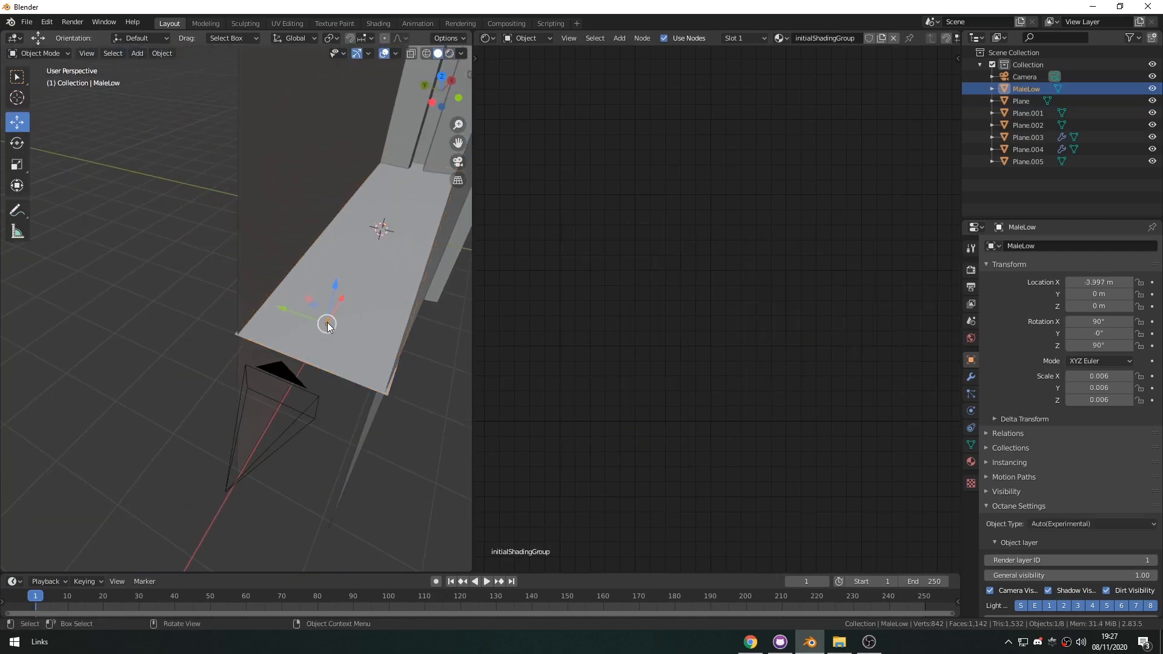
key(KP_Decimal)
scroll(233, 386, down, 8)
mouse_move(225, 380)
middle_down()
mouse_move(227, 397)
mouse_move(220, 367)
middle_up()
scroll(227, 397, down, 5)
key(shift+a)
mouse_move(214, 357)
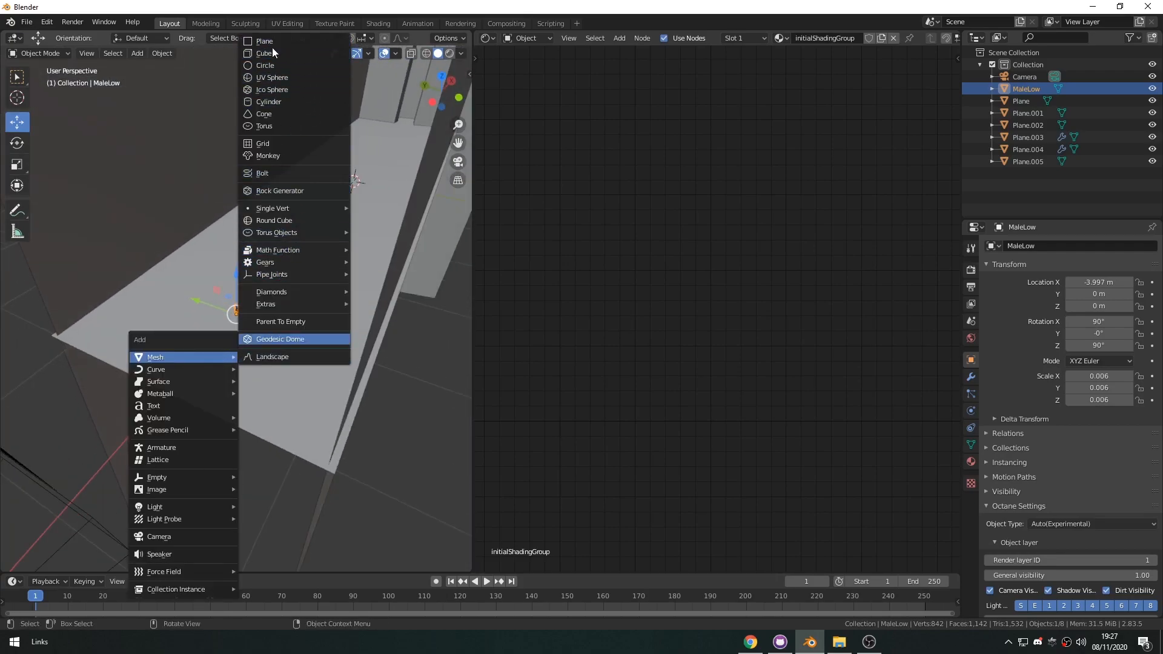
mouse_move(180, 478)
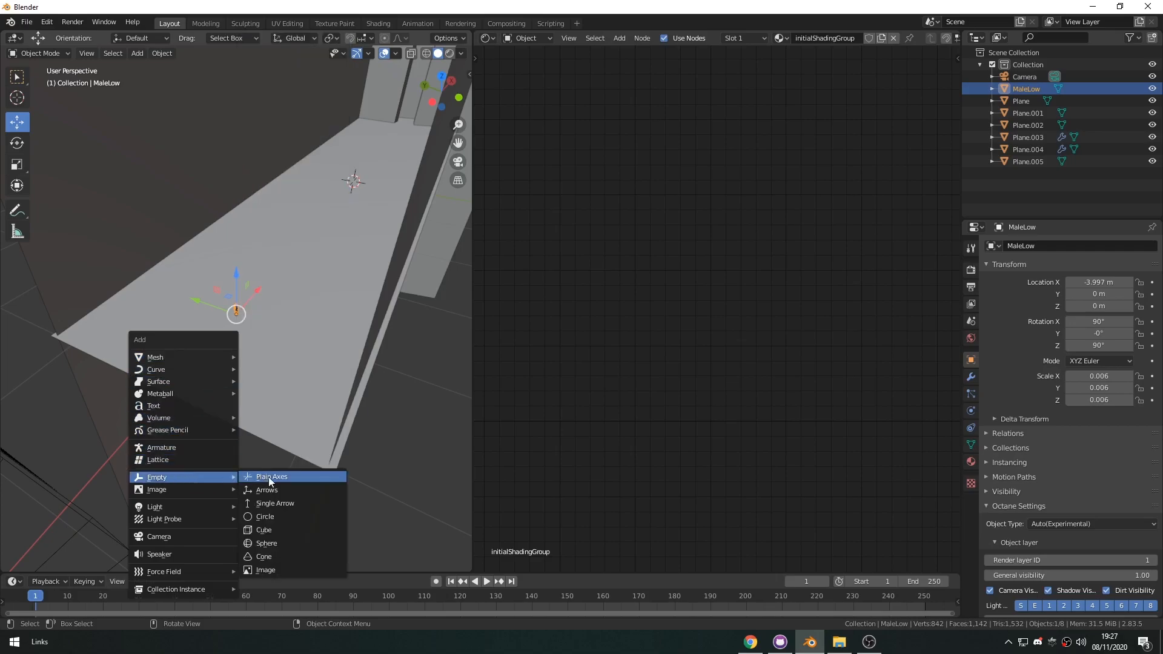
click(267, 477)
- Move the empty onto the human figure, at about X -3.997 m and Z 0.111 m
drag(365, 169, 269, 323)
scroll(290, 351, up, 4)
middle_drag(311, 379, 292, 357)
scroll(245, 388, up, 4)
key(g)
key(z)
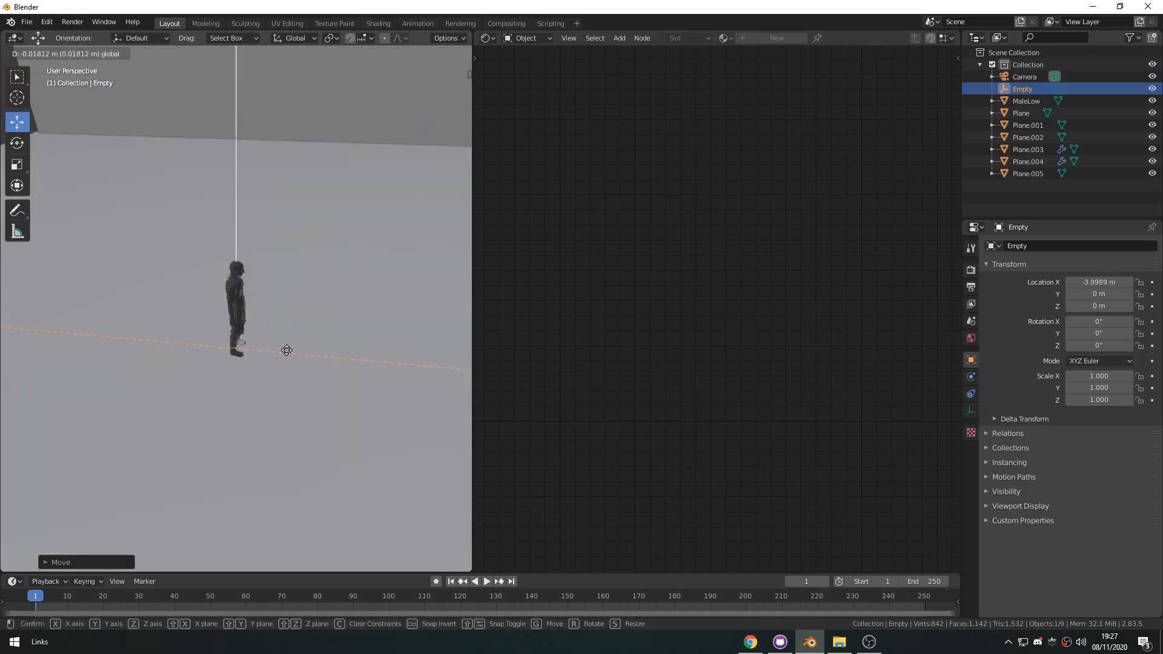
drag(241, 268, 241, 232)
middle_drag(271, 385, 337, 376)
scroll(267, 454, down, 7)
middle_drag(264, 452, 297, 424)
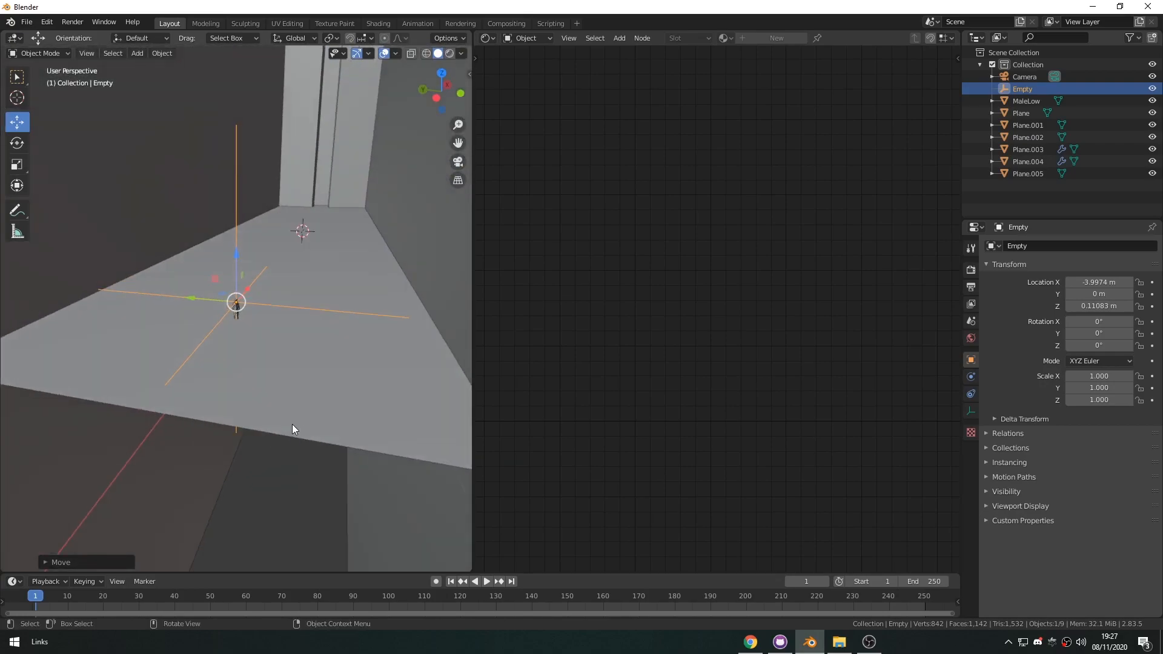
middle_drag(272, 327, 233, 351)
- Refine the empty's position on the human figure to about X -4.002 m and Z 0.086 m
drag(274, 288, 238, 317)
scroll(251, 350, up, 5)
middle_drag(241, 310, 325, 232)
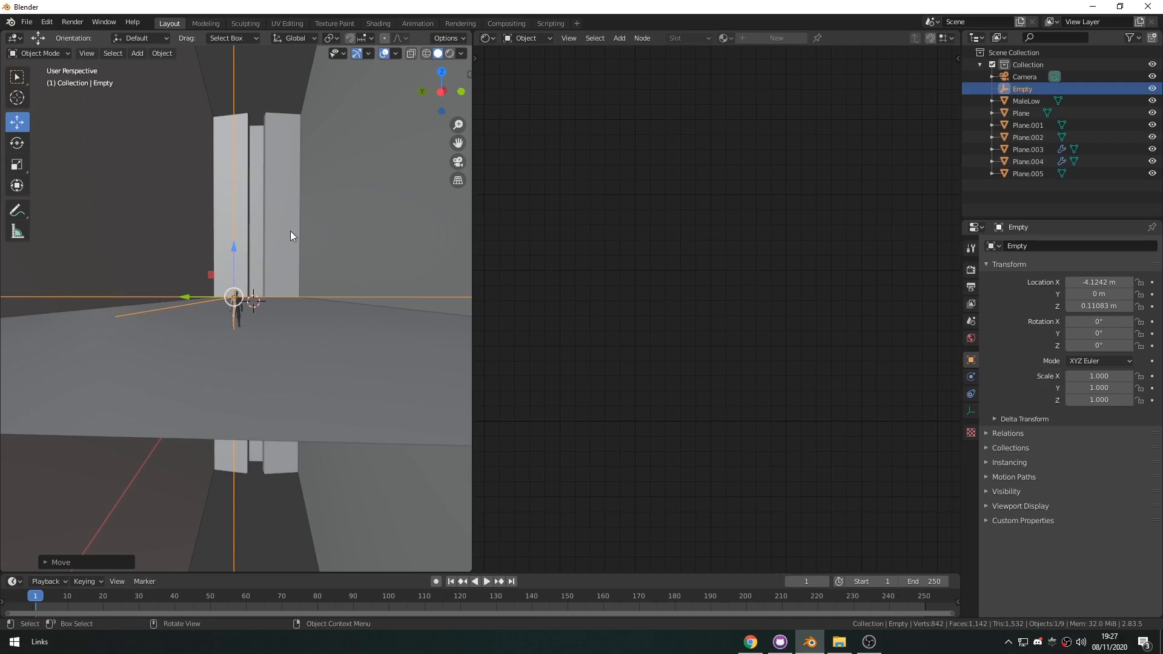
middle_drag(296, 235, 229, 307)
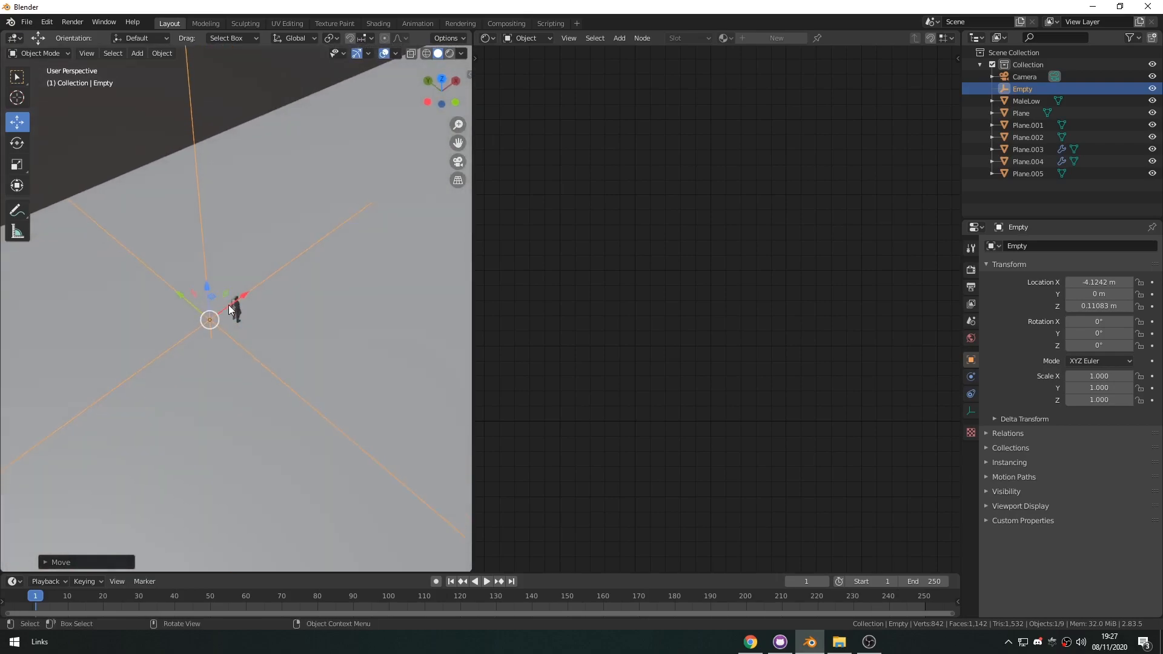
drag(242, 295, 271, 287)
mouse_move(260, 307)
middle_down()
mouse_move(261, 337)
mouse_move(264, 309)
middle_up()
drag(275, 297, 276, 296)
drag(237, 248, 209, 297)
- Scale the empty down uniformly to about 0.229
middle_drag(209, 296, 337, 321)
key(s)
click(268, 319)
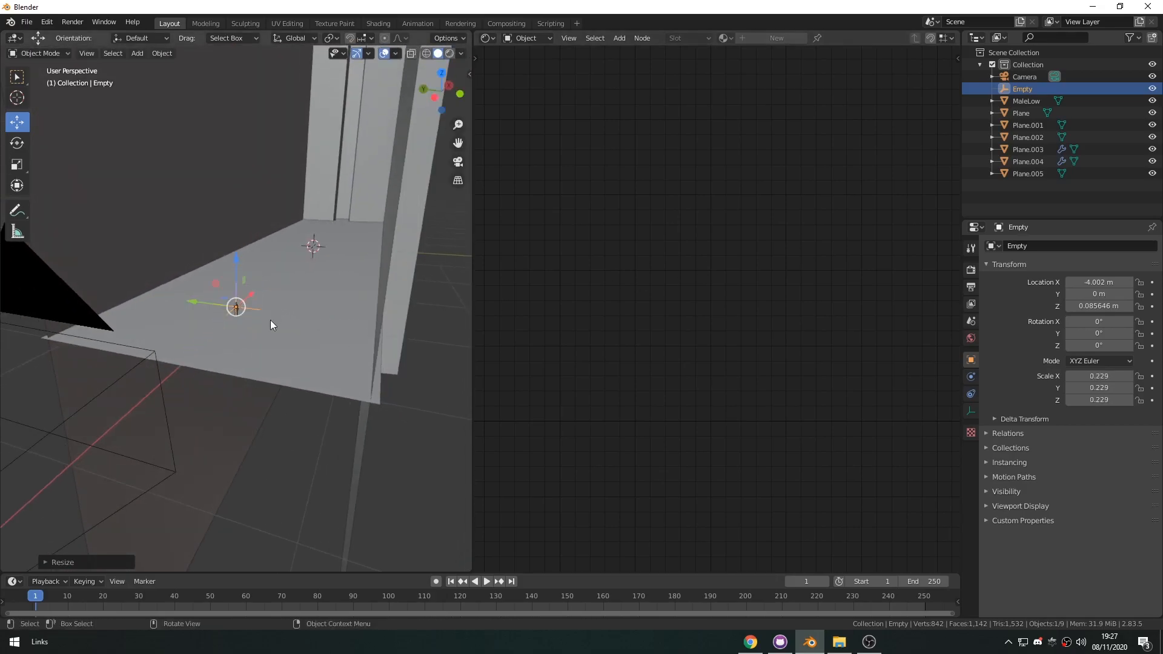
middle_drag(268, 320, 680, 396)
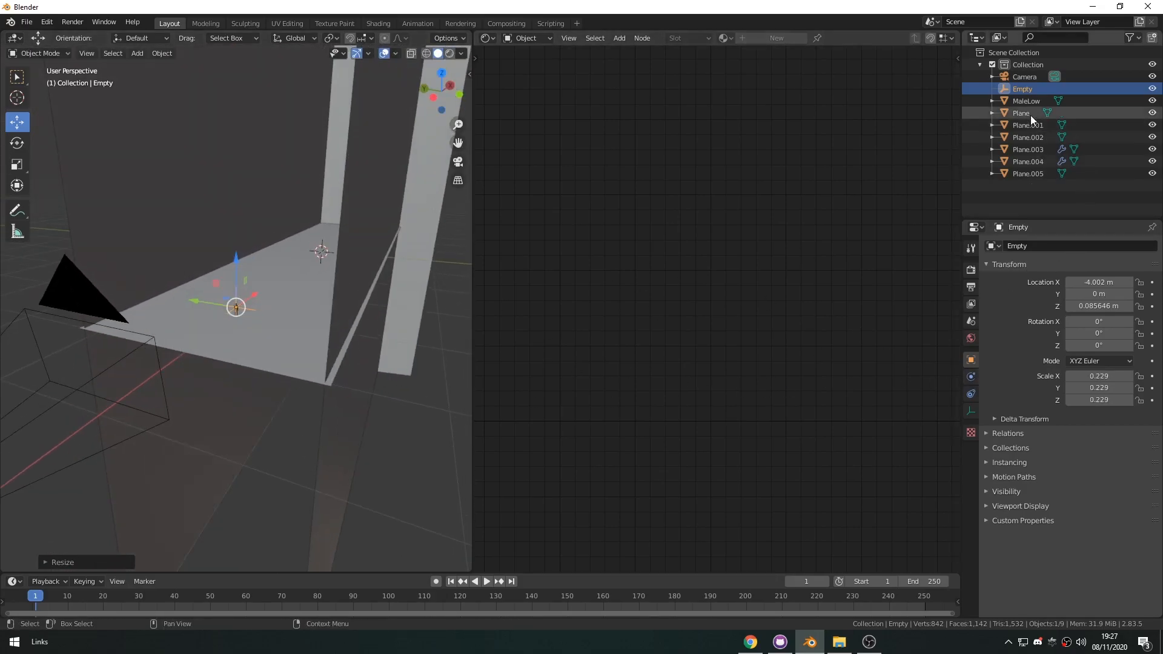
- Turn off autofocus in the Octane camera's depth of field and set the Empty as its focus object
click(1029, 77)
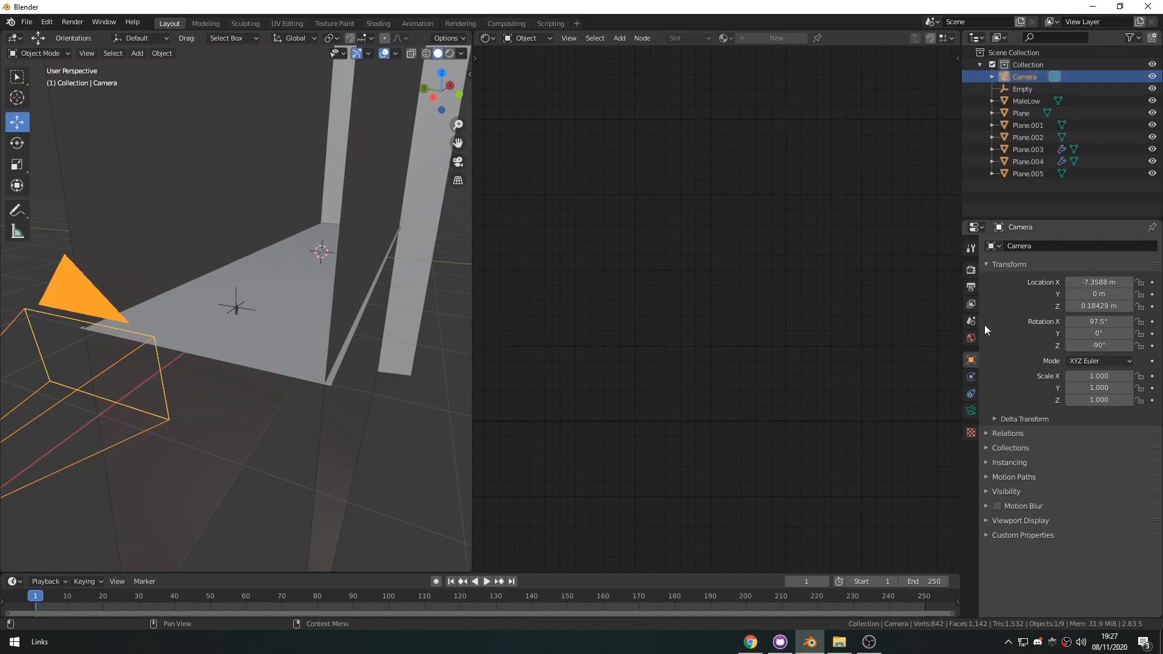
click(970, 411)
scroll(1048, 461, down, 8)
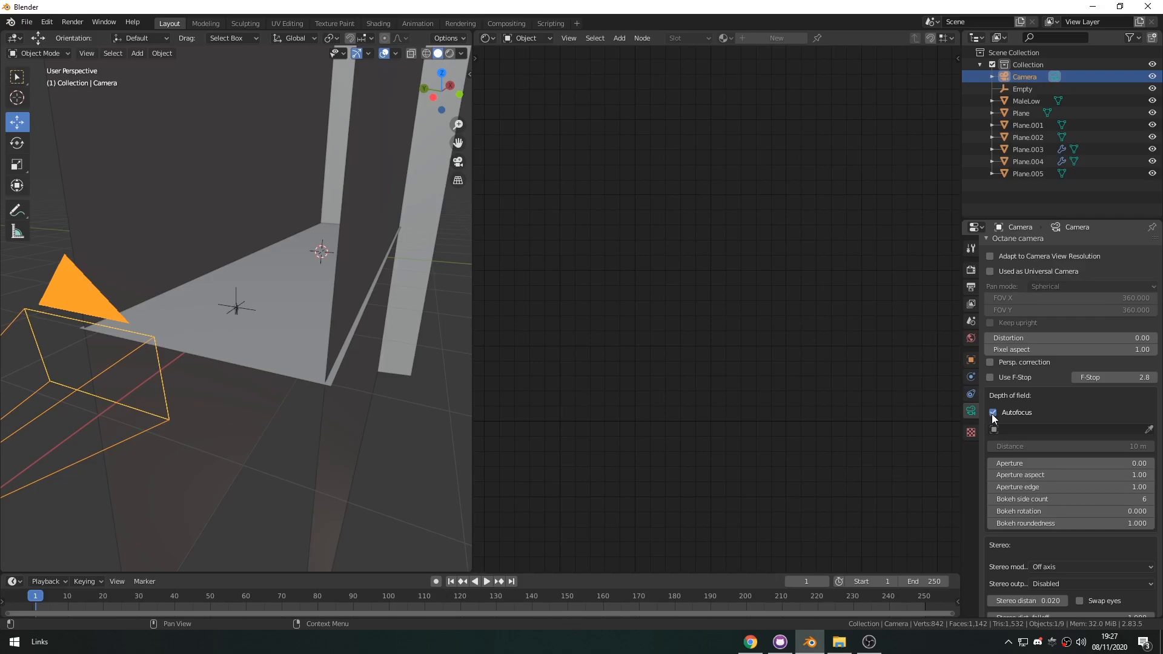
click(992, 412)
click(1017, 429)
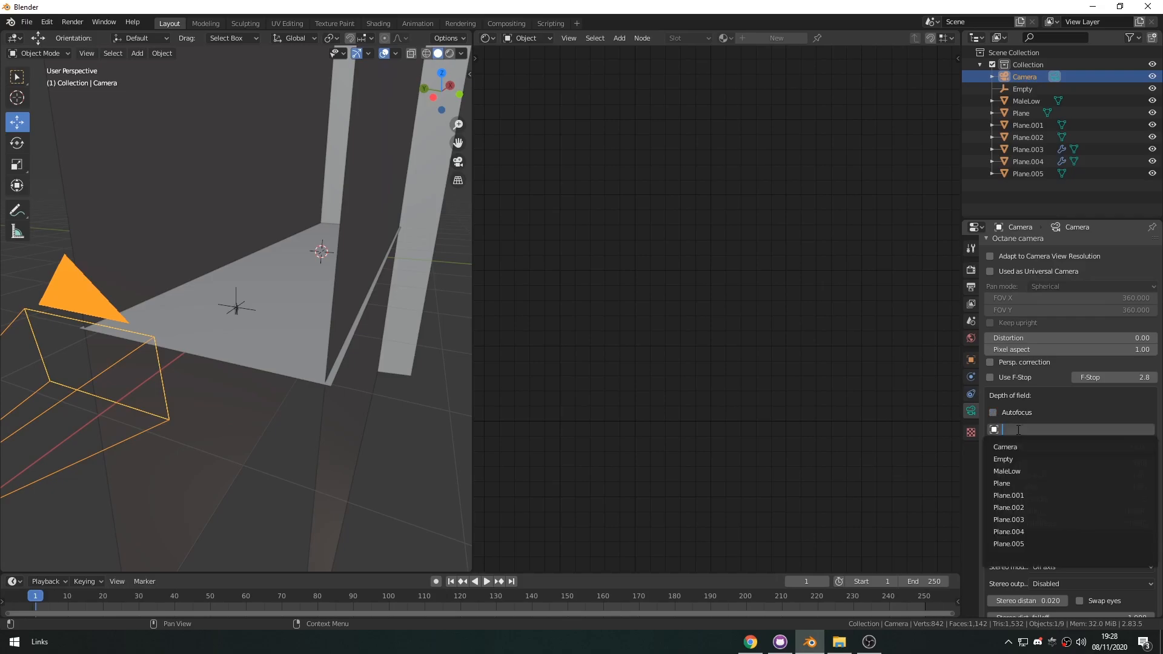
click(1004, 459)
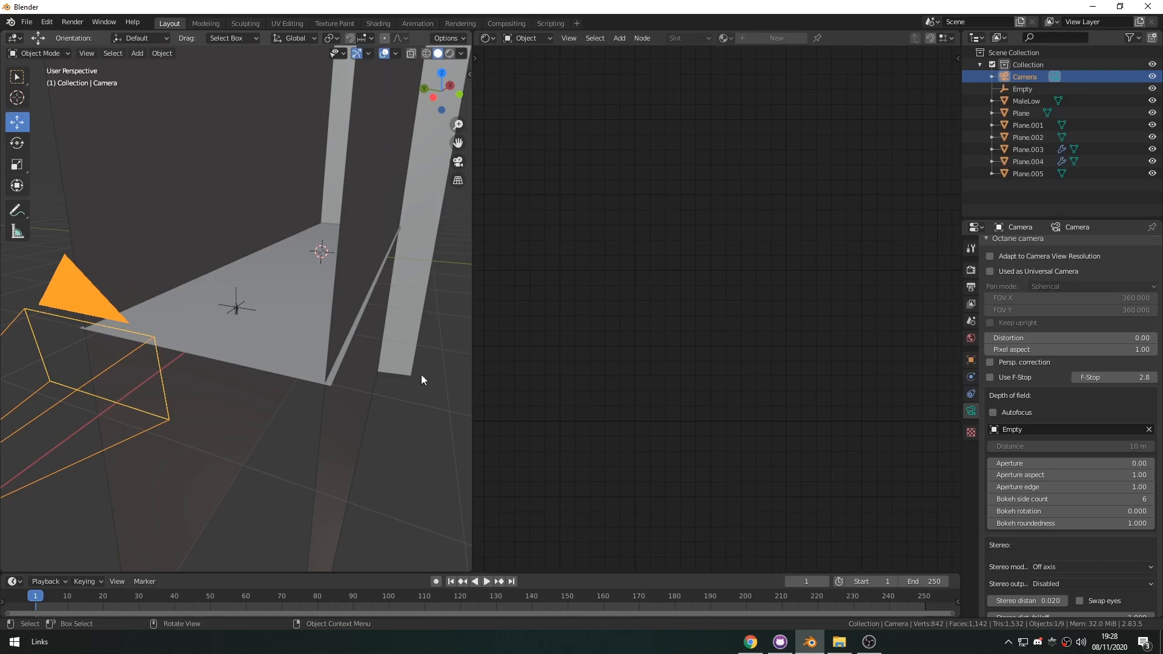
- Look through the scene camera with the viewport in rendered shading
scroll(233, 293, up, 2)
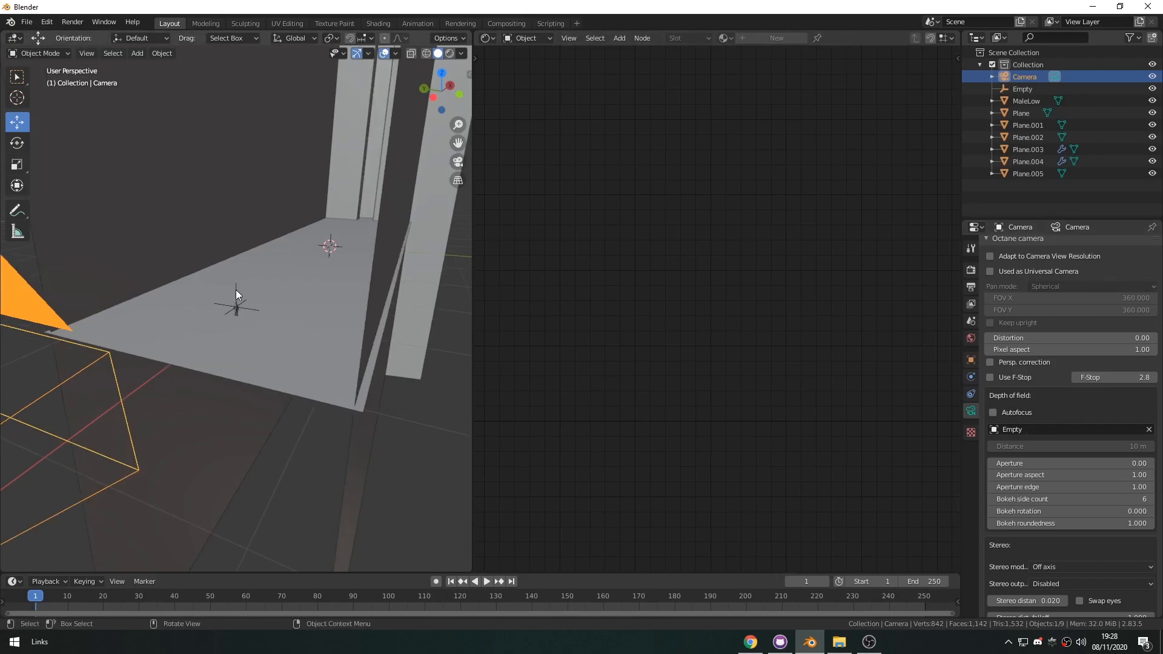
click(236, 294)
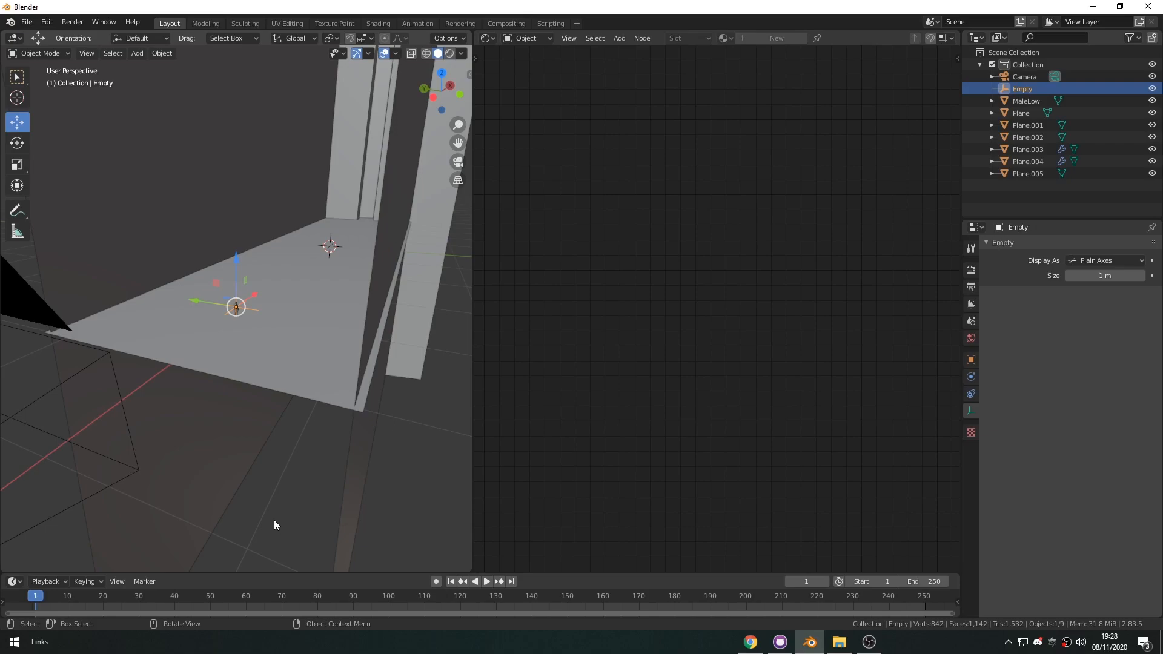
key(KP_0)
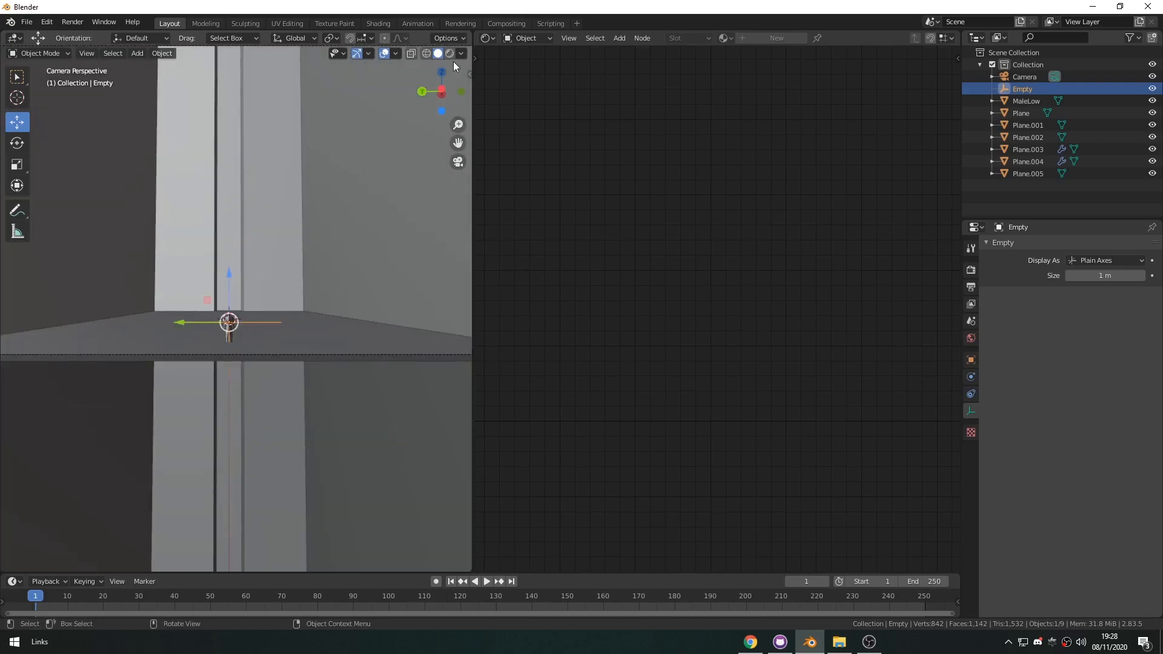
click(449, 54)
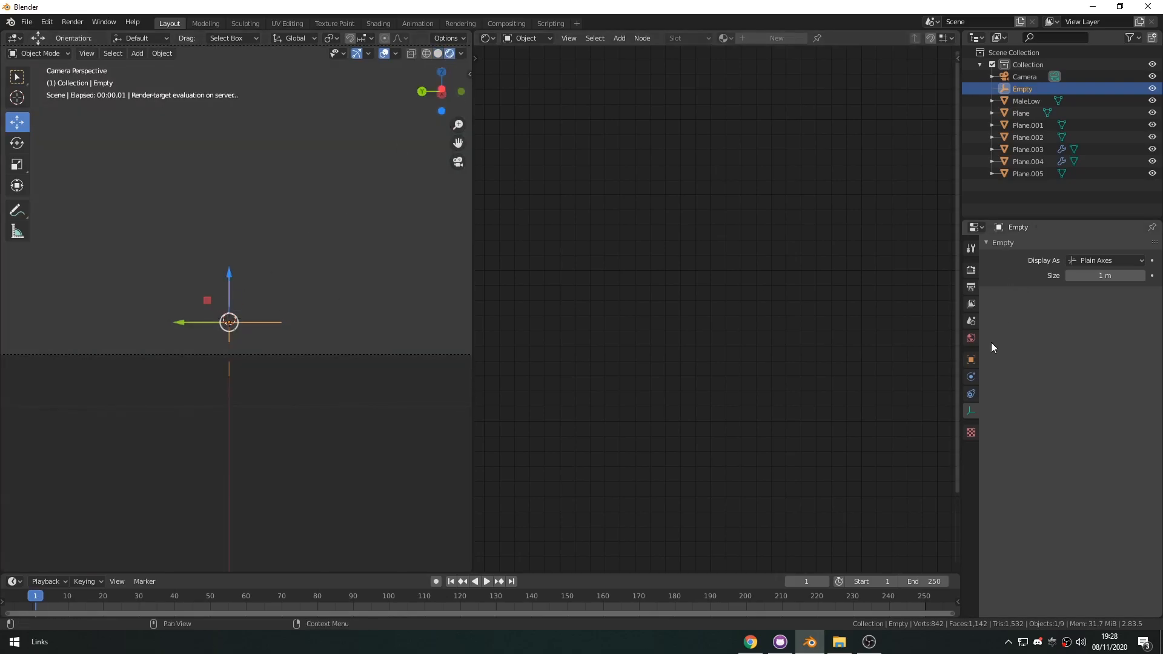
- Raise the Octane camera's depth-of-field aperture to 0.51
click(1023, 78)
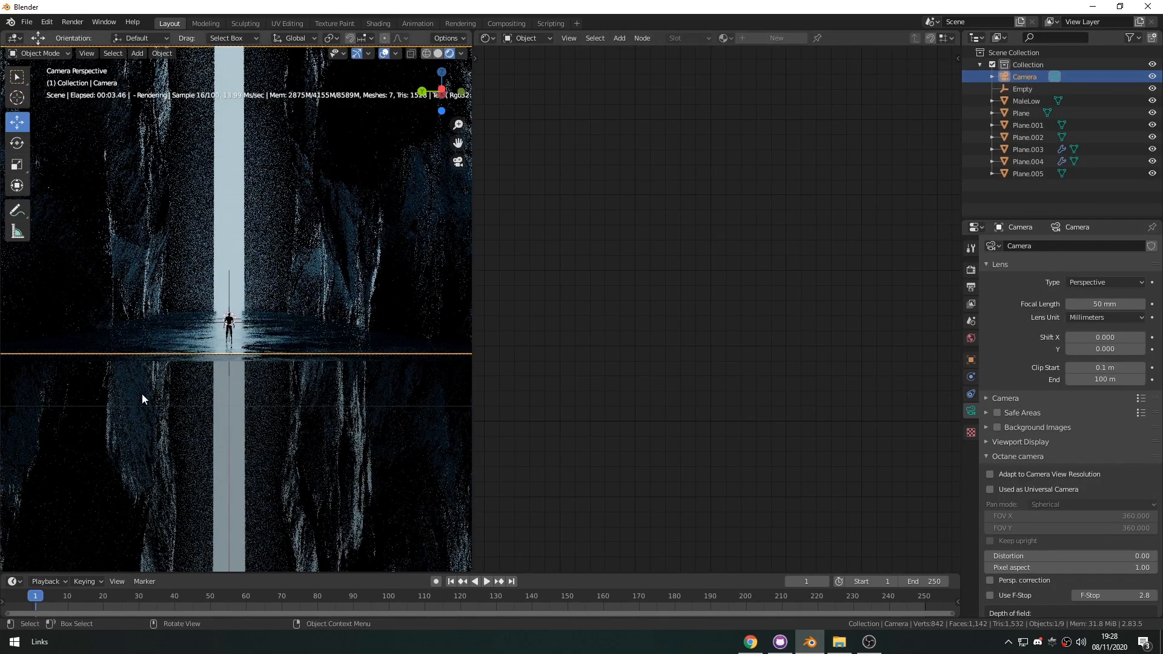
scroll(140, 393, up, 5)
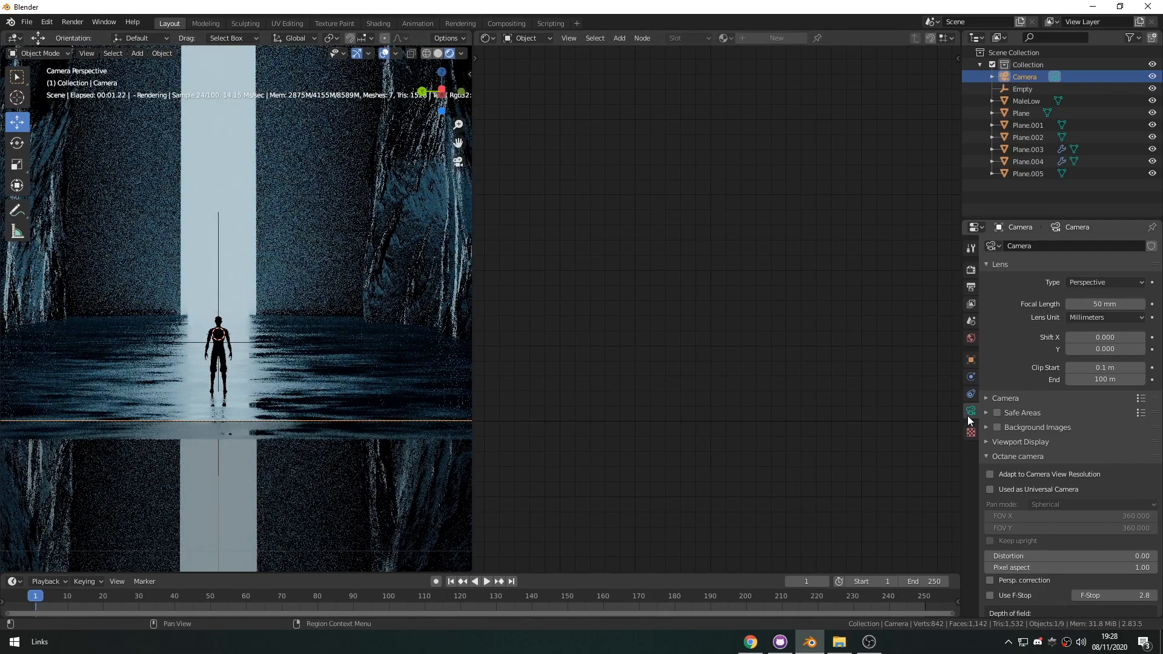
scroll(1012, 455, down, 8)
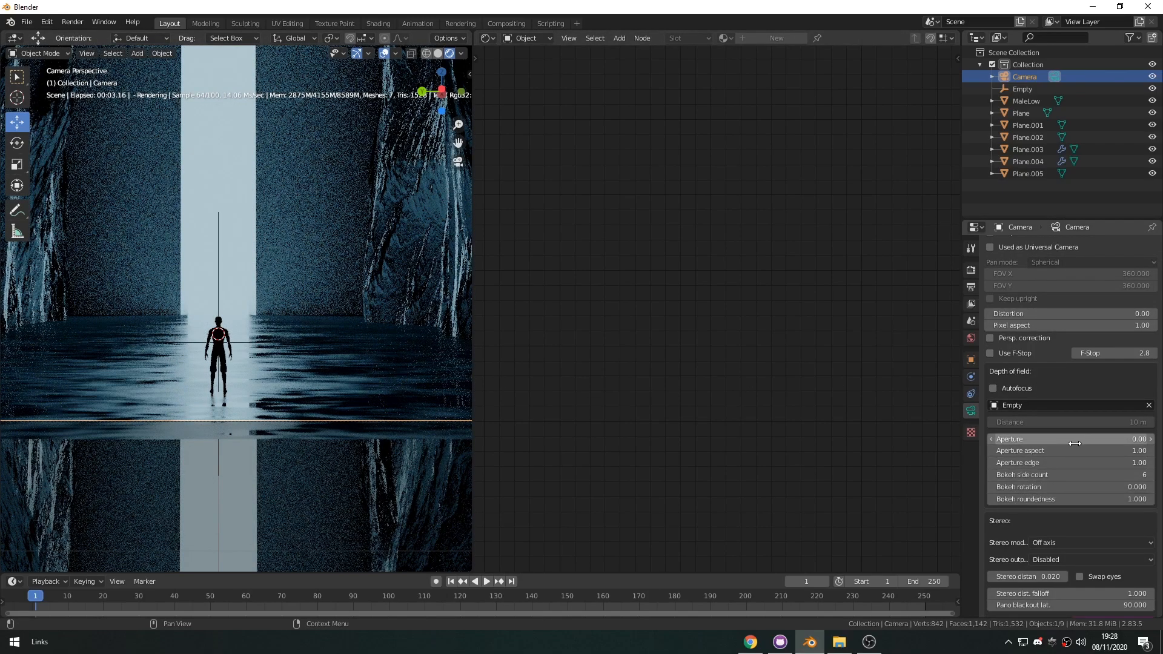
mouse_move(1087, 440)
mouse_down()
mouse_move(1133, 441)
mouse_move(1100, 440)
mouse_up()
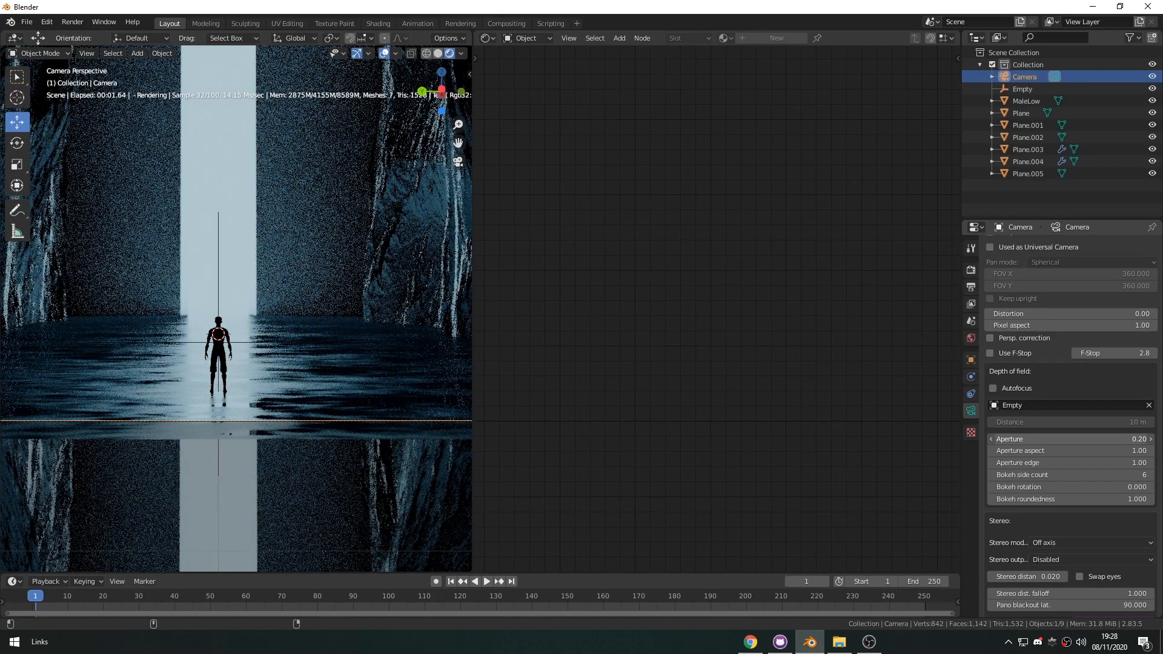
drag(1099, 440, 1118, 440)
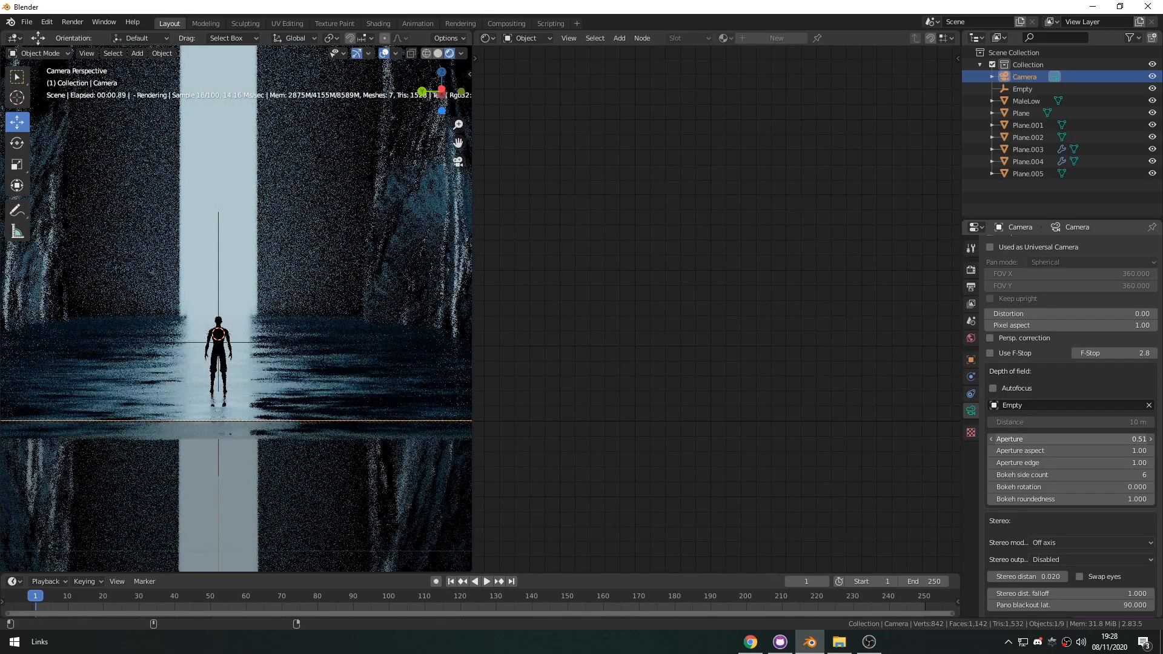
- Hide the overlays and gizmos in the rendered viewport to show the full camera frame cleanly
scroll(336, 350, down, 3)
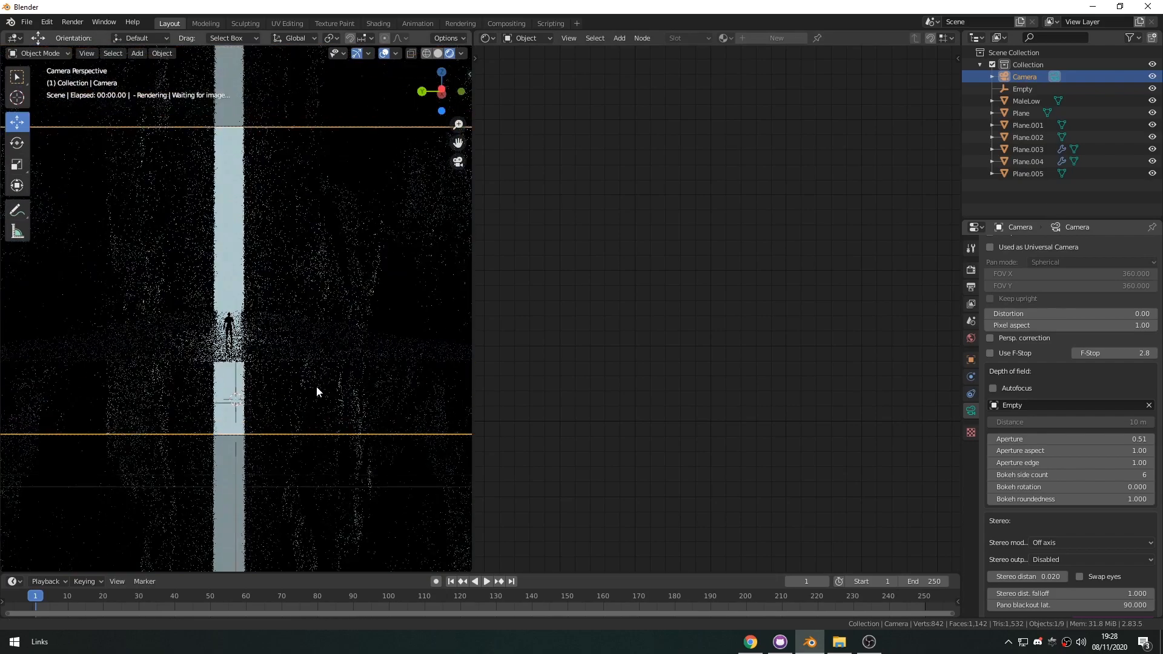
scroll(316, 384, down, 2)
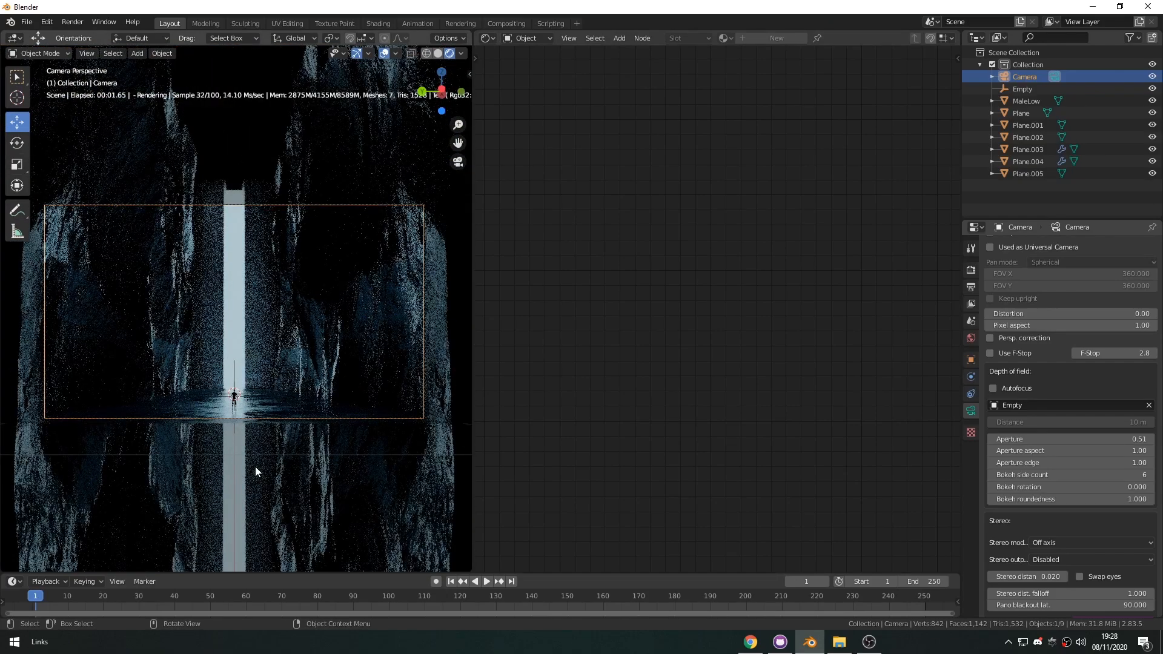
click(384, 53)
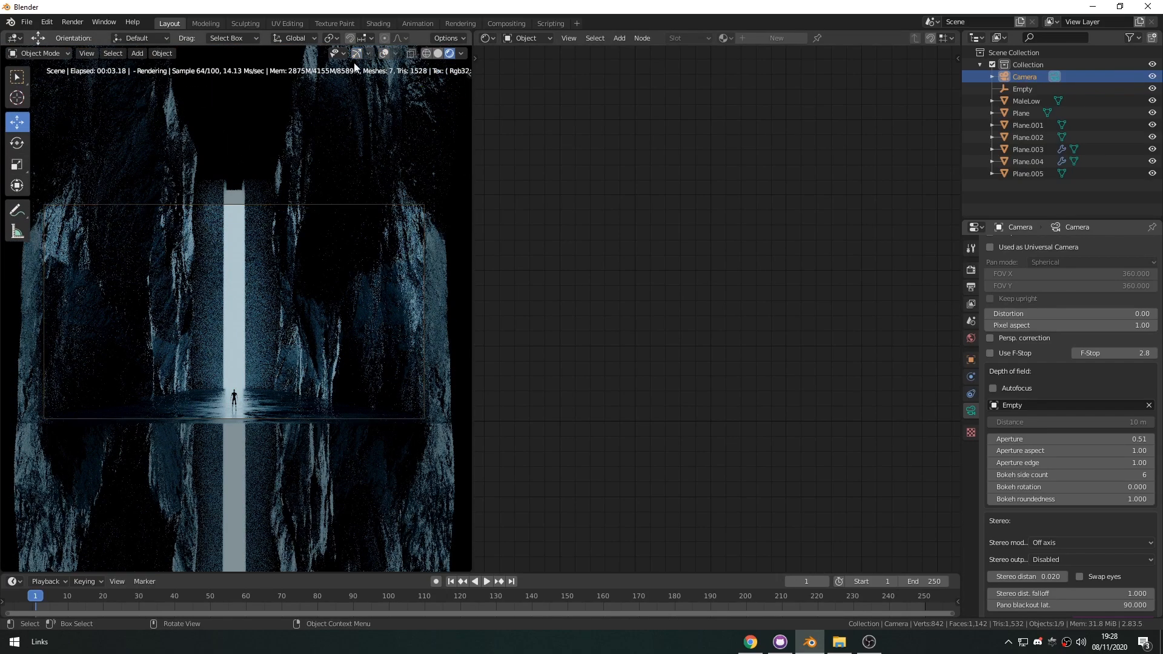
- Scale the human figure down uniformly in the camera view and deselect it
scroll(242, 439, up, 2)
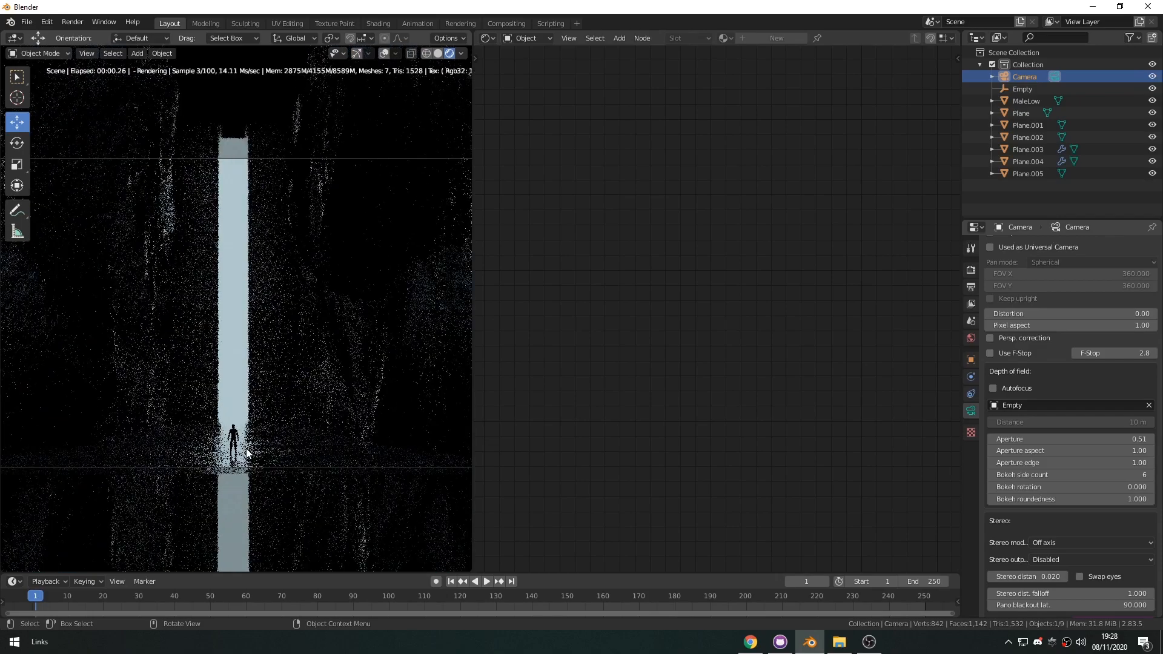
click(305, 416)
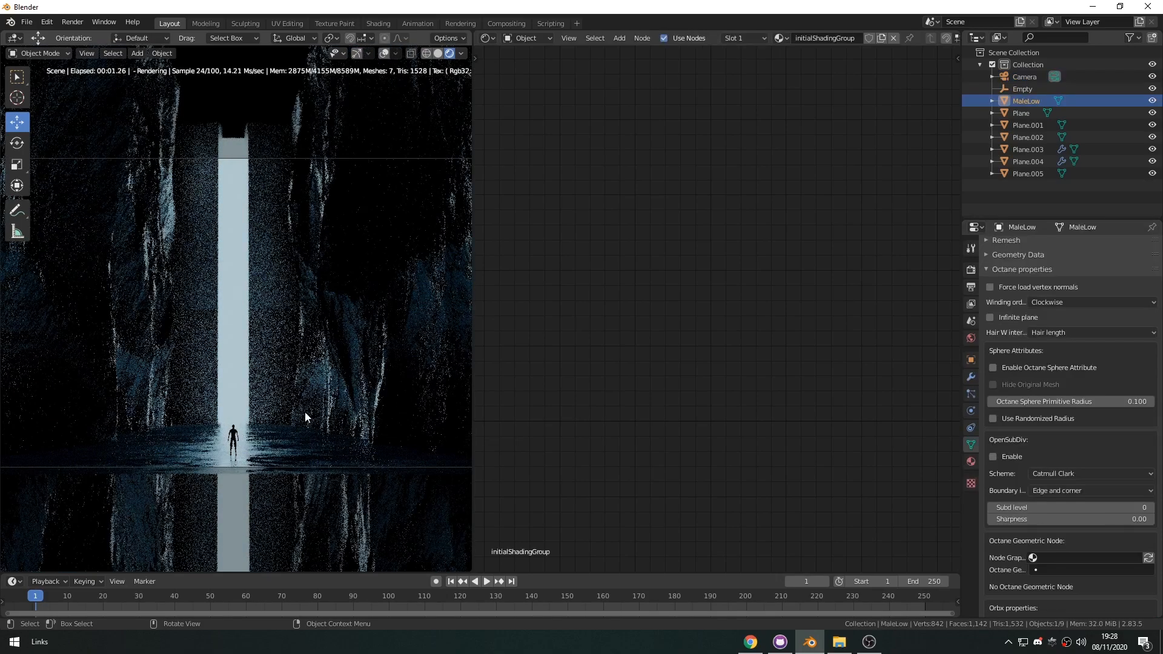
key(s)
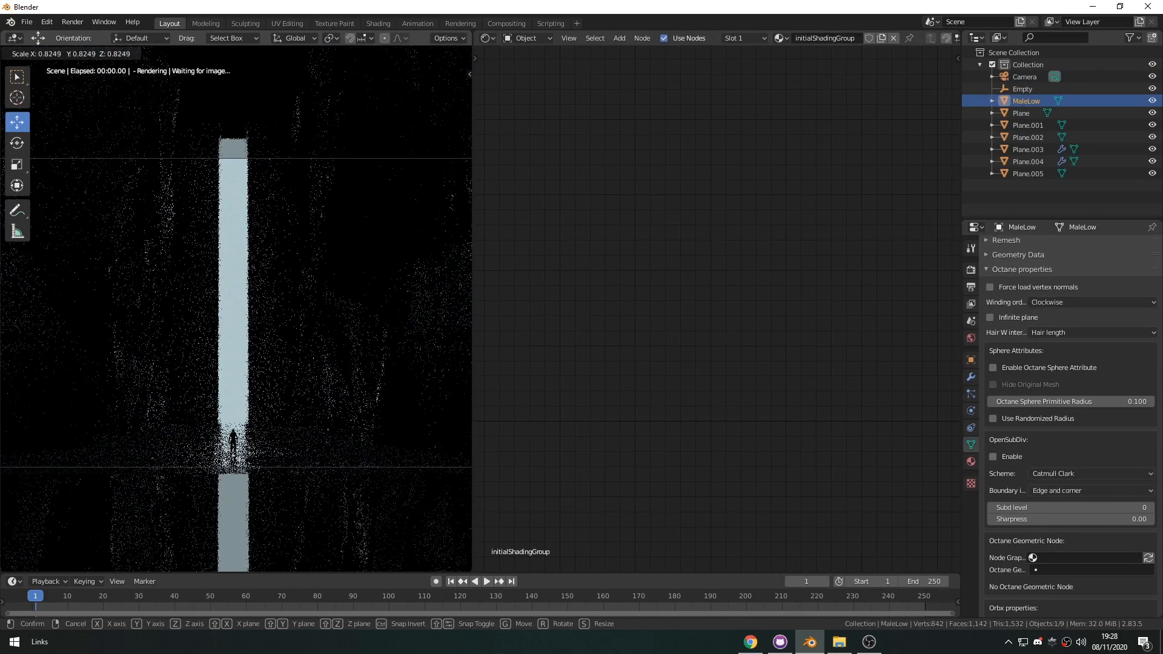
click(231, 507)
click(313, 220)
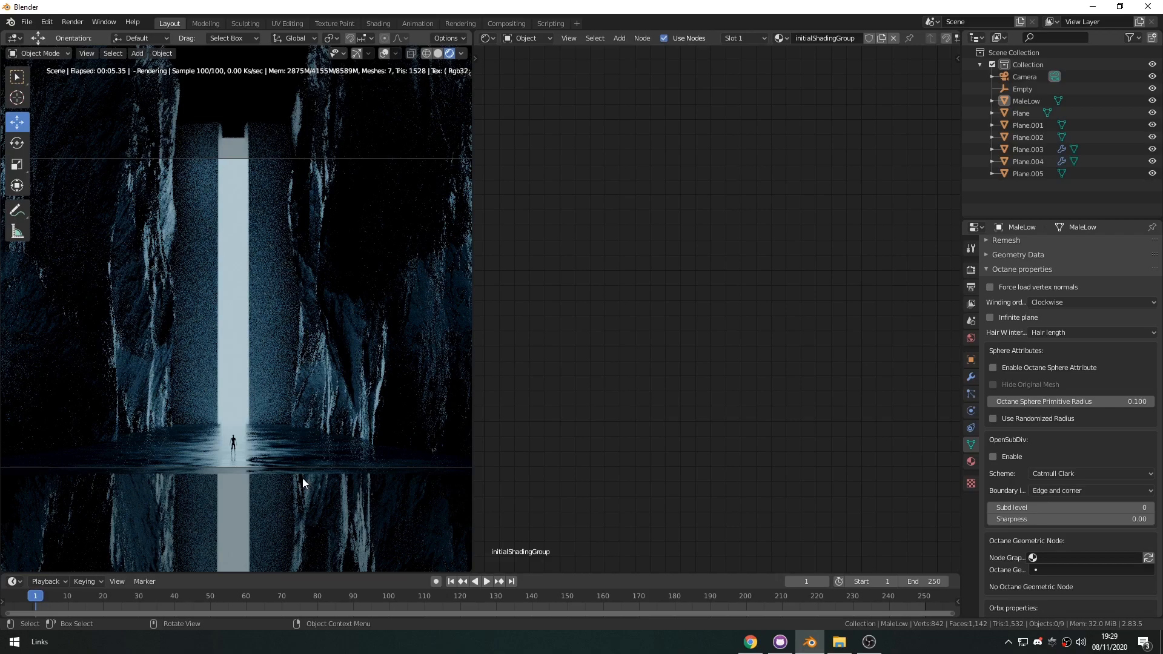
click(222, 362)
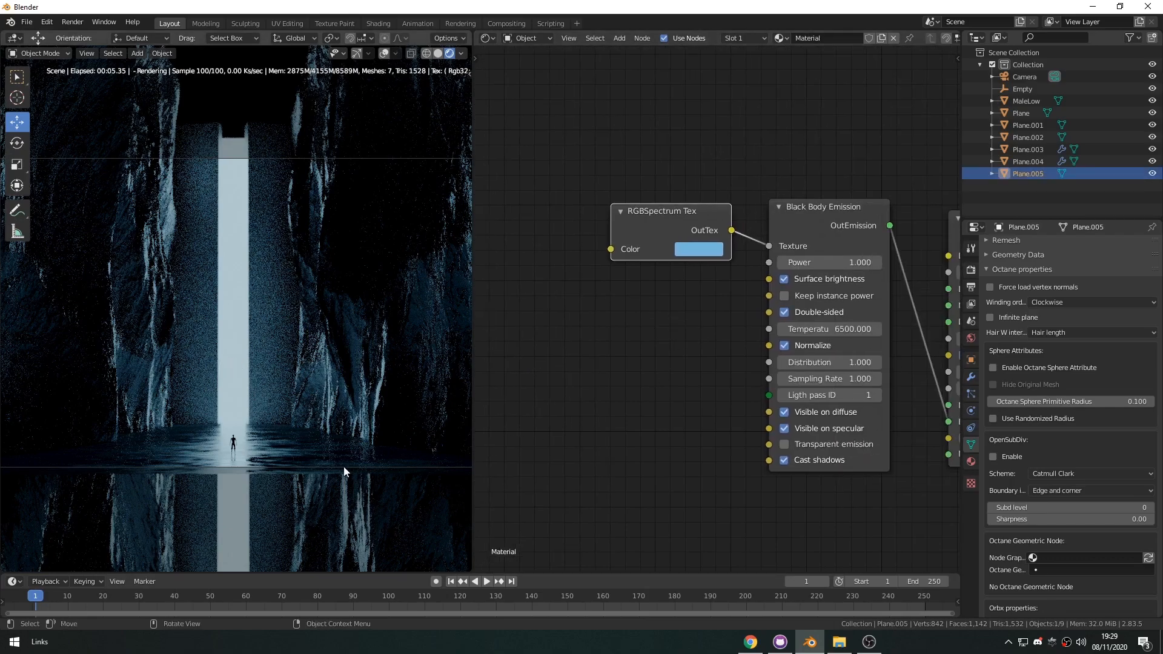
middle_drag(639, 375, 614, 413)
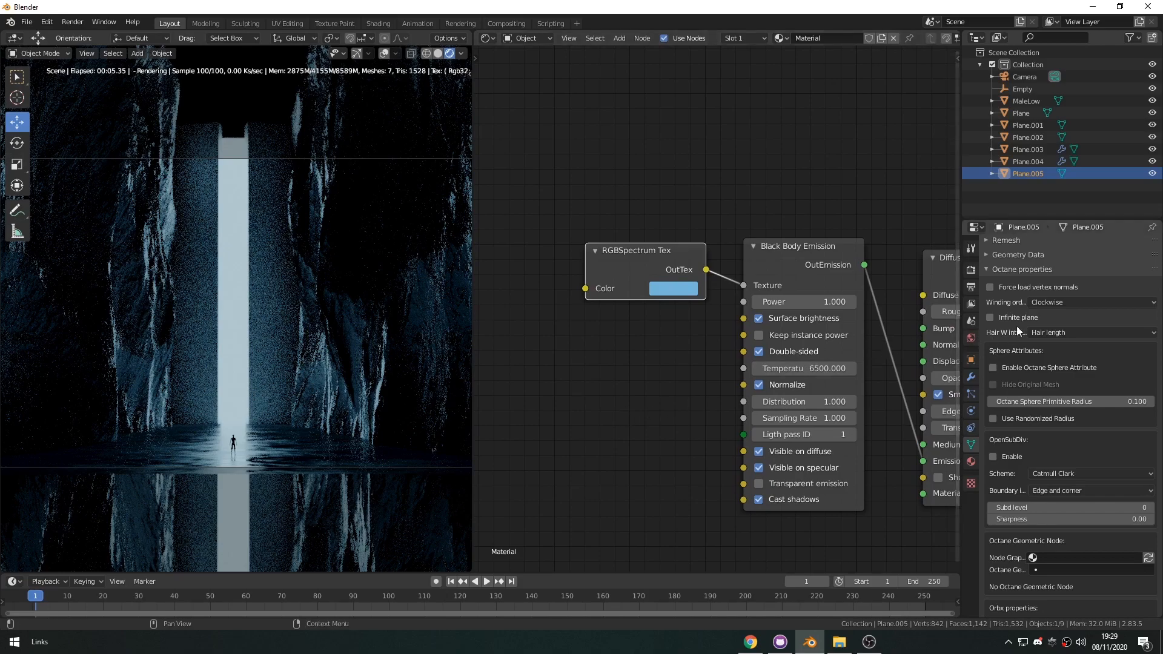
- Set the Octane camera's depth-of-field aperture to 0.50
click(1024, 76)
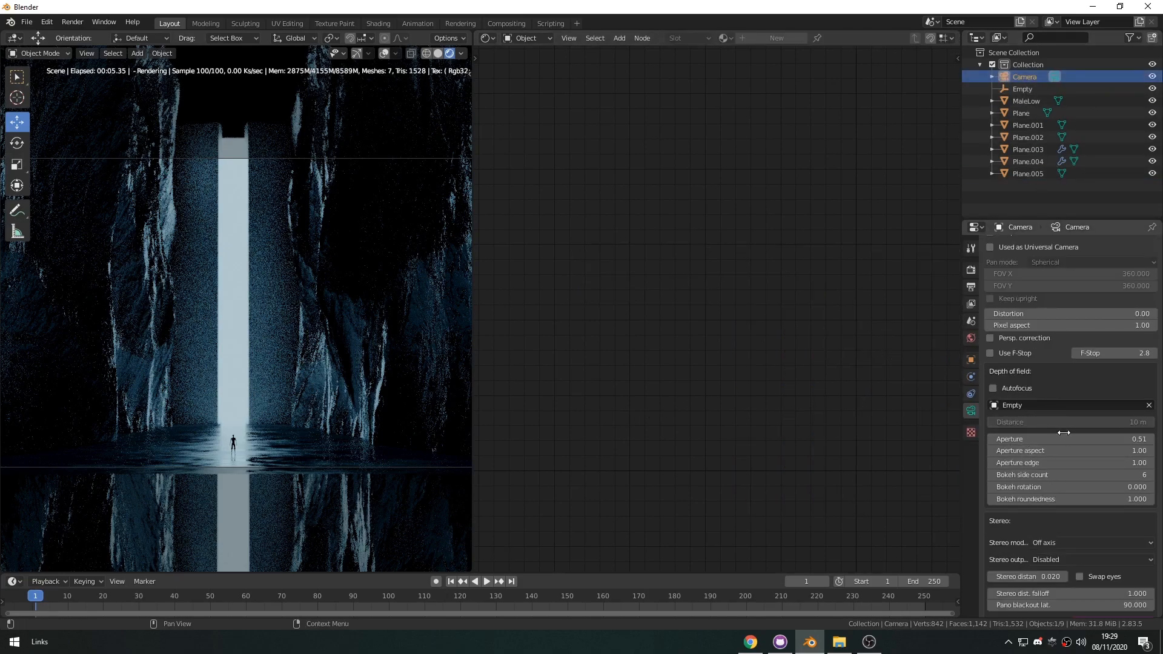
drag(1079, 438, 1089, 438)
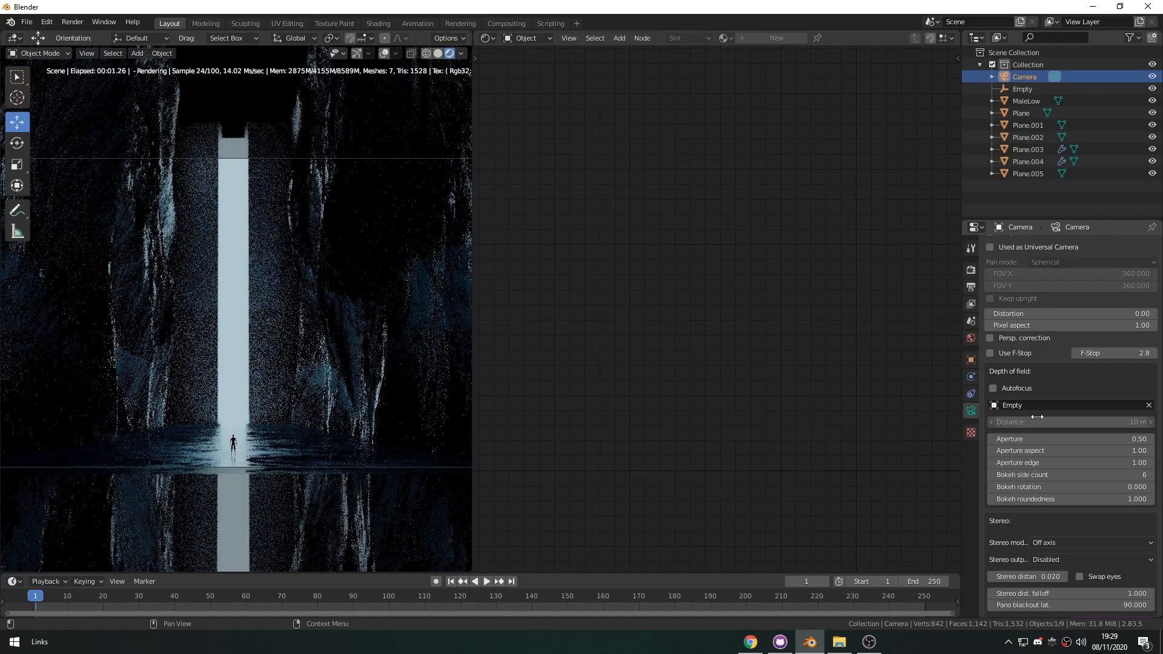
- Enable the Octane Camera Imager for render mode on the camera
scroll(1038, 452, down, 15)
scroll(1058, 474, down, 3)
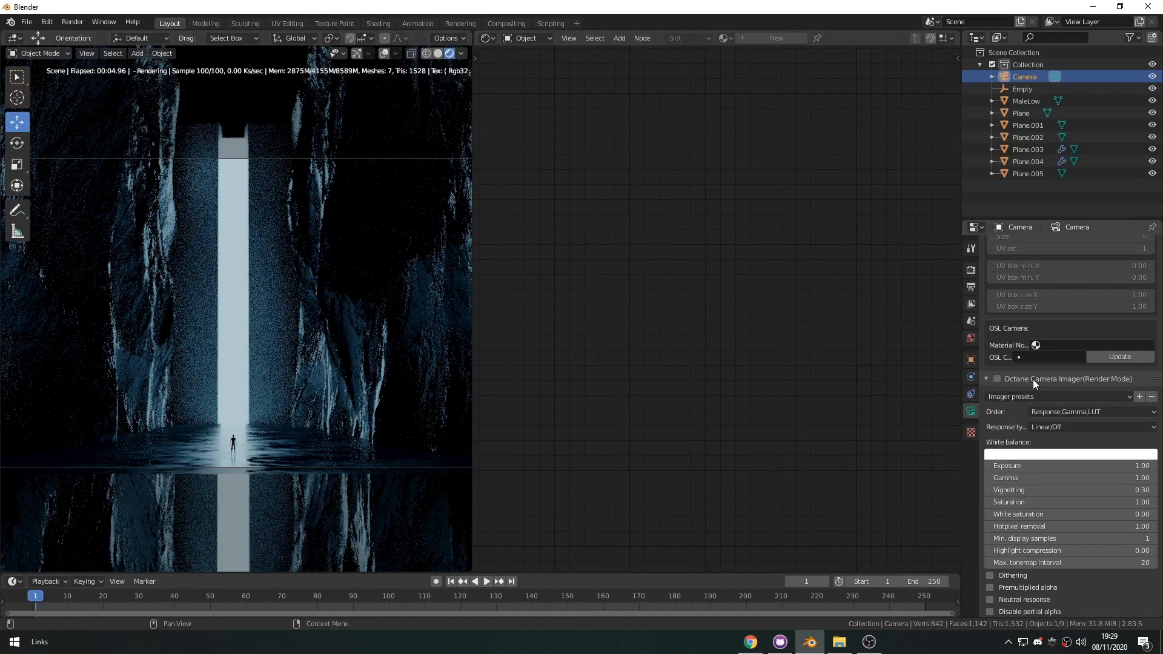
click(997, 379)
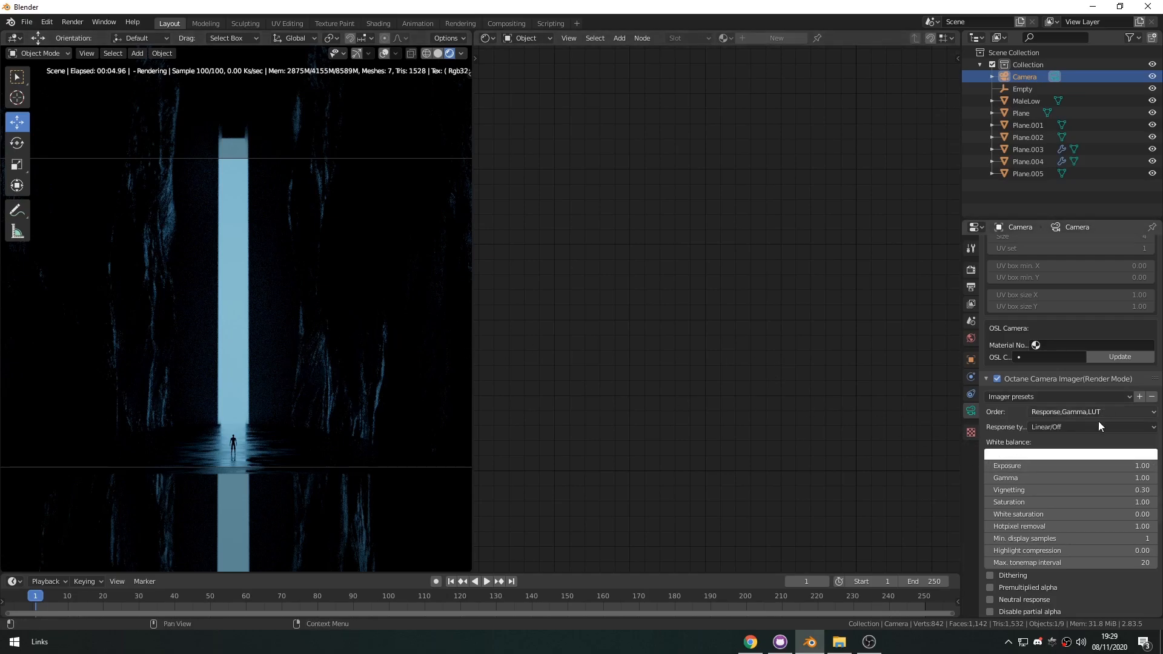
- Test camera imager exposures of 6.70 and 4.90, and return the exposure to 1 with the imager enabled
drag(1062, 468, 1100, 467)
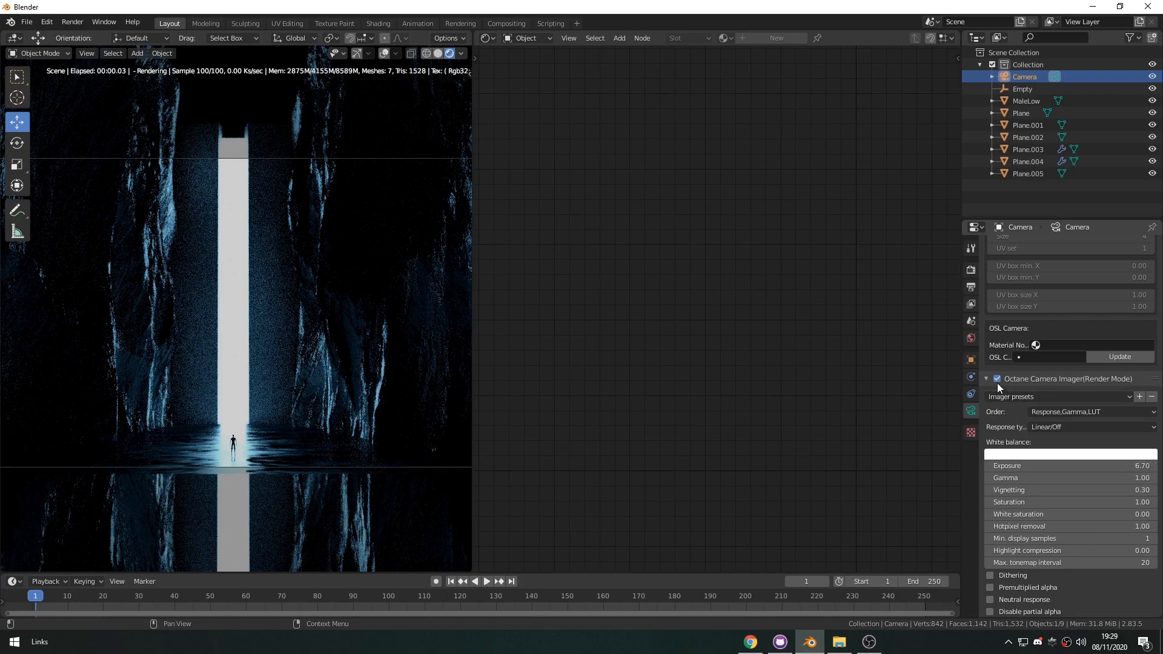
click(996, 381)
drag(1055, 466, 1043, 465)
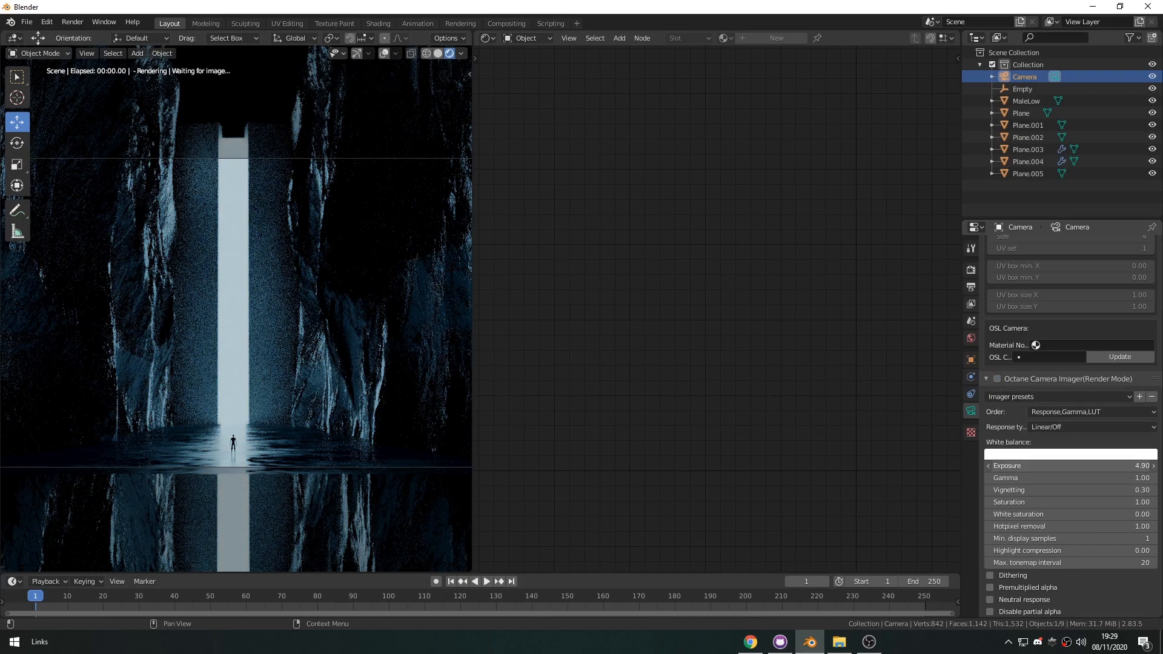
click(1059, 463)
text(1)
key(Return)
click(1002, 379)
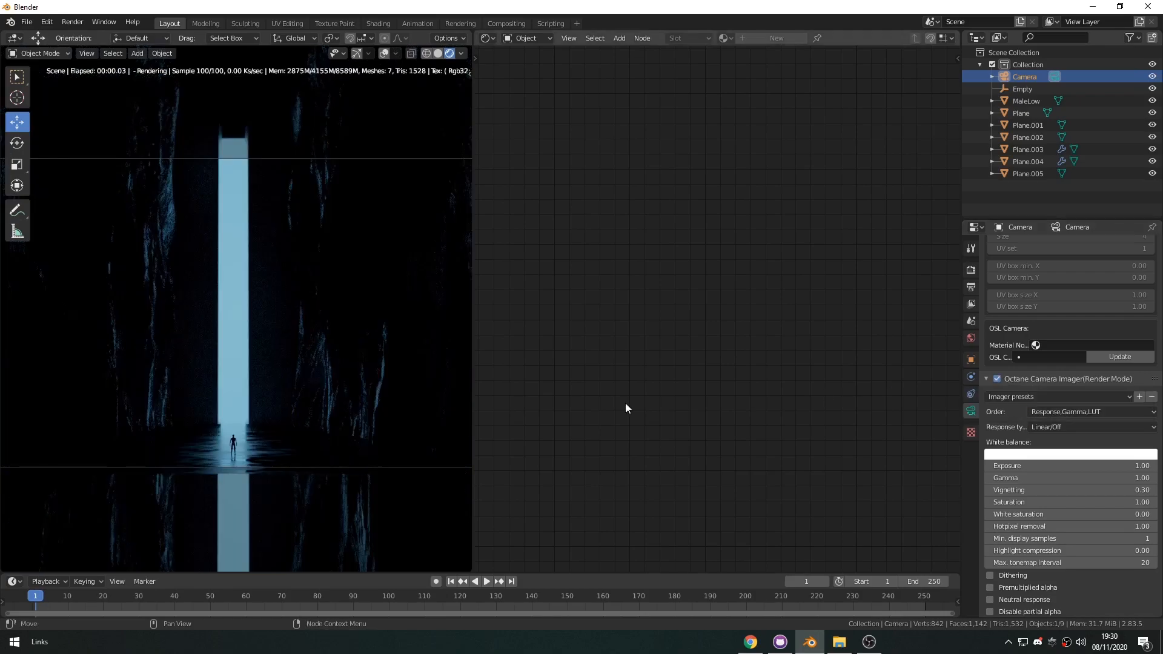
- Set the Black Body Emission power of the glowing light plane's material to 3
click(238, 329)
drag(787, 301, 833, 302)
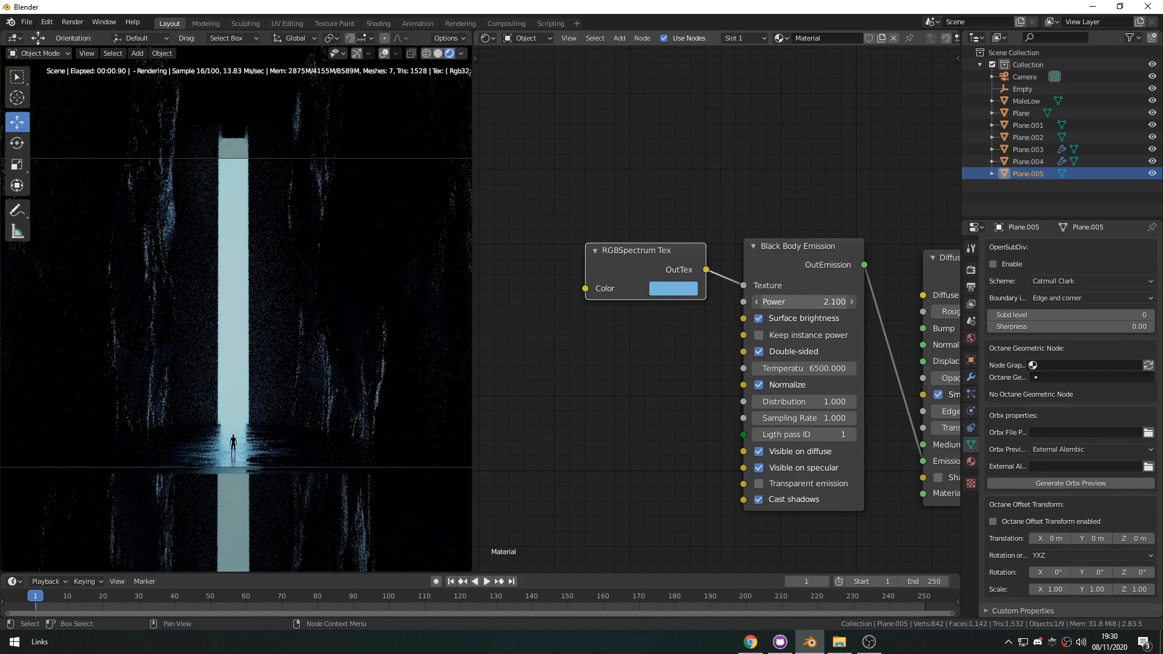
drag(833, 302, 867, 301)
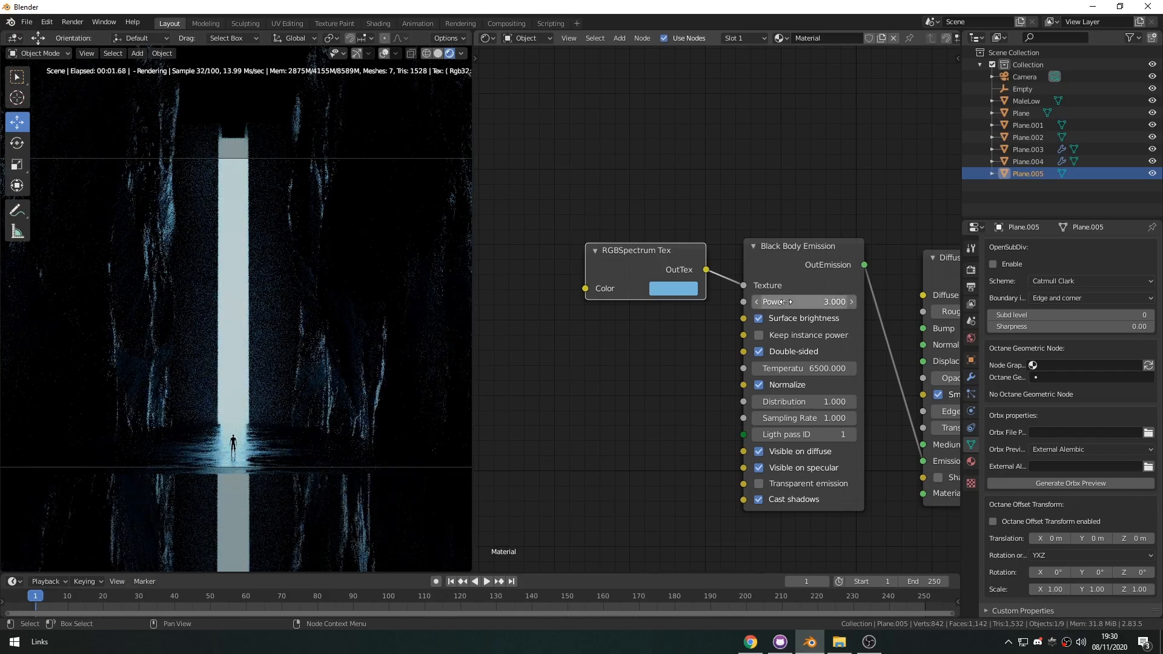
- Try cyan, pinkish purple, yellow, green and purple as the light plane's RGBSpectrum emission color
click(669, 288)
drag(722, 104, 722, 92)
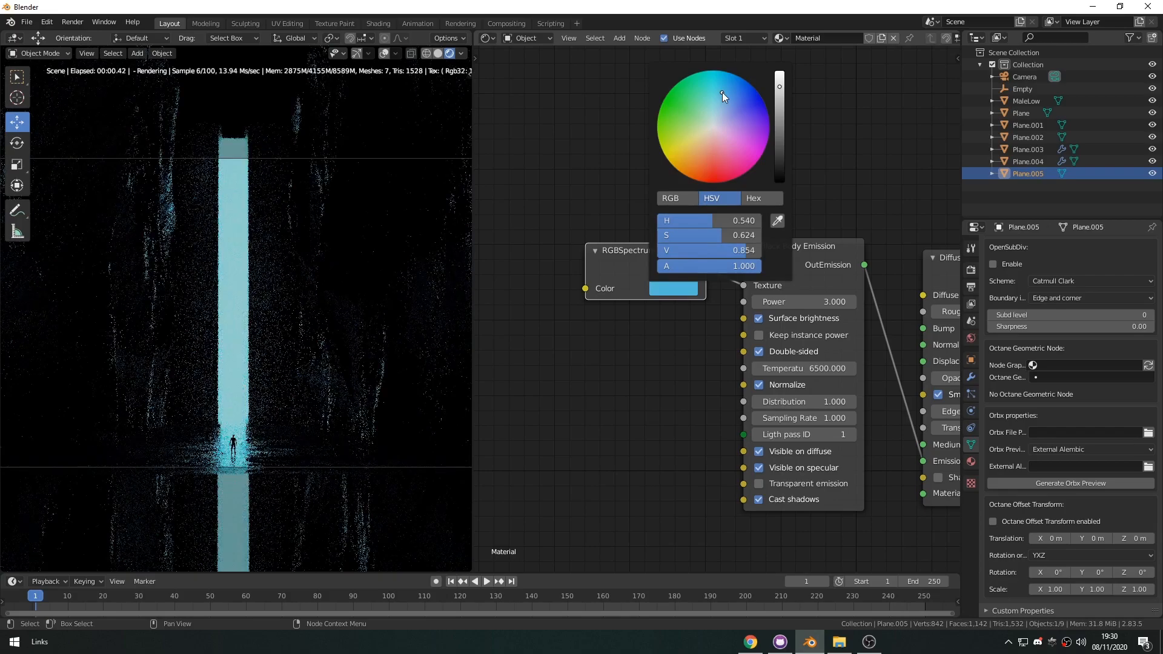
click(729, 134)
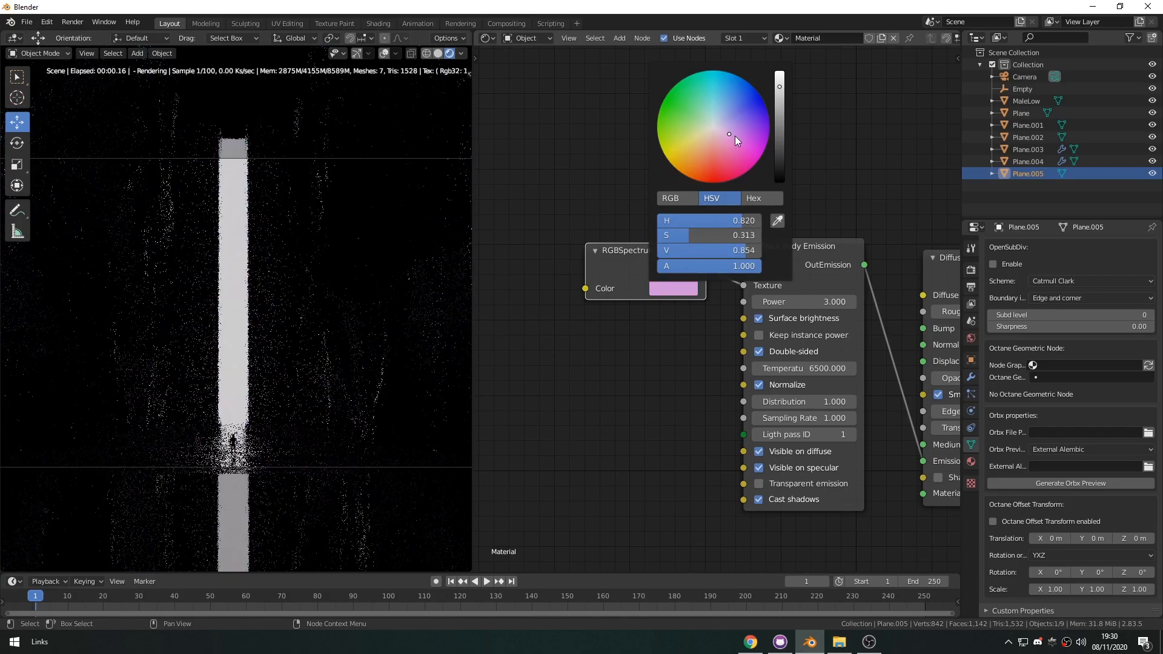
drag(746, 134, 730, 125)
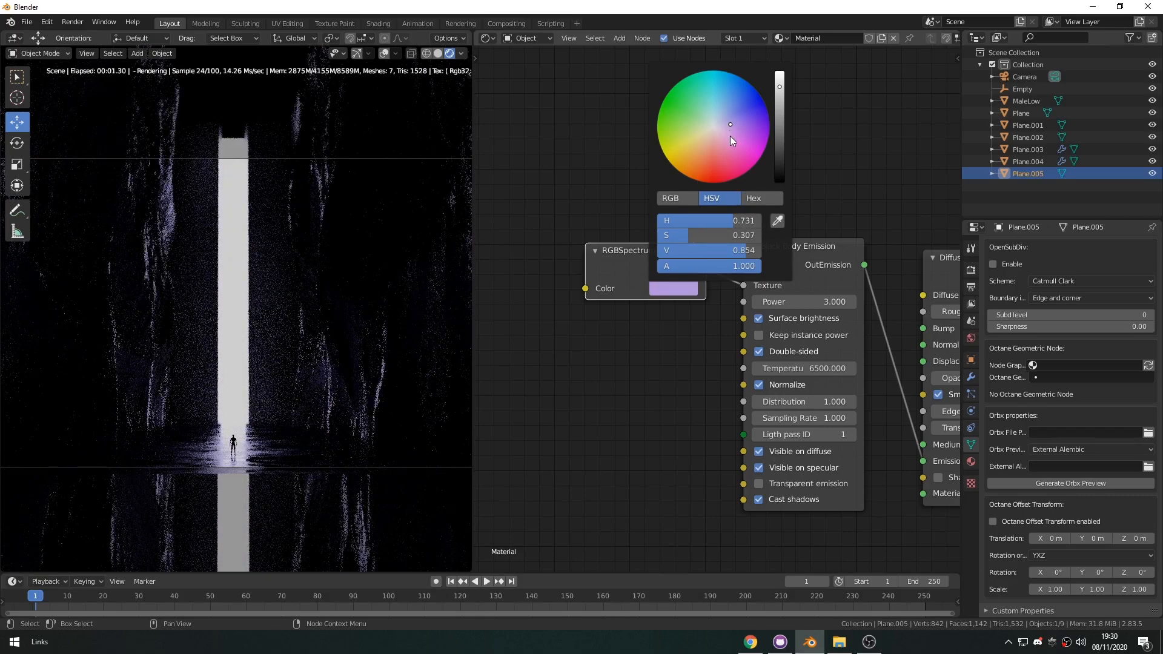
click(732, 134)
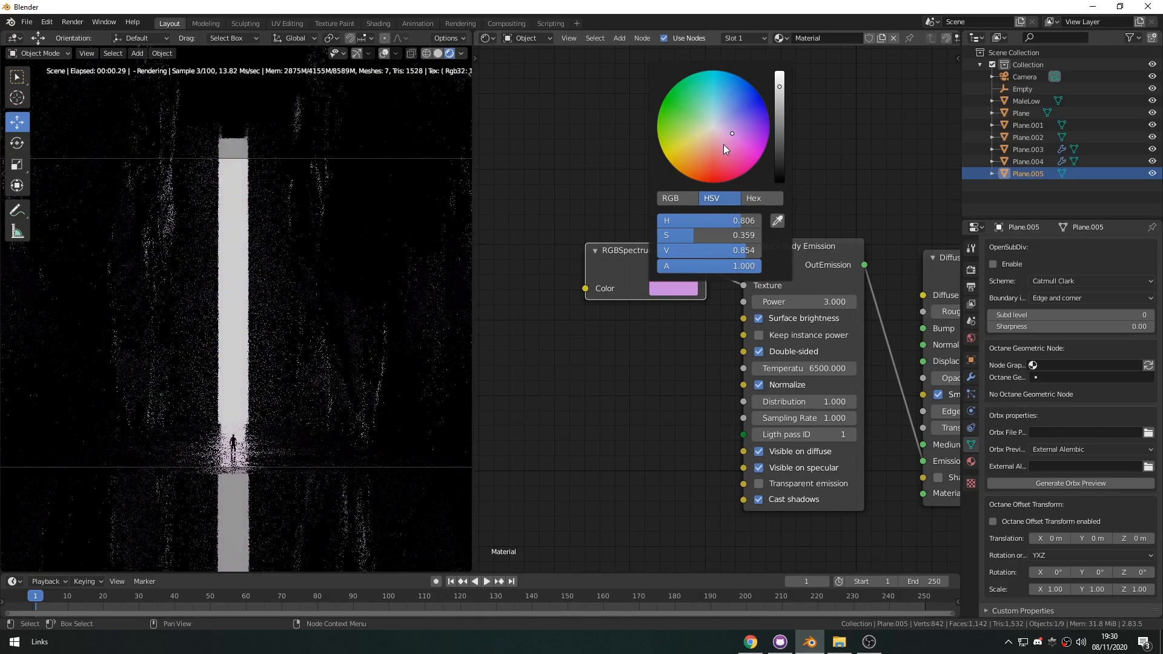
click(688, 142)
click(685, 148)
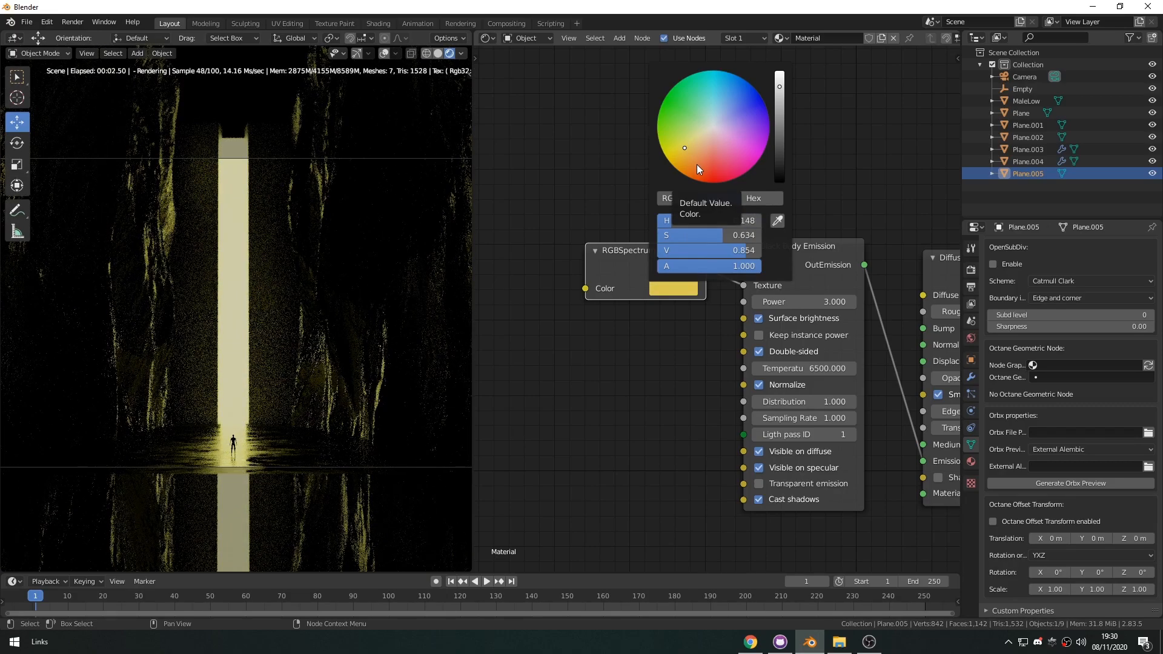
click(676, 104)
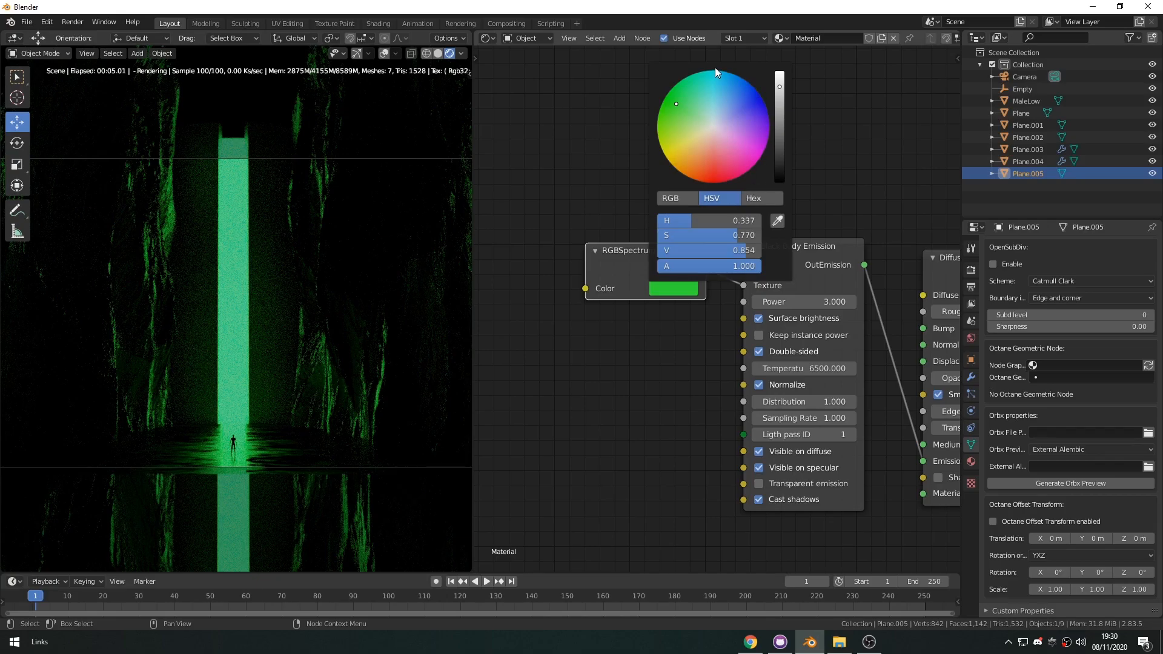
mouse_move(681, 98)
mouse_down()
mouse_move(706, 118)
mouse_move(710, 173)
mouse_move(713, 83)
mouse_move(722, 150)
mouse_move(747, 139)
mouse_move(730, 116)
mouse_move(751, 109)
mouse_move(739, 132)
mouse_up()
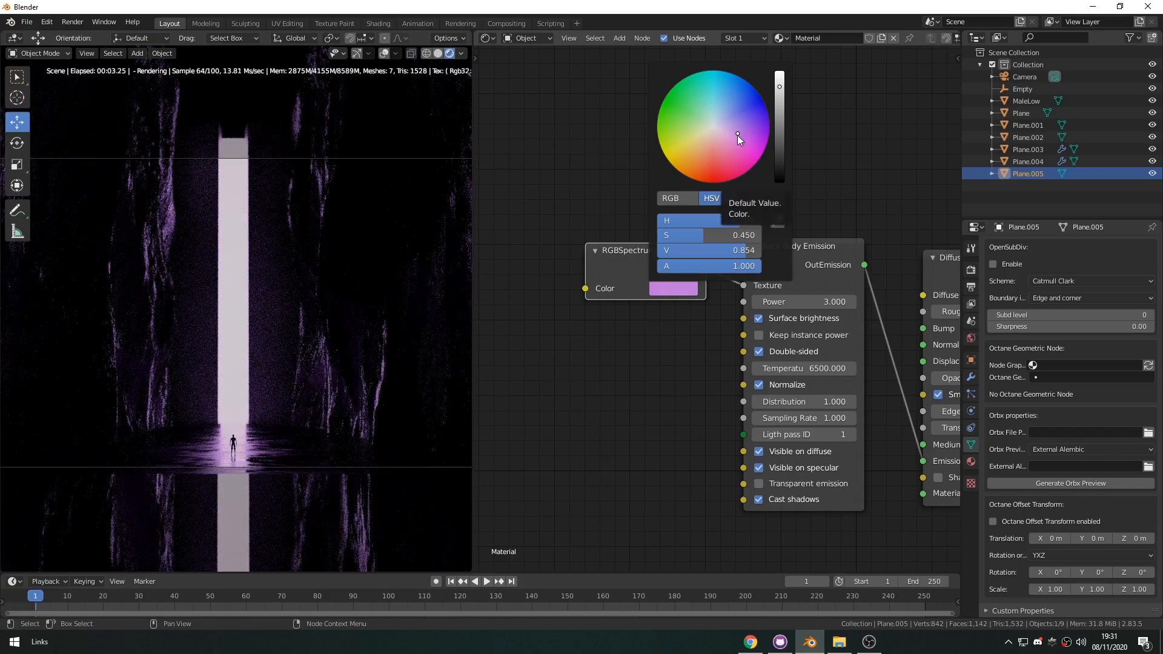
- Set the light plane's RGBSpectrum emission color to a medium sky blue
drag(743, 138, 722, 89)
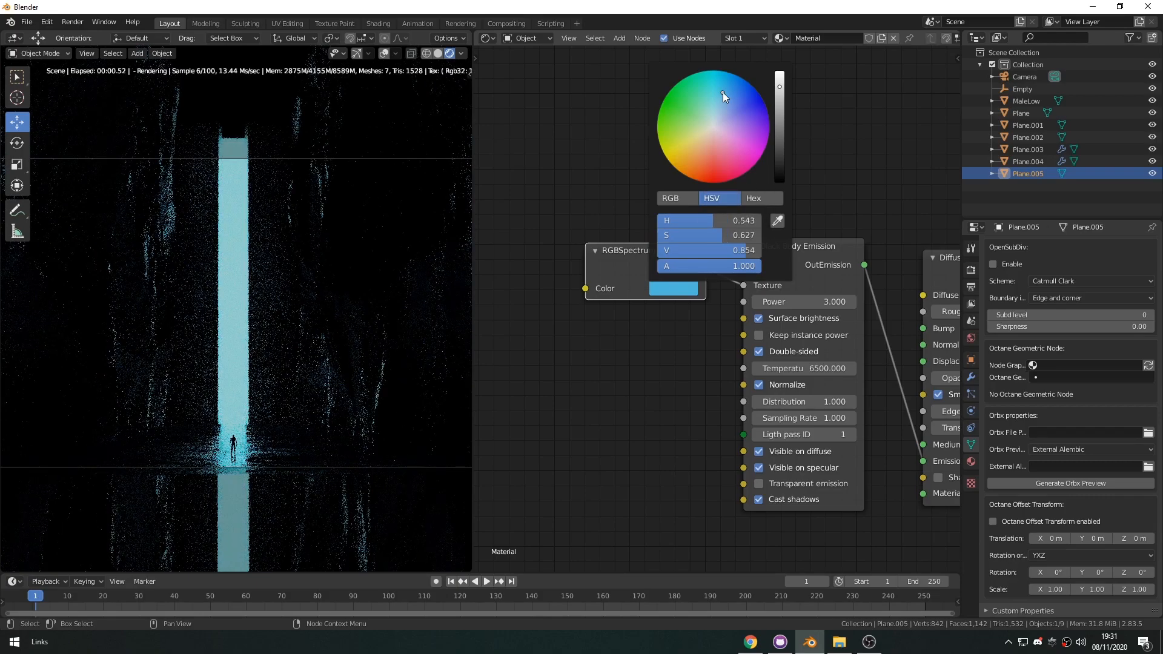
drag(722, 92, 725, 94)
click(725, 94)
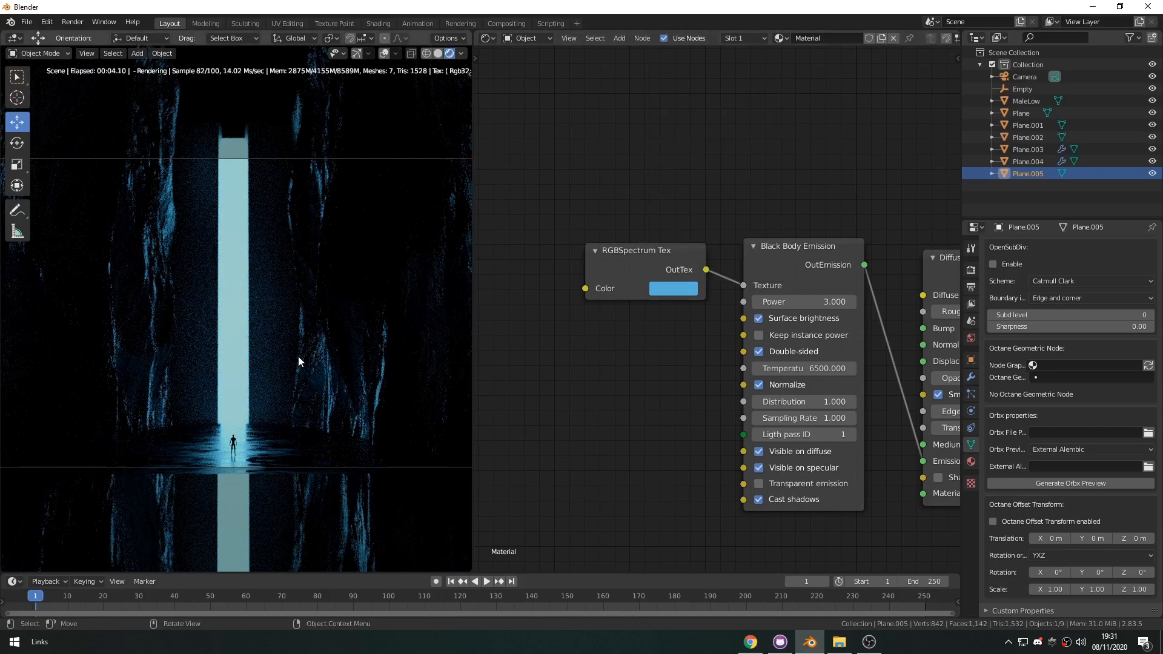
scroll(324, 355, down, 2)
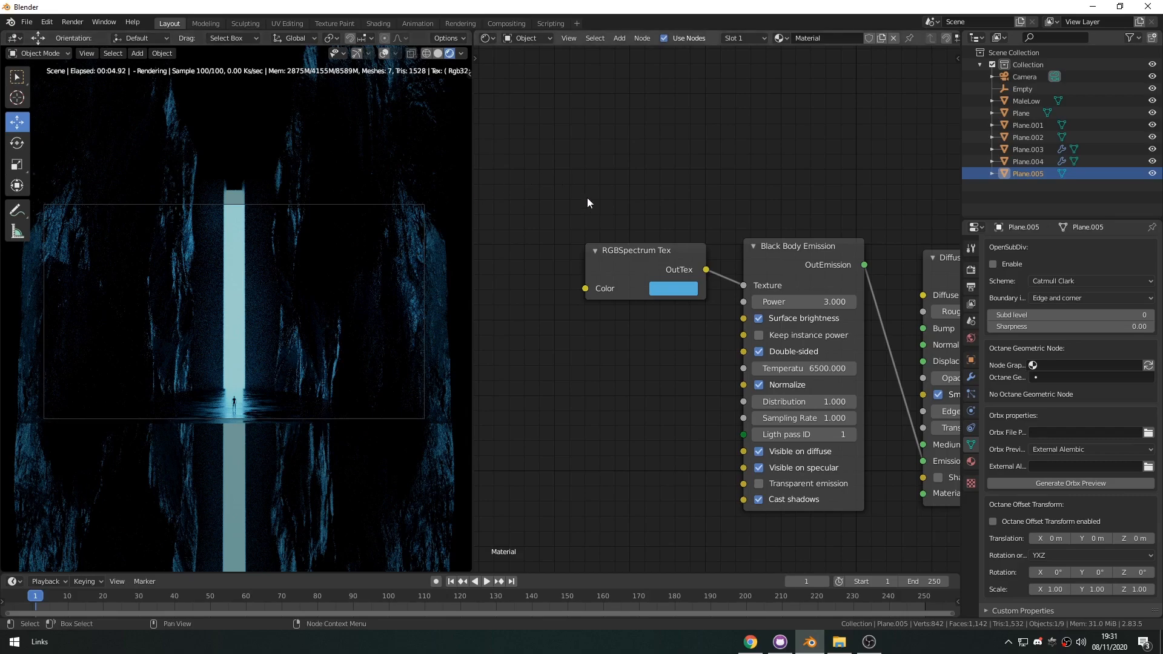
- Move the RGBSpectrum Tex and Black Body Emission nodes closer to the Diffuse Material node to tidy the material graph
scroll(681, 261, down, 2)
scroll(699, 204, down, 2)
drag(609, 202, 763, 291)
drag(721, 247, 751, 257)
click(695, 235)
drag(663, 258, 677, 269)
middle_drag(654, 233, 664, 232)
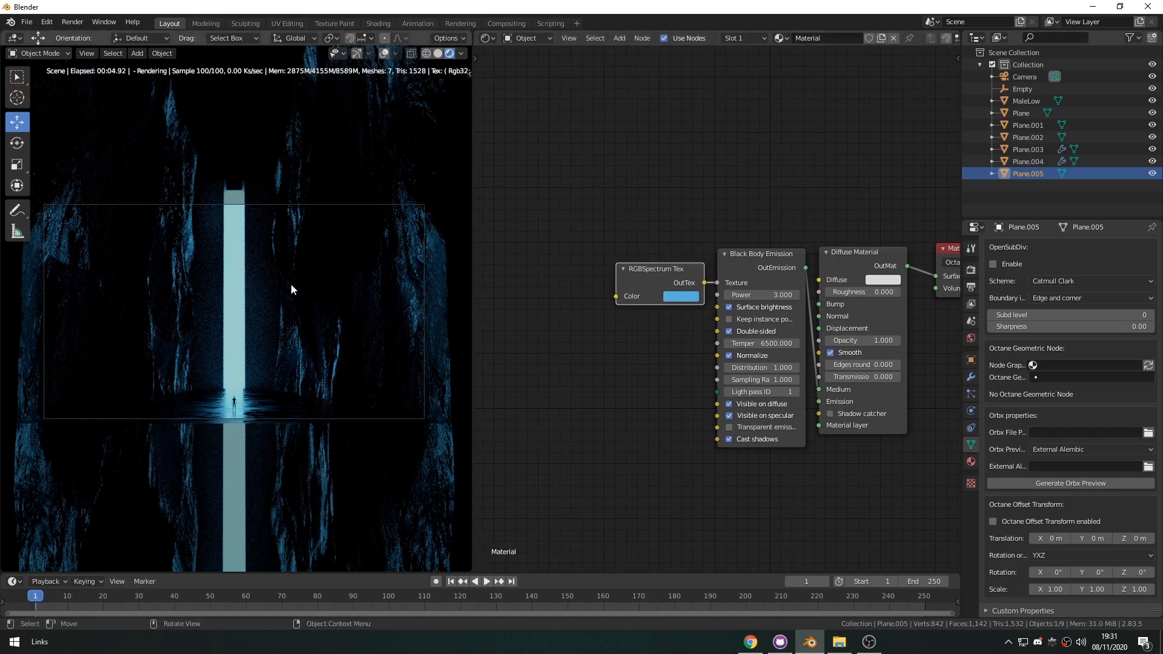
scroll(332, 345, up, 1)
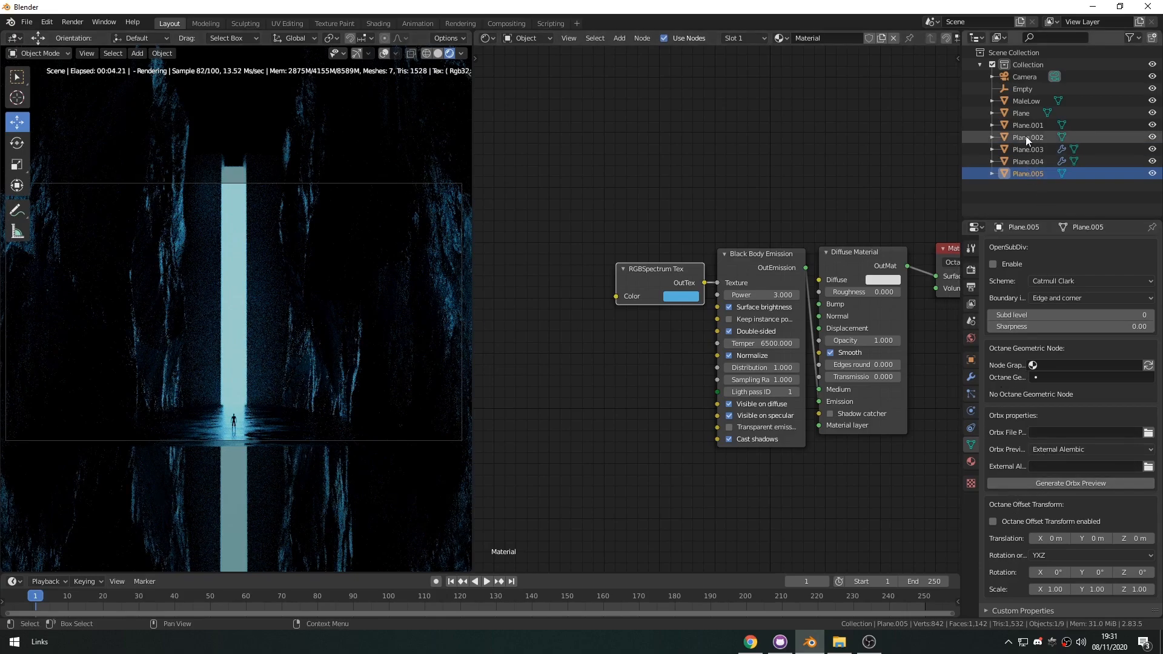
- Enable Octane Post Processing on the camera
click(1026, 79)
scroll(1050, 466, down, 15)
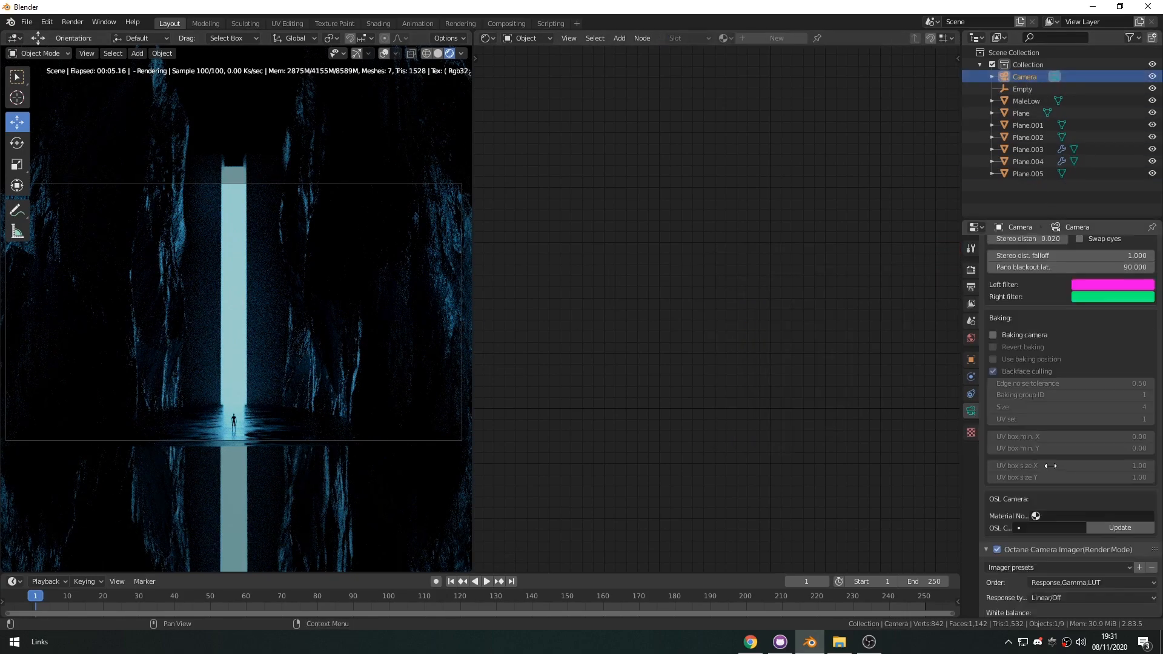
scroll(1034, 536, down, 3)
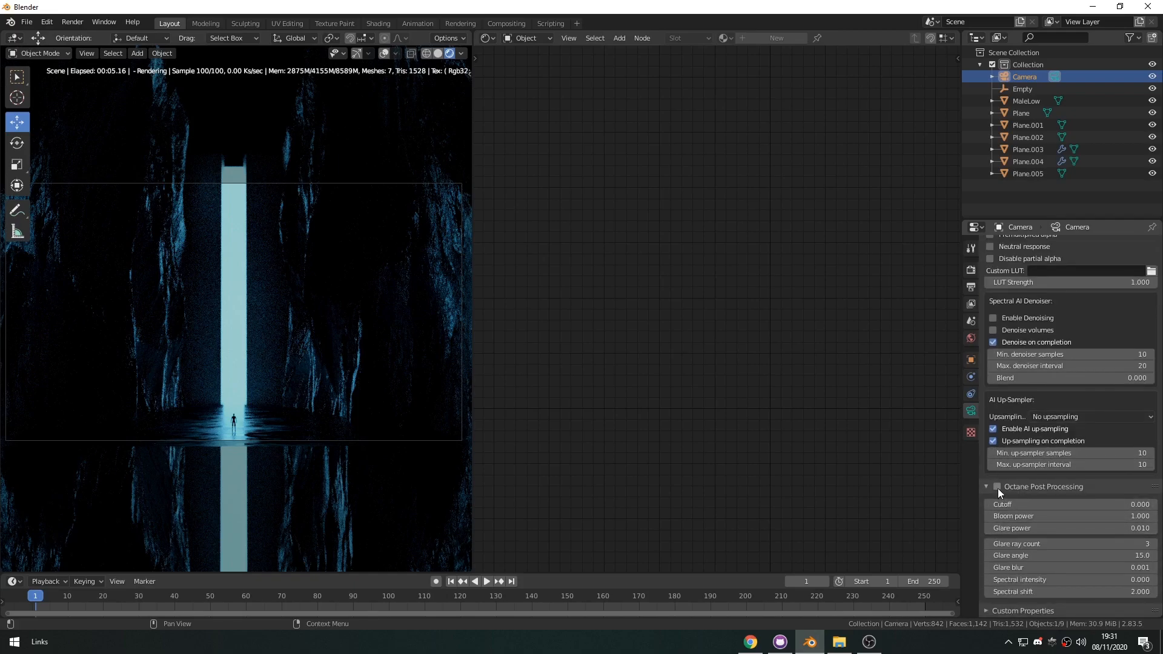
click(997, 488)
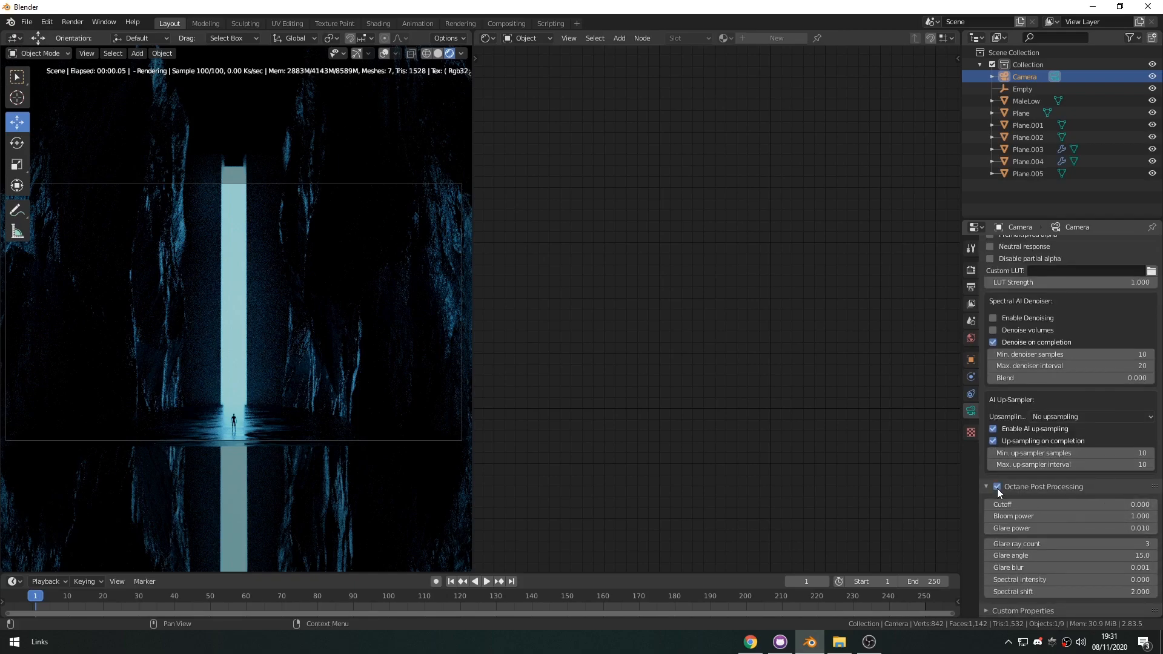
- Test post-processing bloom powers of 25 and 20 on the camera
click(1024, 505)
click(1022, 517)
click(1022, 517)
text(25)
key(Return)
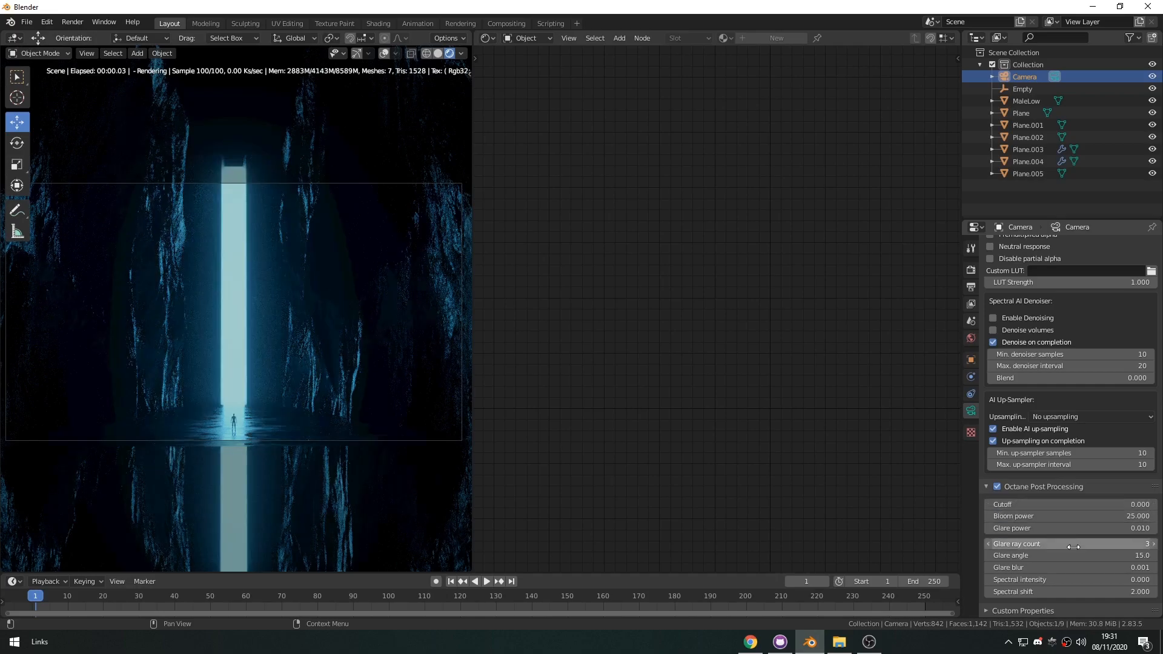
click(1075, 519)
text(20)
key(Return)
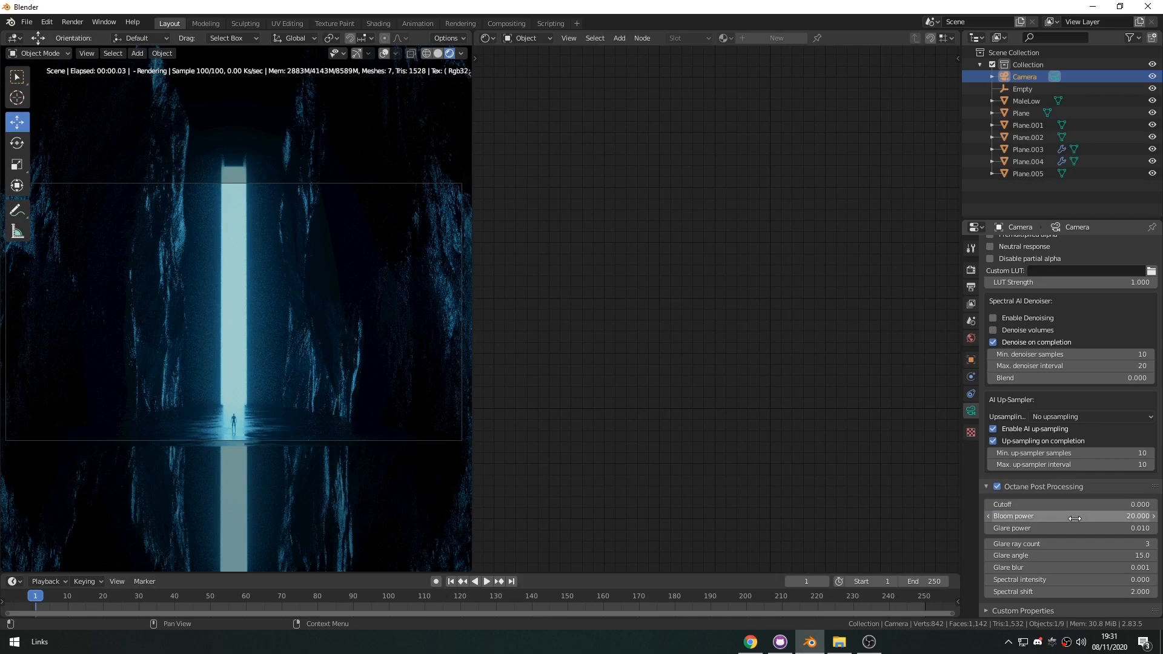
- Set the camera's post-processing bloom power to 15
click(1074, 518)
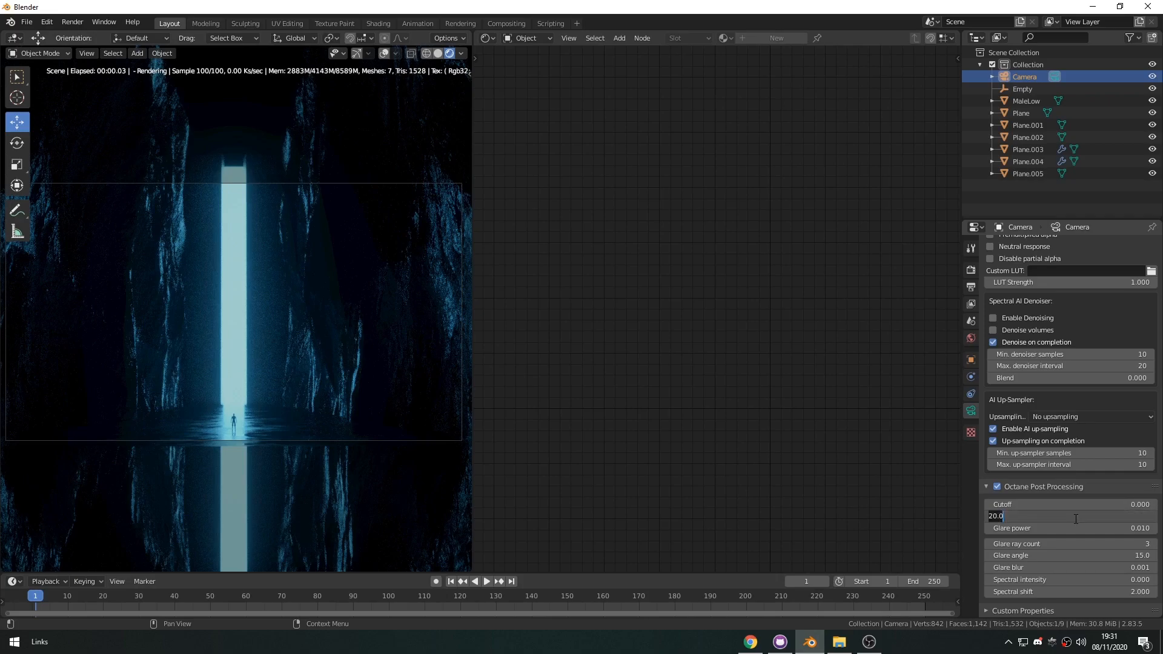
text(15)
key(Return)
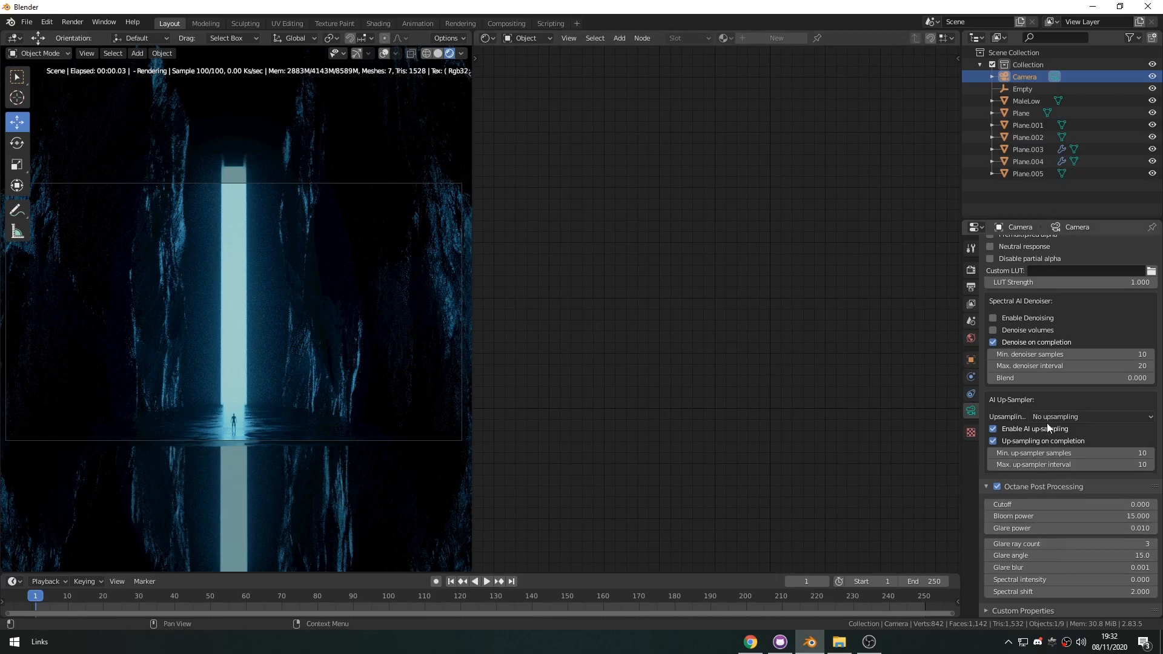
- Enable the camera's Spectral AI Denoiser, including volume denoising
click(993, 318)
click(992, 330)
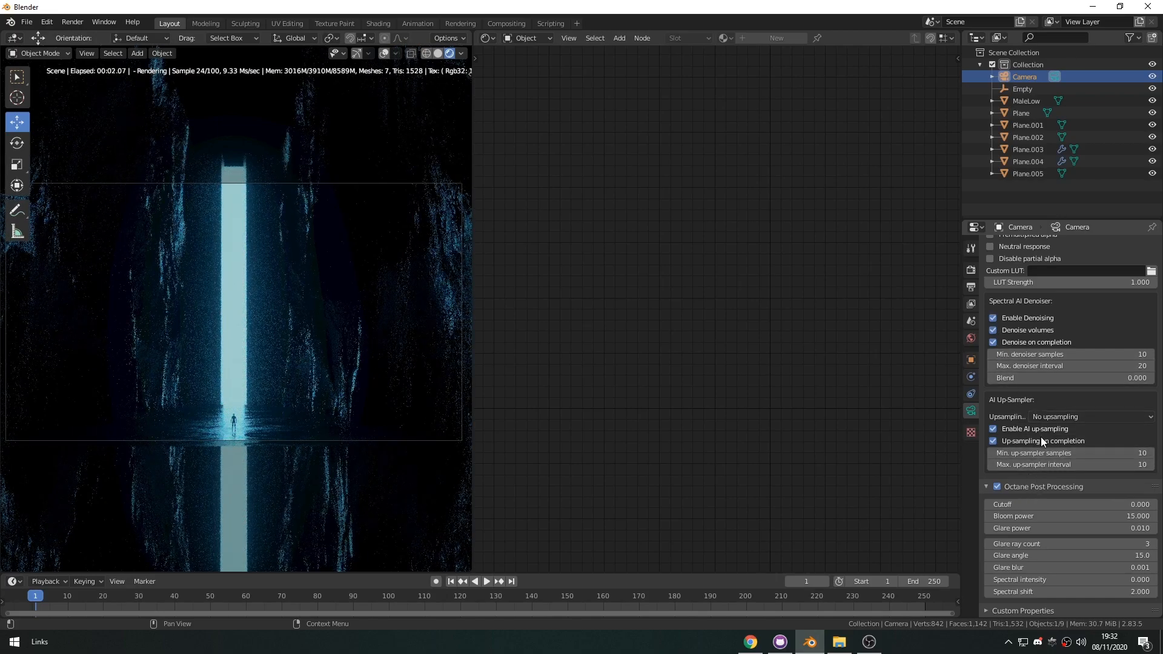
scroll(1040, 437, up, 10)
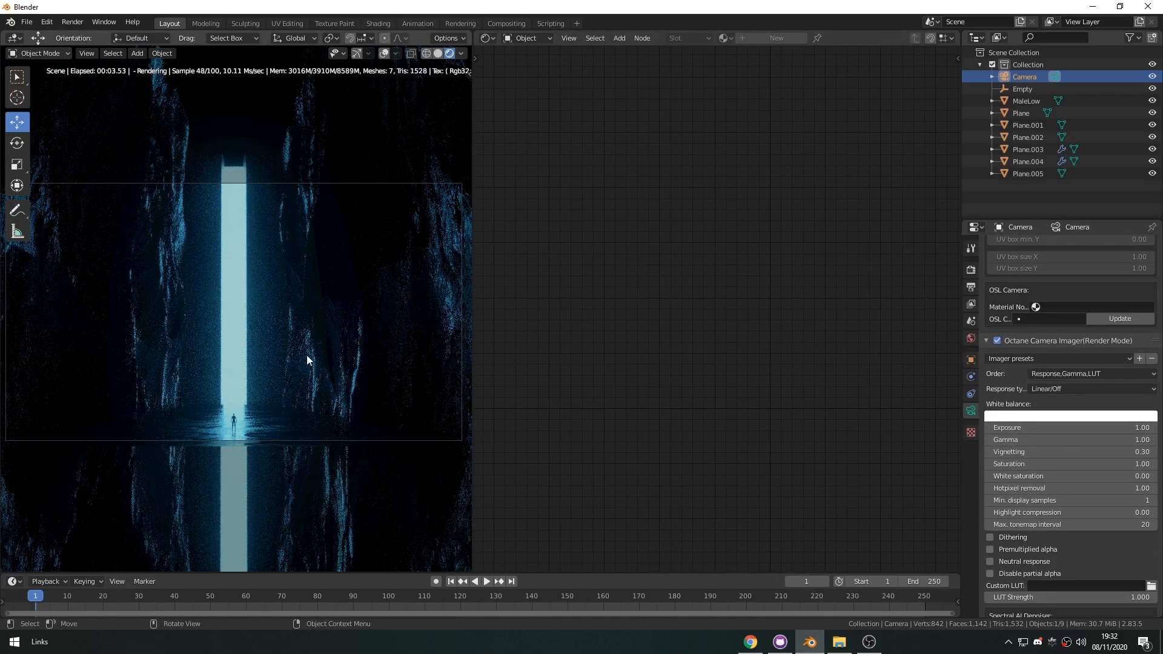